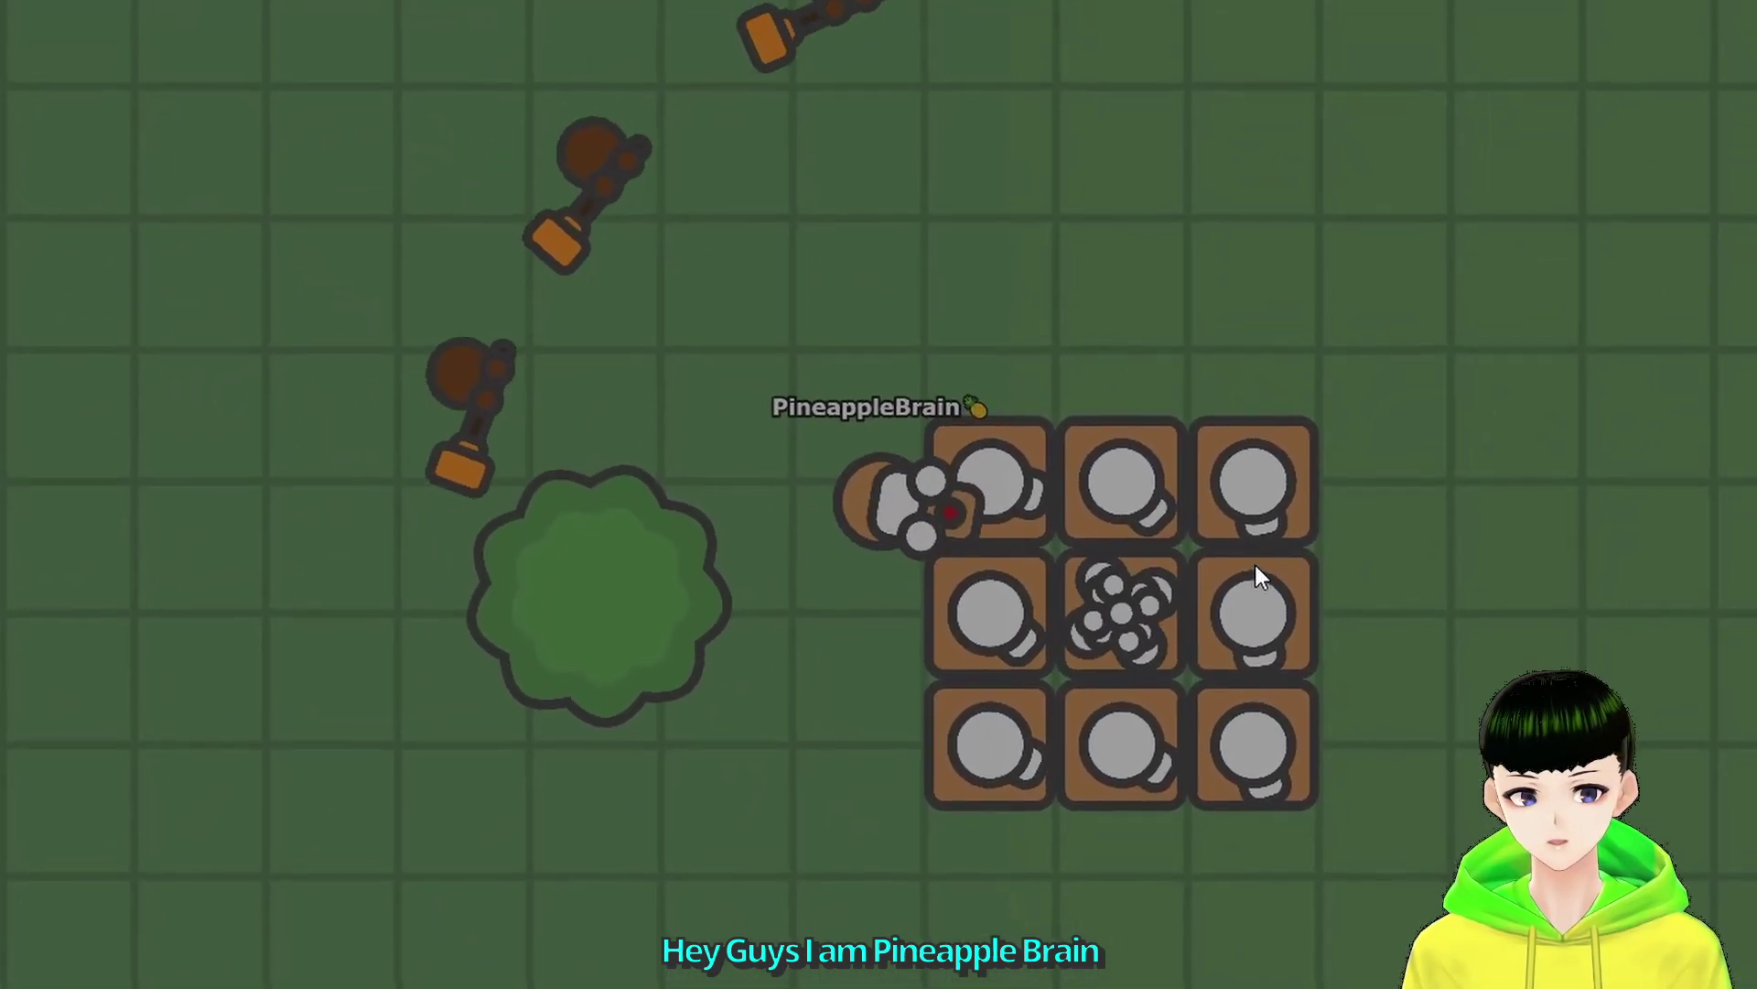
key(w)
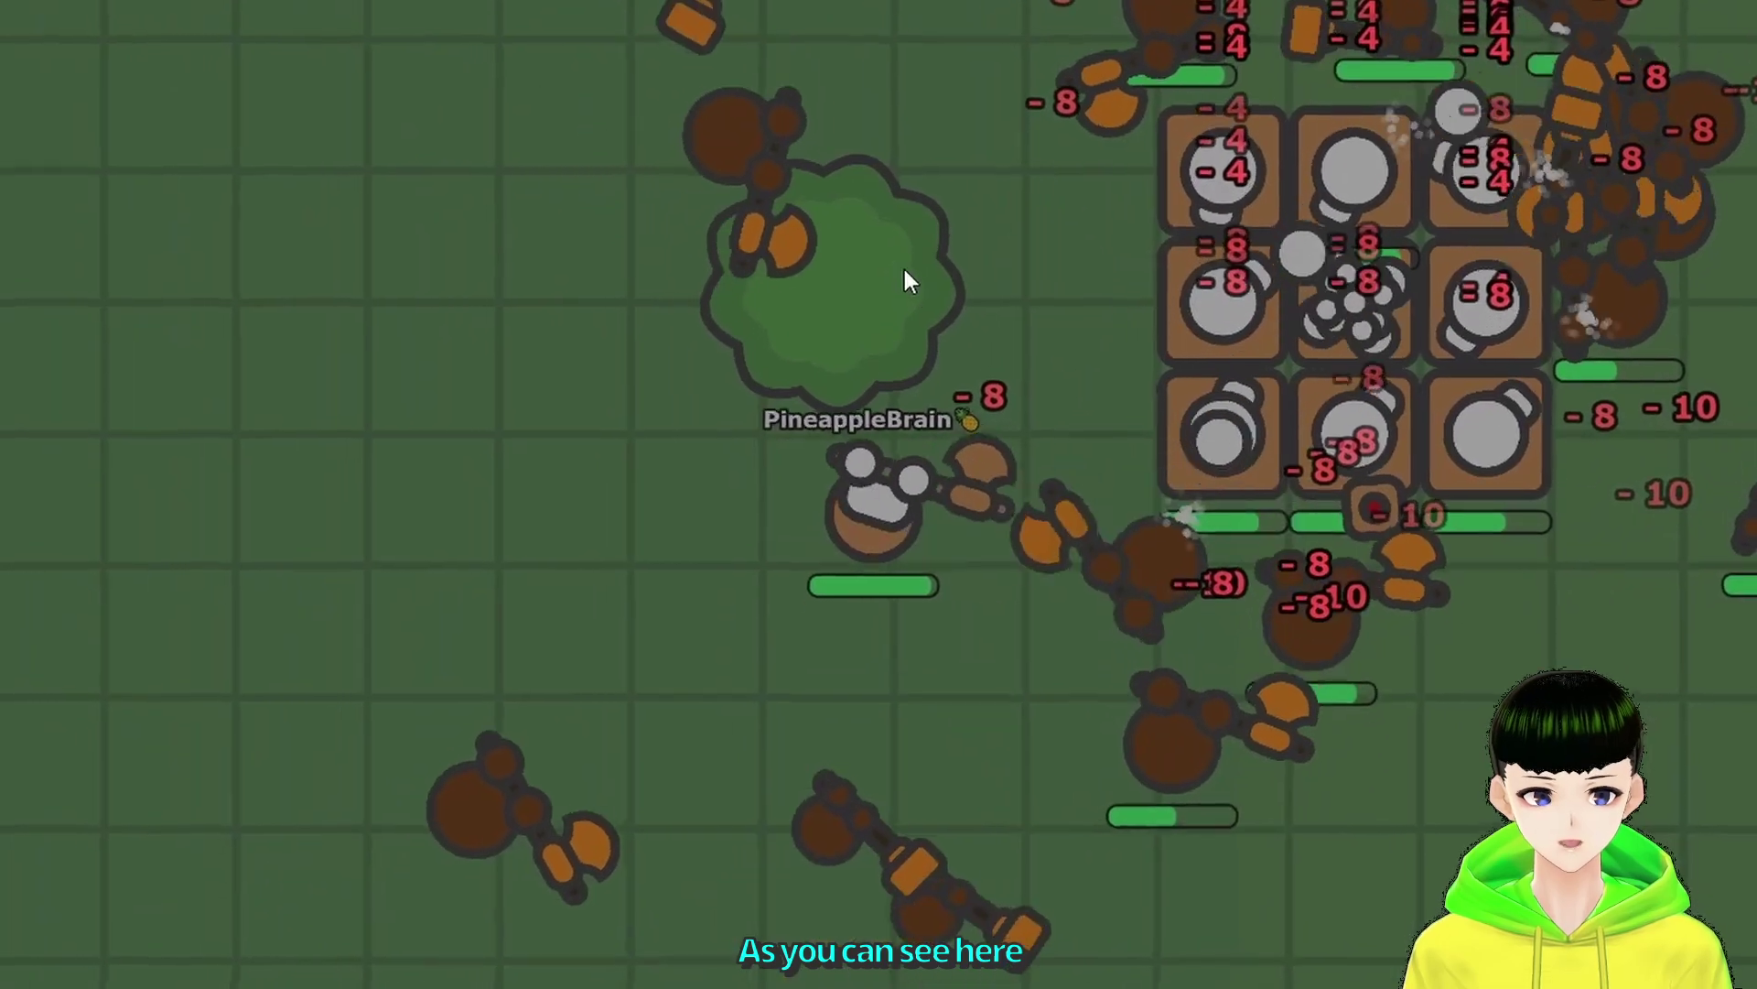
Walk the player to the resource grid and attack the resources beside the tree.
click(904, 269)
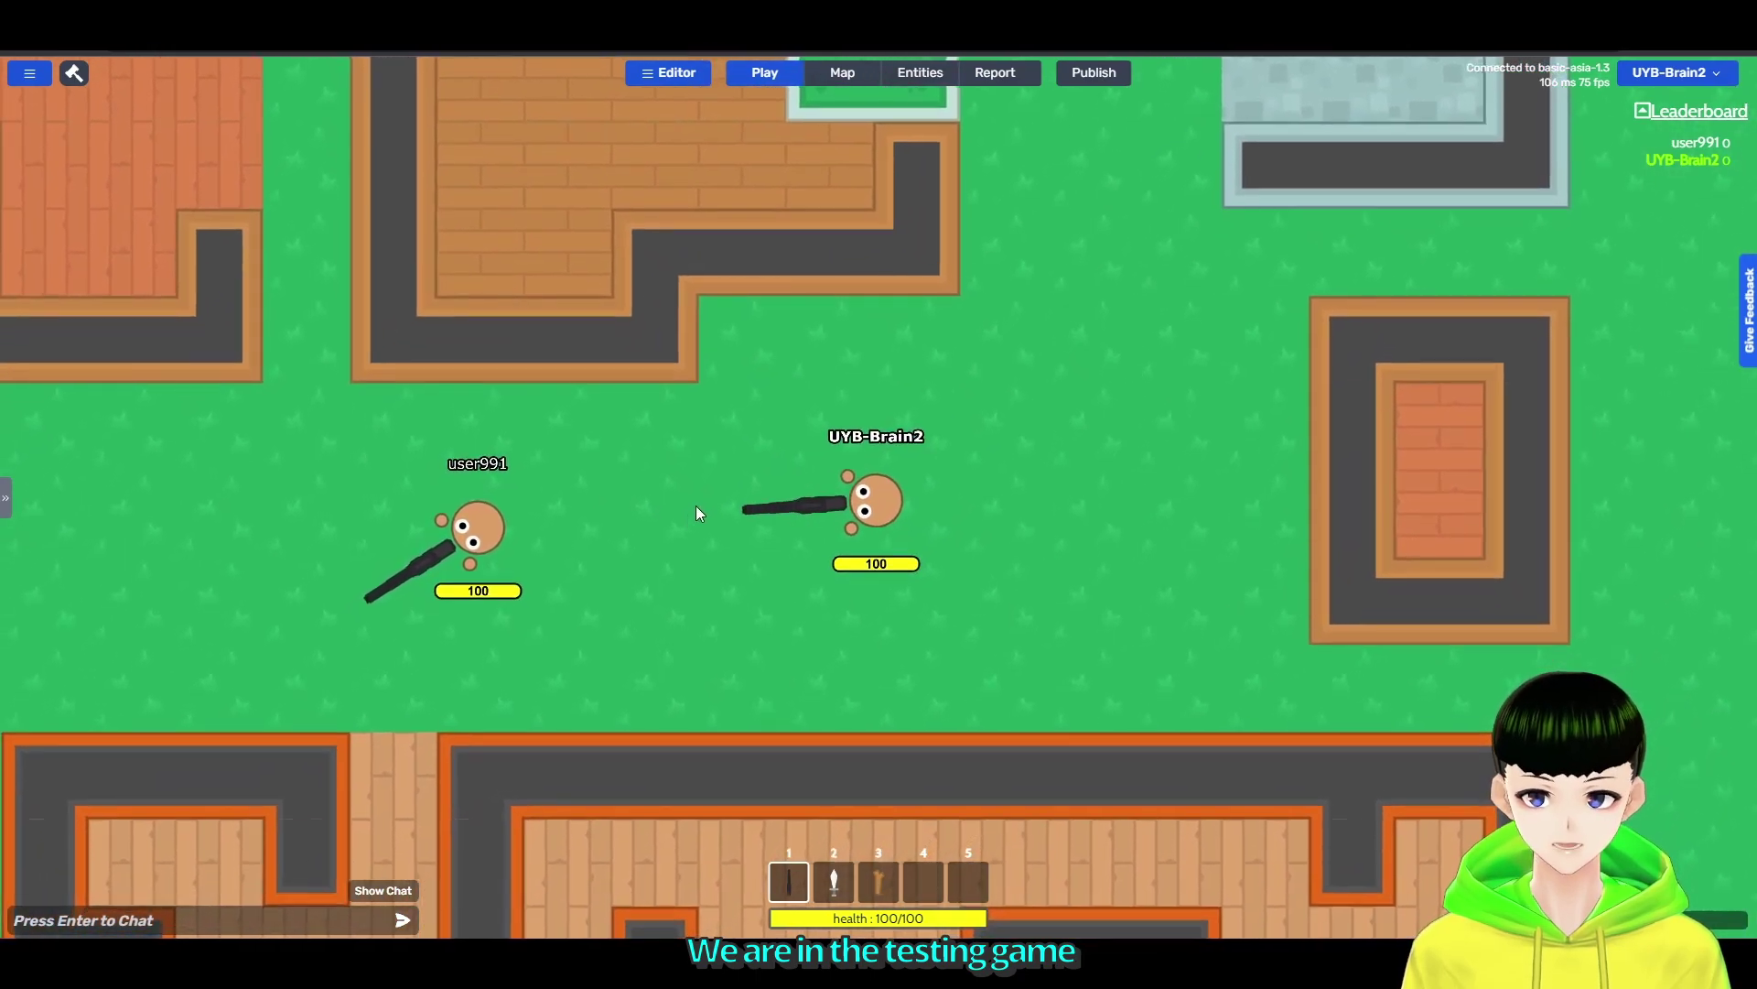
Shoot user991 down with the rifle, then switch to the sword (2) and slash them.
click(564, 512)
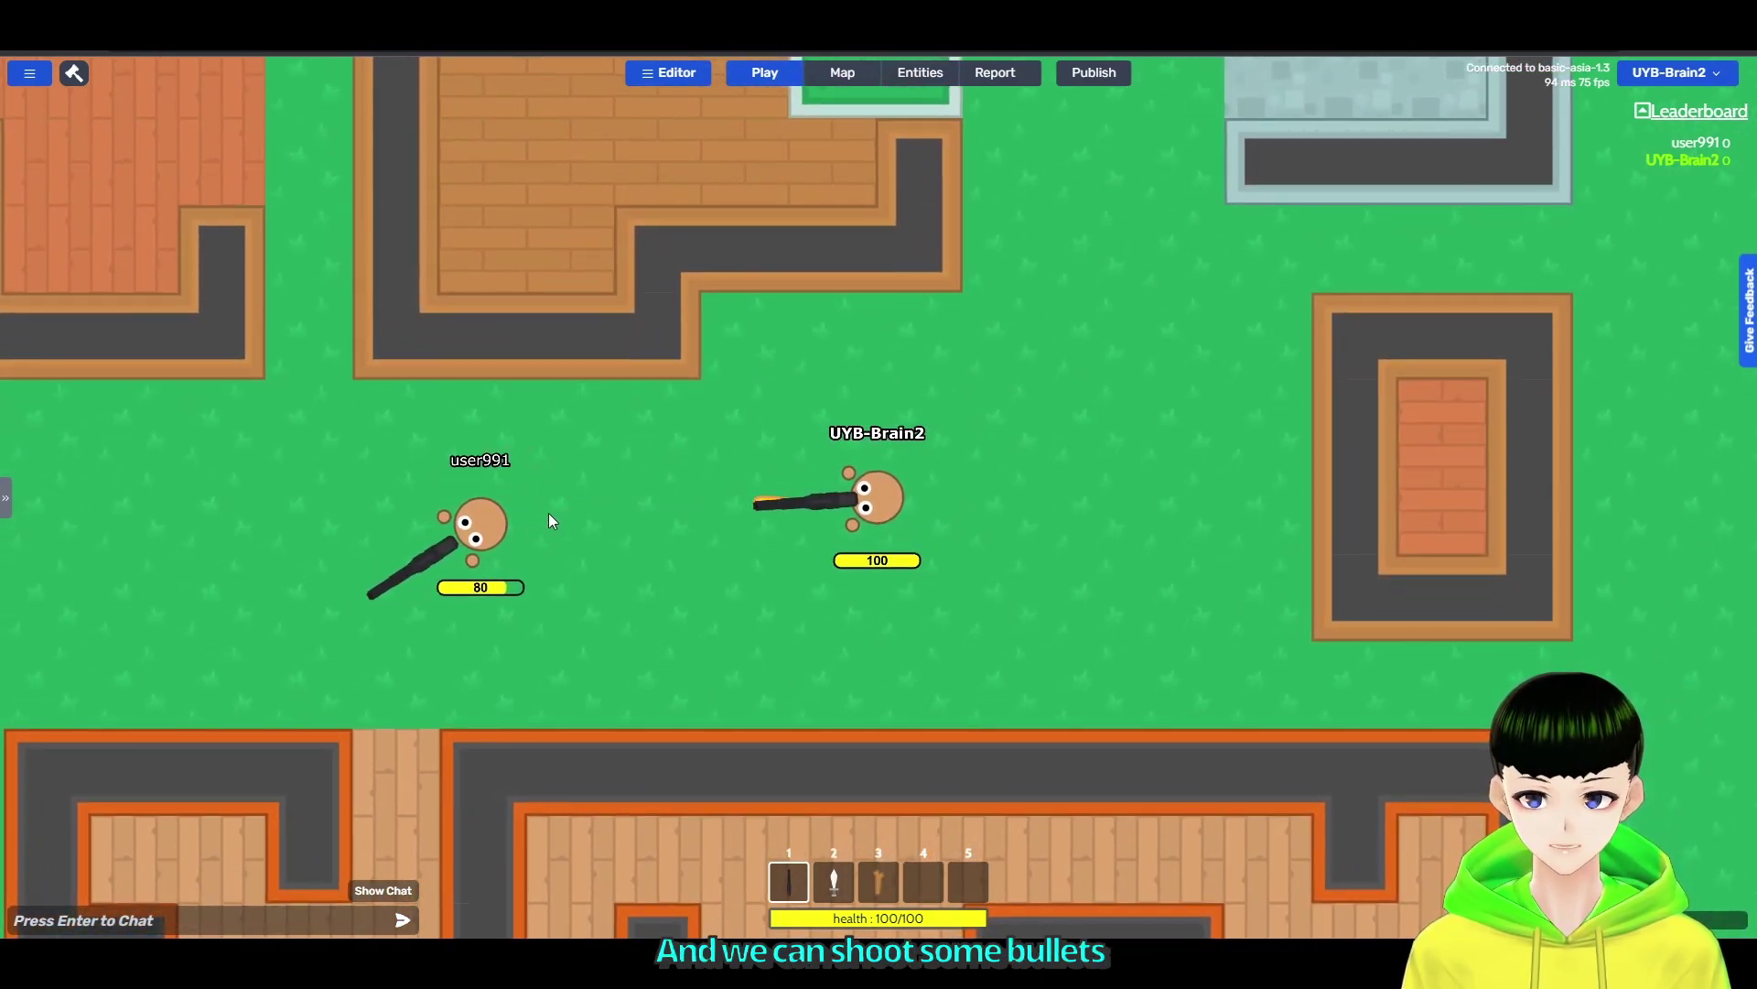
mouse_move(548, 513)
mouse_down()
mouse_move(528, 462)
mouse_move(541, 561)
mouse_up()
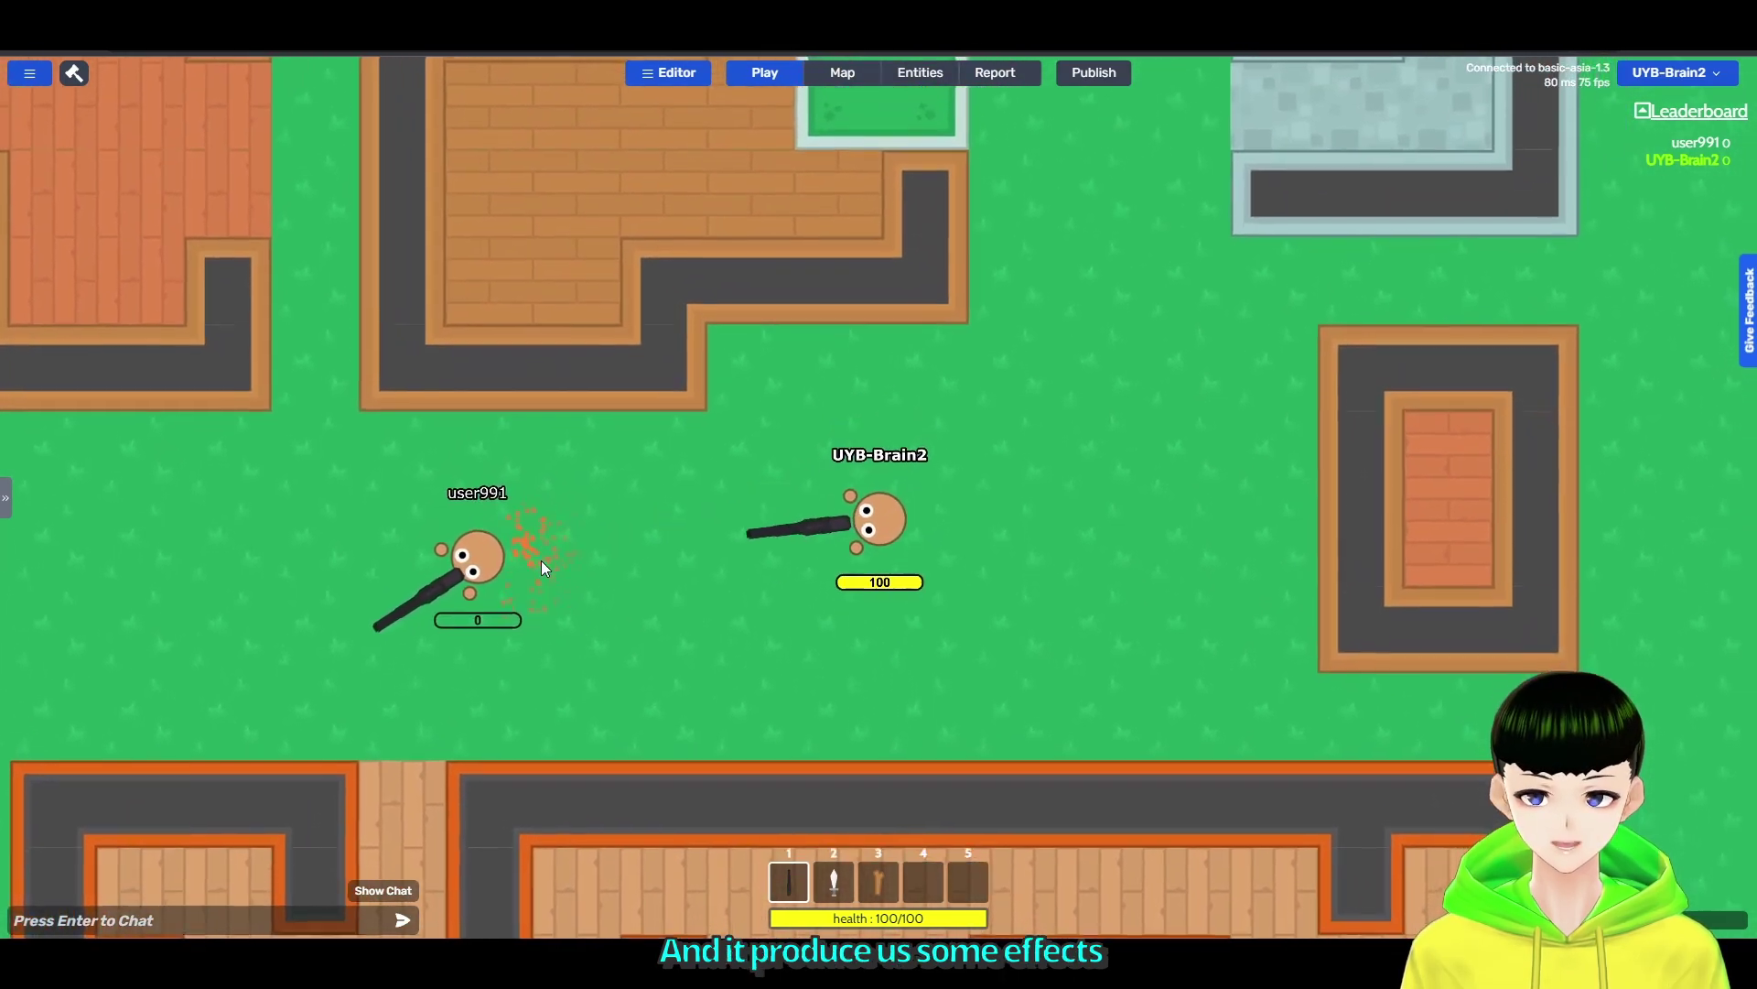
key(2)
click(857, 442)
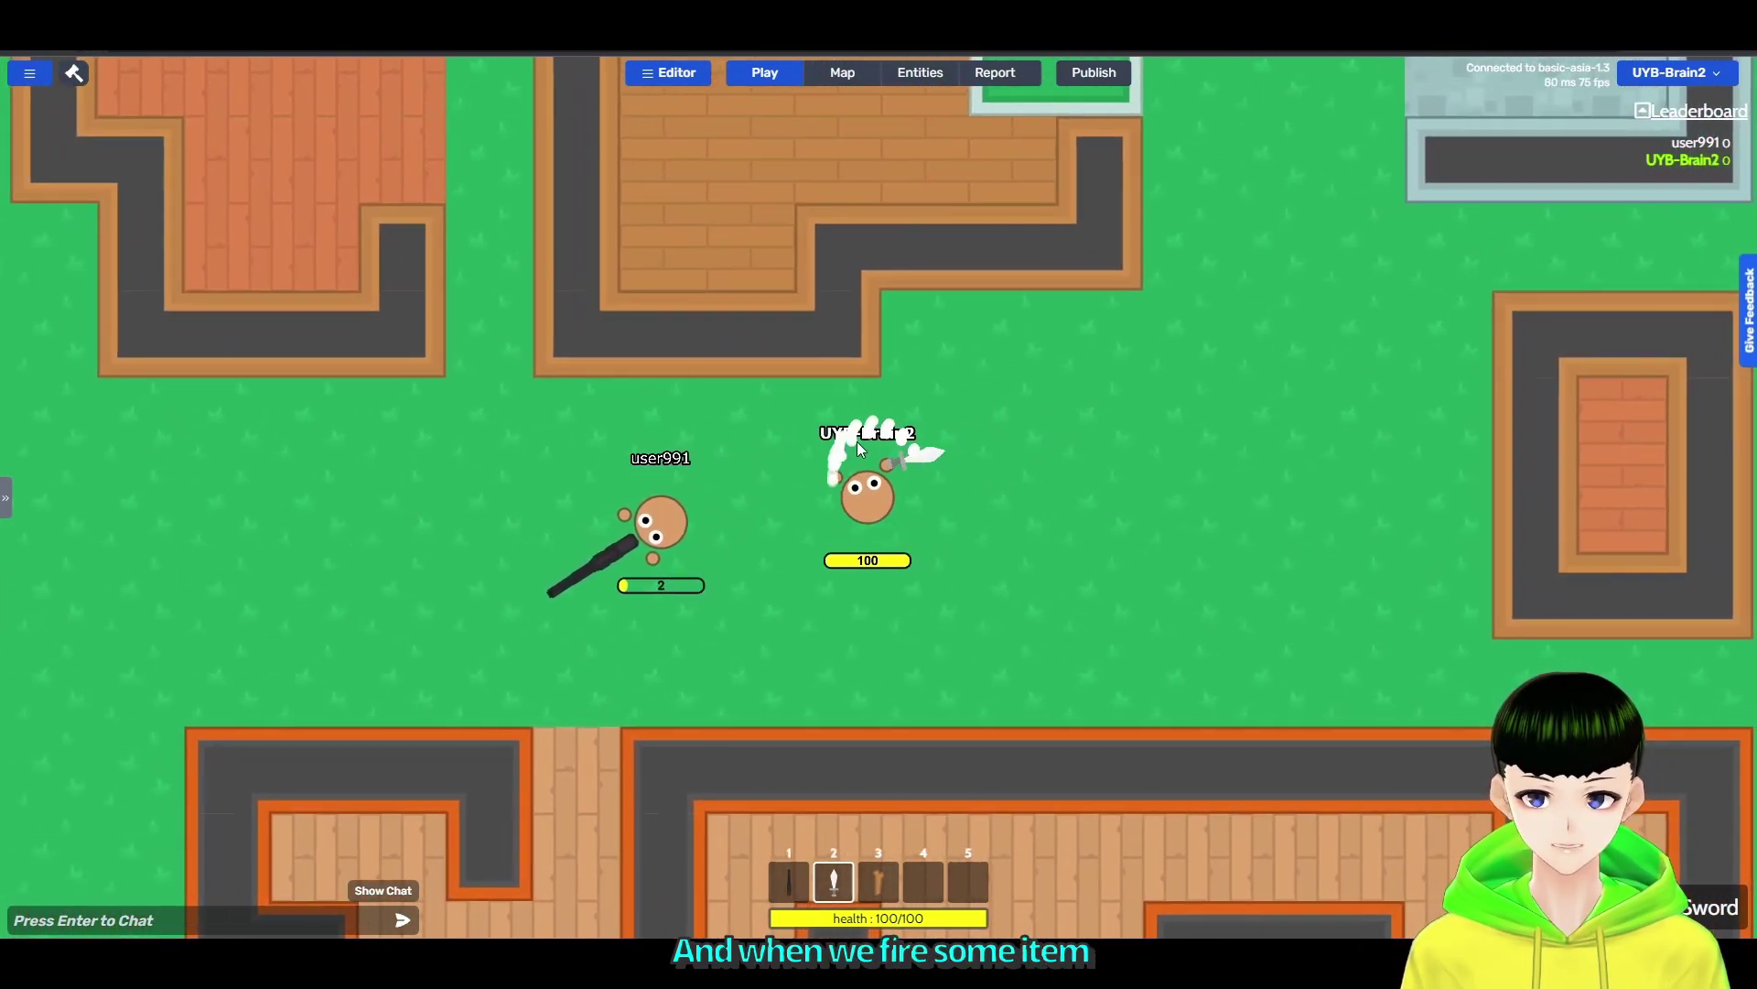
click(752, 543)
click(768, 494)
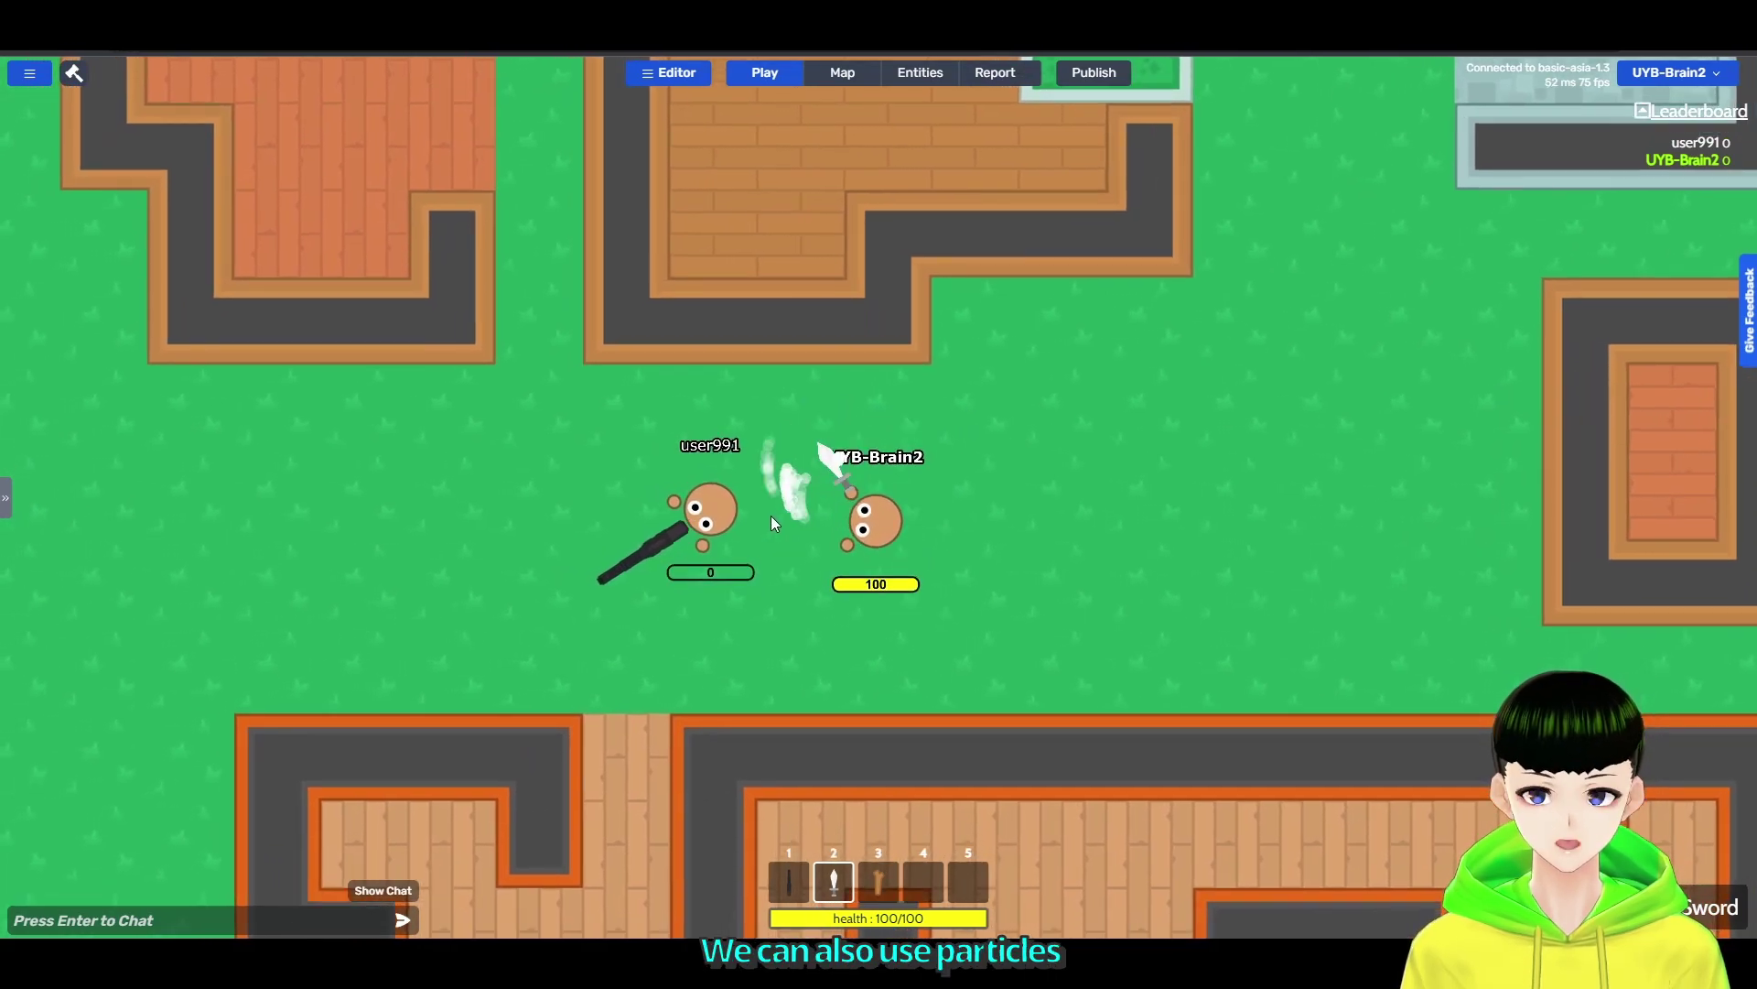
click(770, 501)
click(805, 547)
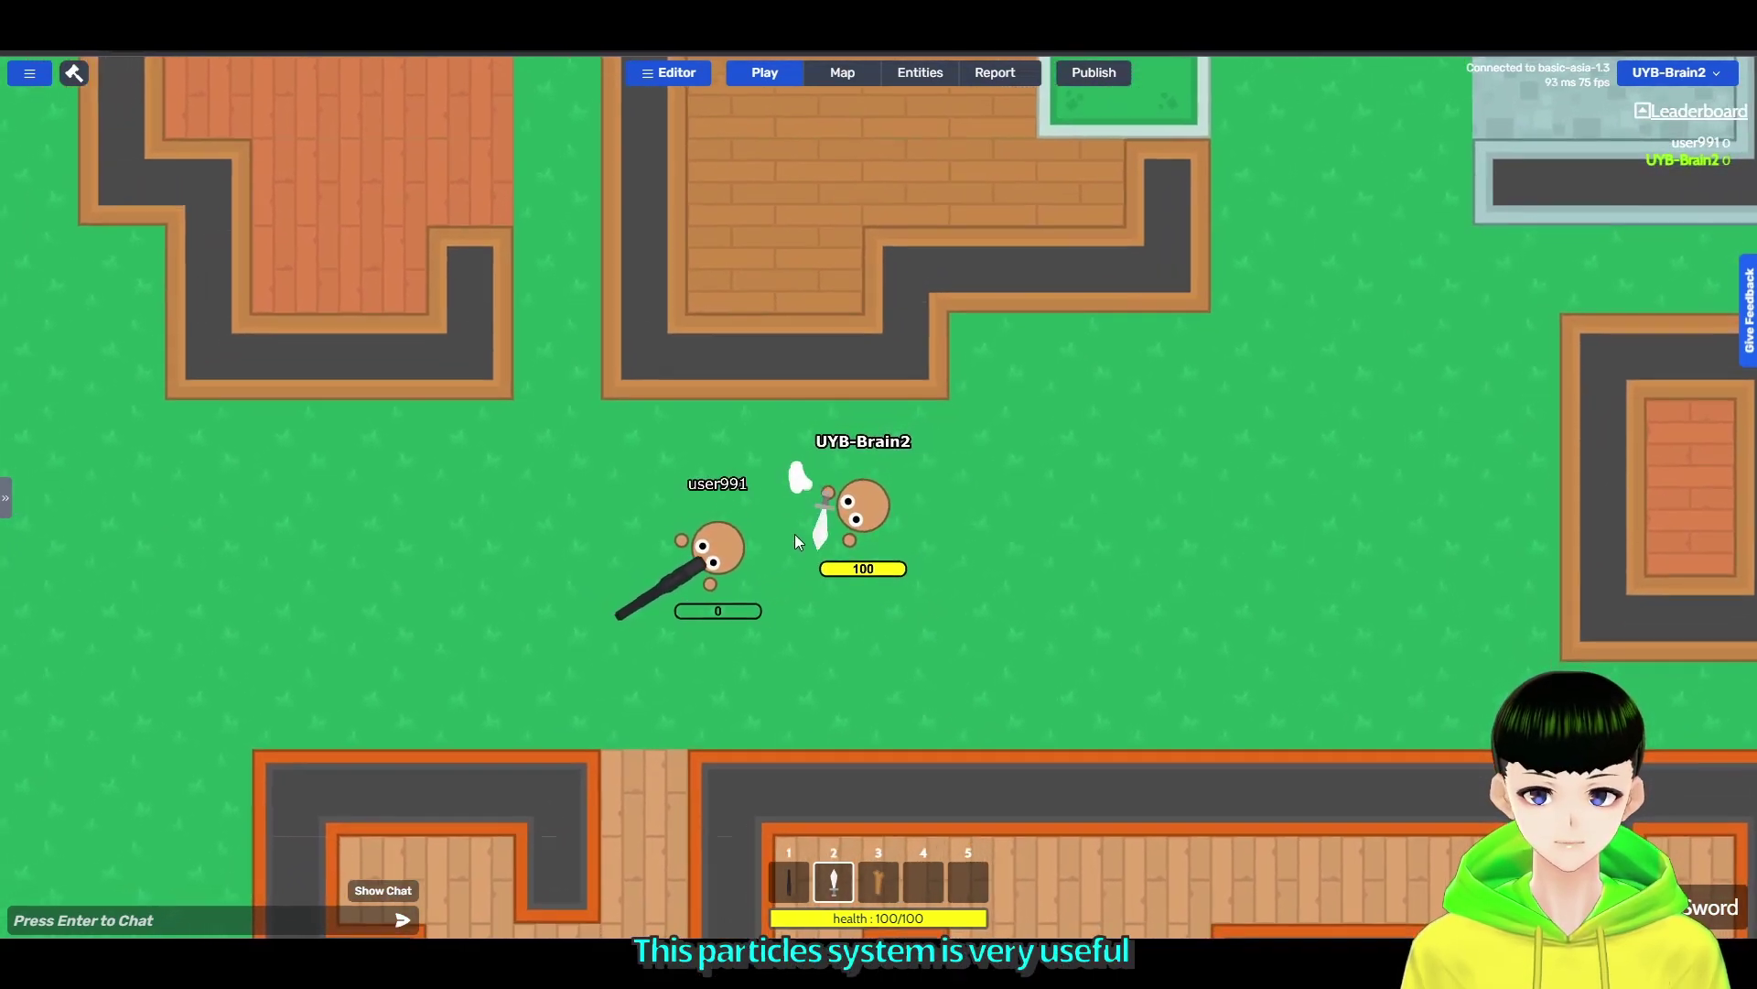
Finish the sword slashes and switch to the Sword-copy stick item (3).
click(804, 485)
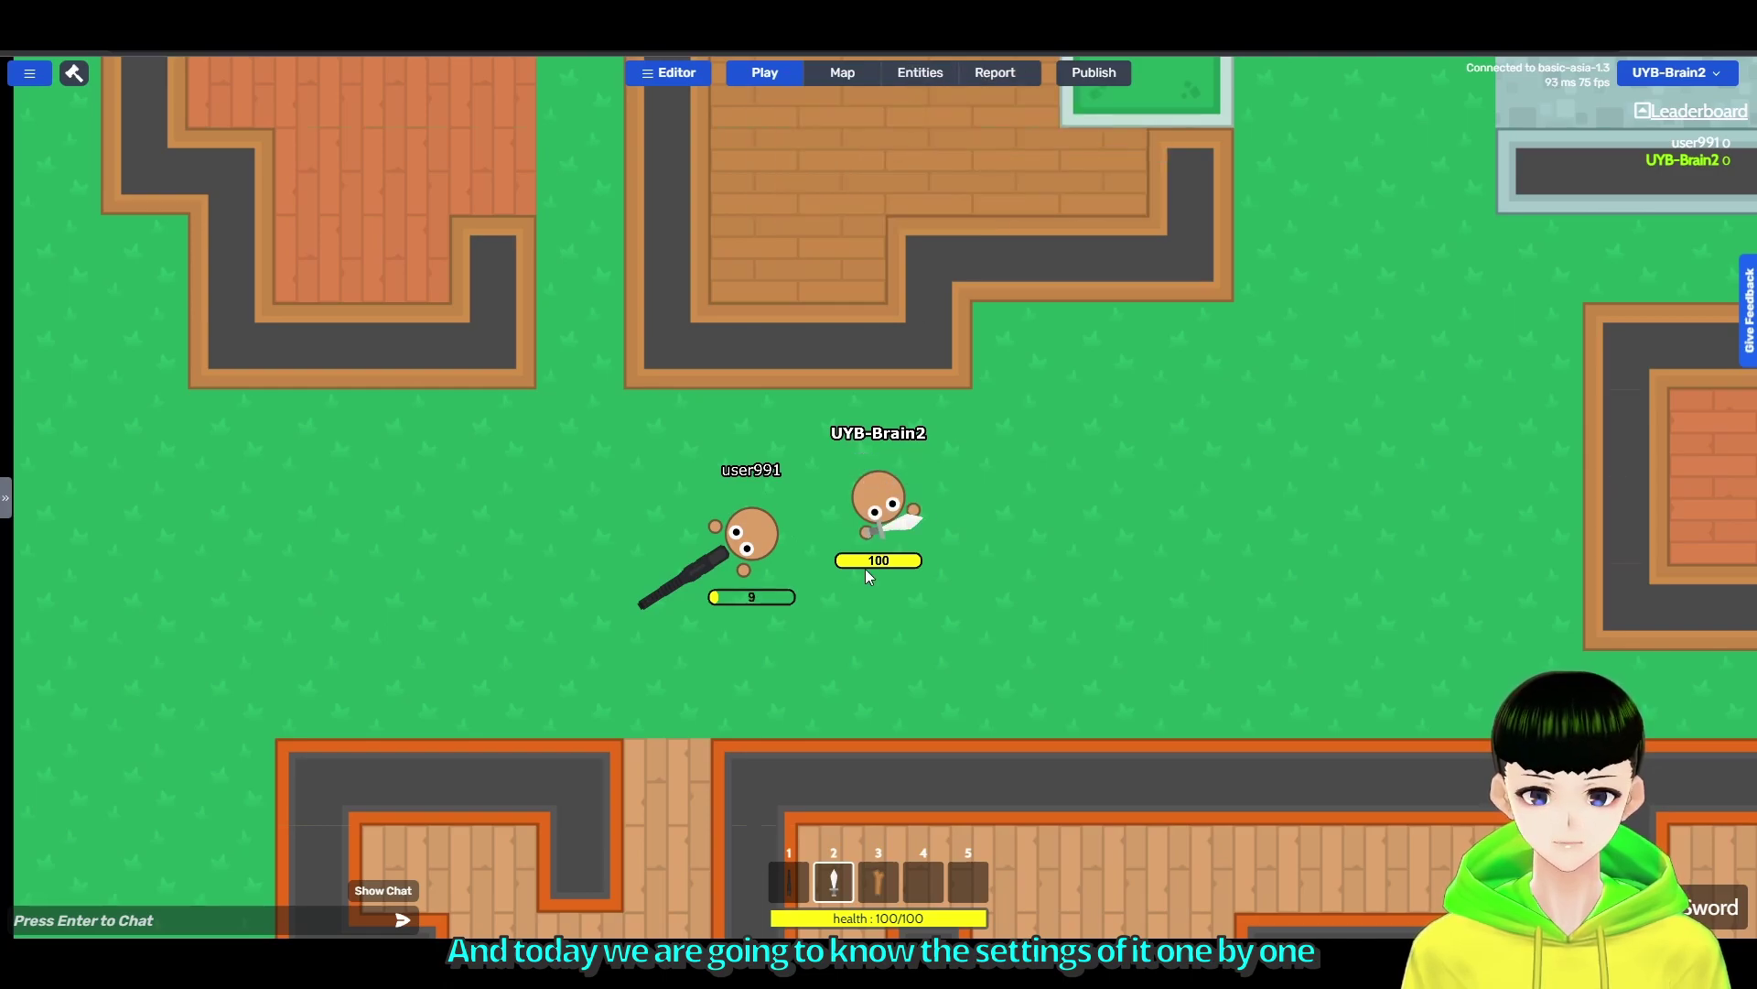
key(3)
key(d)
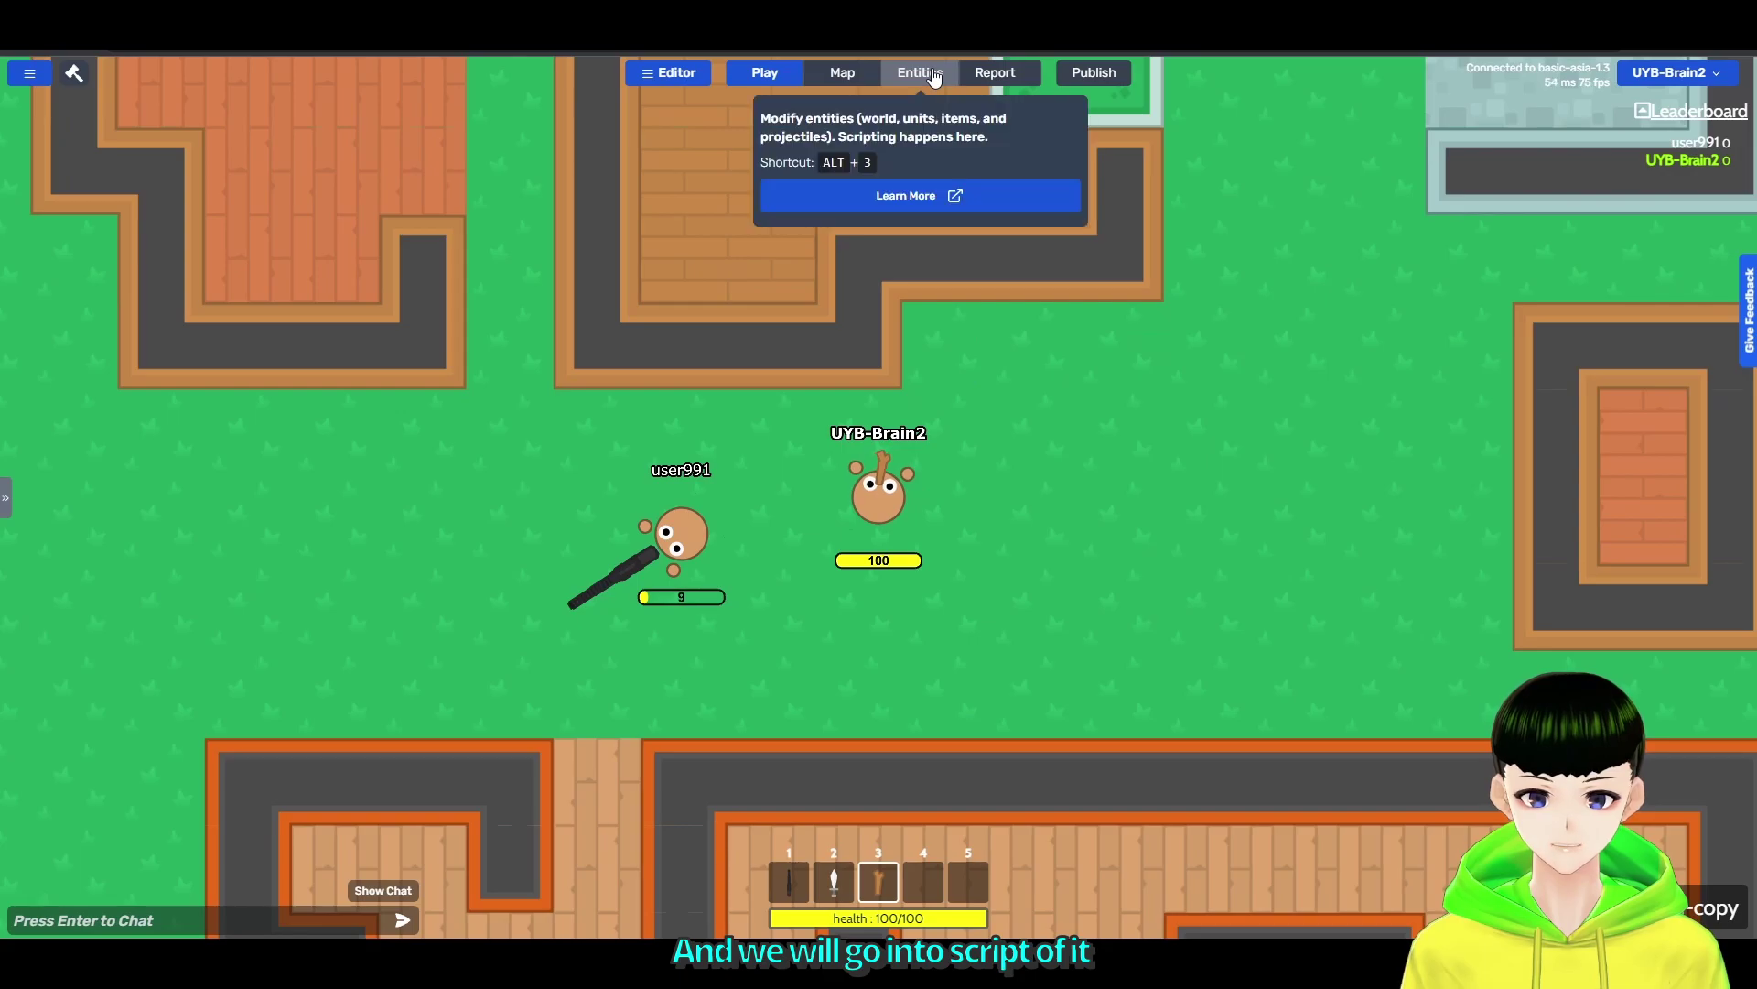
Open the Sword-copy item's scripts from the Entities list.
click(919, 72)
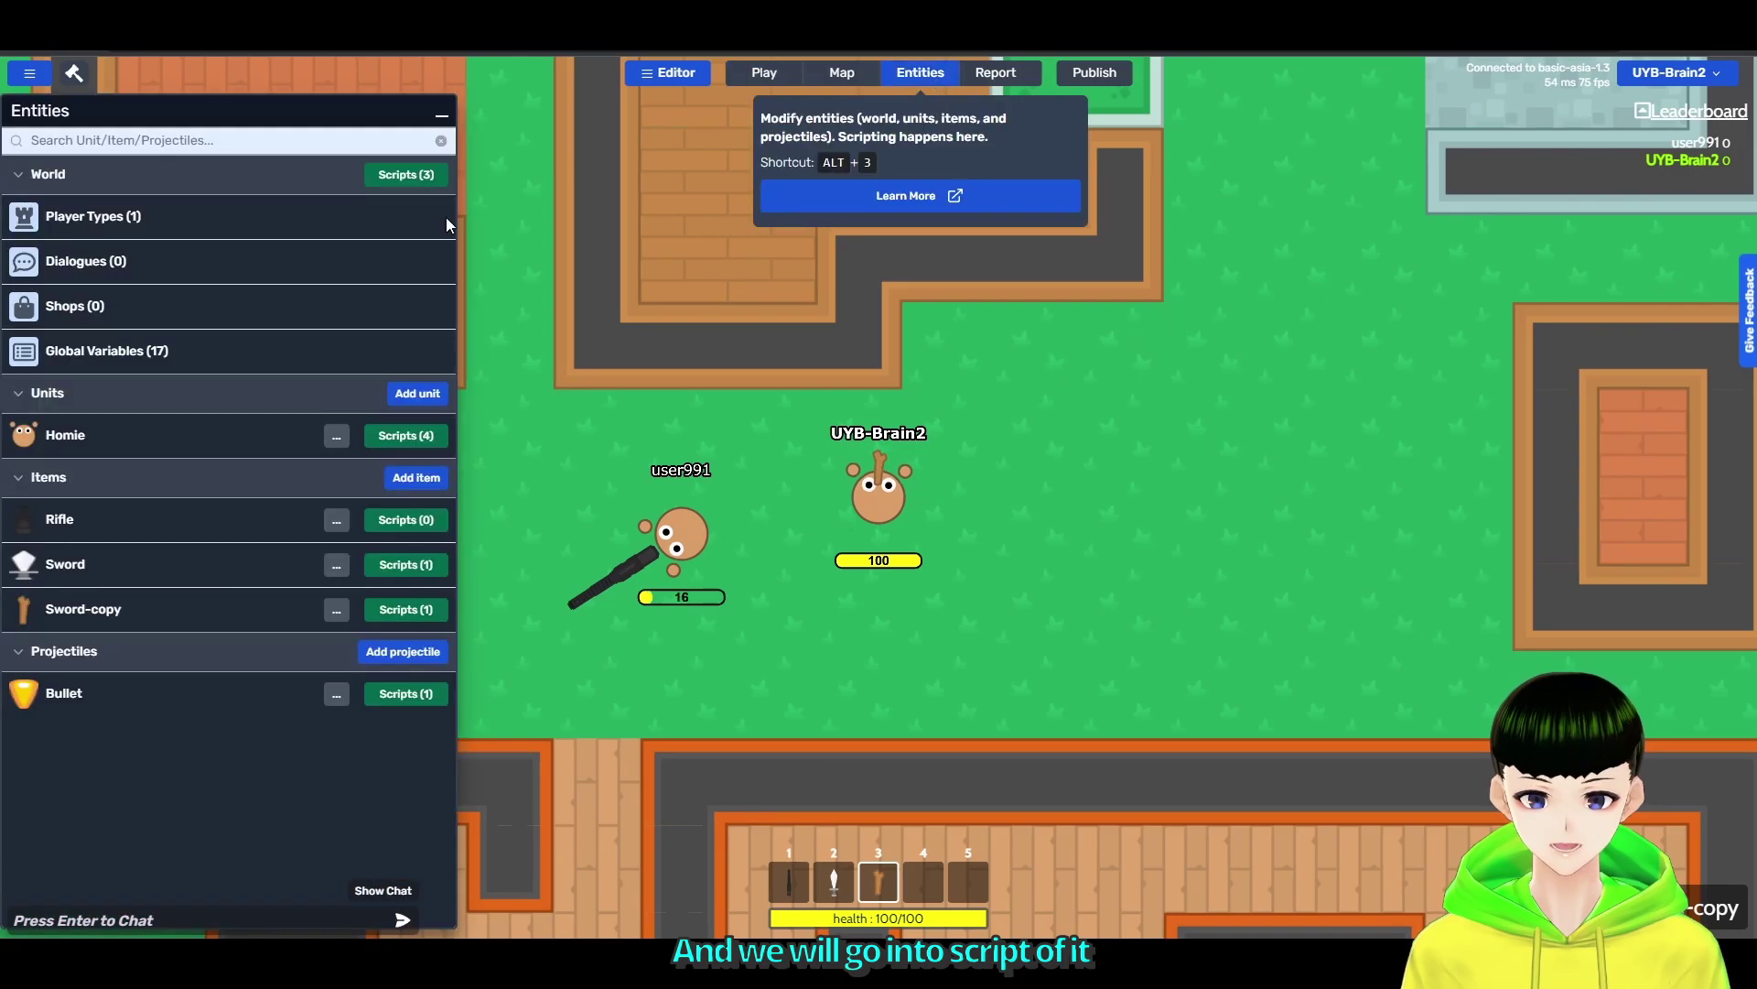
click(406, 608)
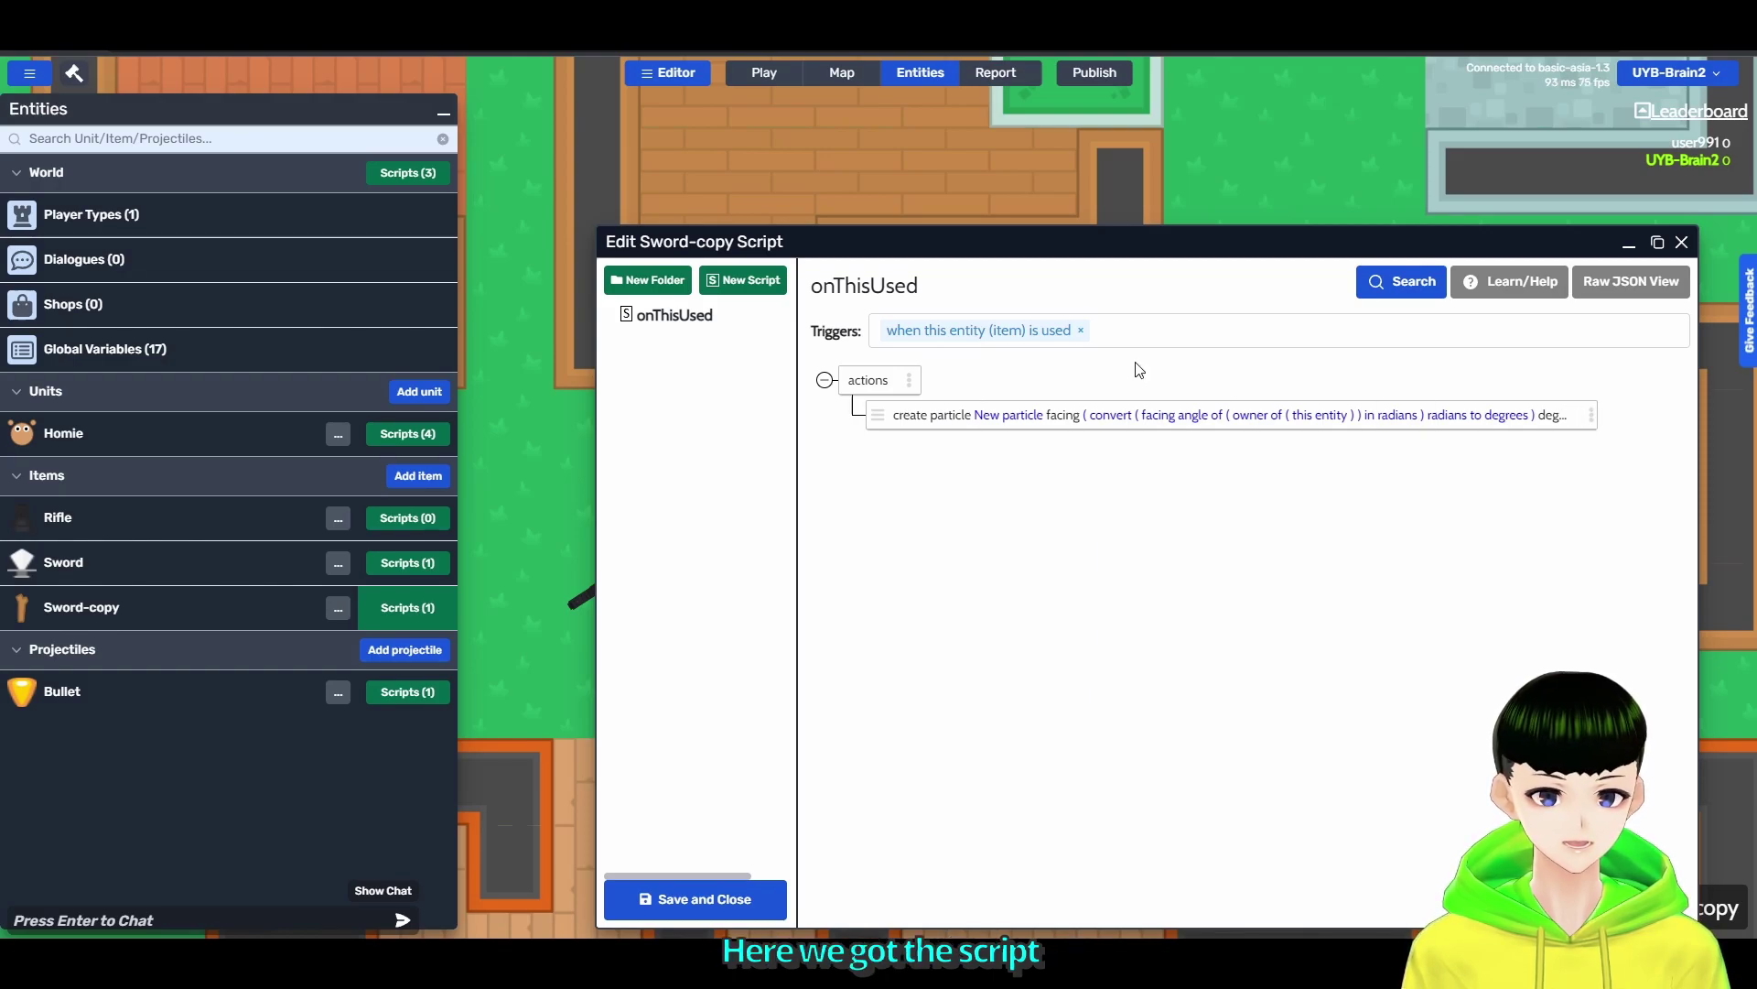
mouse_move(1101, 244)
mouse_down()
mouse_move(840, 218)
mouse_move(912, 248)
mouse_up()
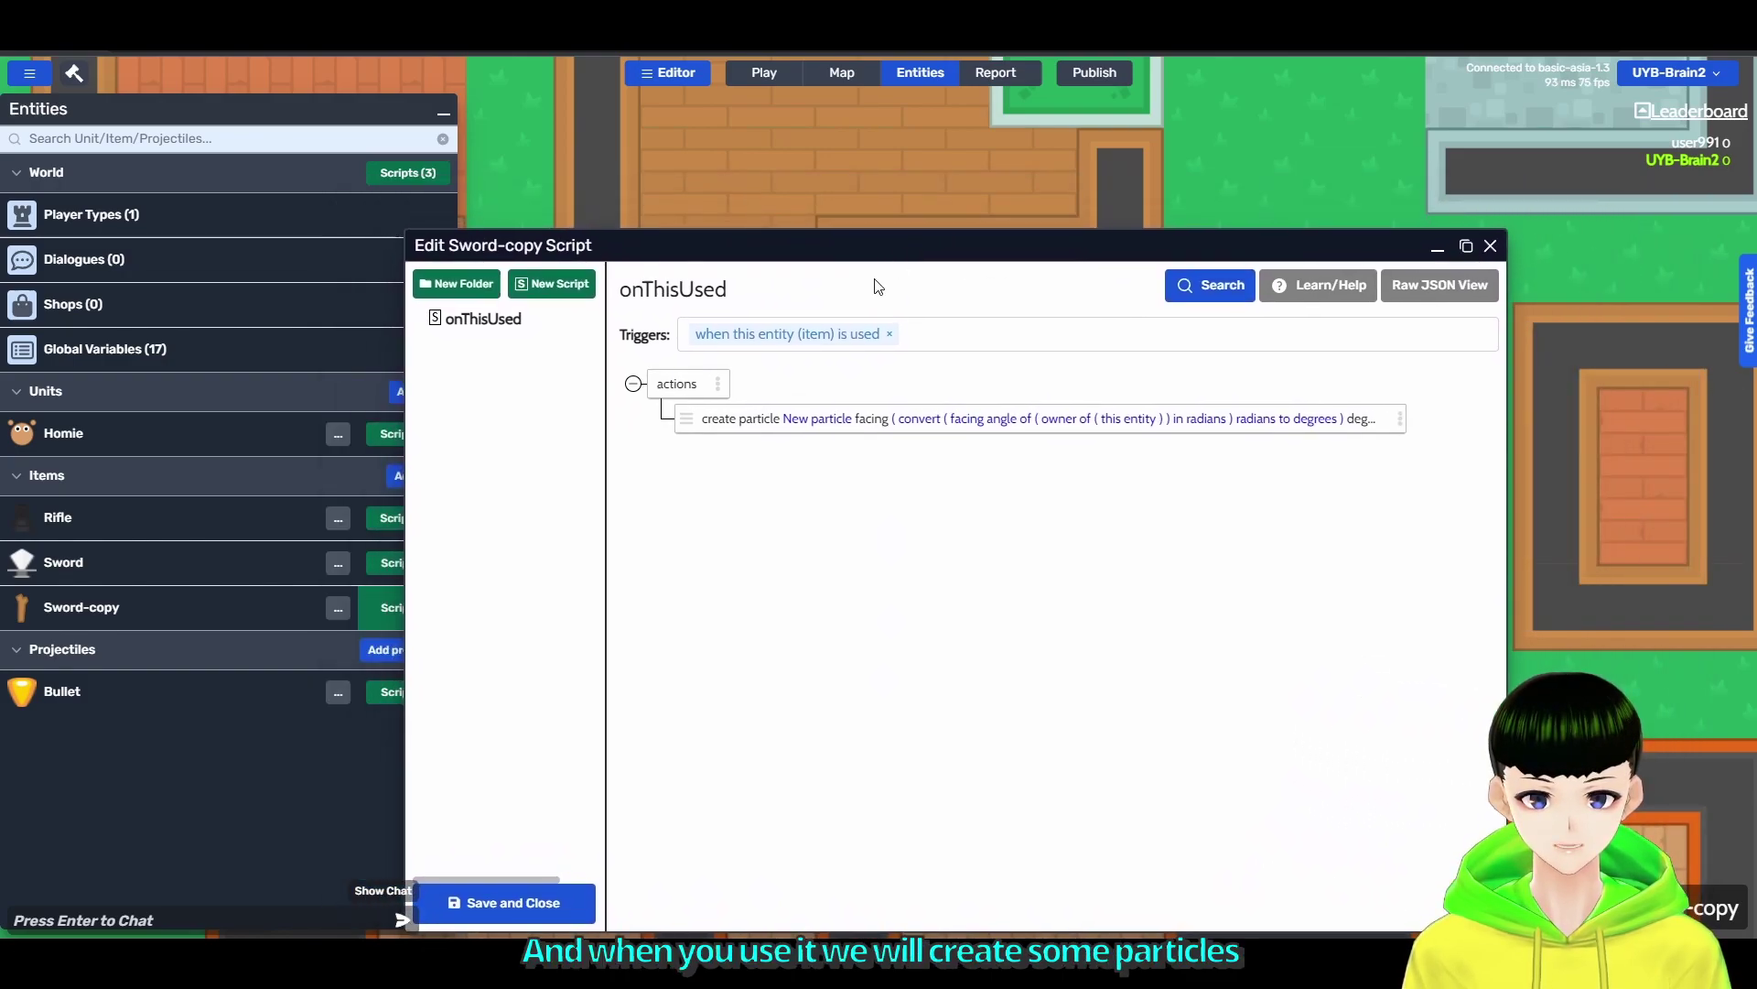
Preview an 'emit particles from entity' action from the create particle menu, then discard it.
click(1405, 419)
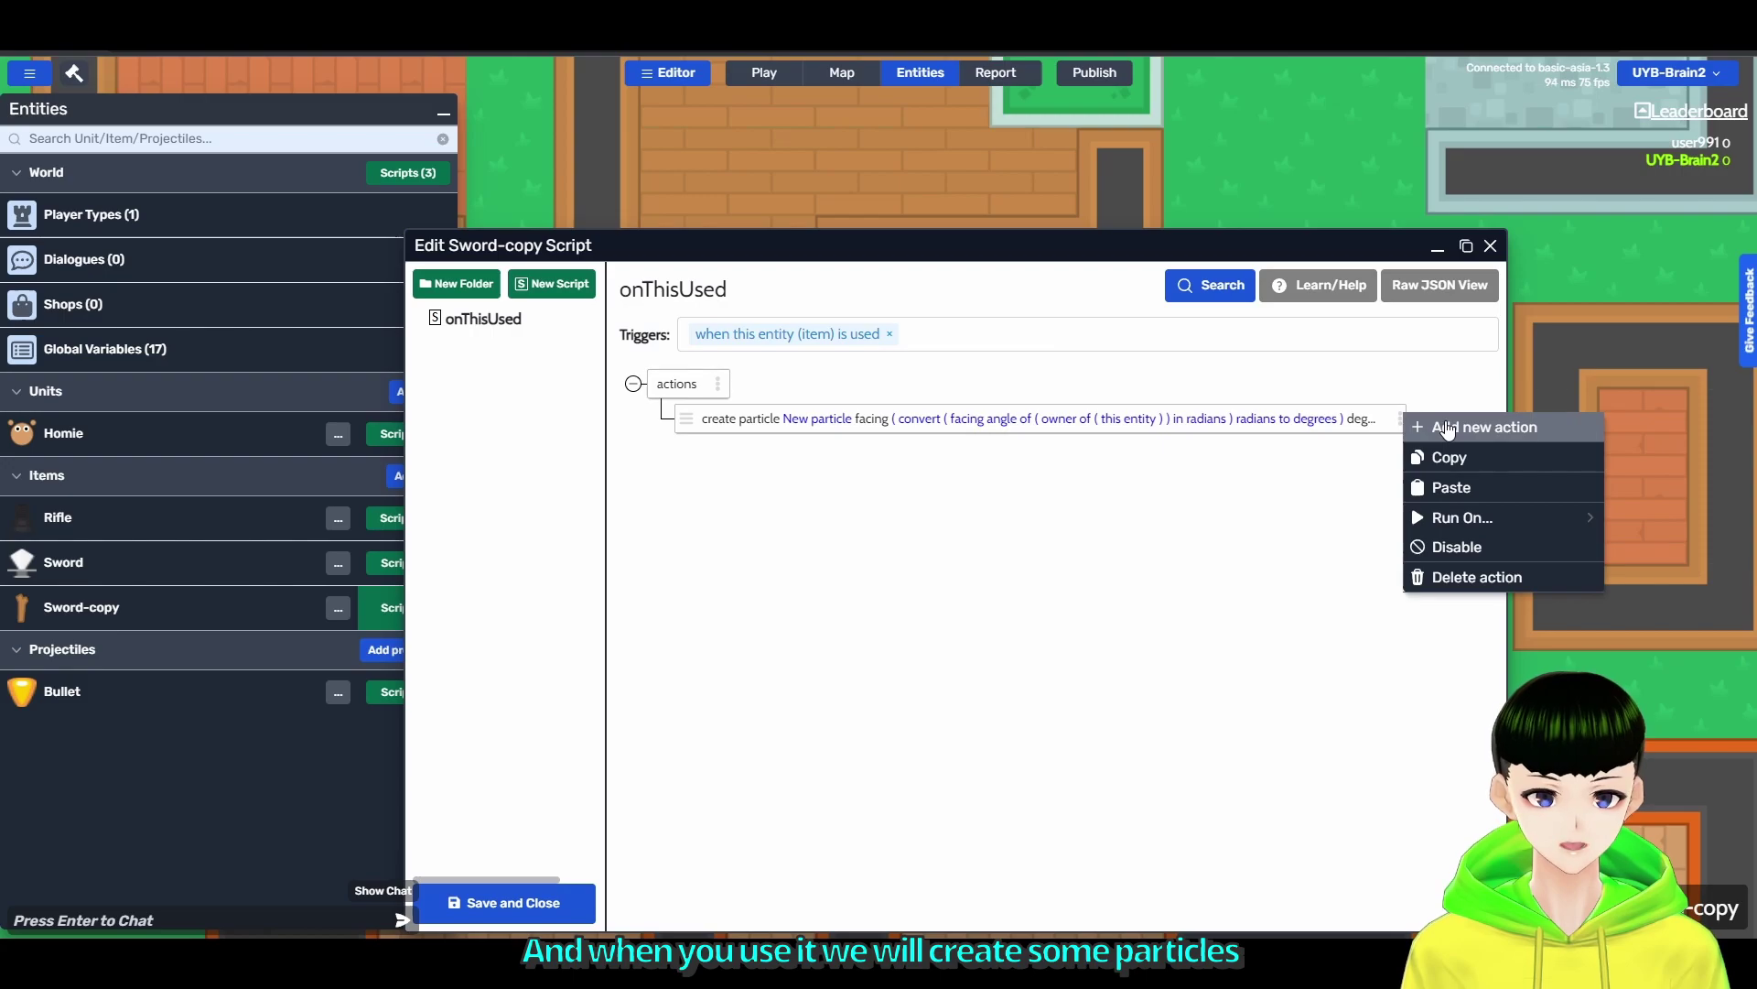
click(1446, 426)
text(emit)
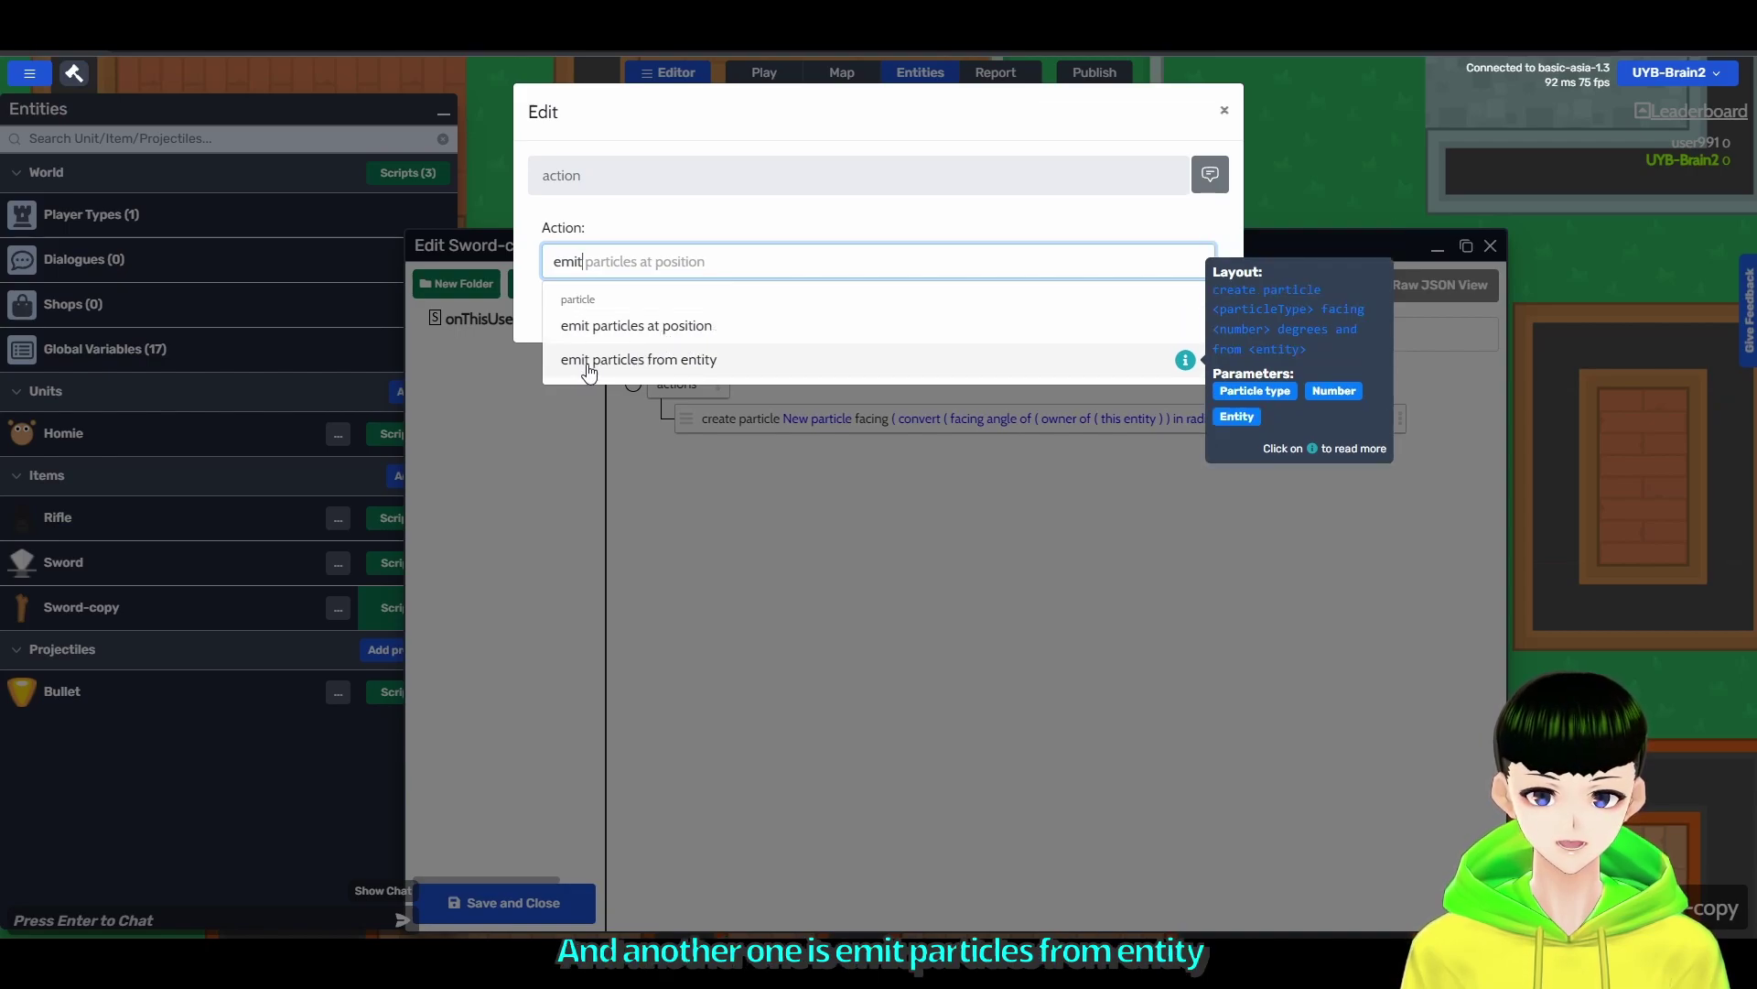
click(724, 363)
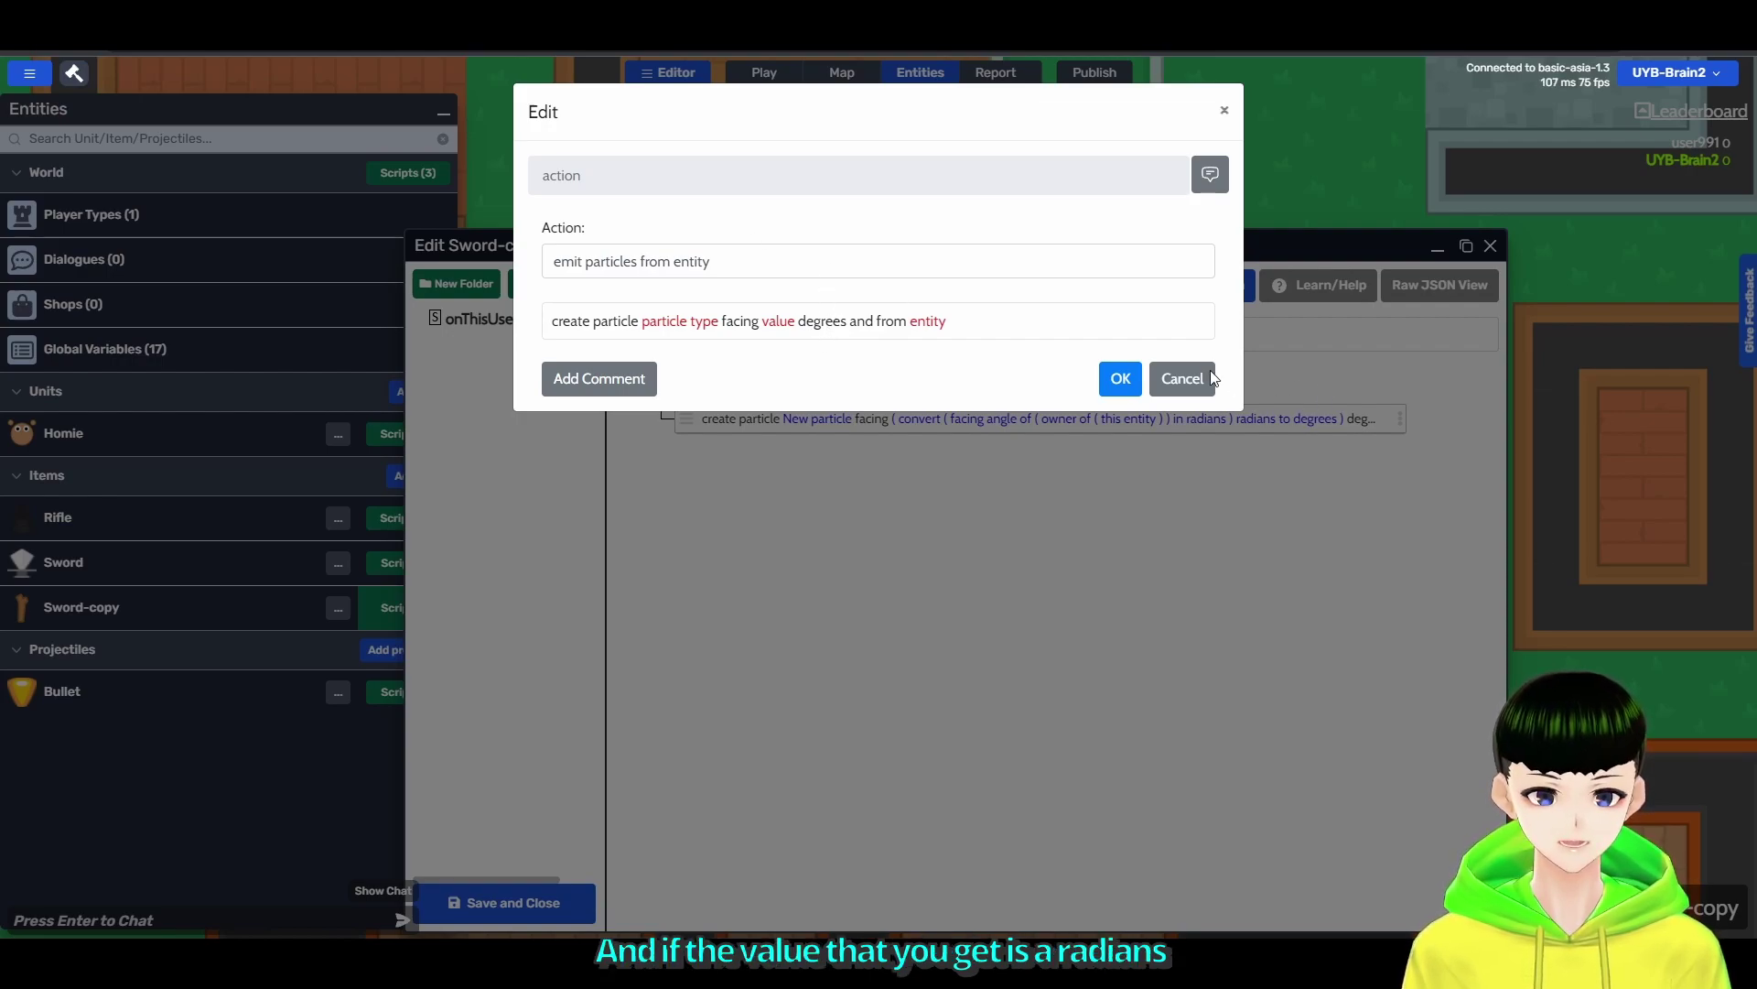
click(1184, 377)
Inspect the existing create particle action in its Edit dialog and confirm it with OK.
click(1143, 419)
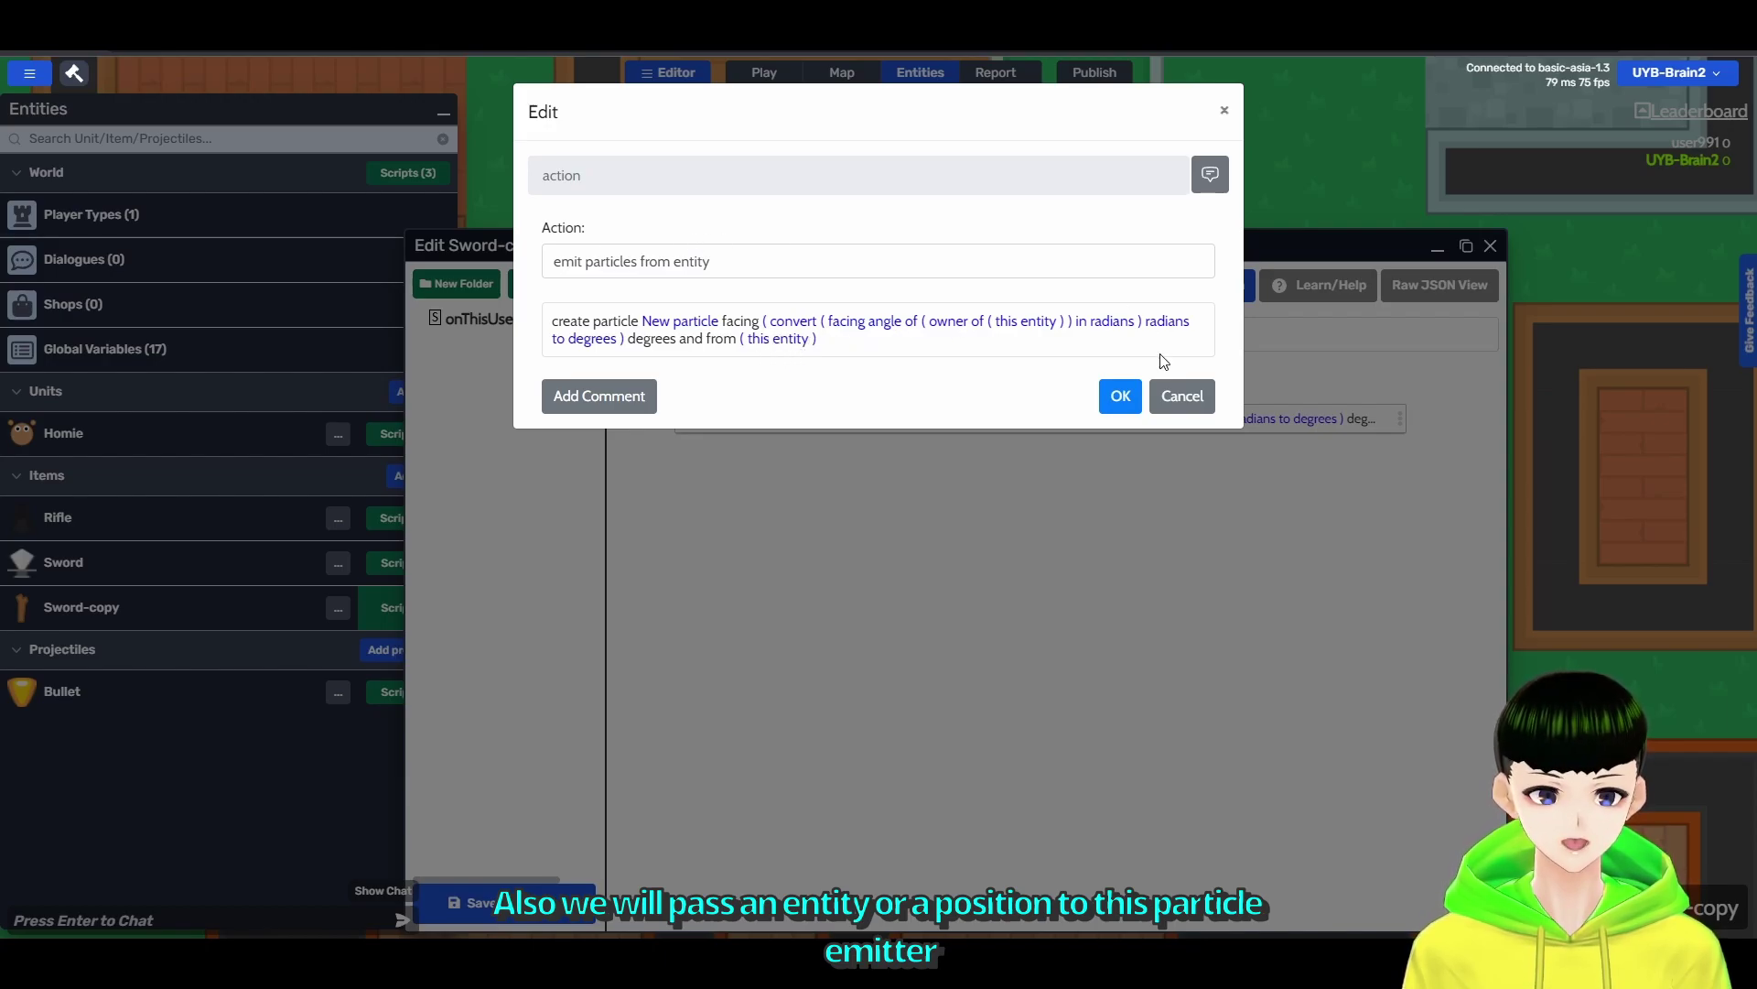
click(1183, 397)
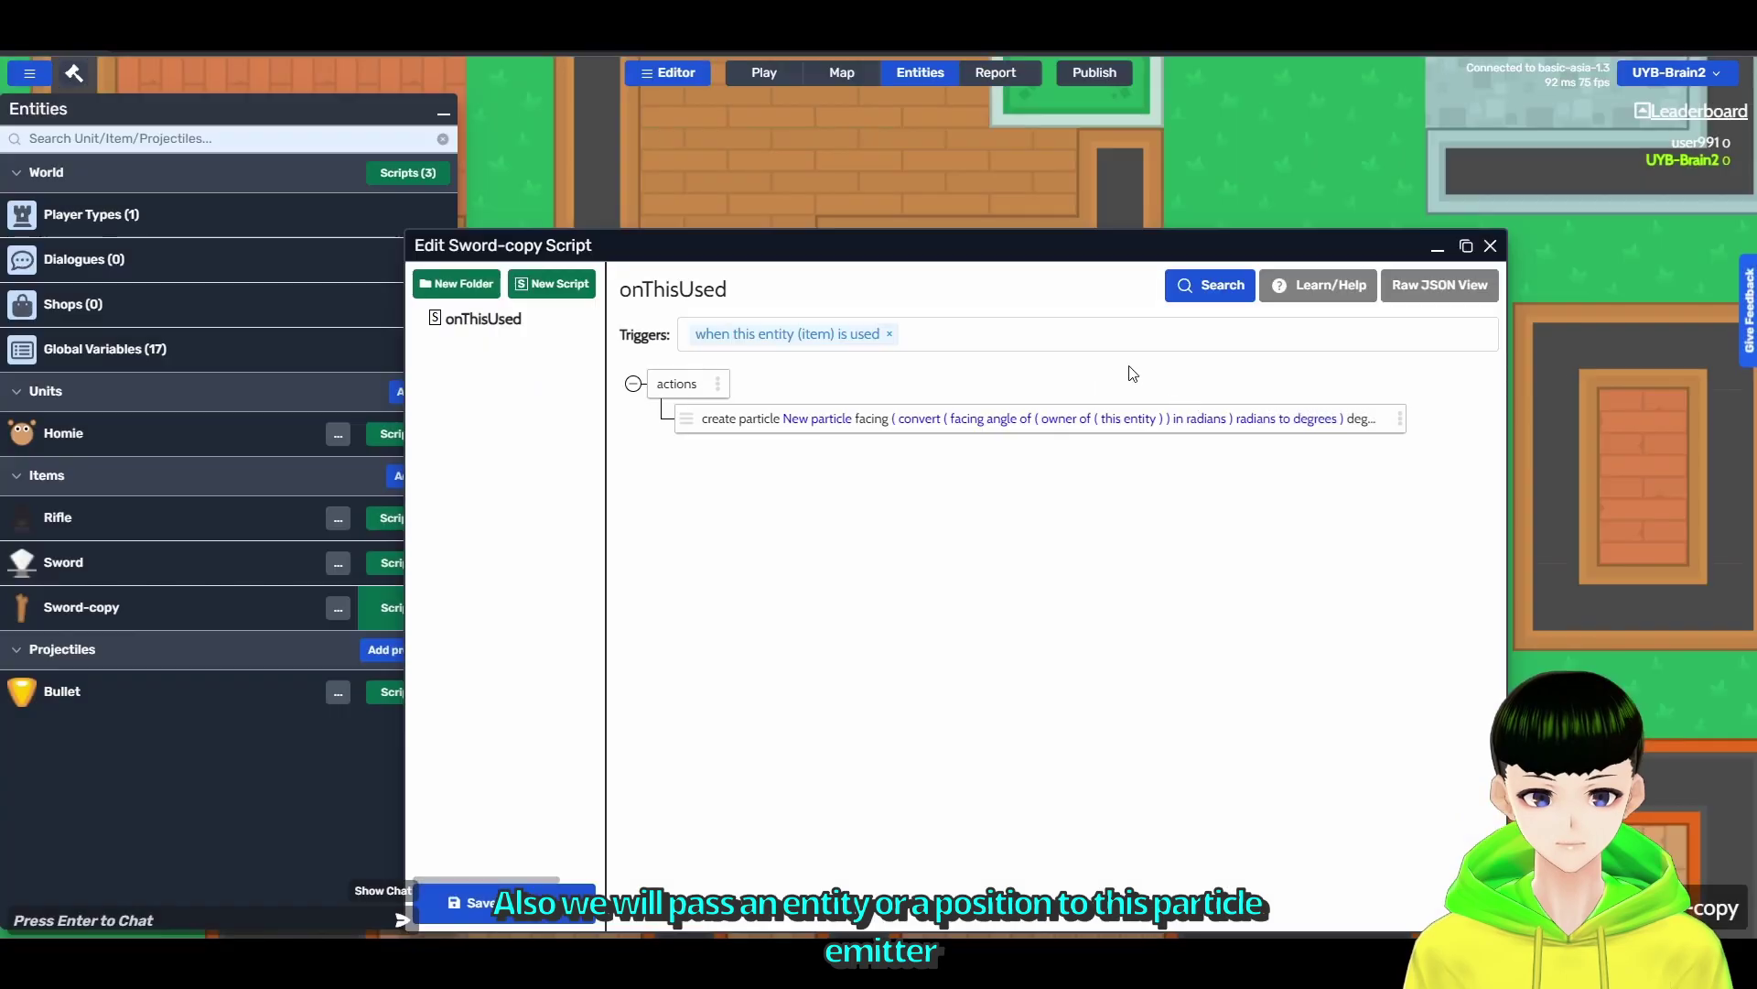
click(788, 418)
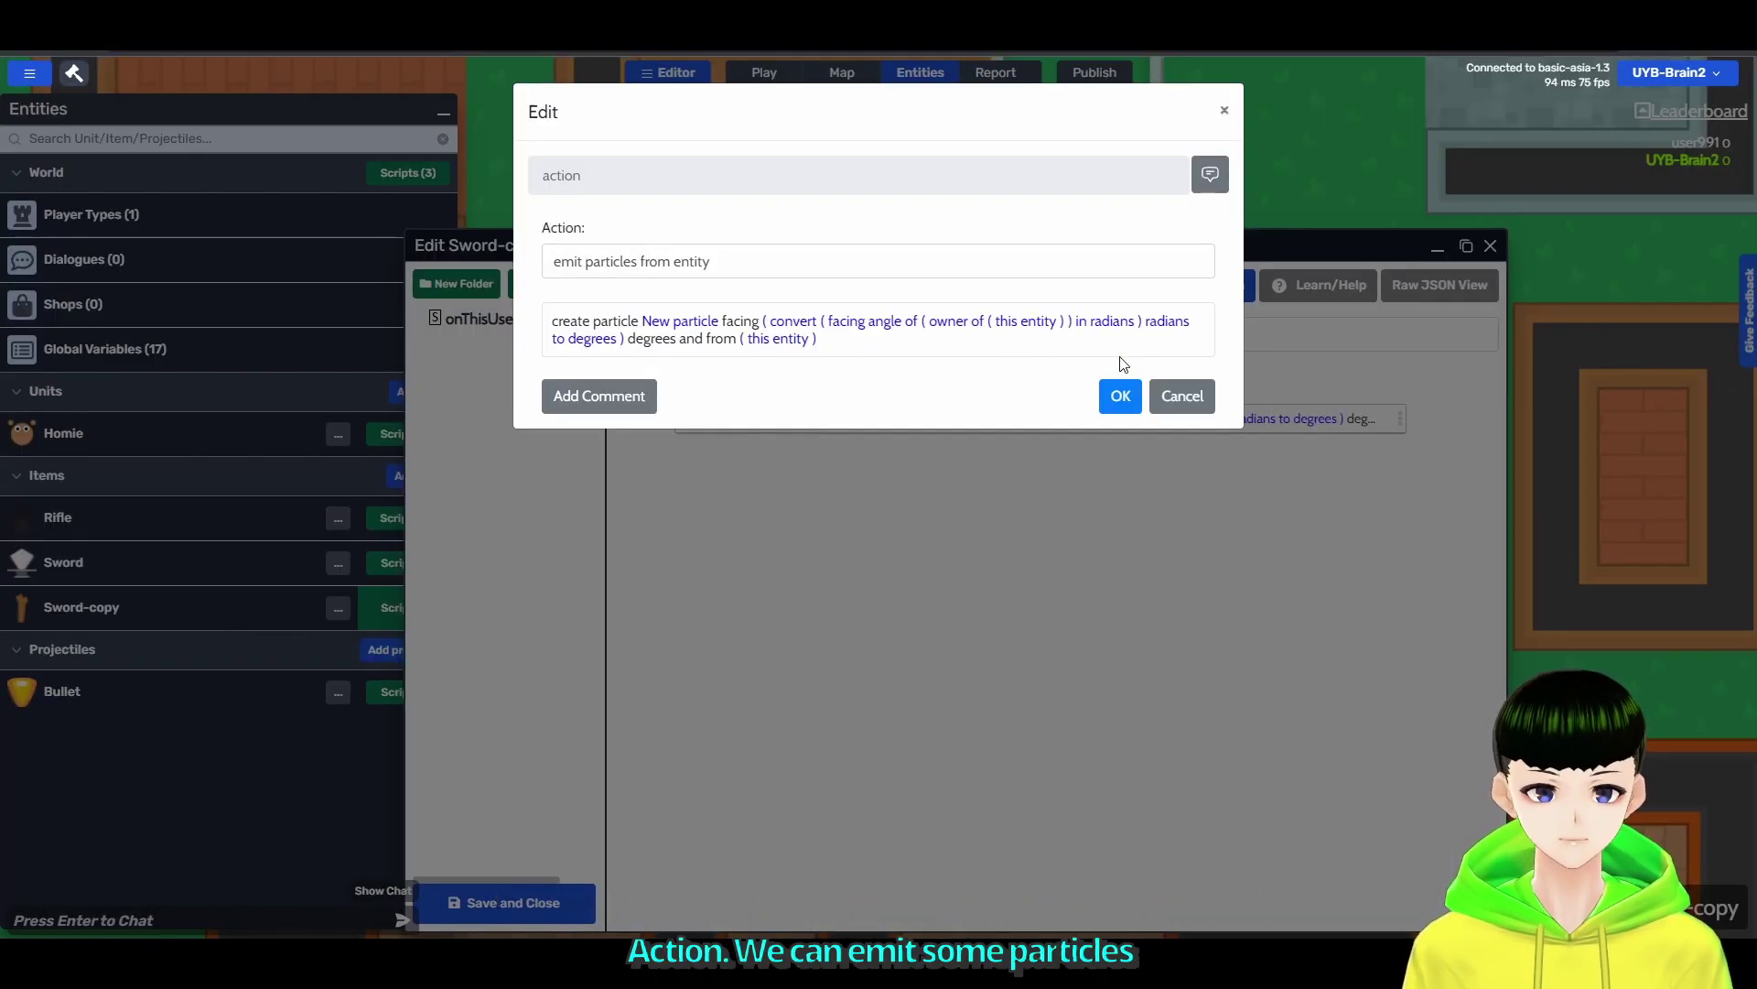
click(1123, 398)
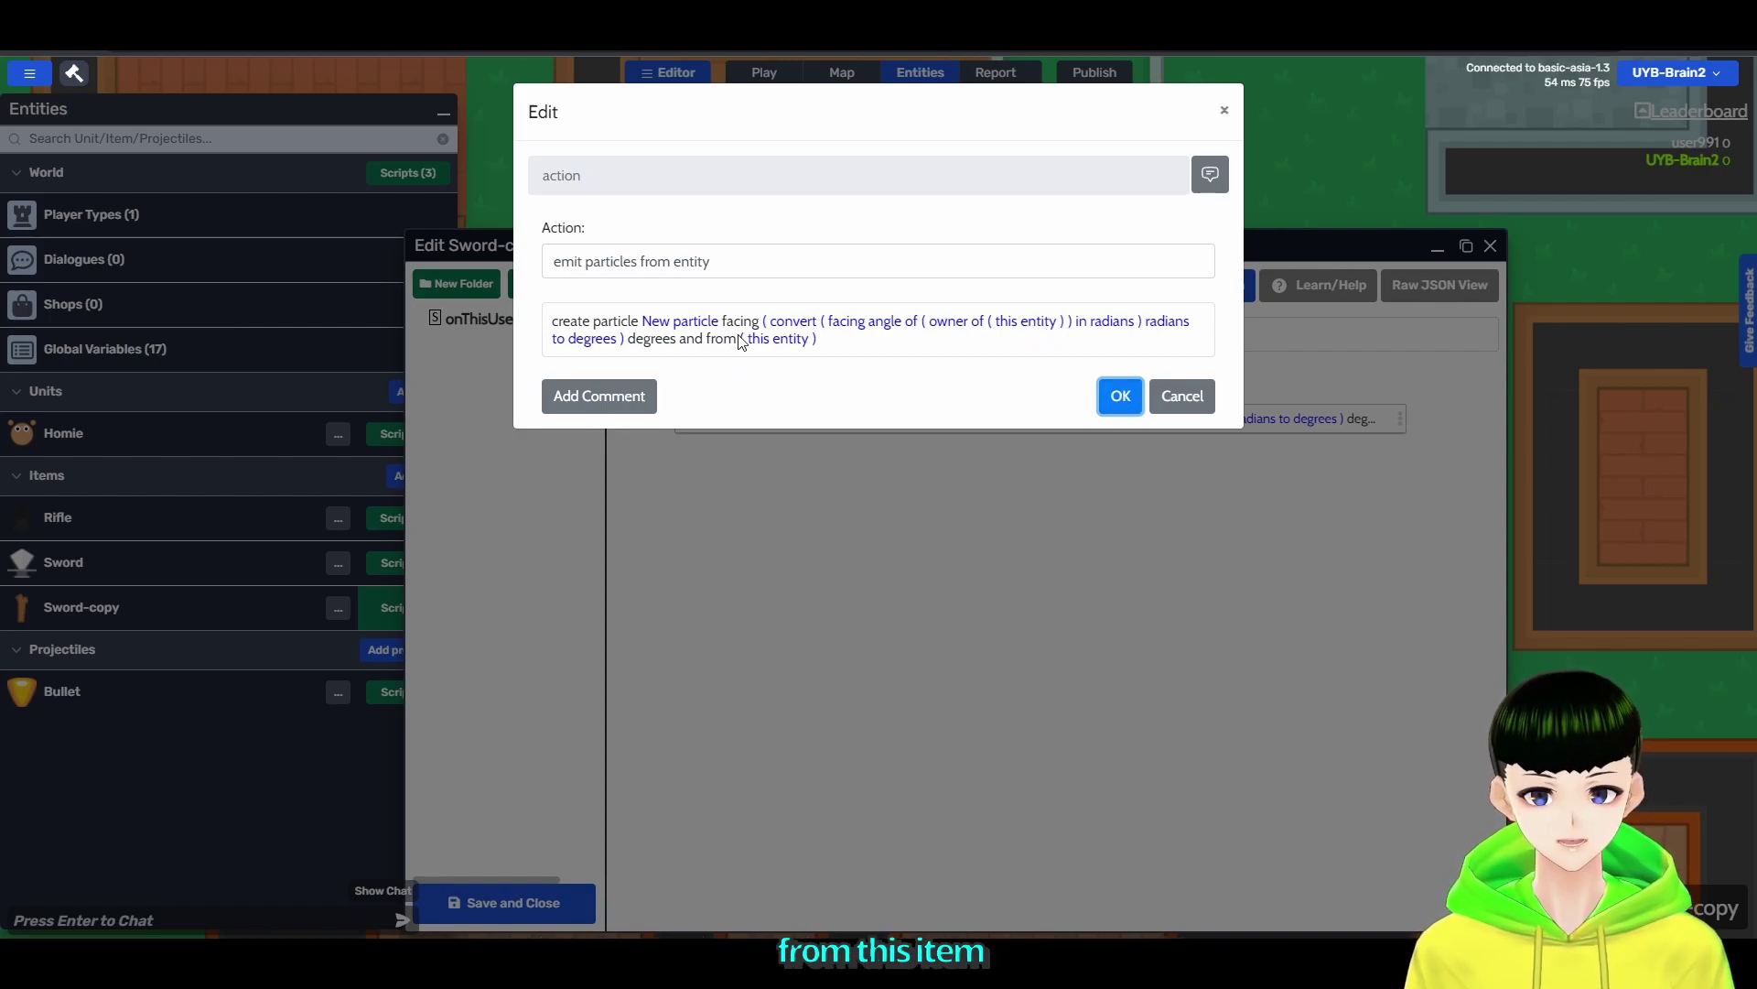
click(1121, 396)
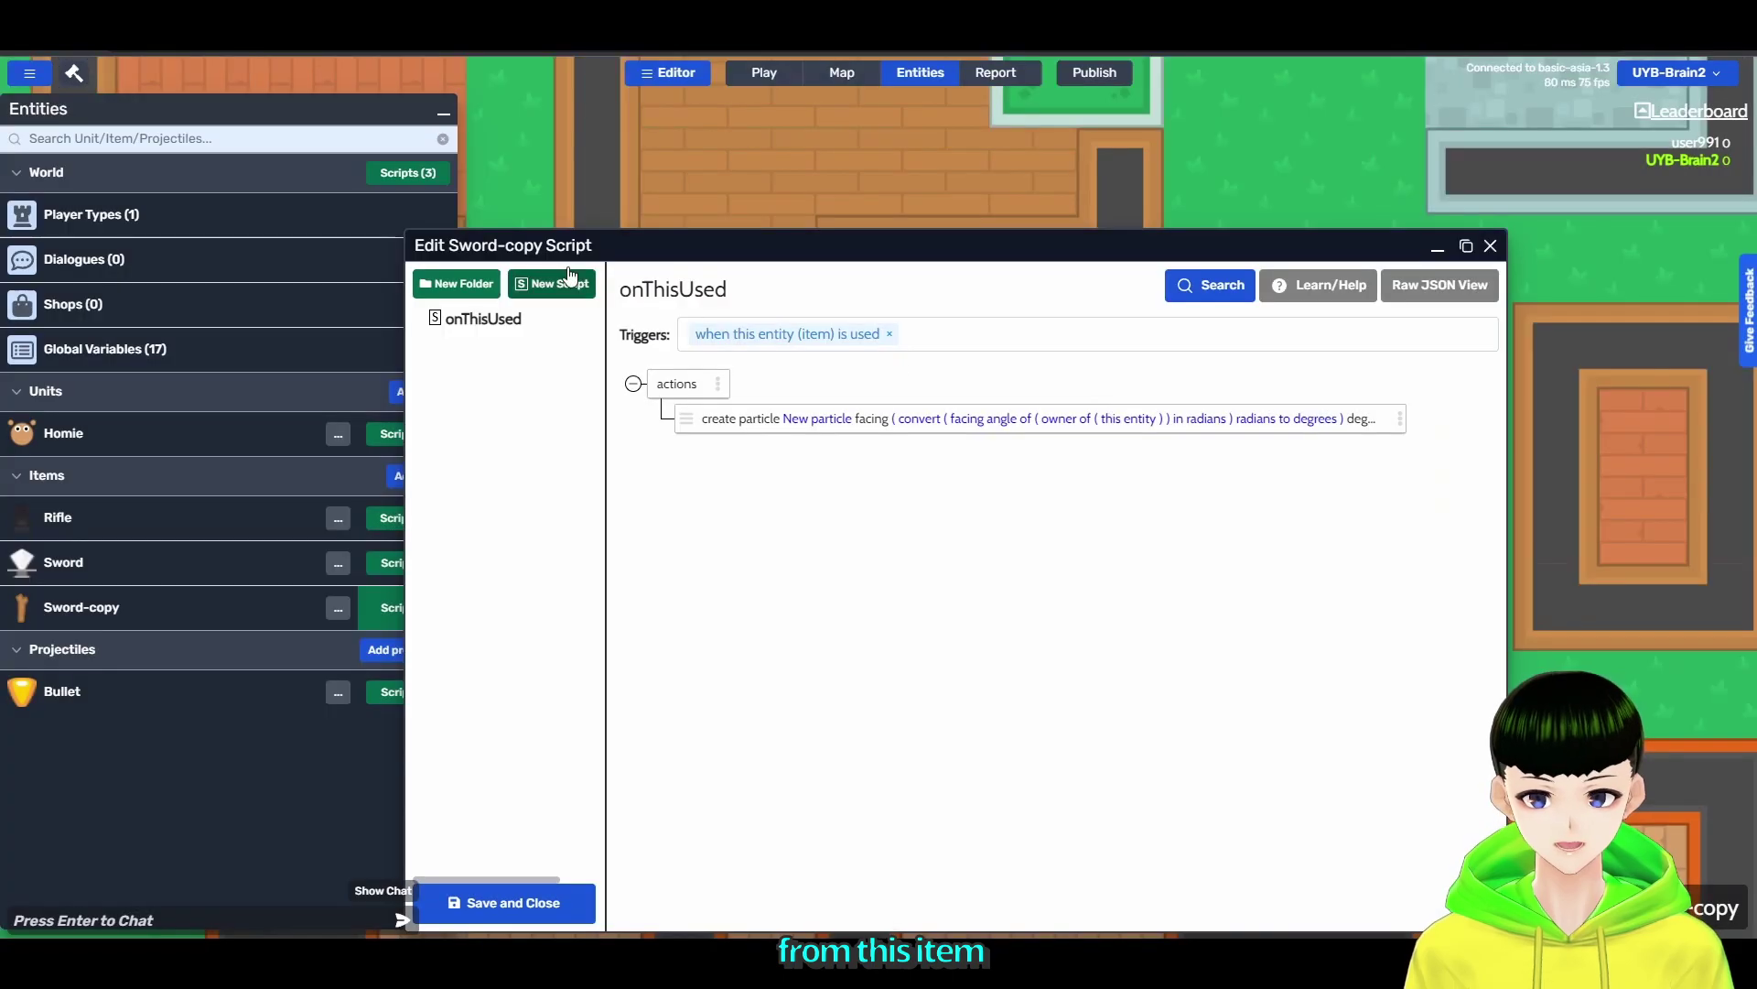
Save the script, playtest, then open New particle under Global Variables > Enumerations > Particles.
click(543, 901)
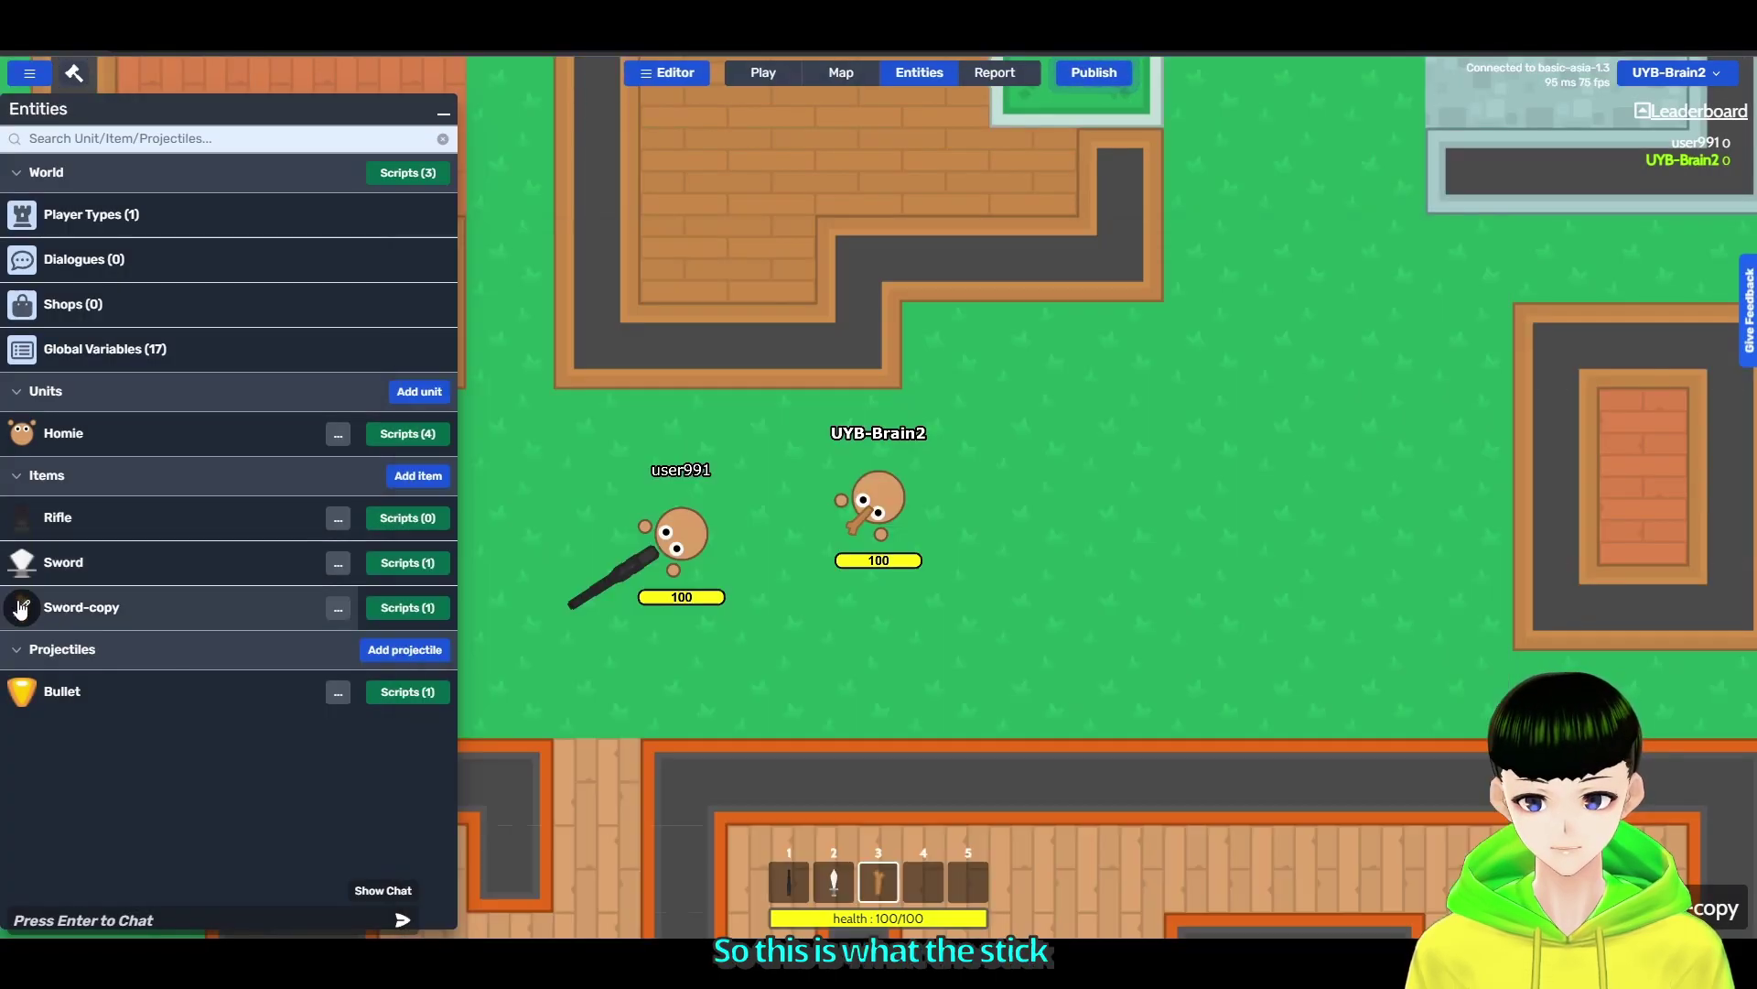
click(766, 71)
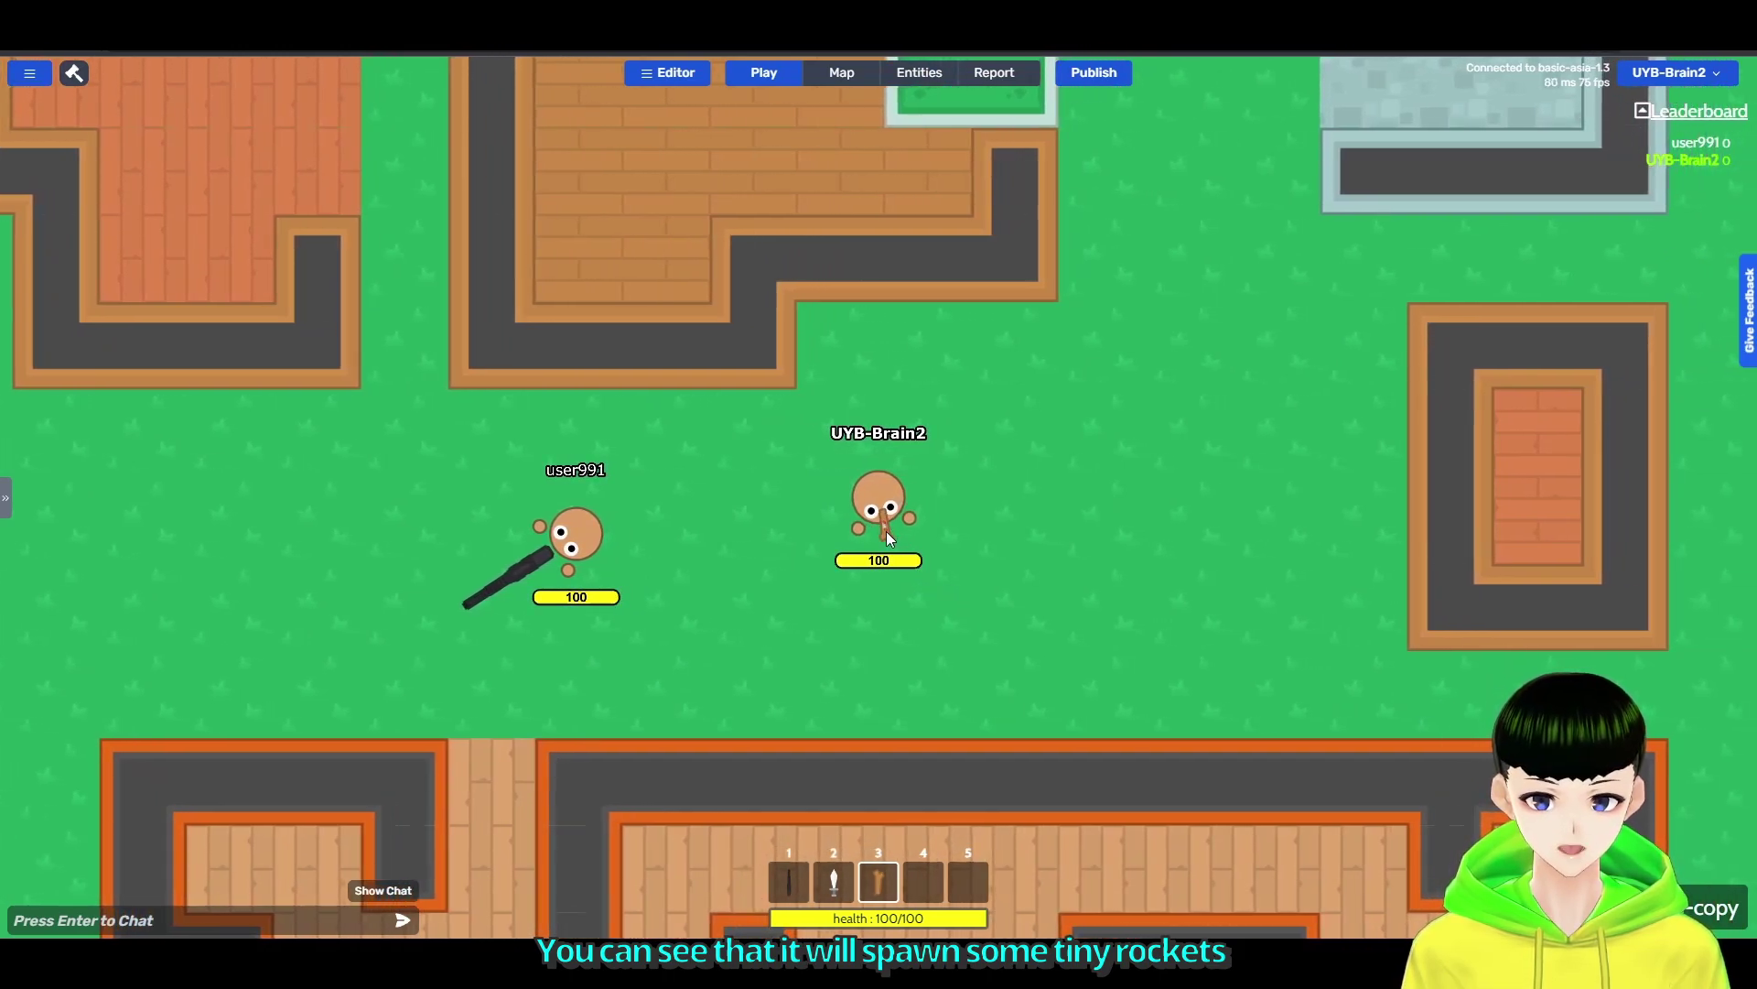
click(918, 72)
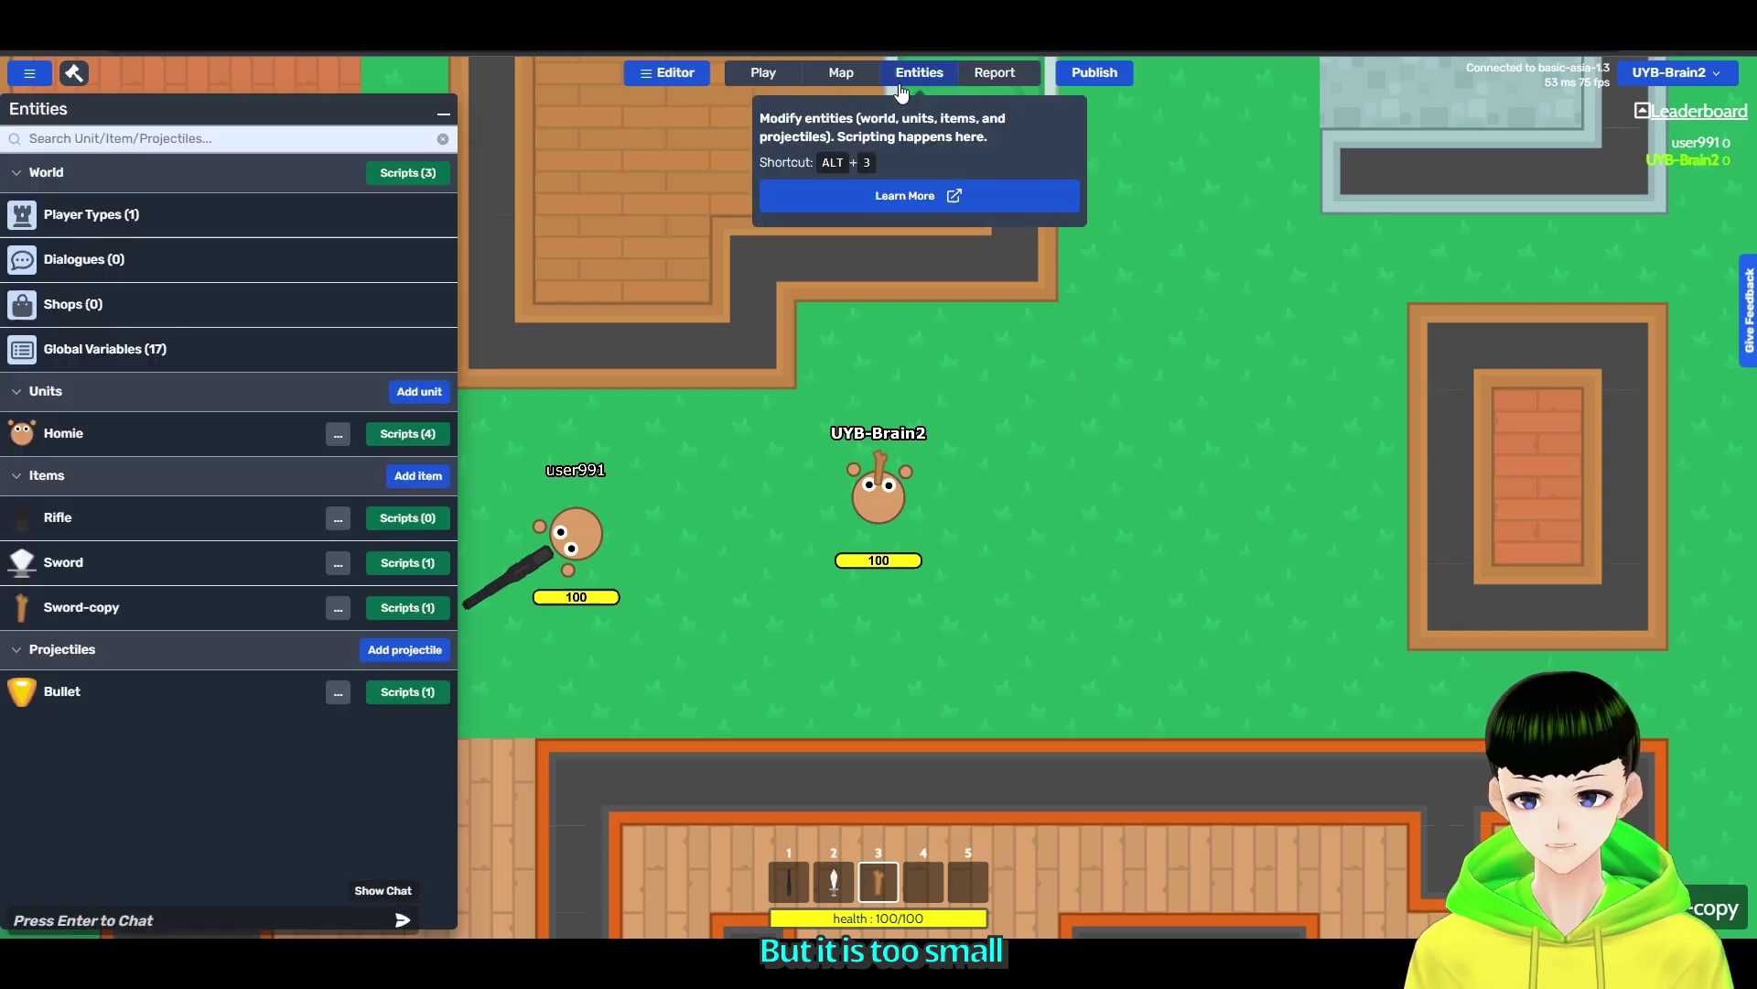
click(179, 350)
click(1566, 177)
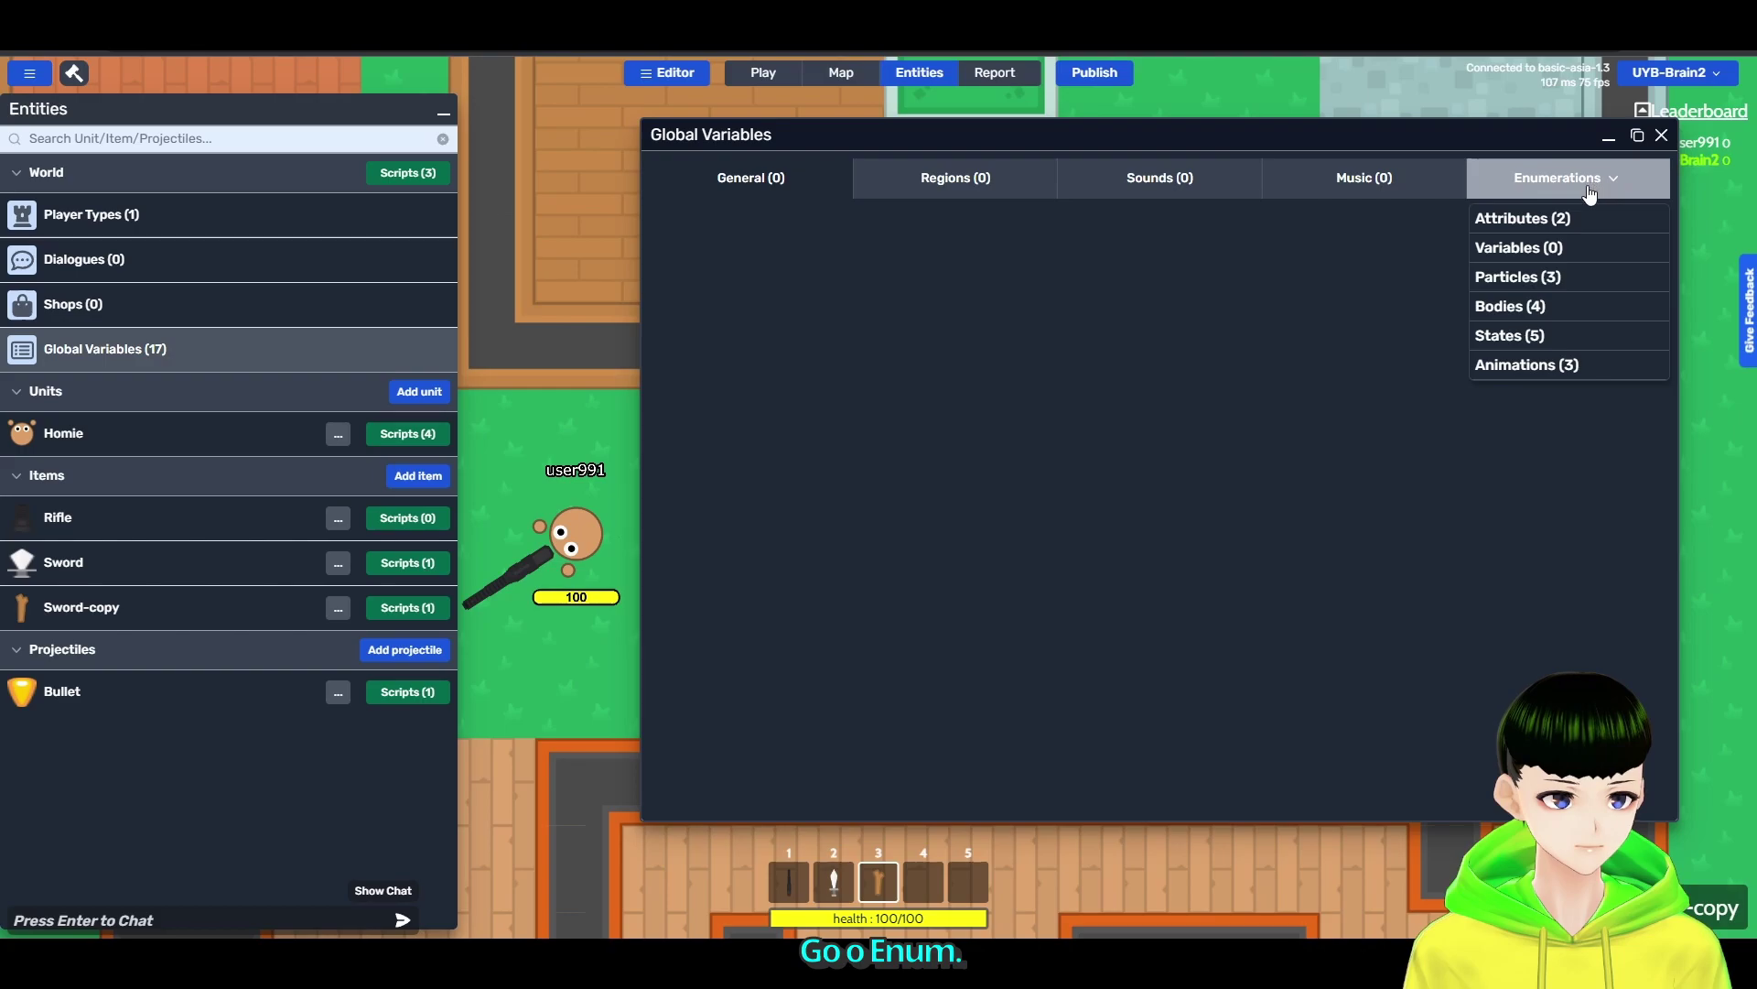
click(1561, 280)
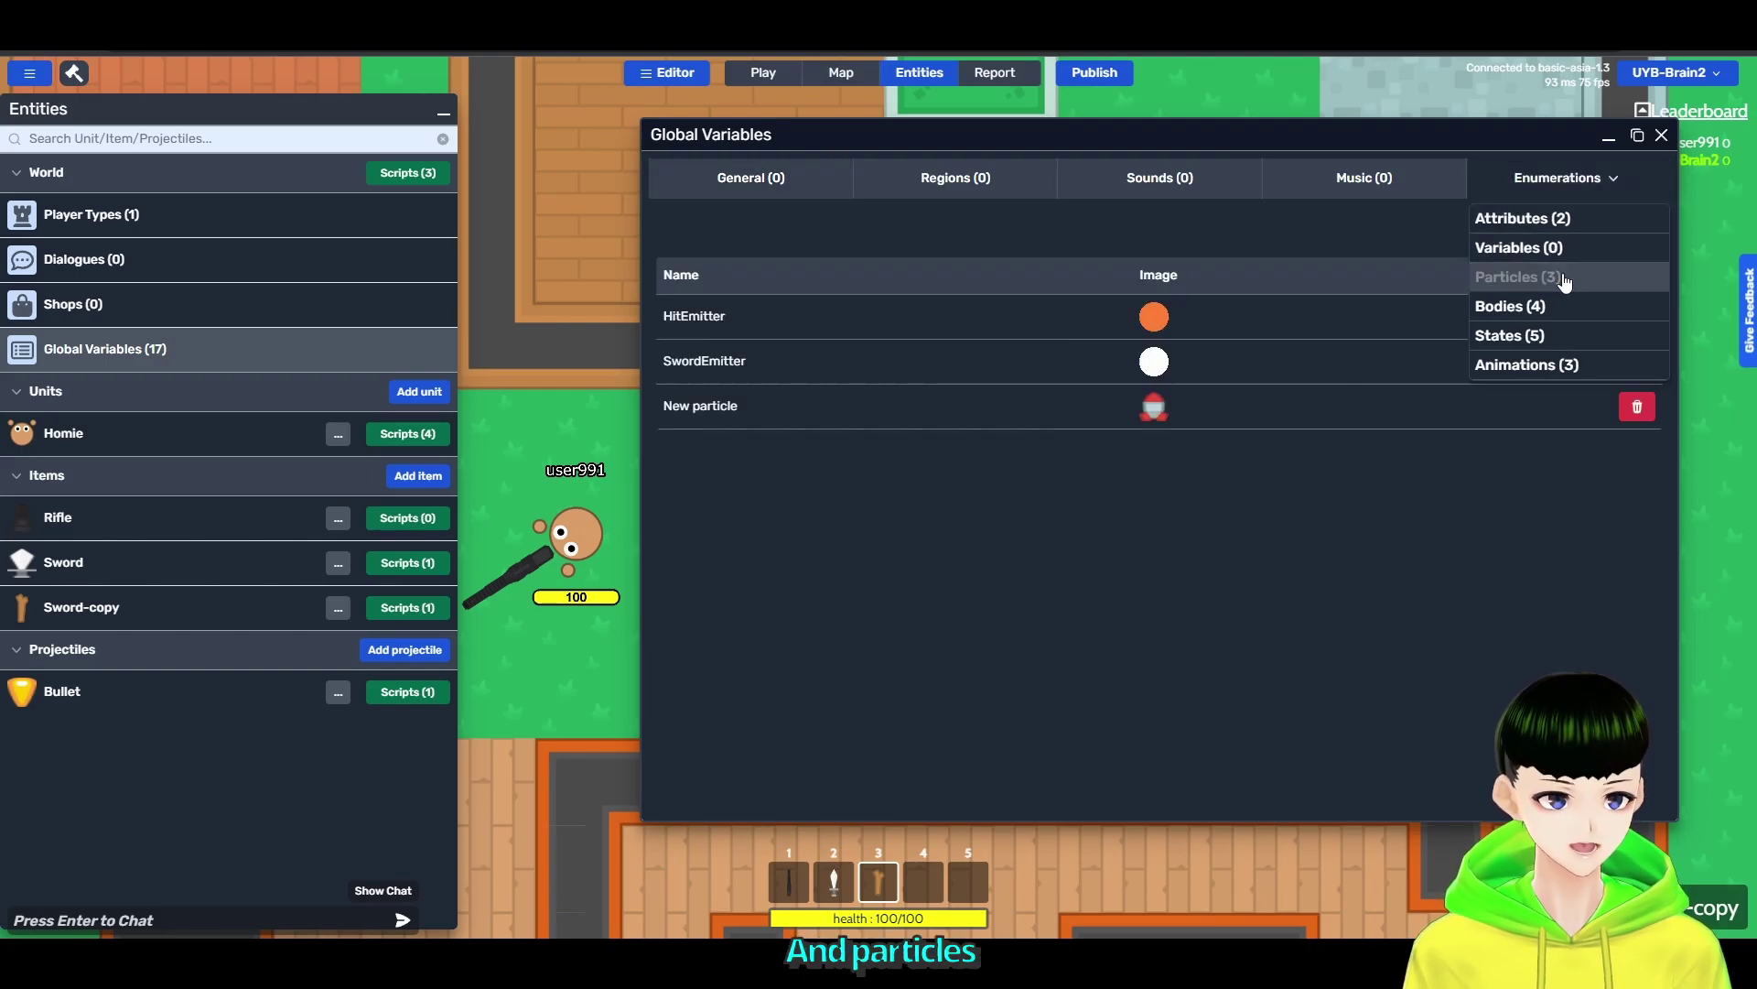
click(792, 406)
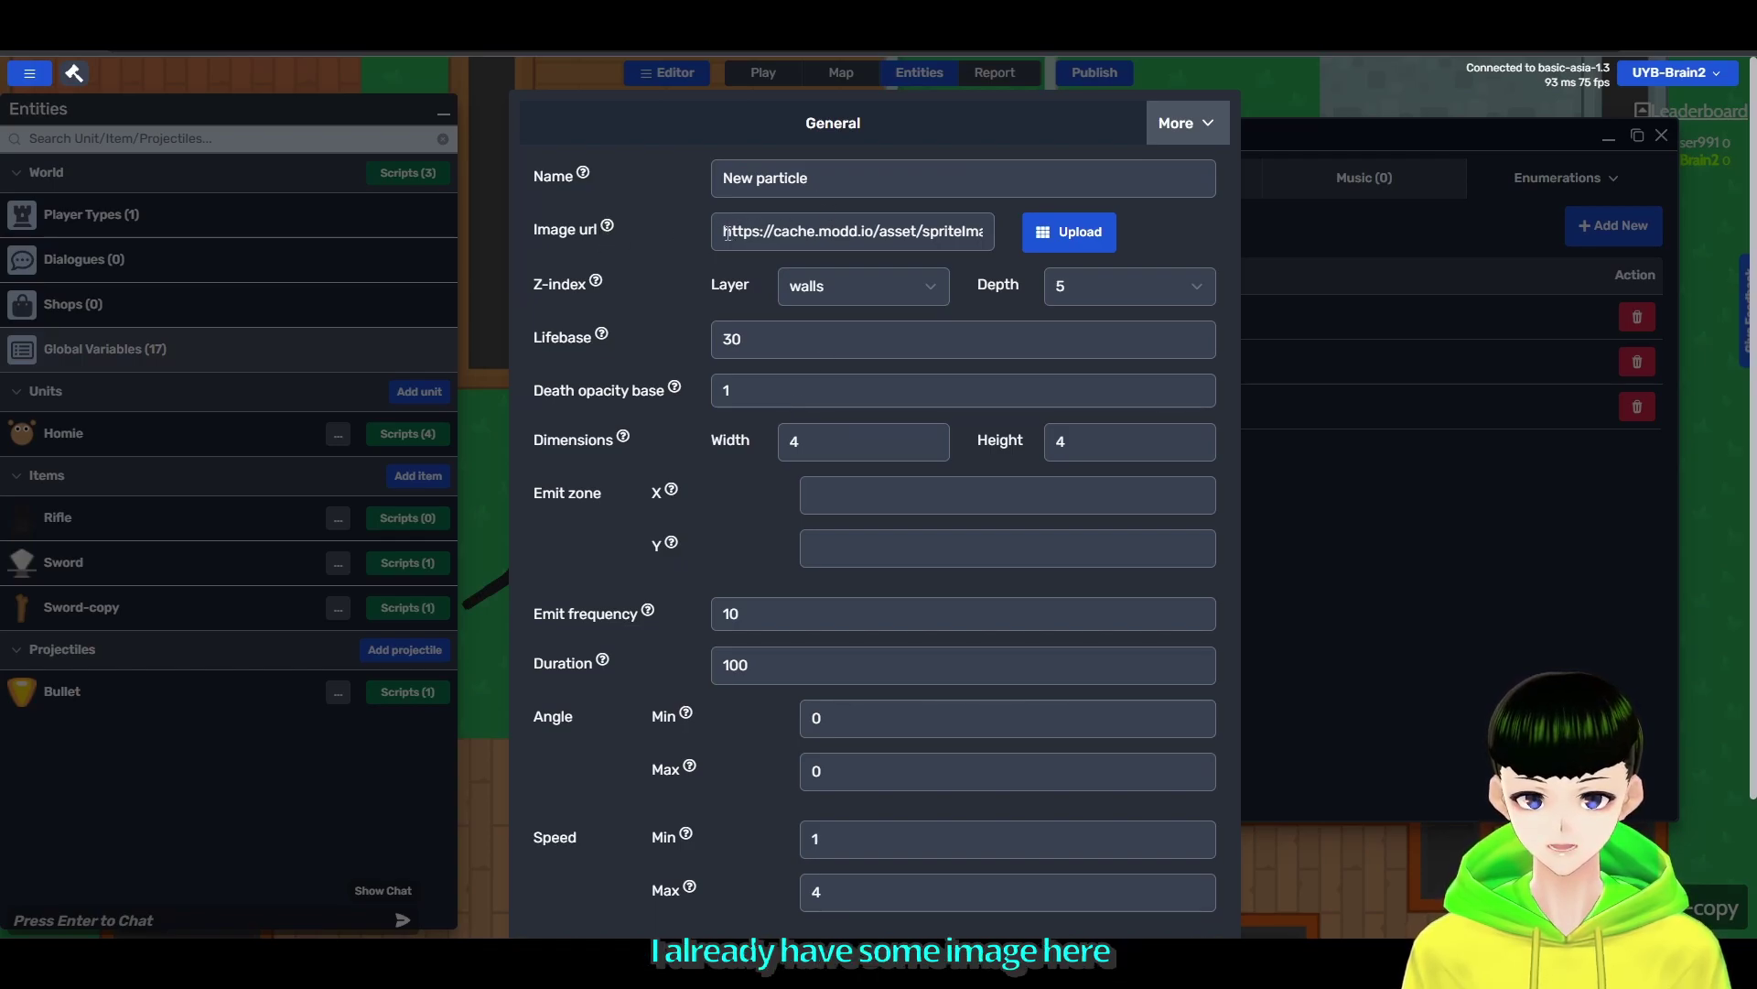
drag(724, 231, 649, 232)
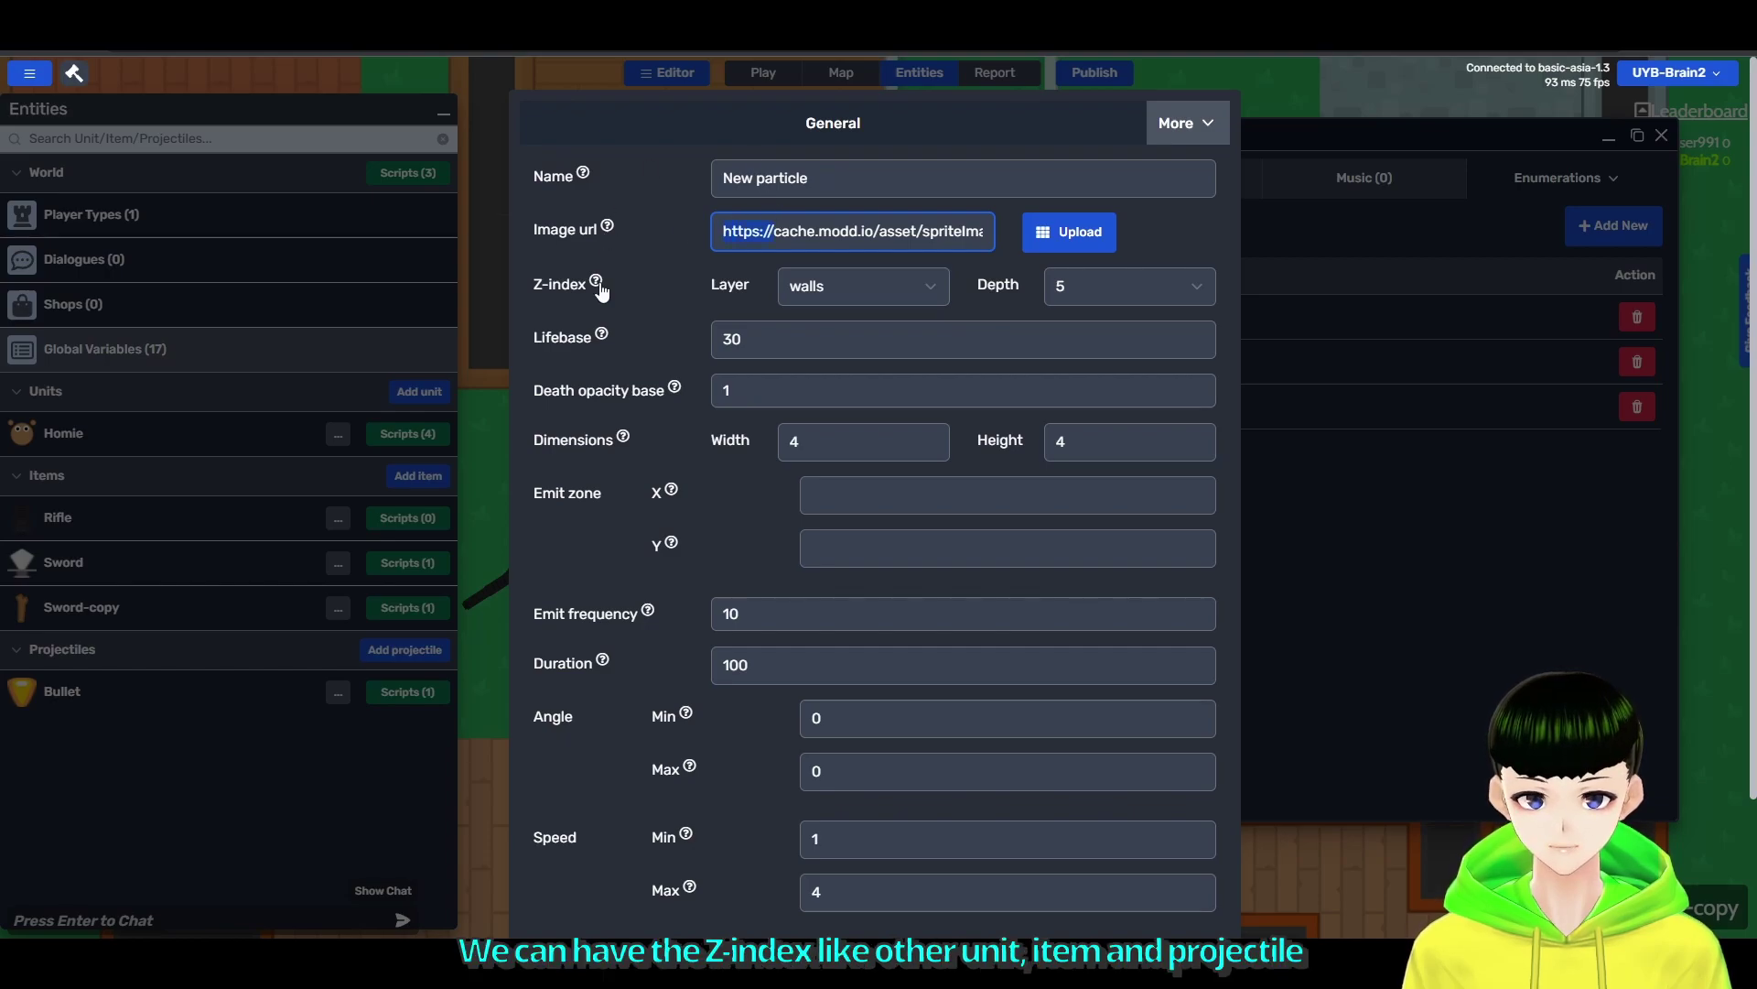
Set the New particle's lifebase to 3000, save it, and close the settings.
drag(591, 285, 522, 289)
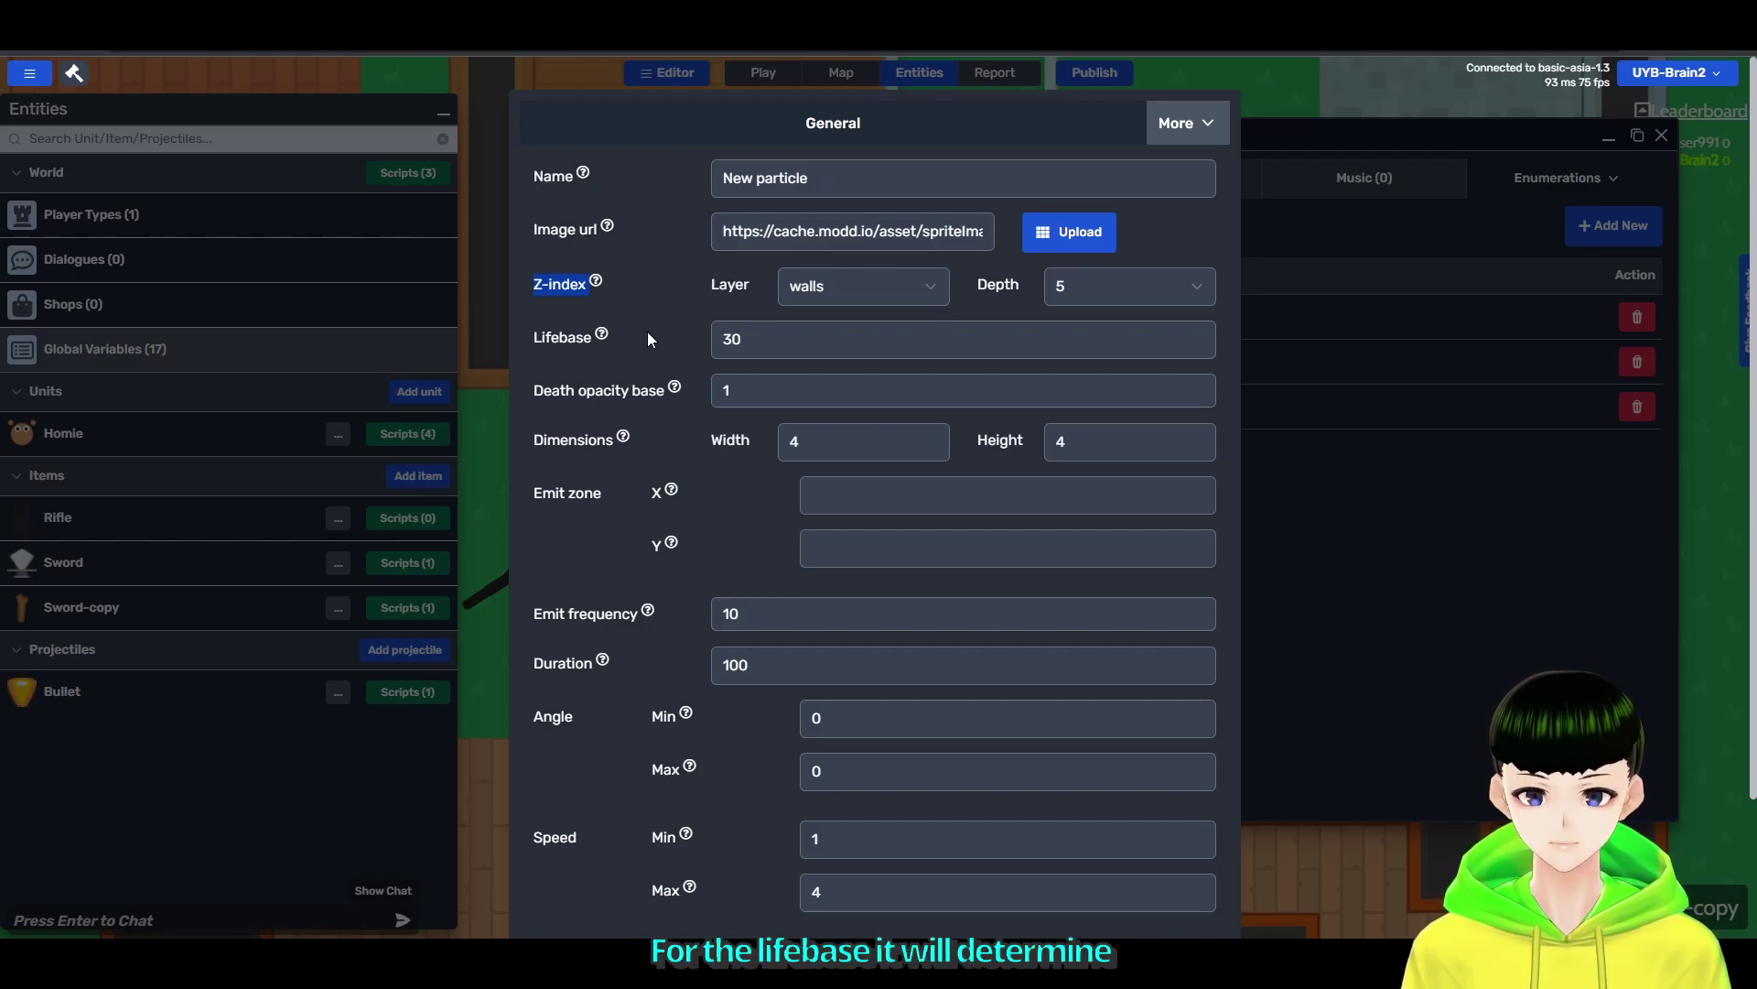
mouse_move(601, 333)
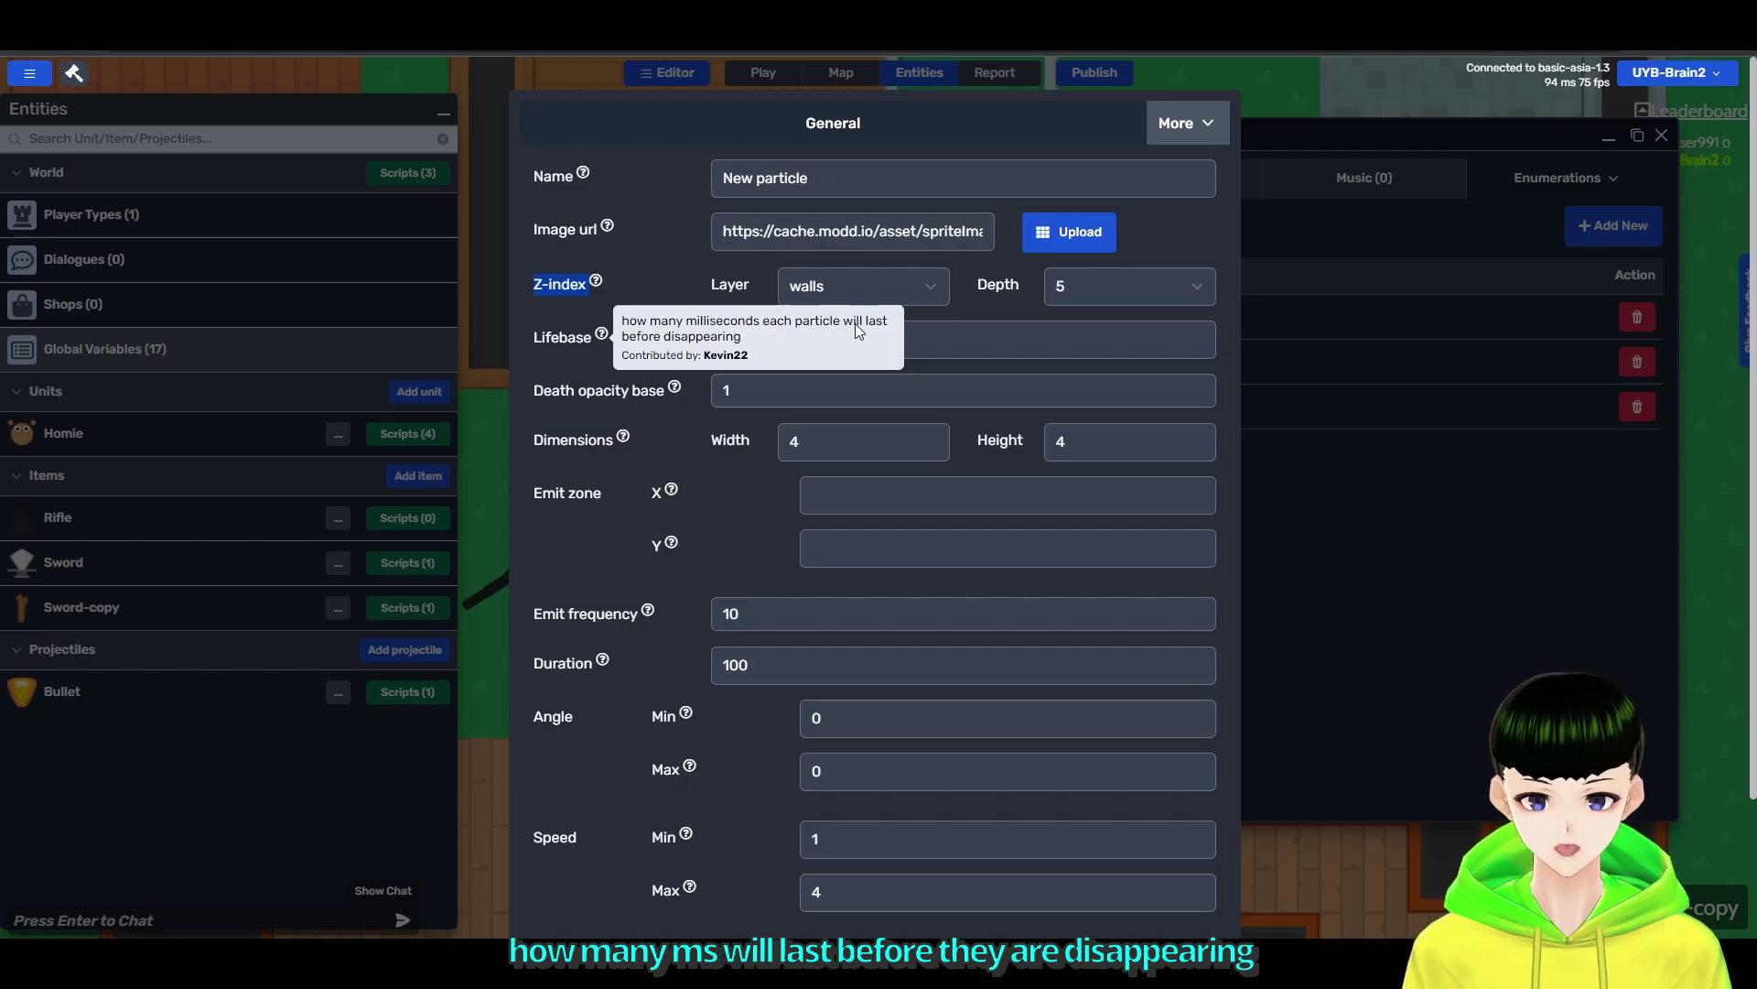
text(3000)
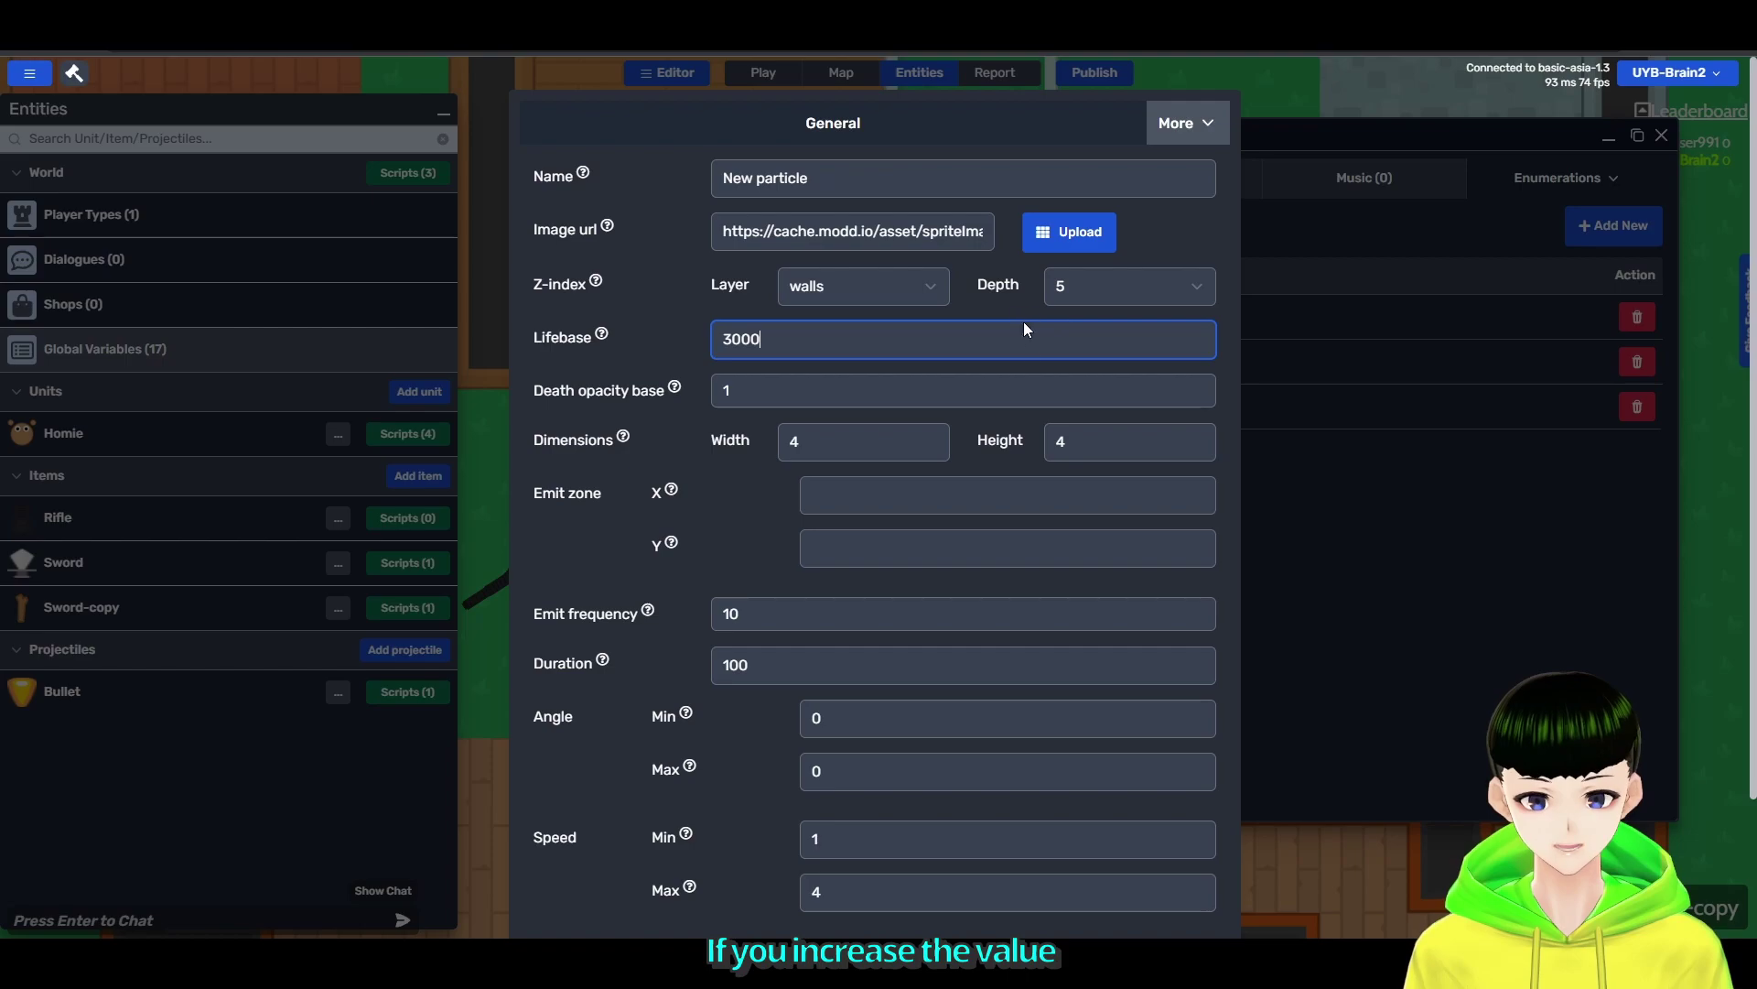
scroll(1022, 328, down, 1)
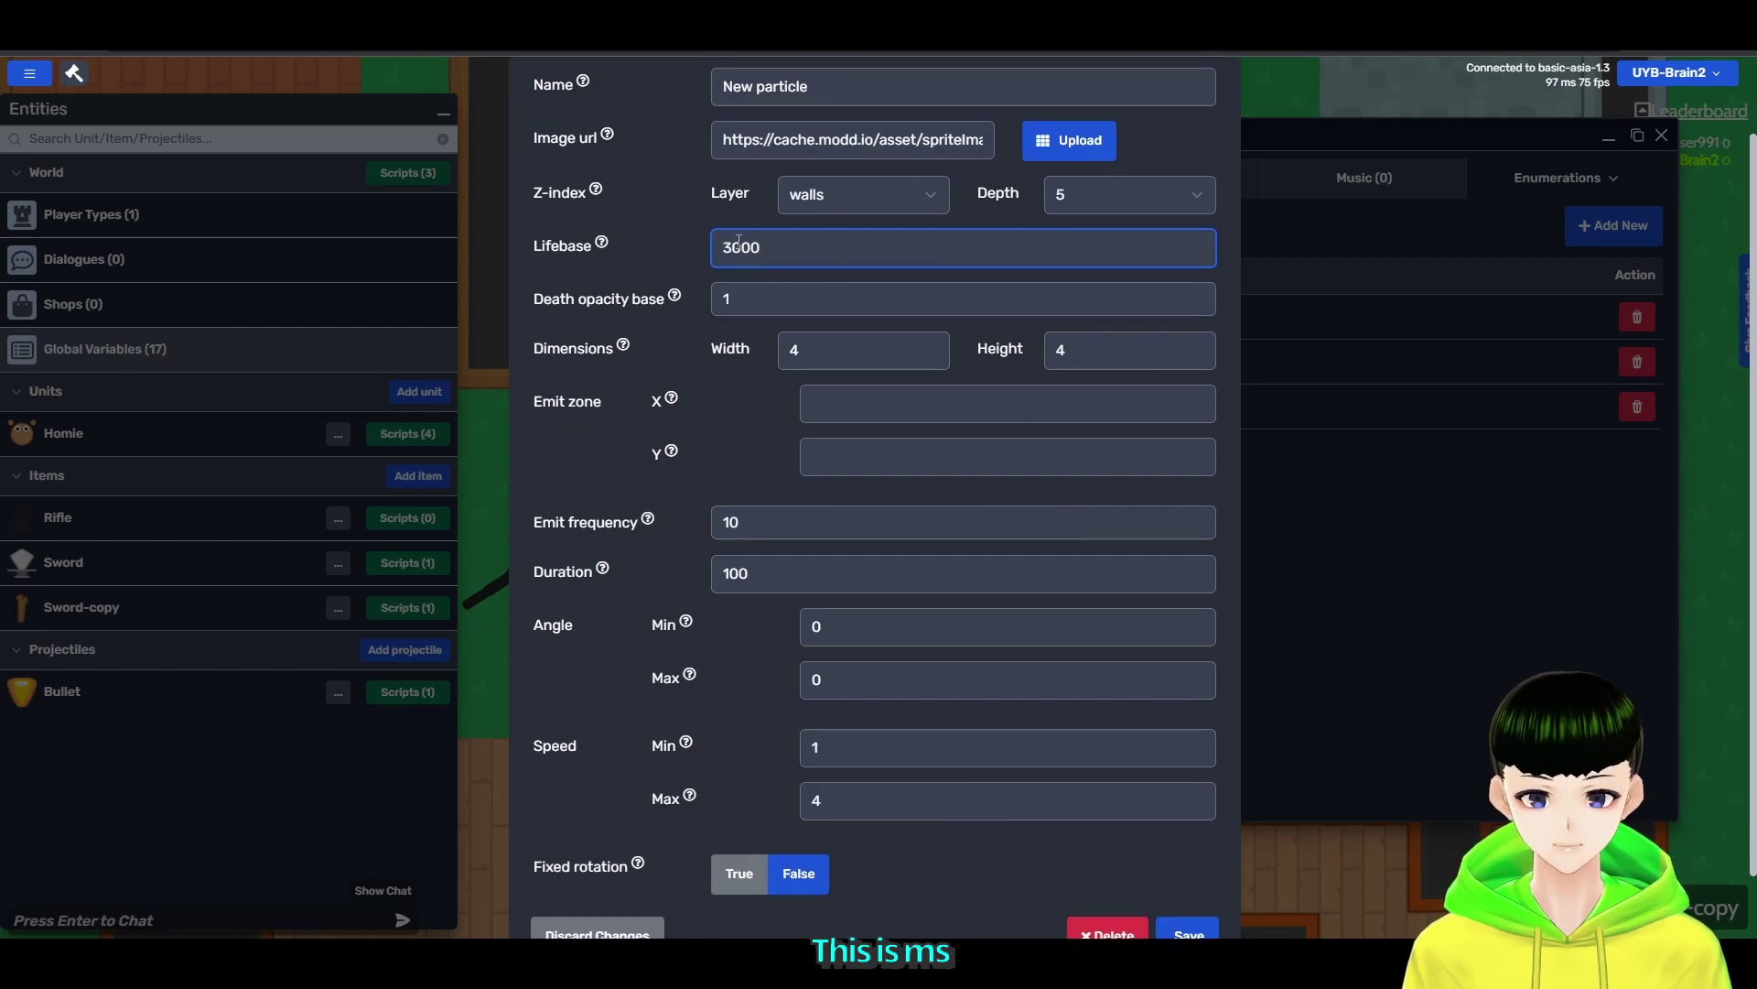
click(1197, 932)
scroll(1198, 907, down, 3)
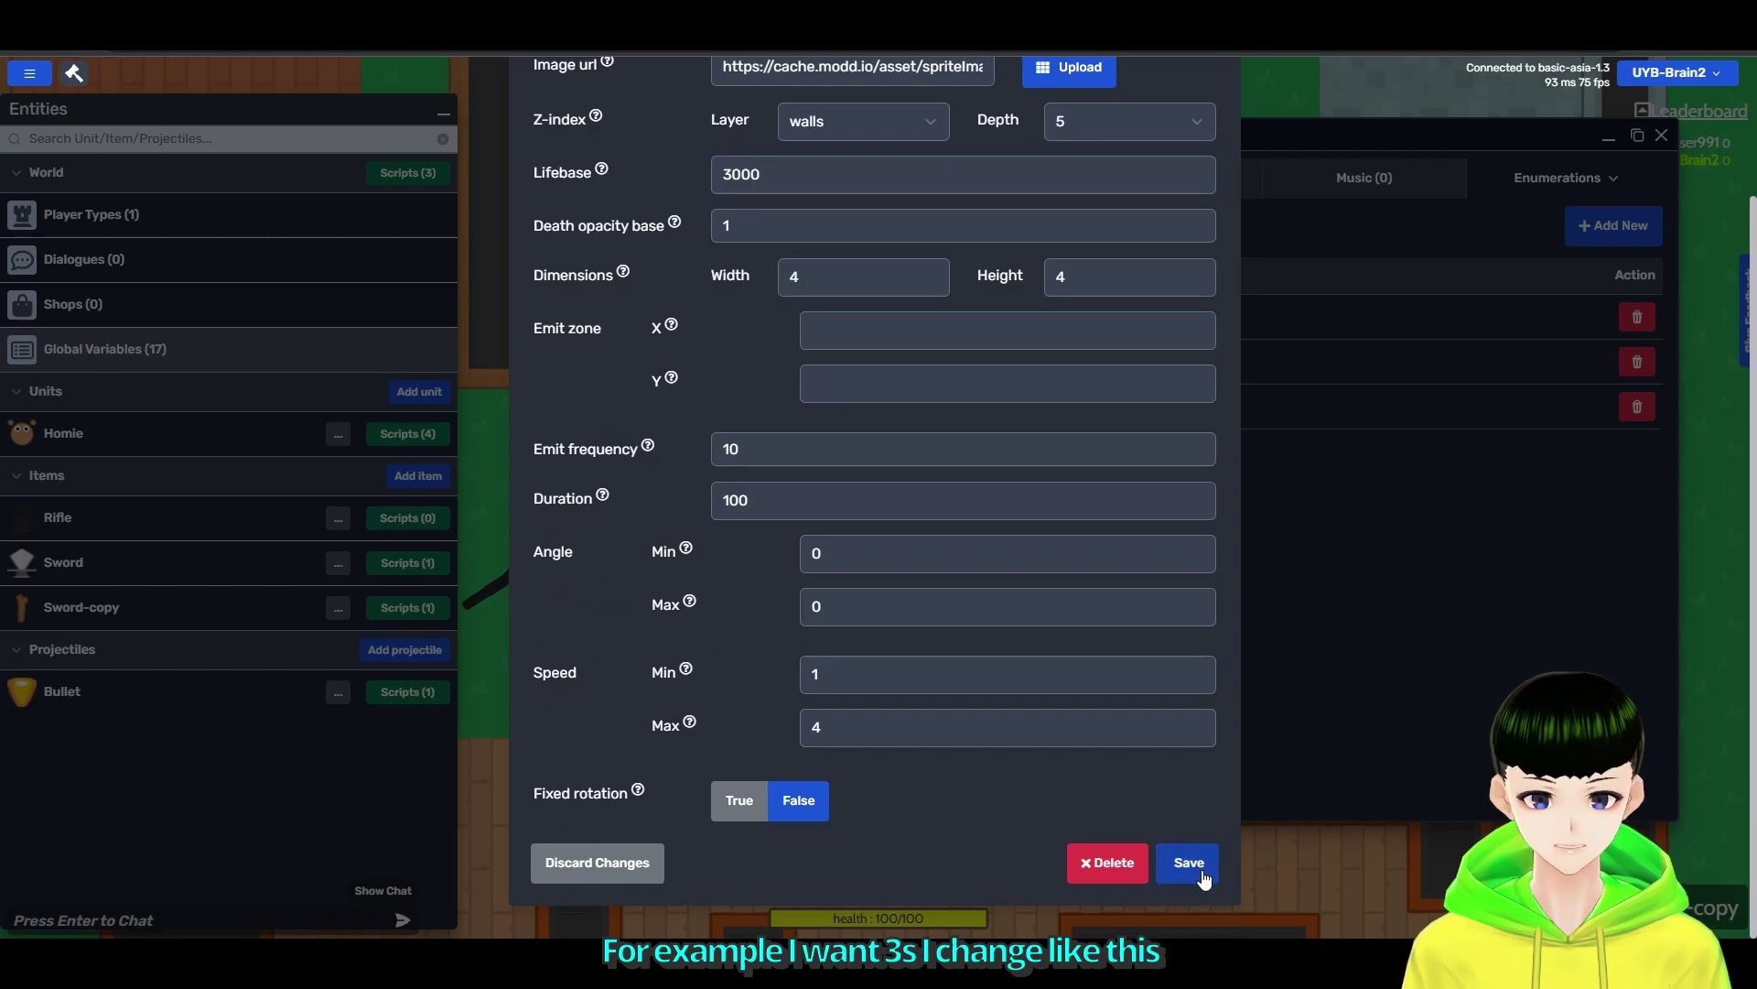
click(1190, 862)
Fire a test rocket and walk around, then reopen the New particle settings.
click(764, 72)
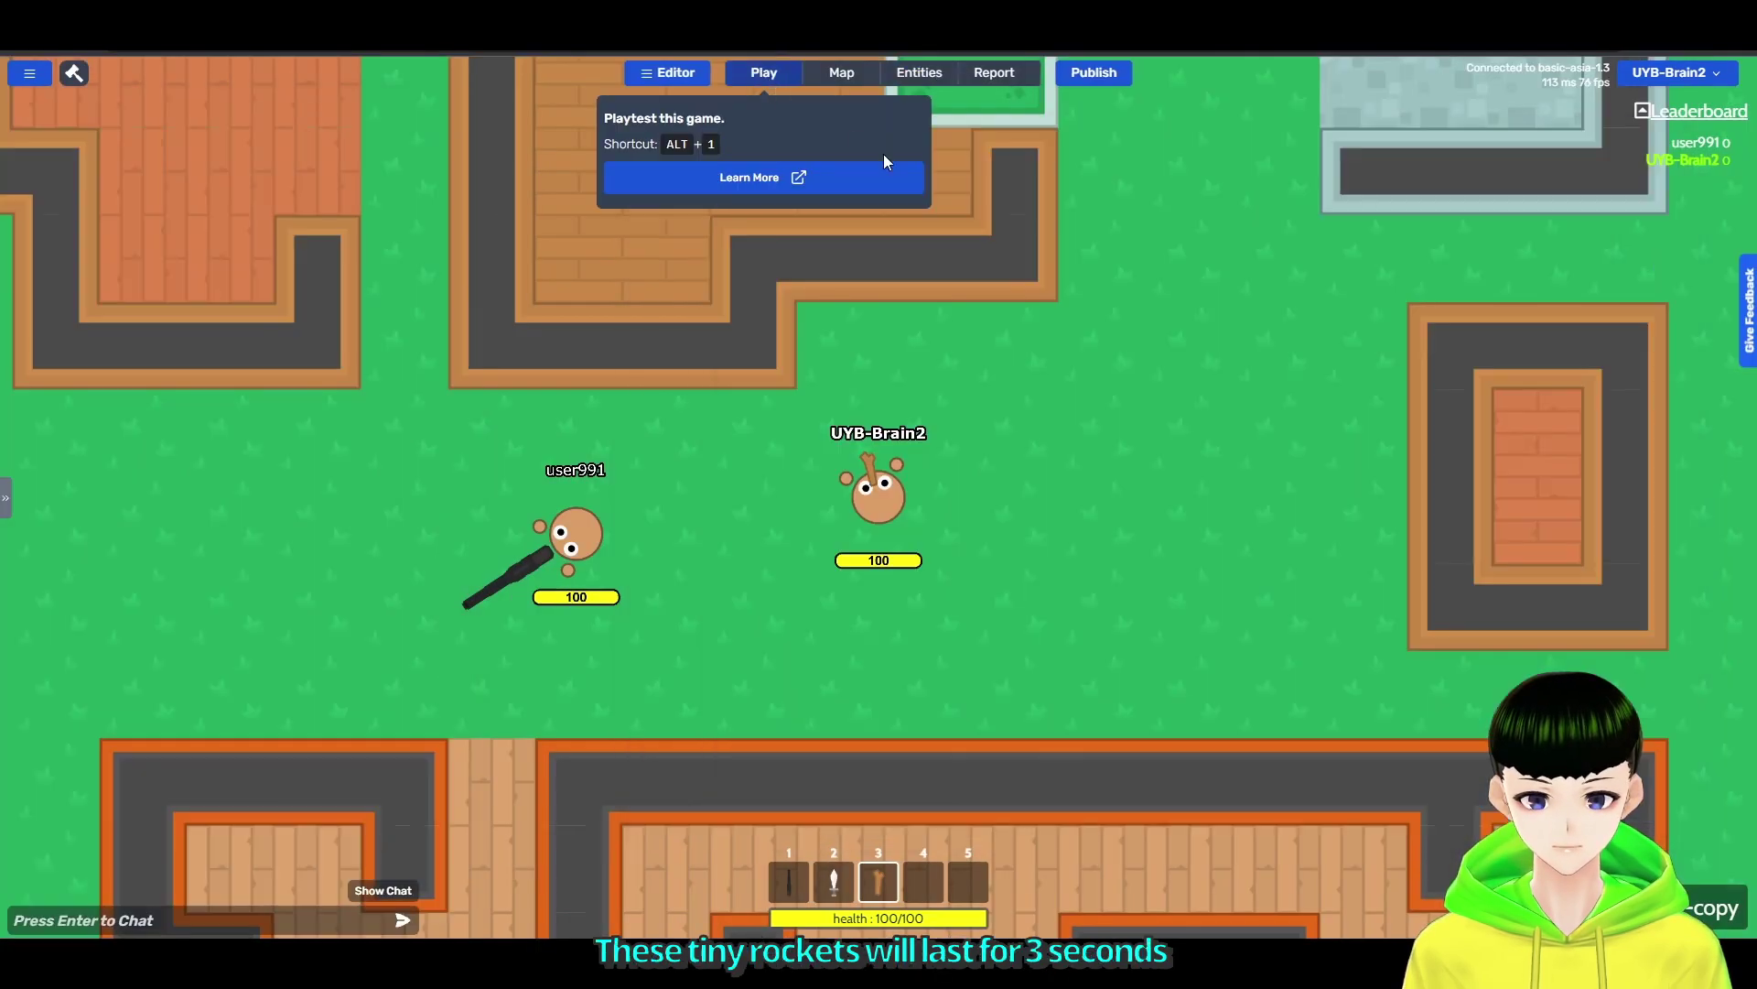
click(1035, 441)
key(w)
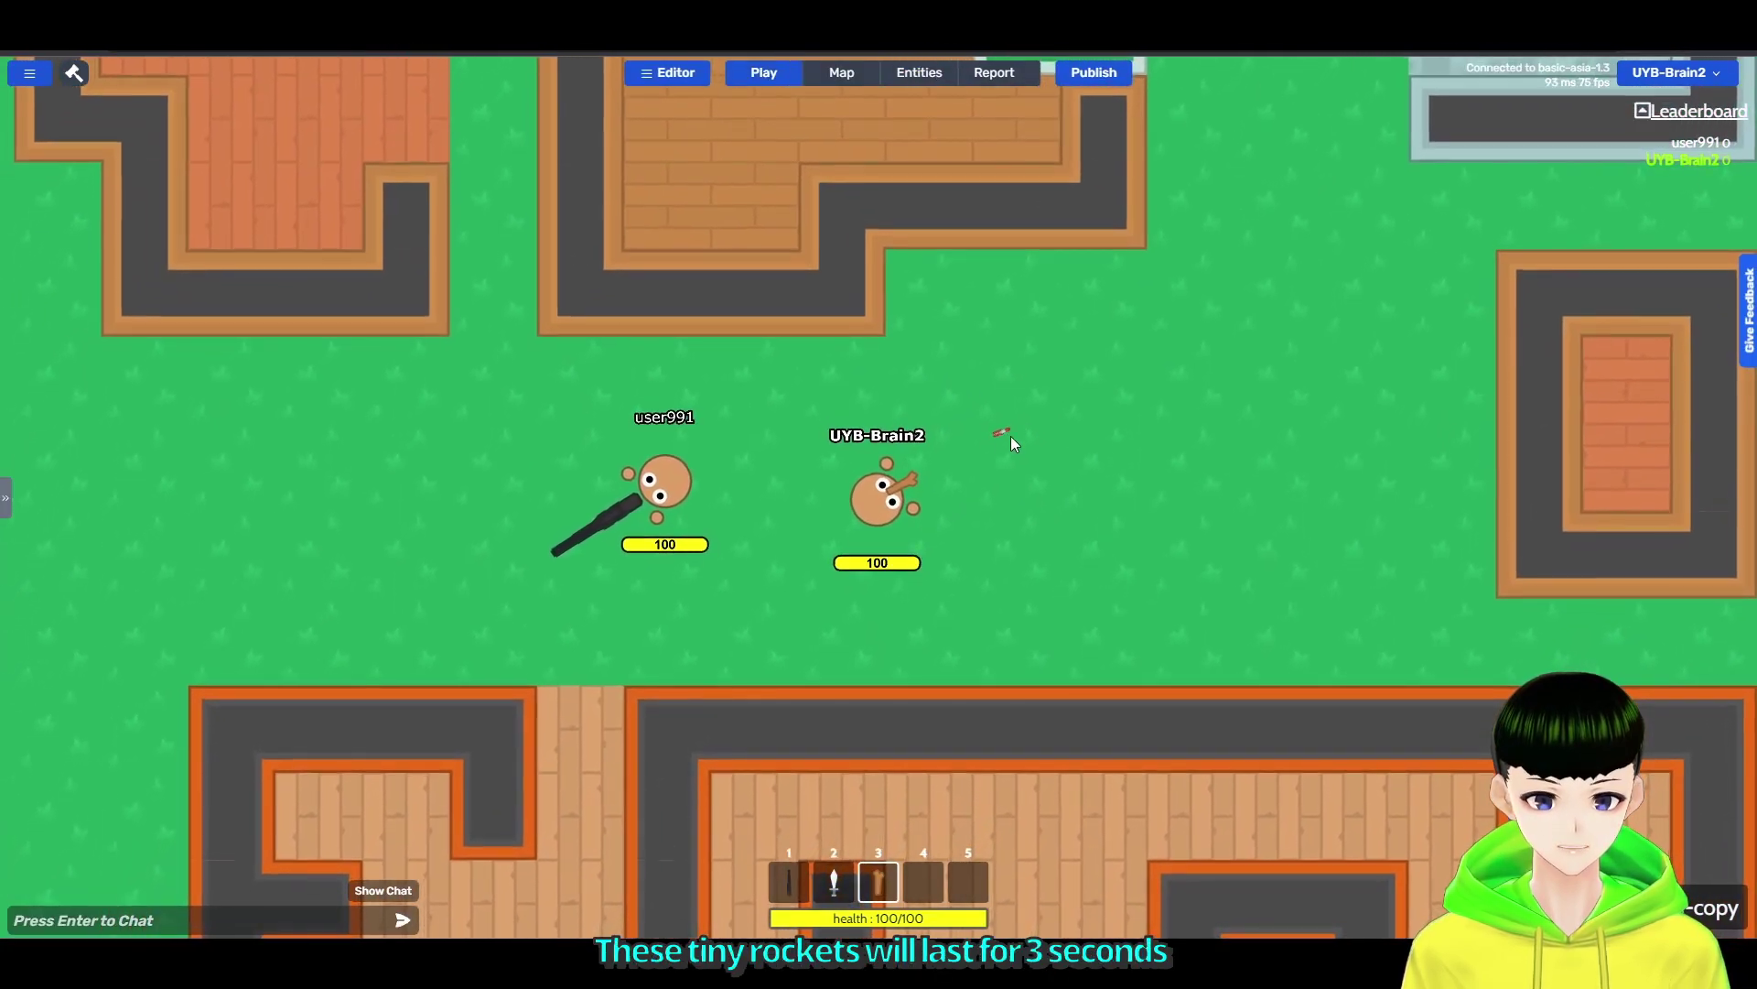
key(w)
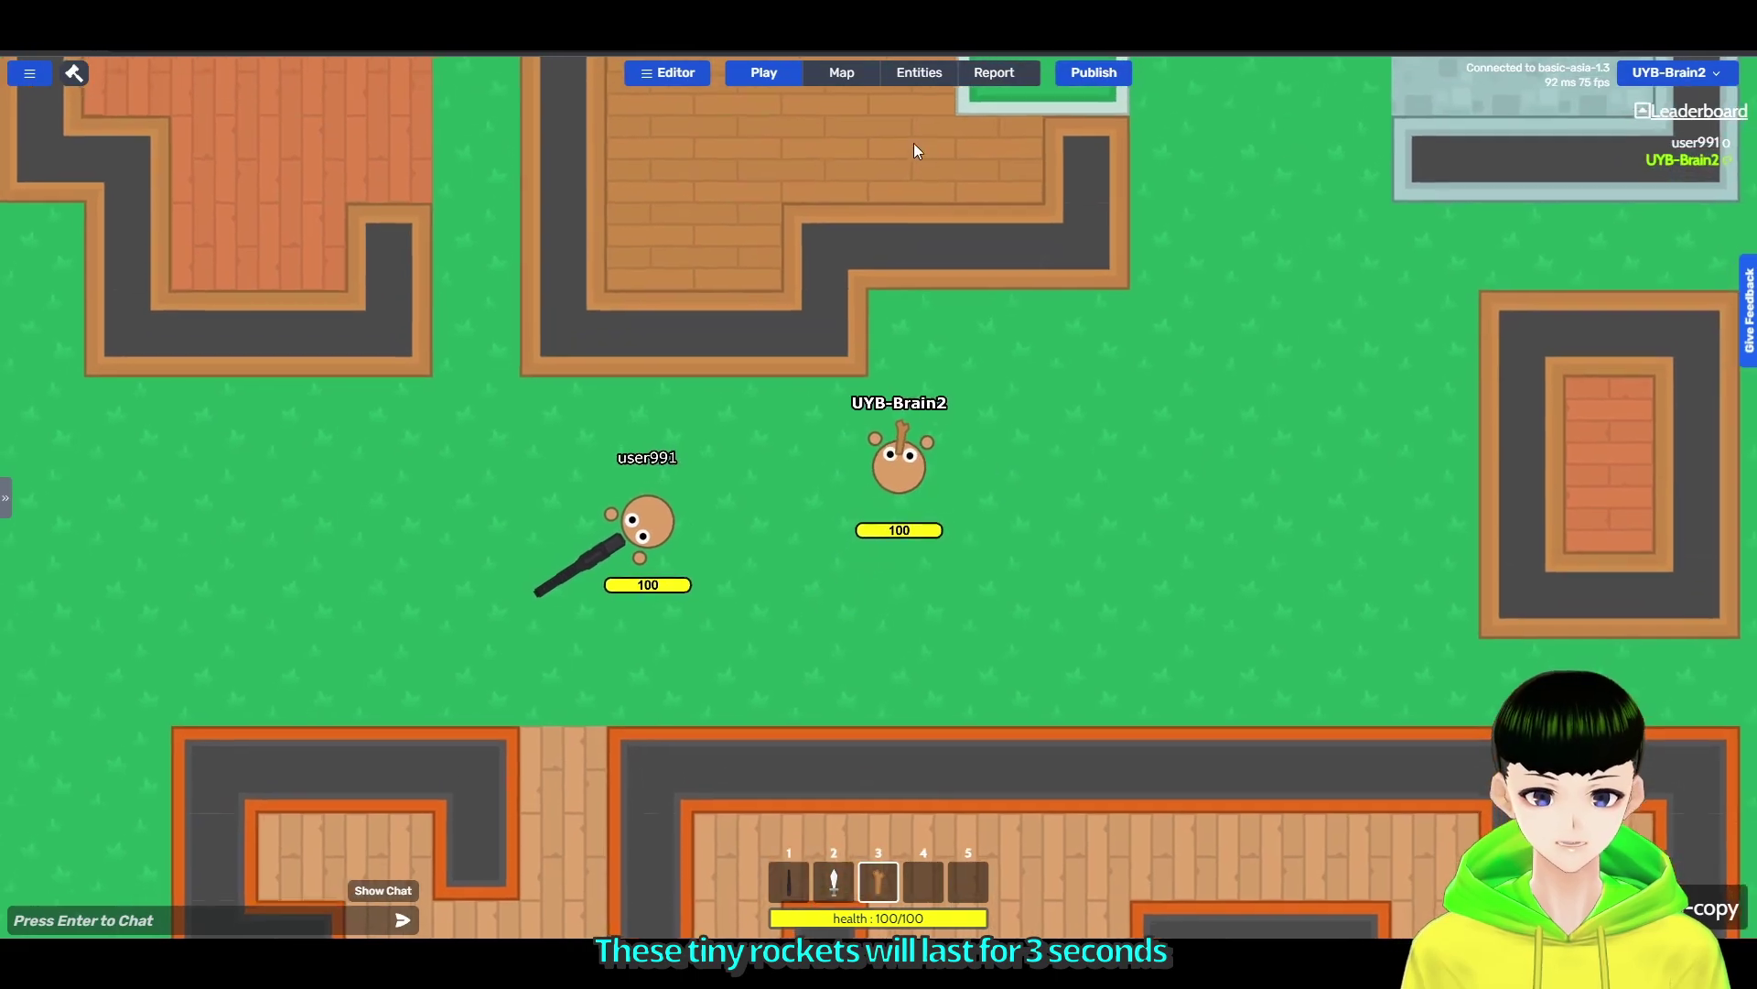
click(919, 73)
click(797, 418)
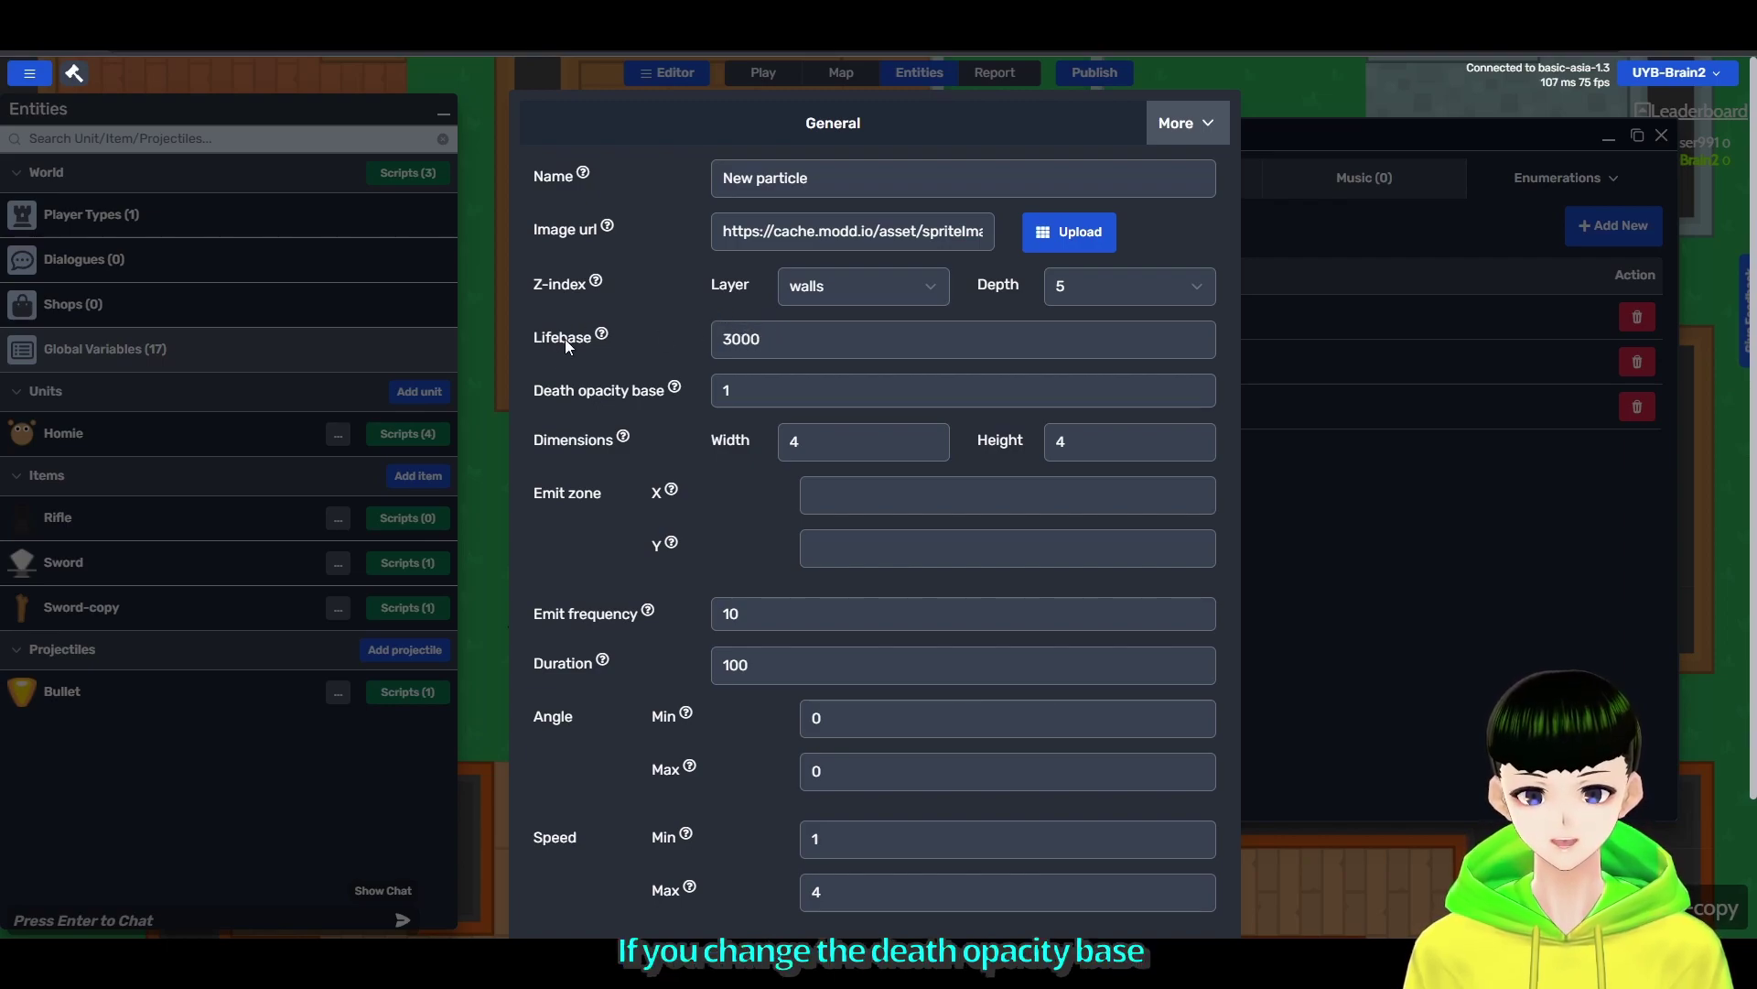
Save the New particle's death opacity base as 0 and watch particles fade in play.
drag(534, 389, 649, 389)
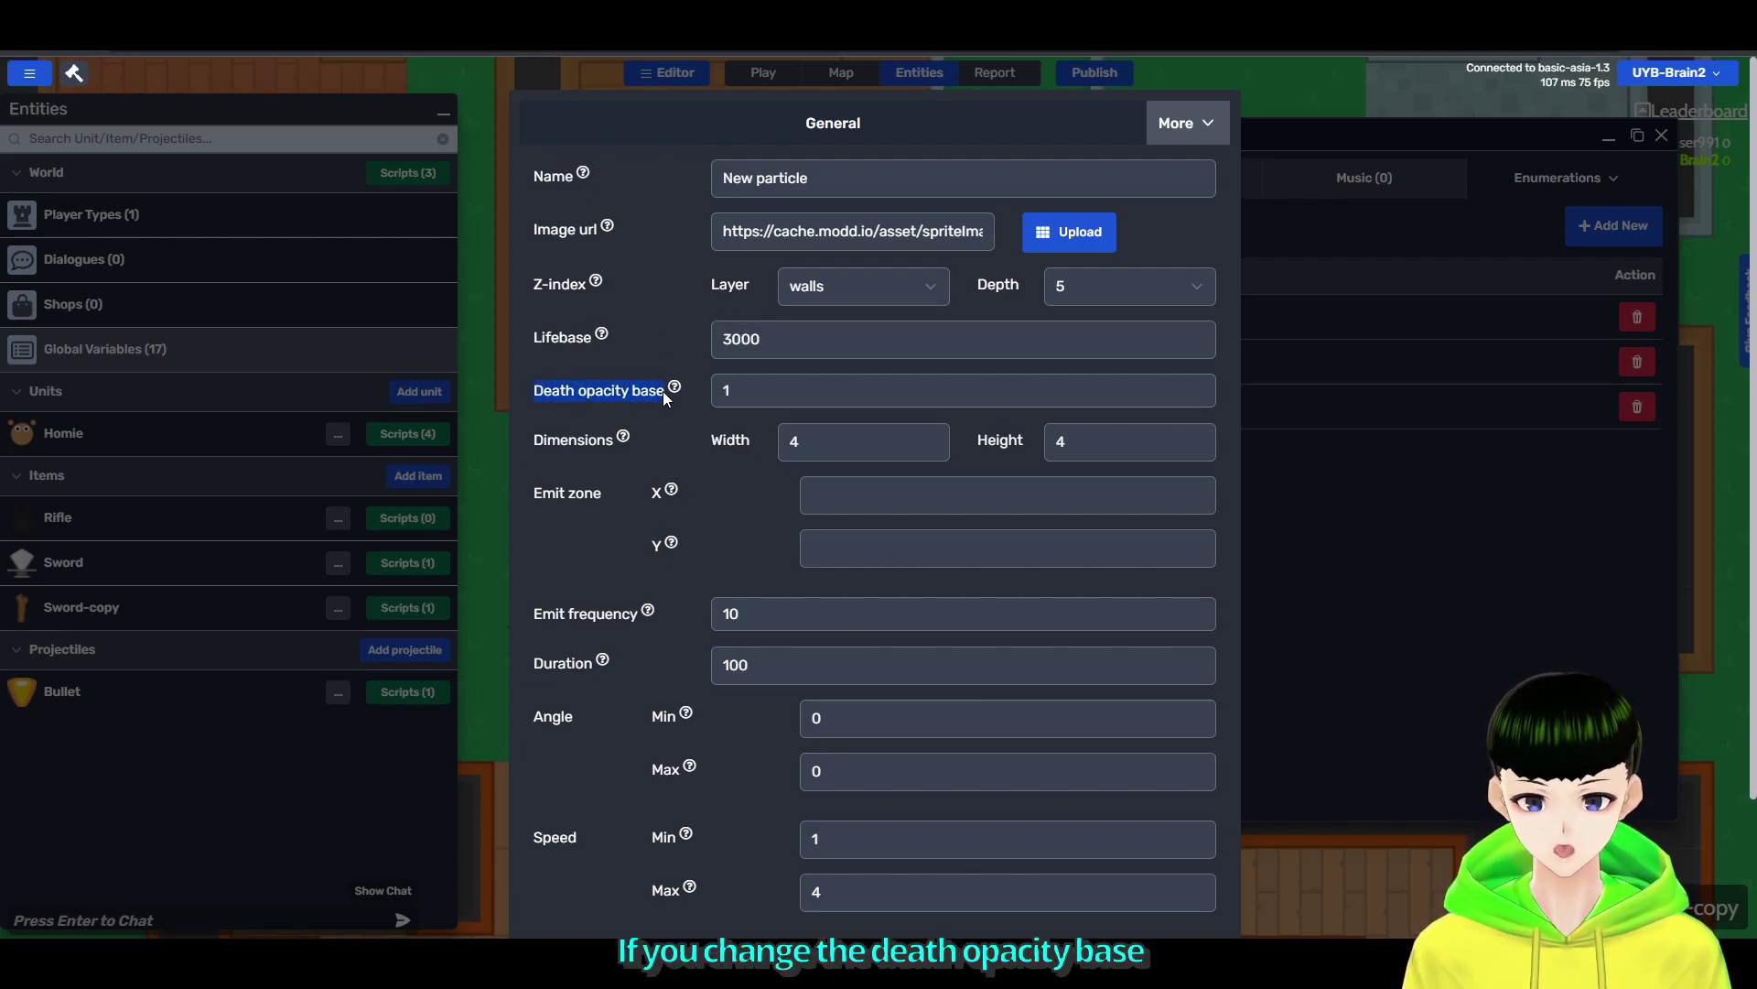
click(962, 391)
key(BackSpace)
text(0)
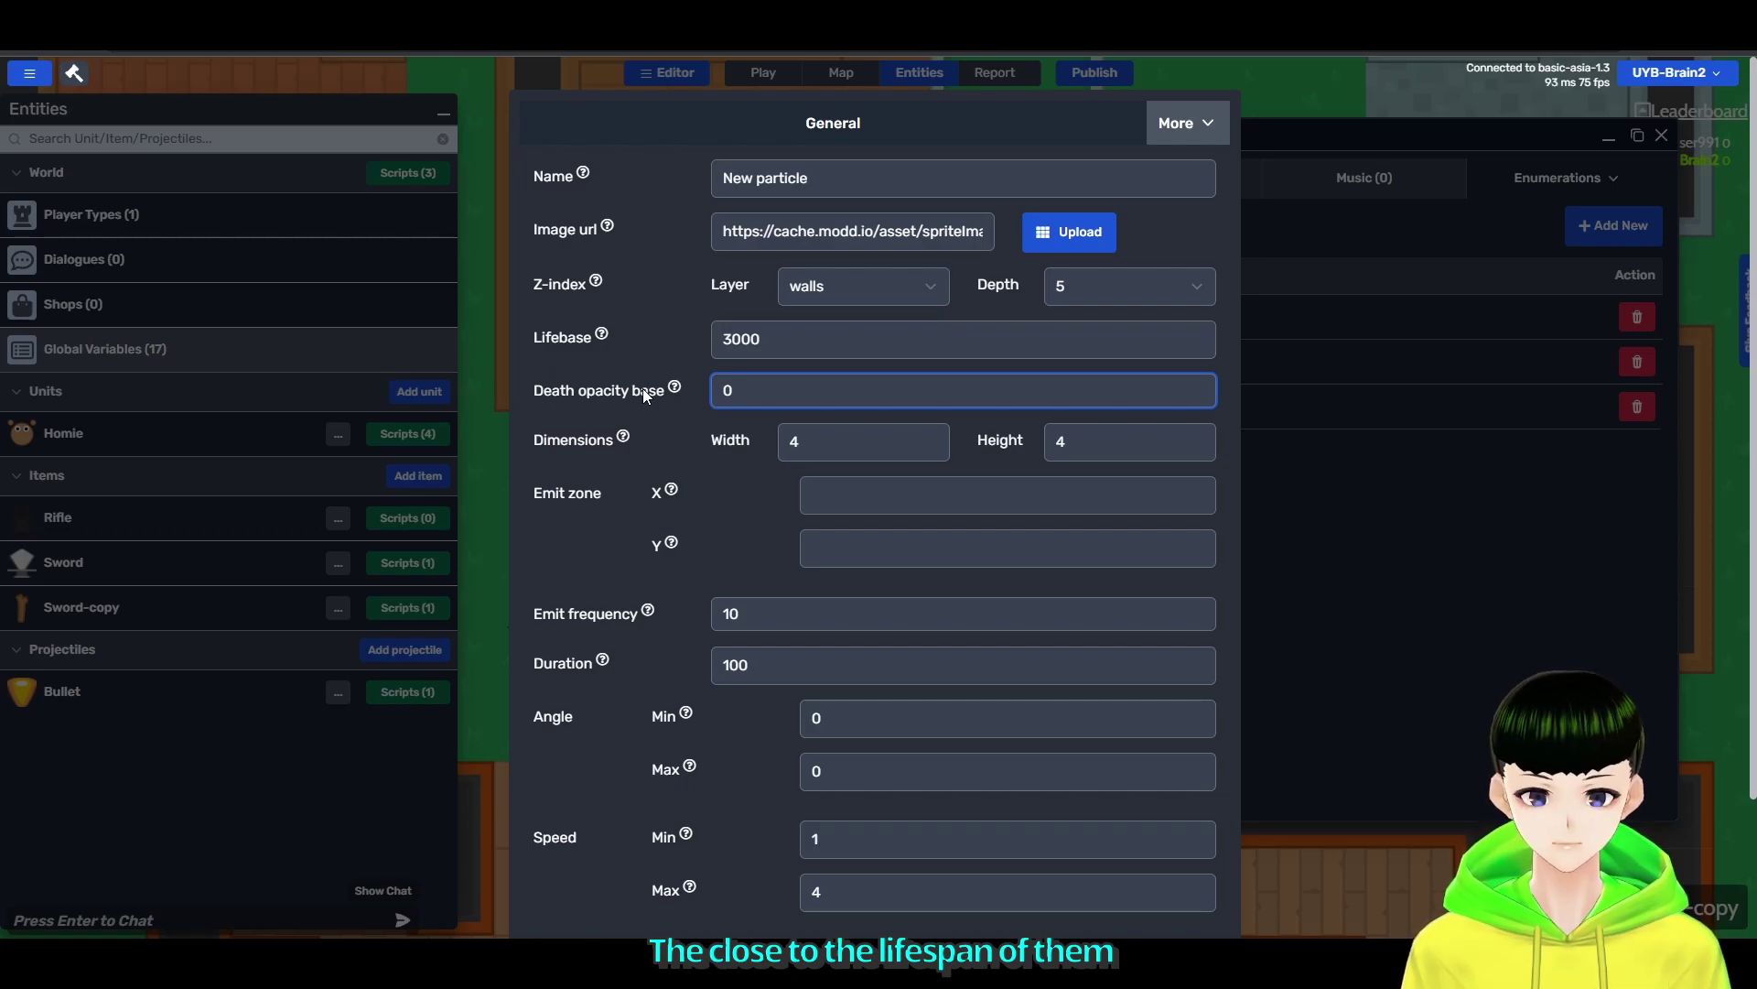
click(622, 391)
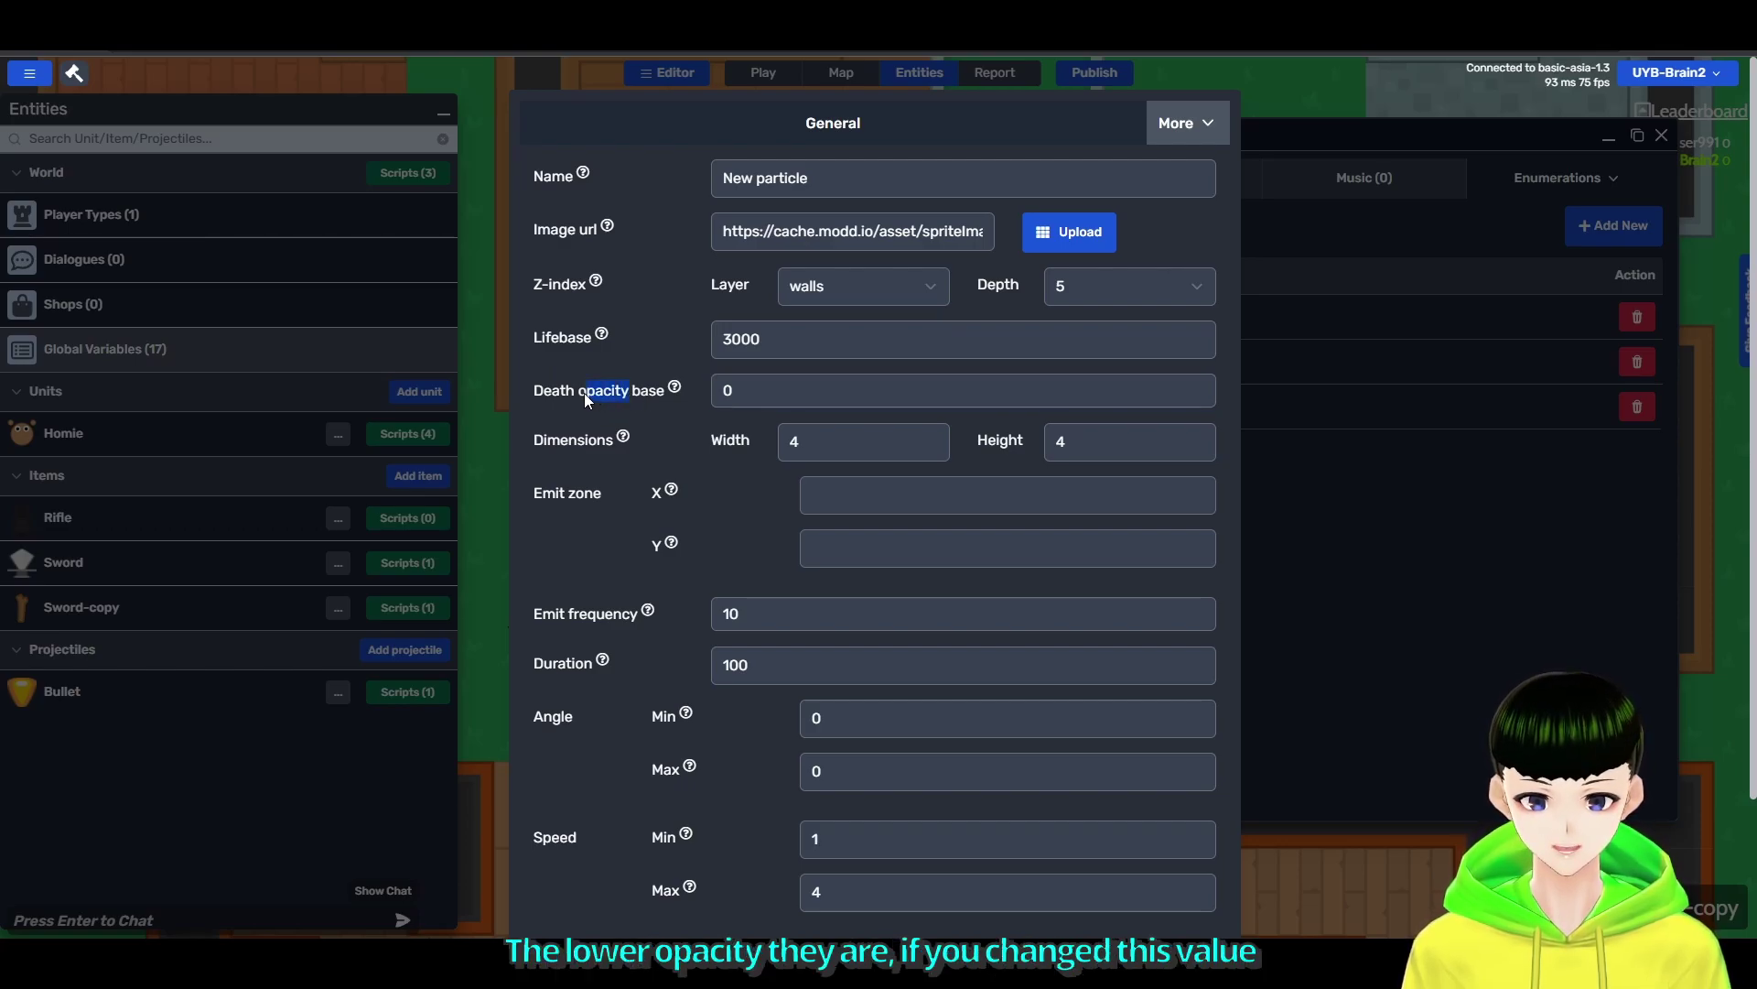
click(729, 389)
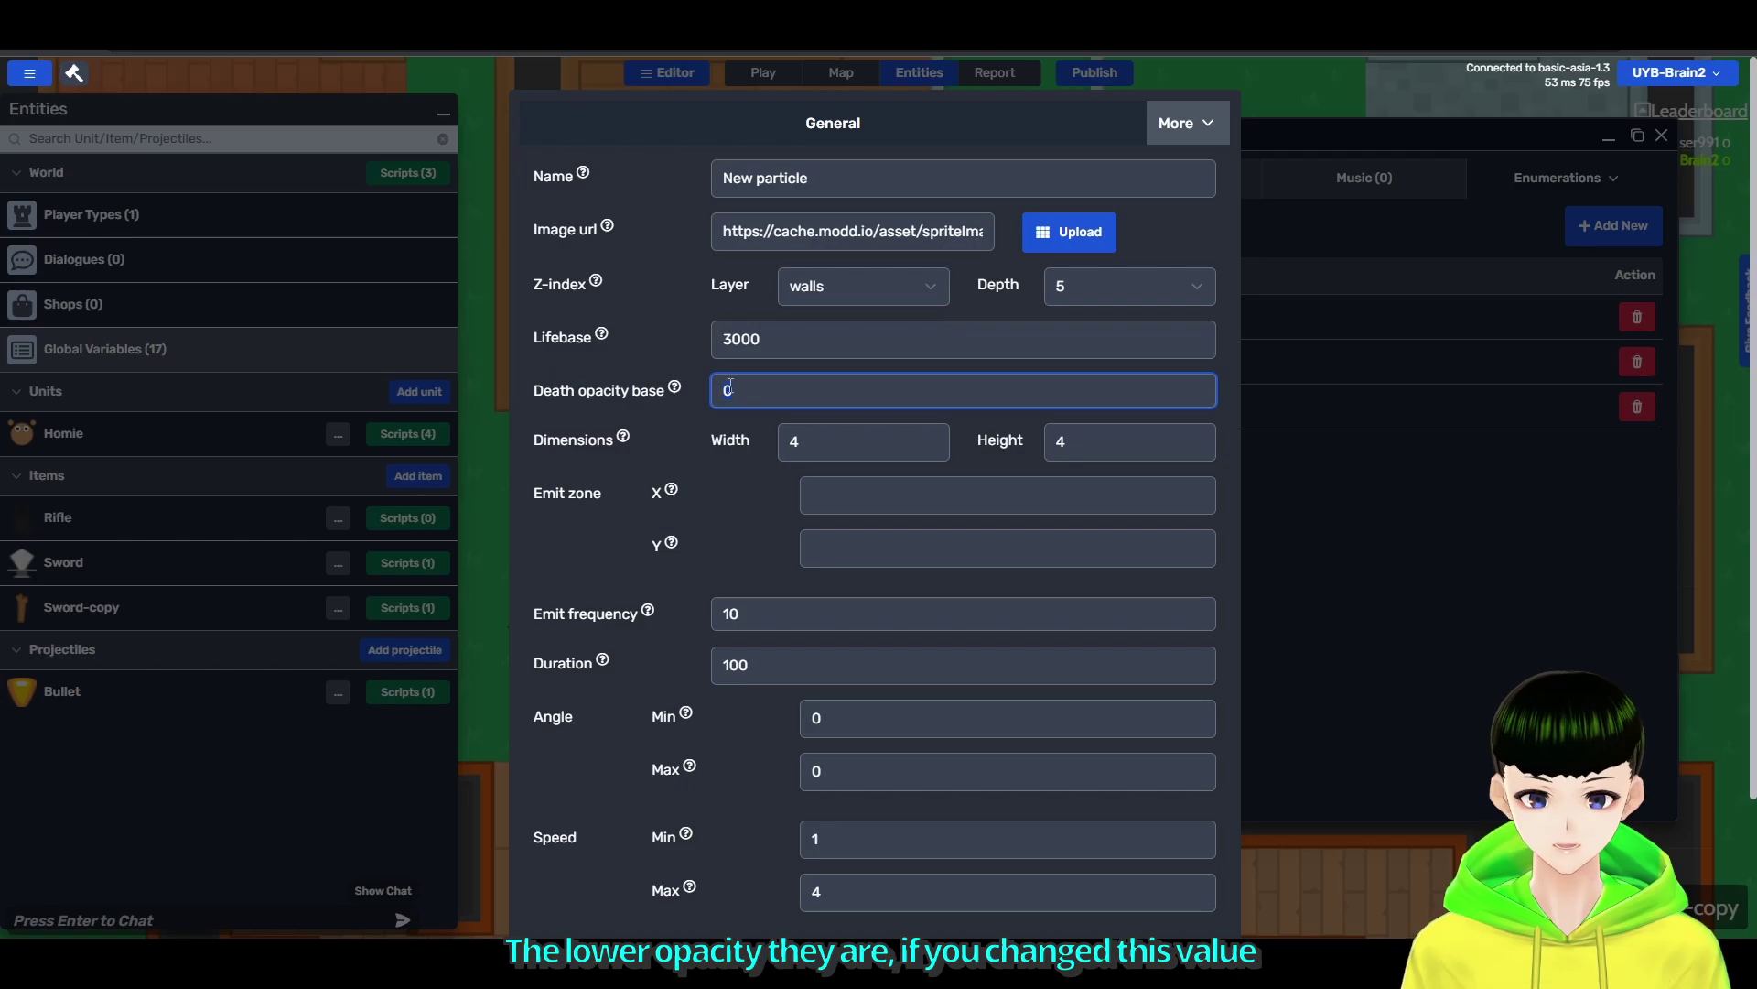
mouse_move(675, 389)
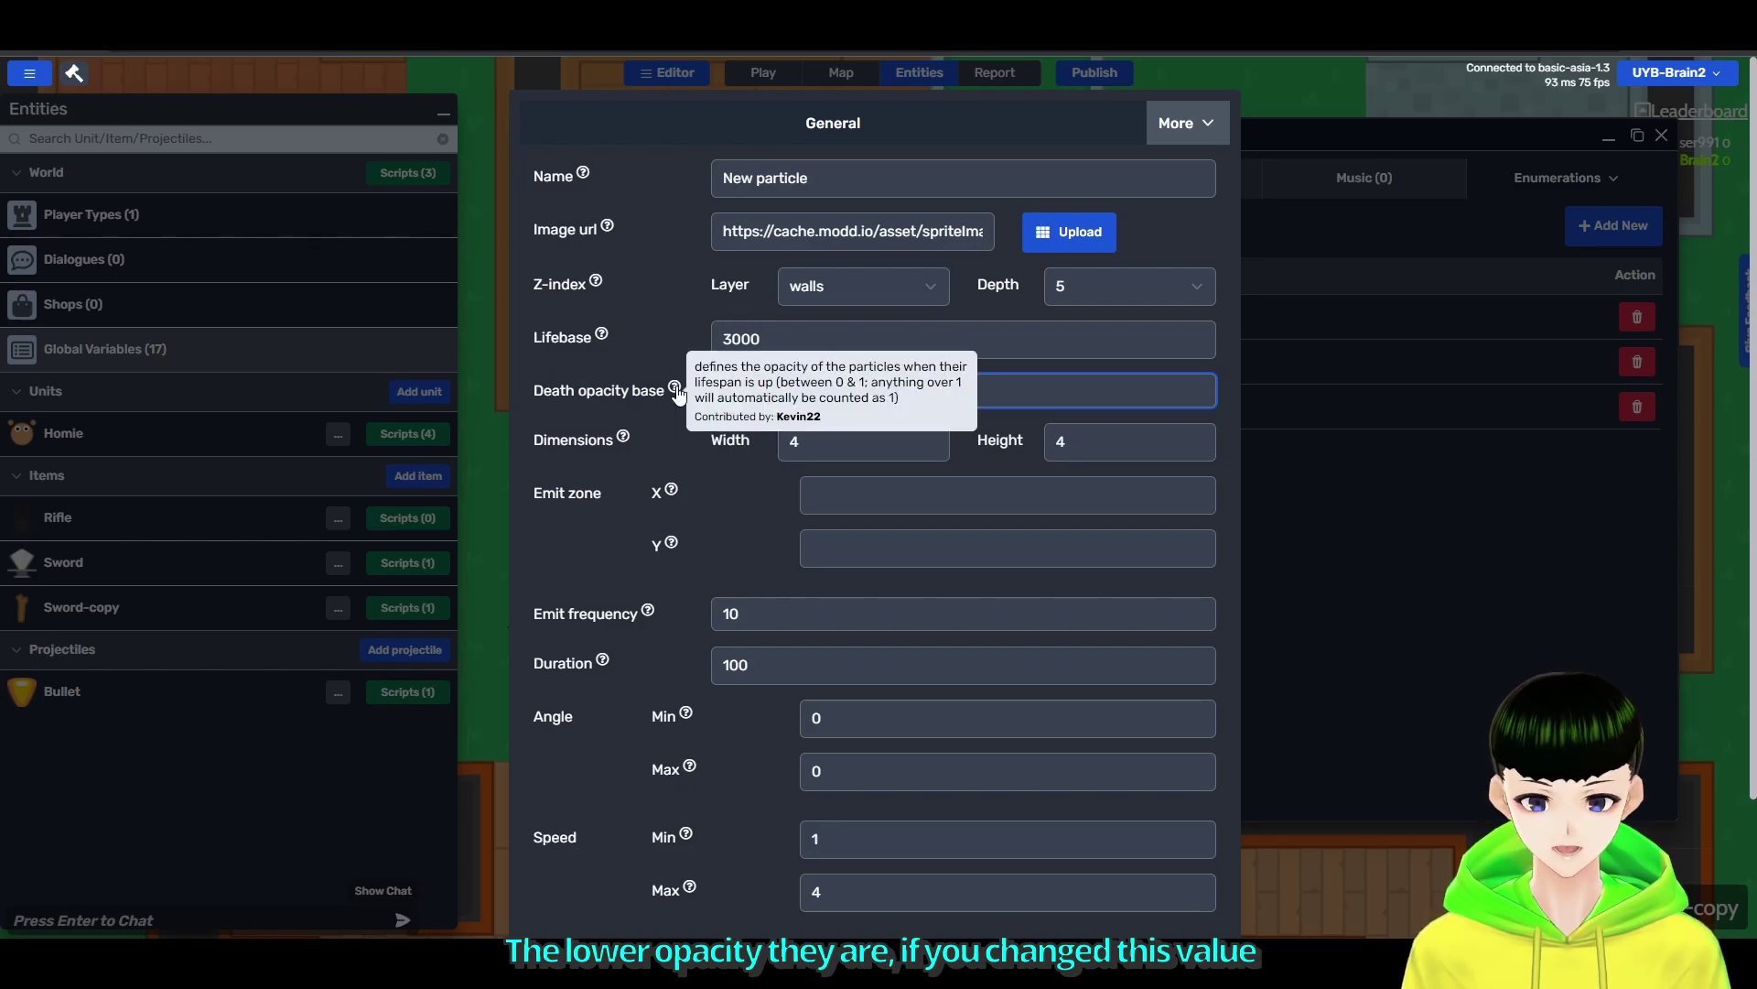
text(0)
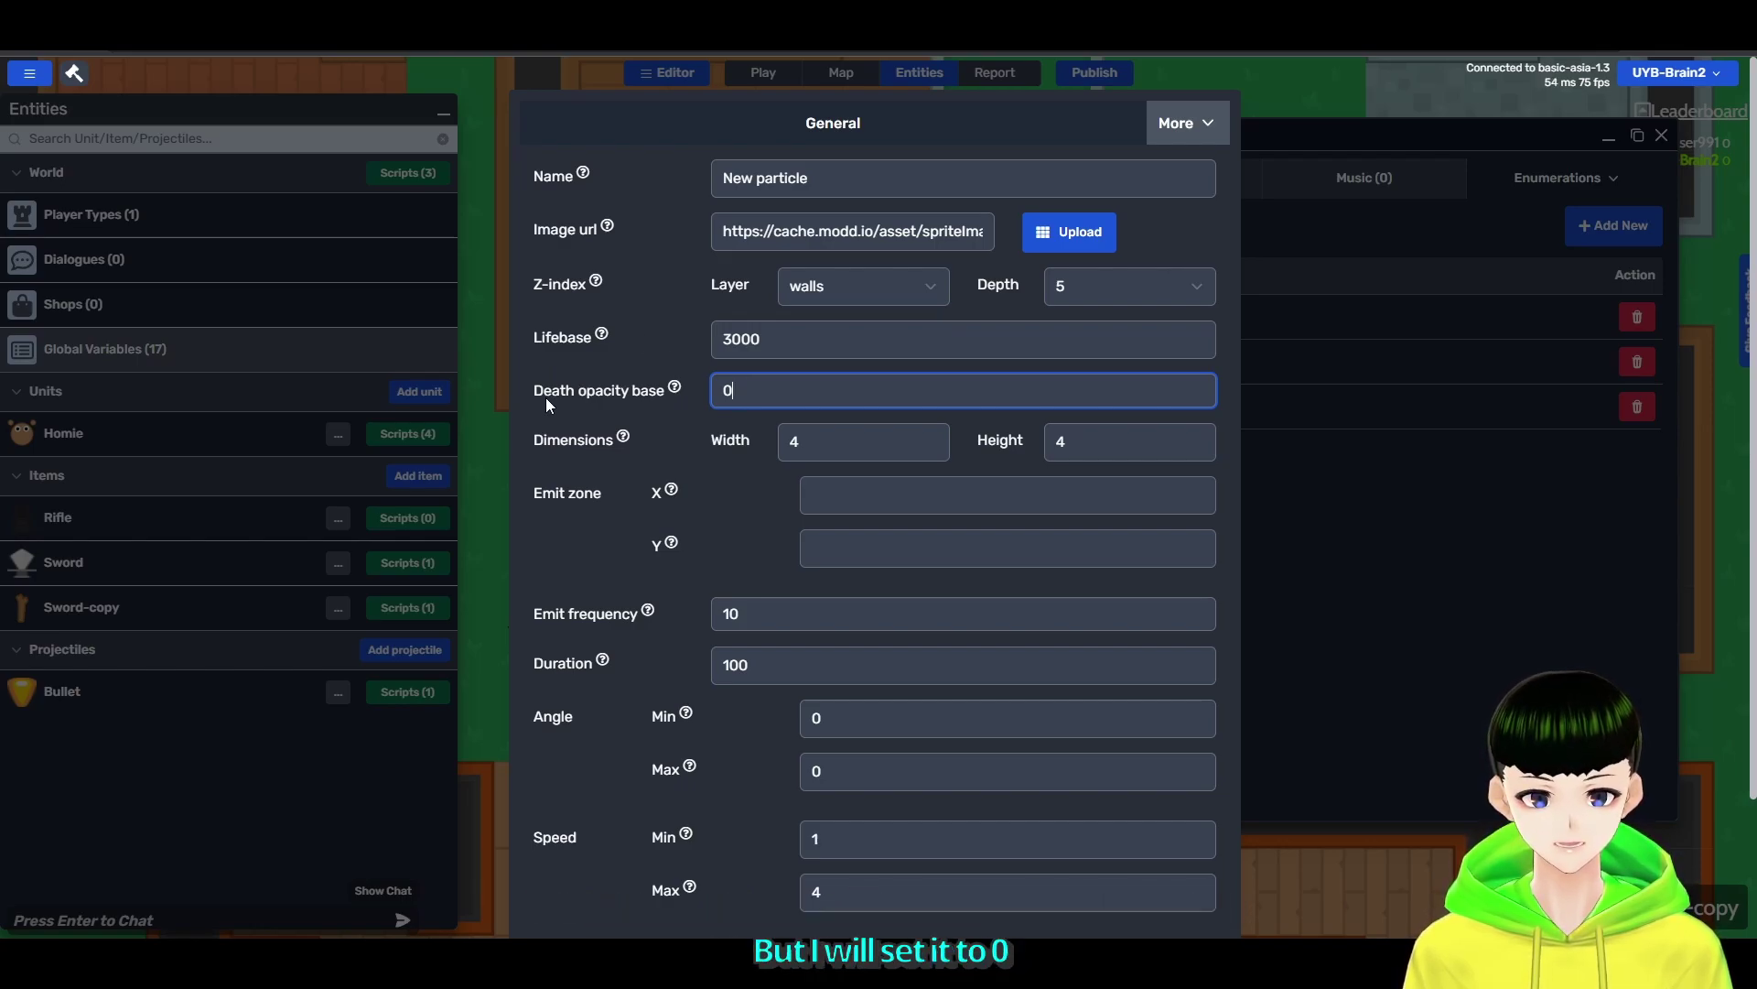
scroll(1149, 722, down, 2)
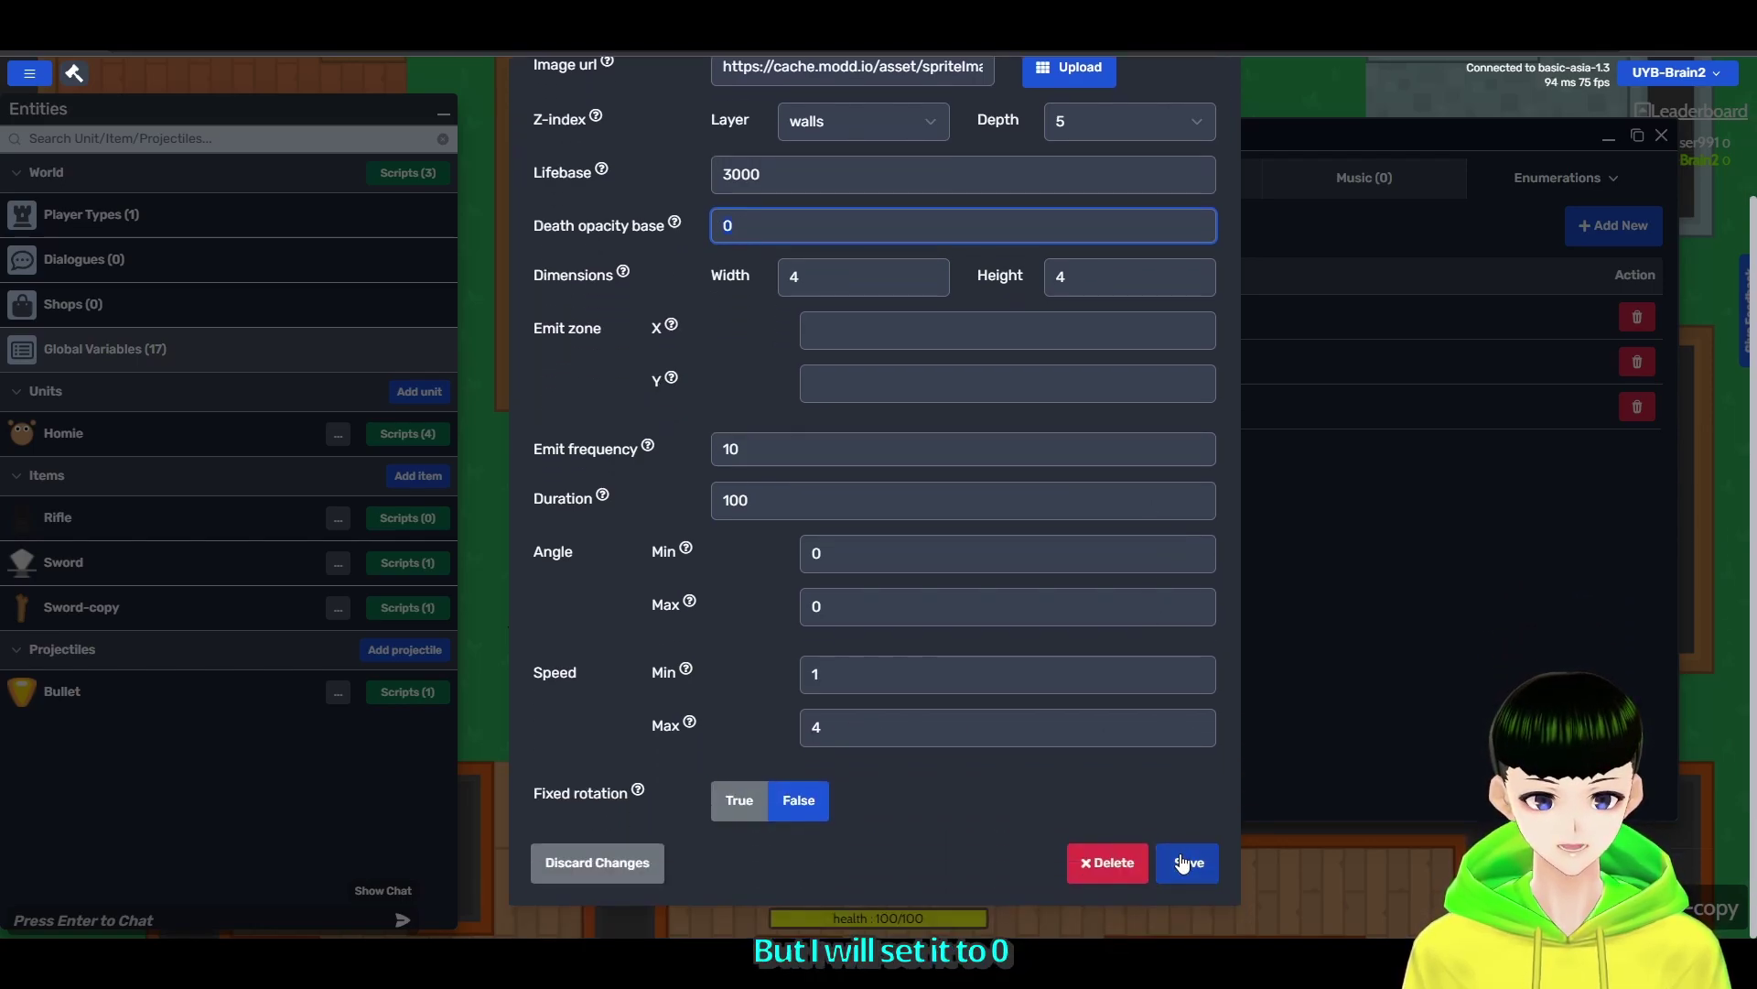
click(1177, 863)
click(767, 73)
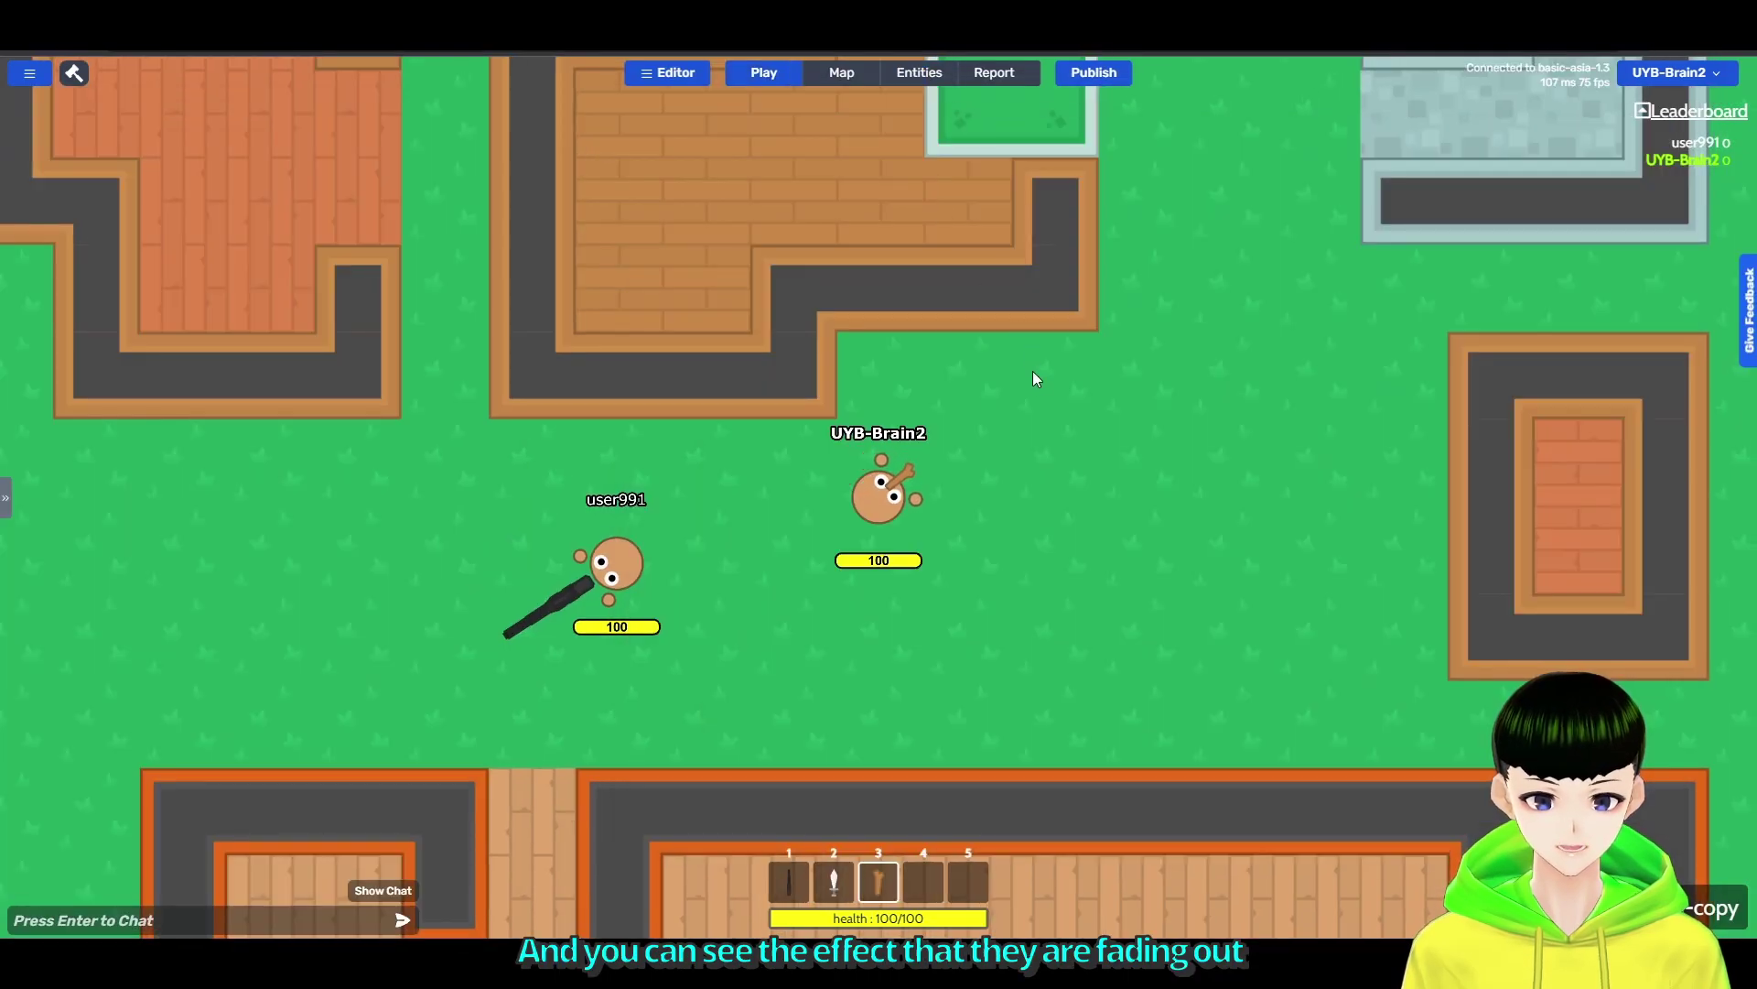
key(w)
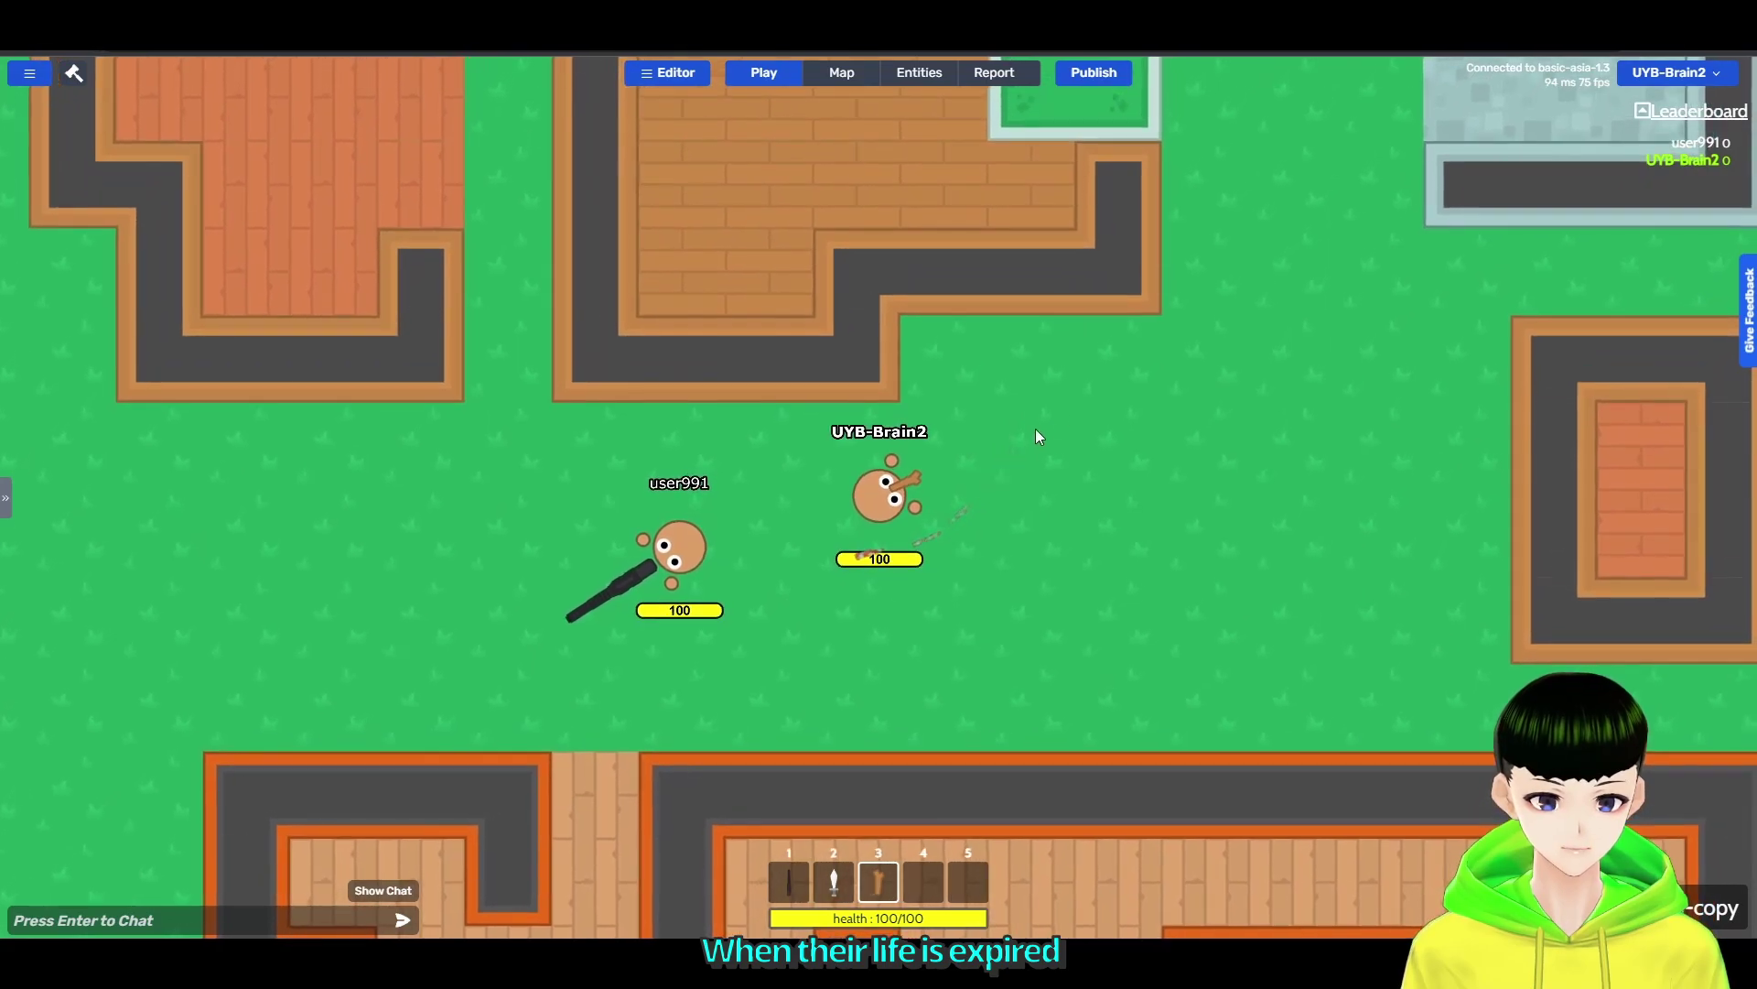
Set the New particle's width to 32, save, and fire rockets to see wider particles.
click(919, 71)
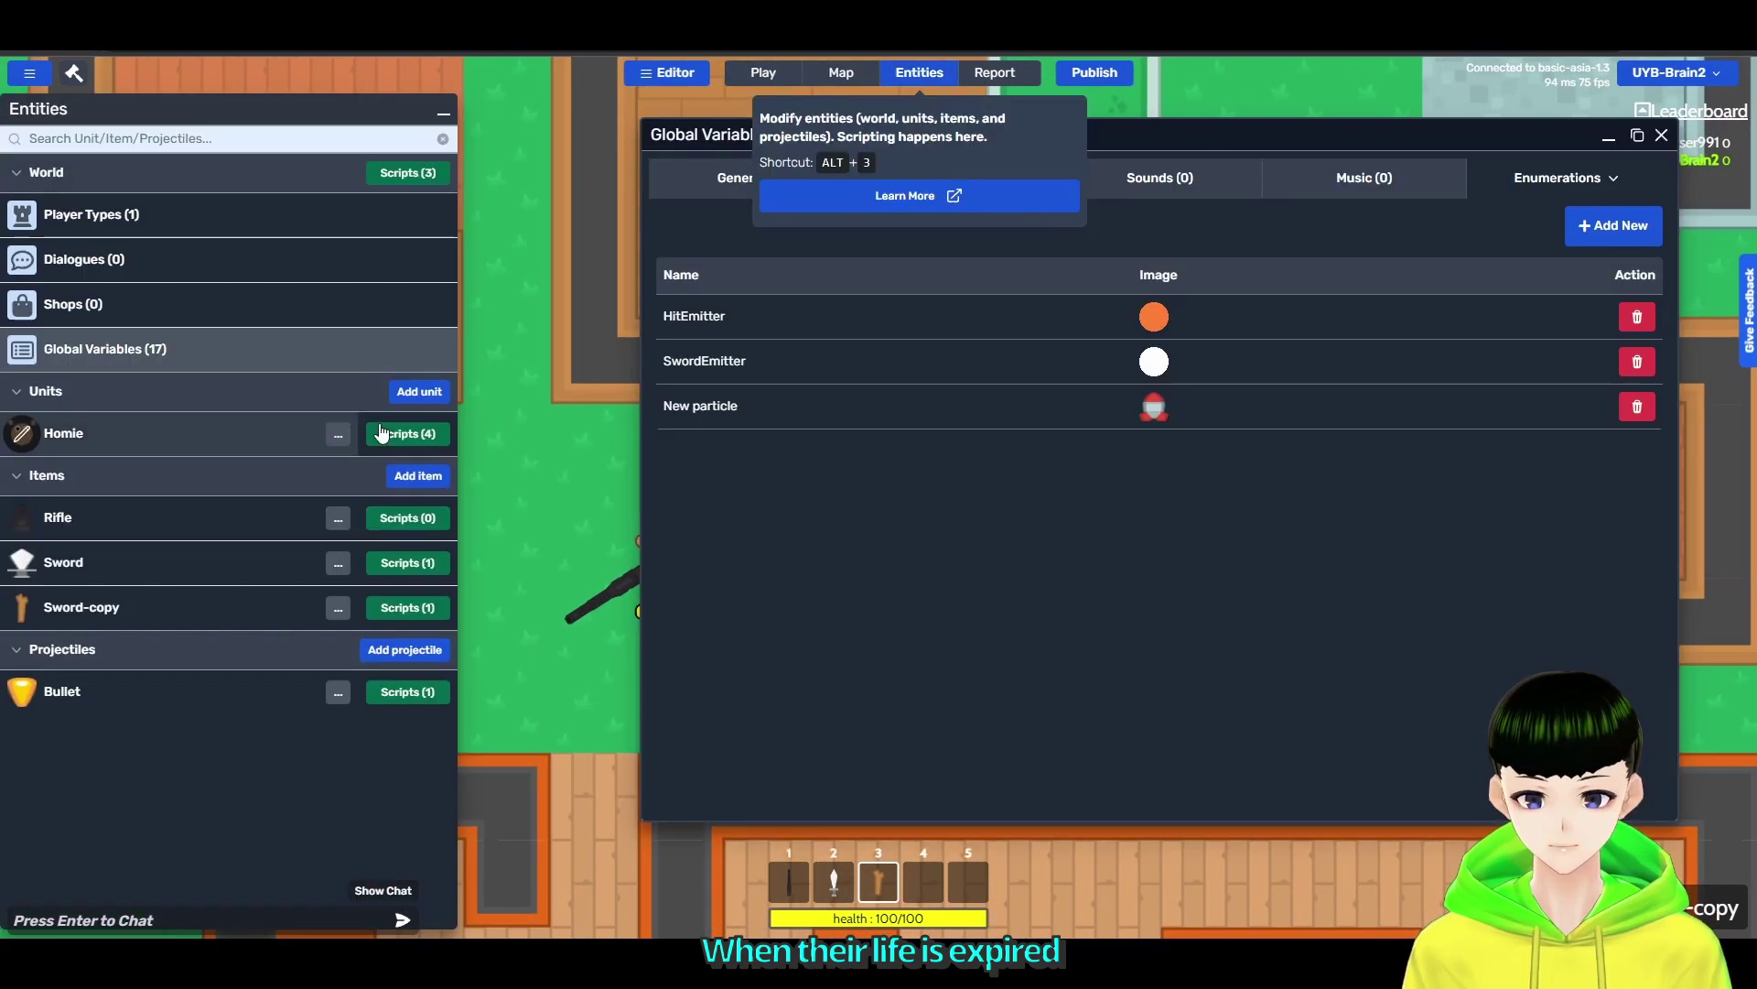
click(780, 387)
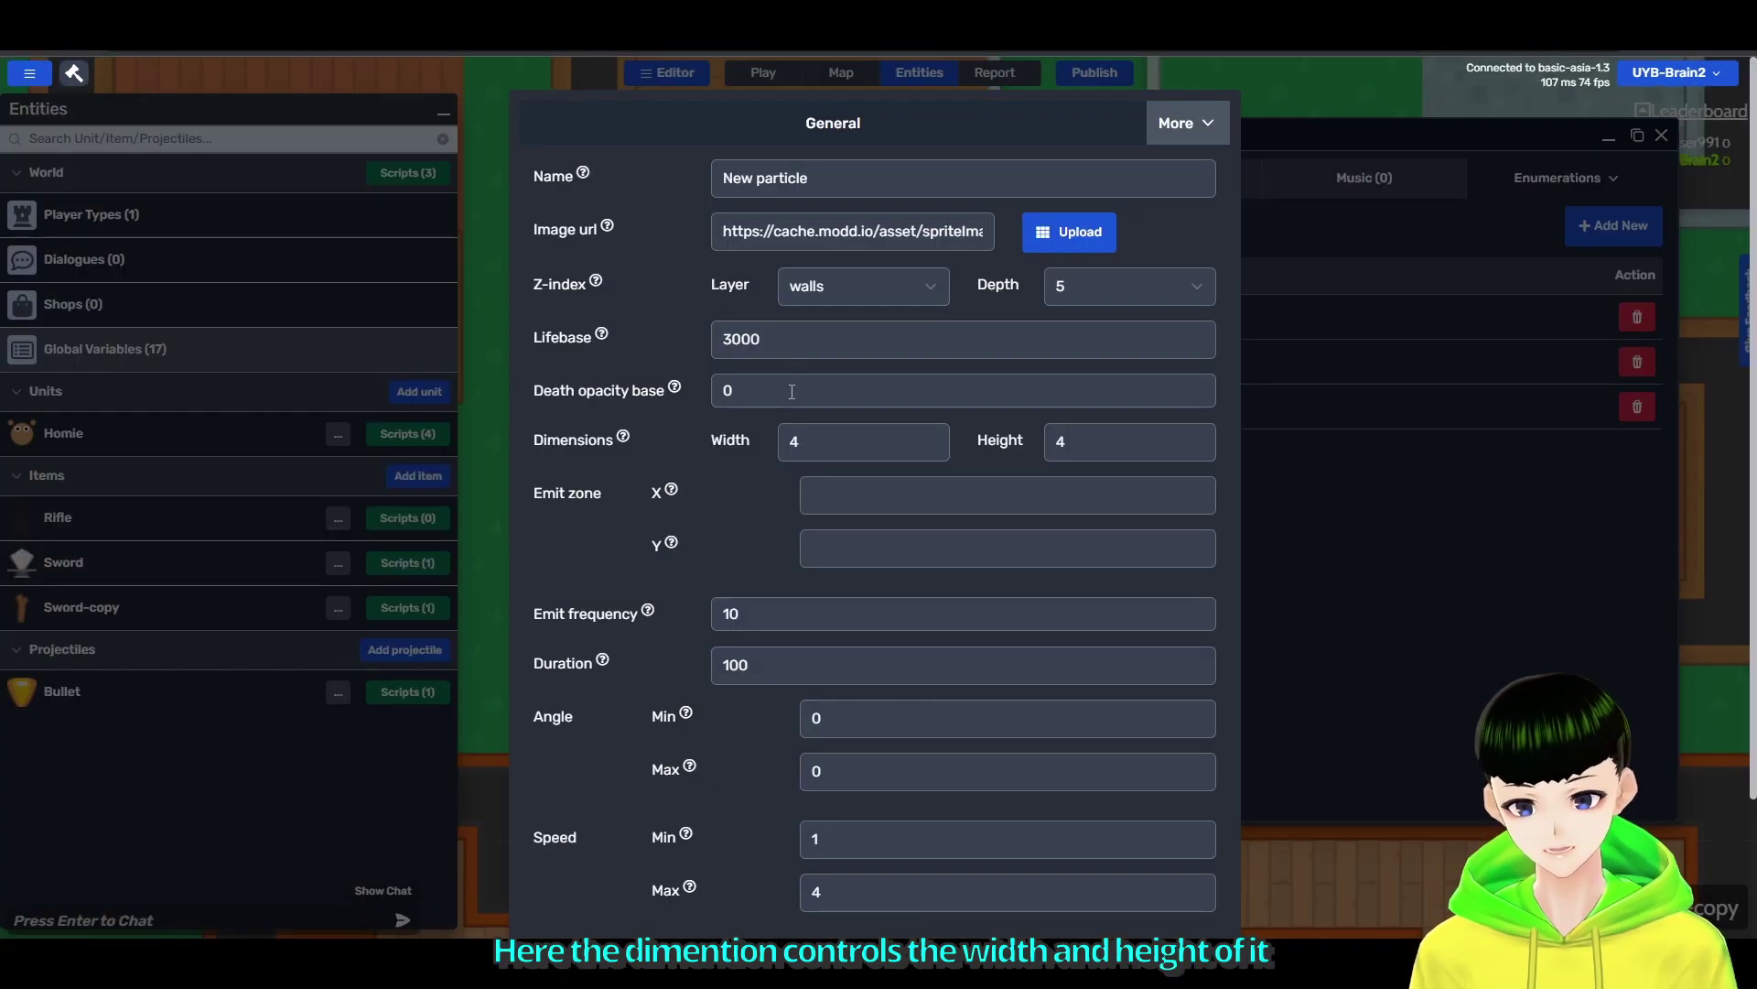
click(816, 441)
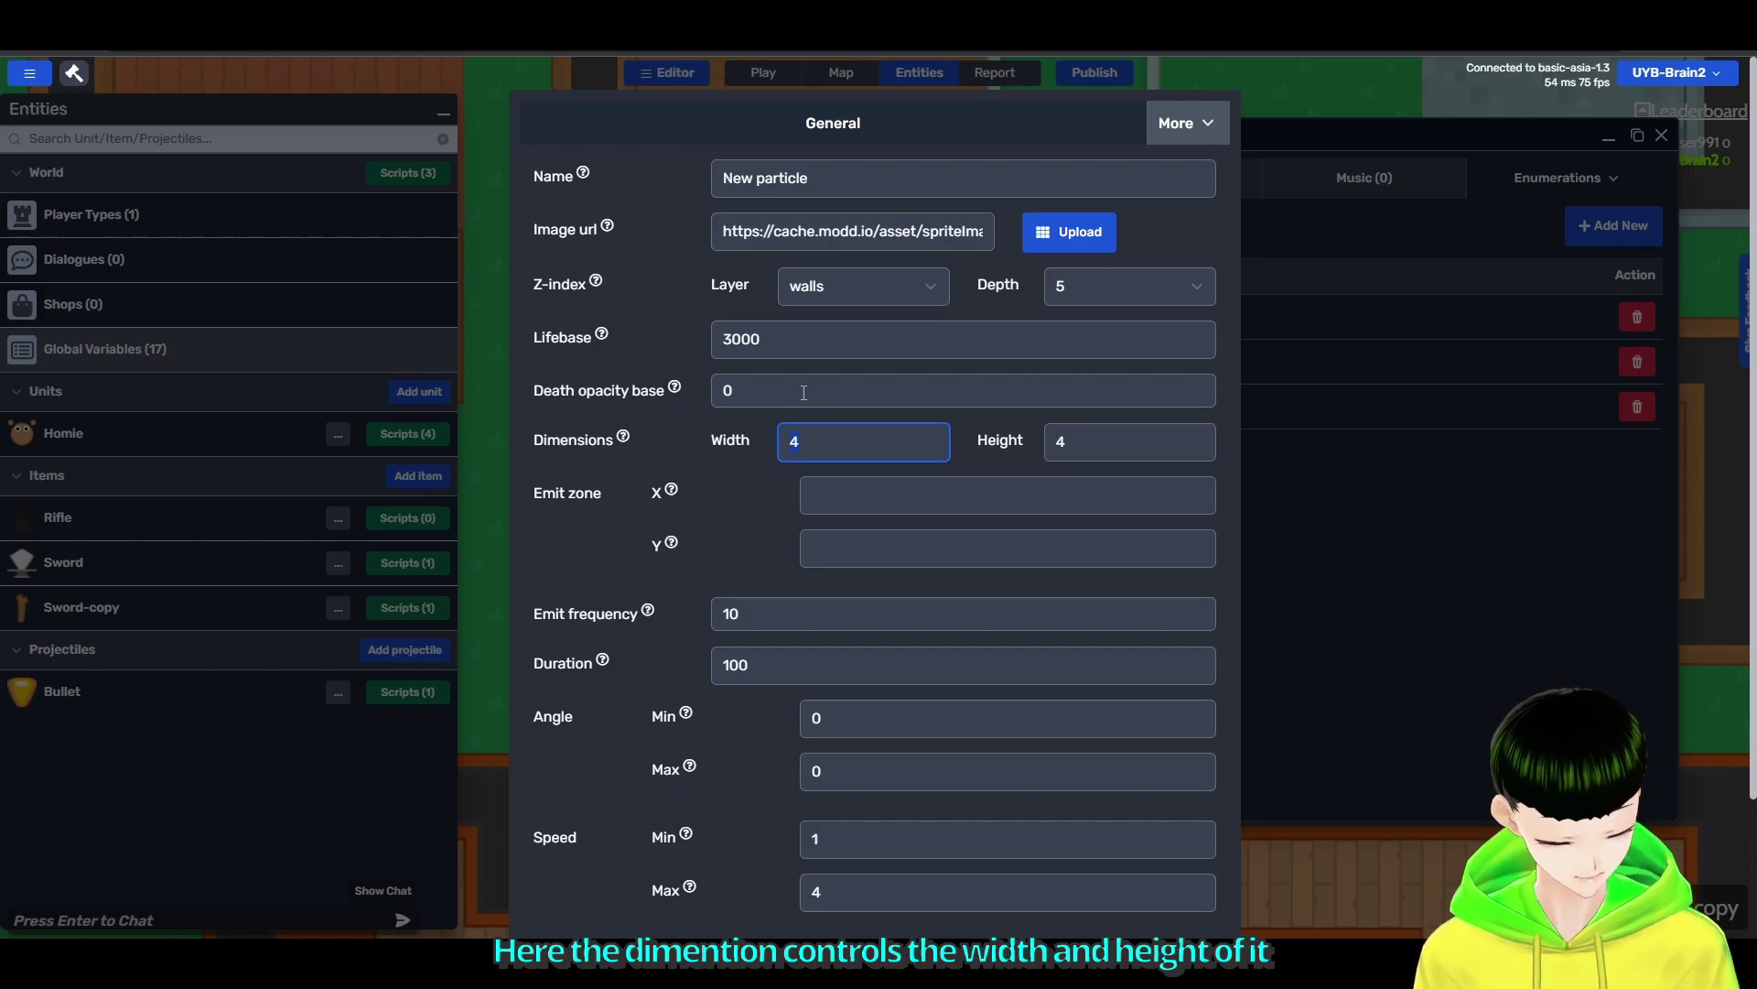
key(BackSpace)
text(32)
scroll(949, 516, down, 1)
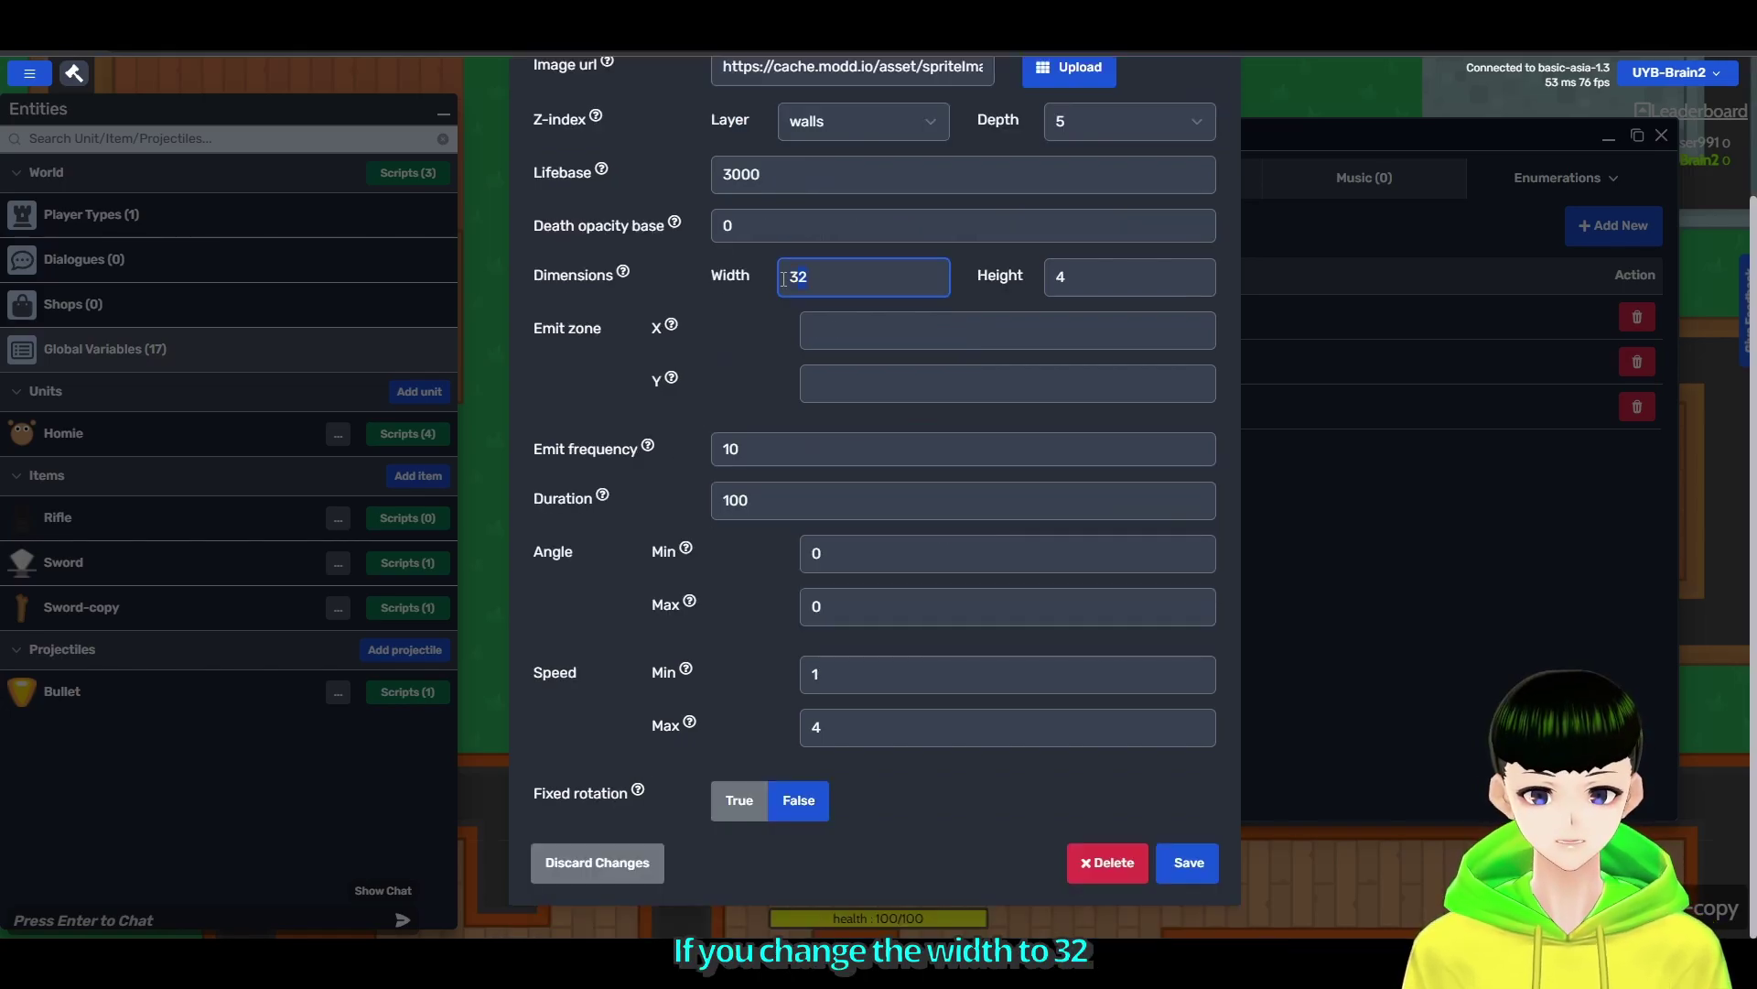
click(1184, 863)
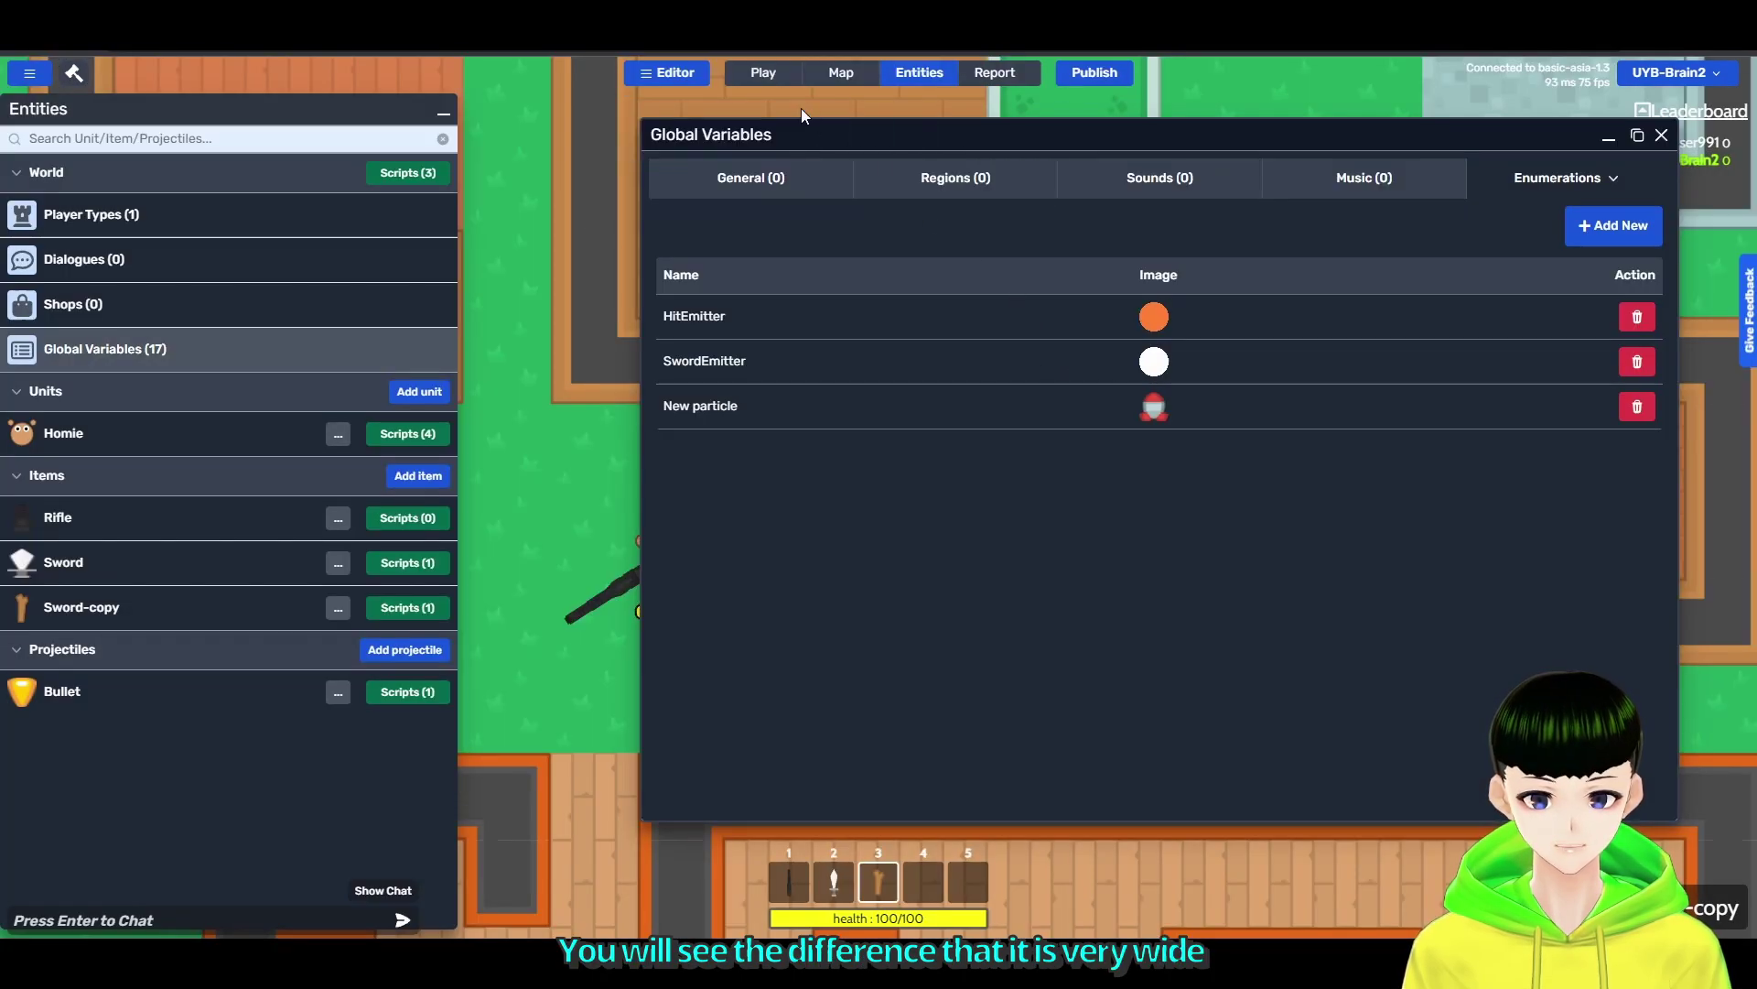
click(764, 71)
click(1058, 383)
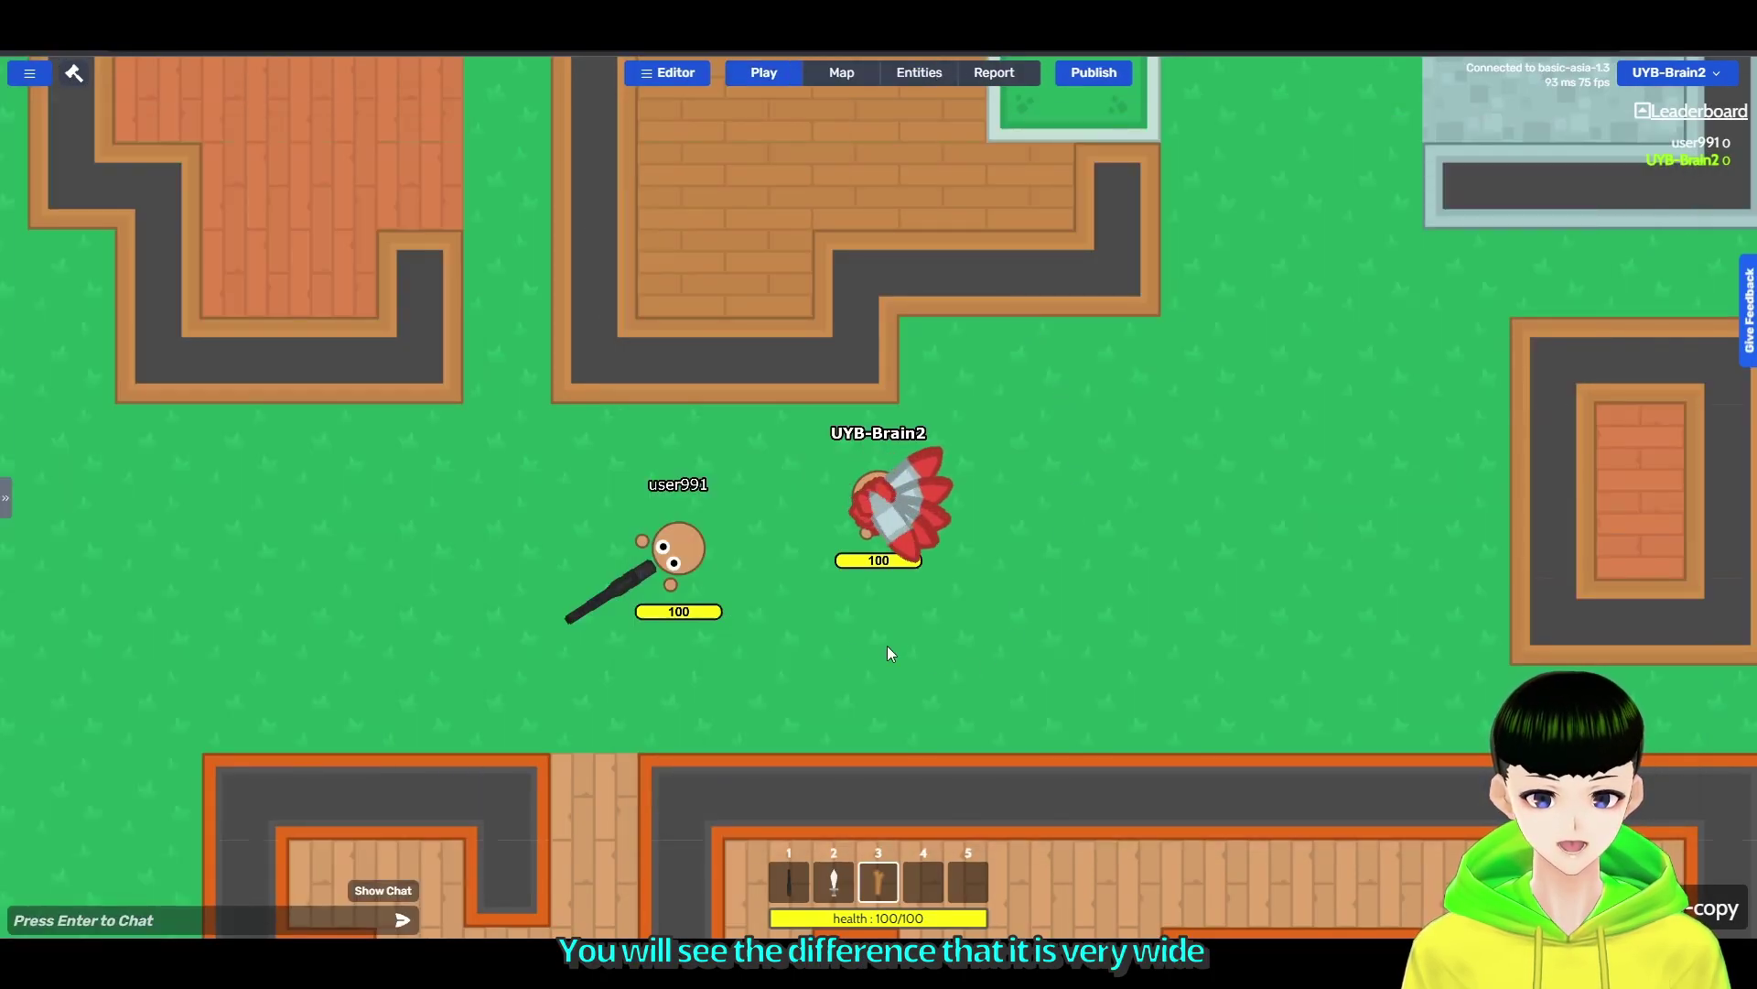
Set the particle's width and height both to 16, save, and return to the game.
click(919, 72)
click(834, 408)
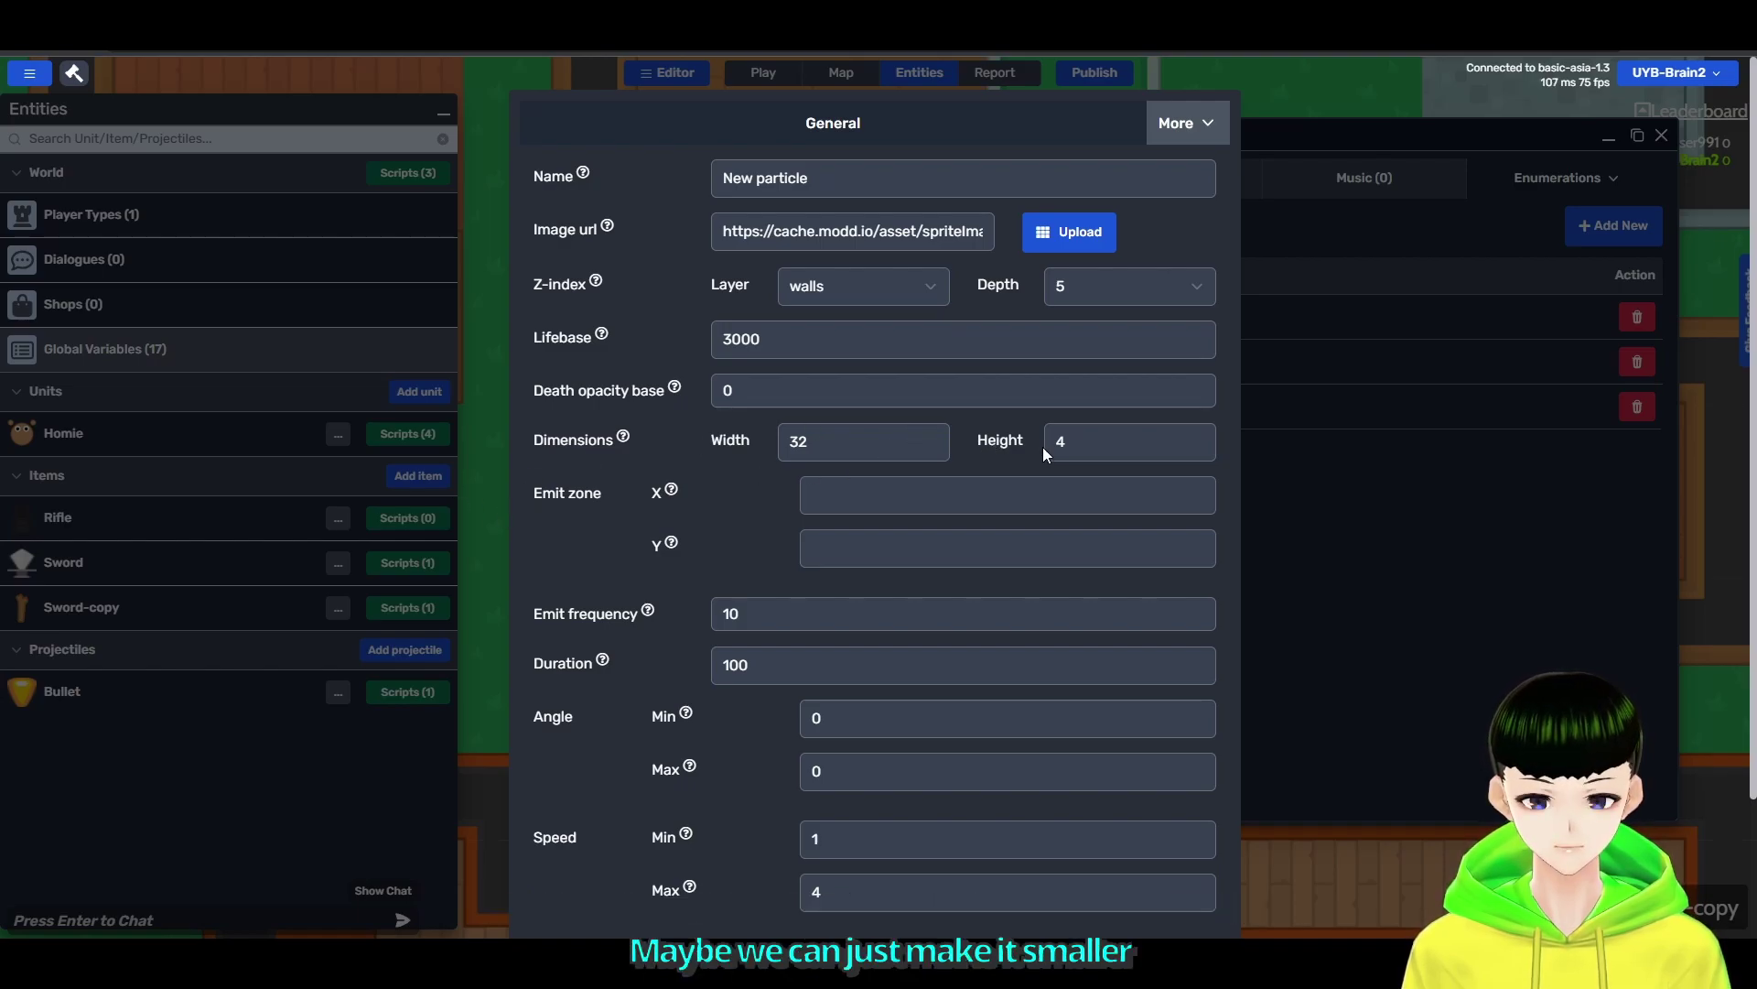
double_click(821, 442)
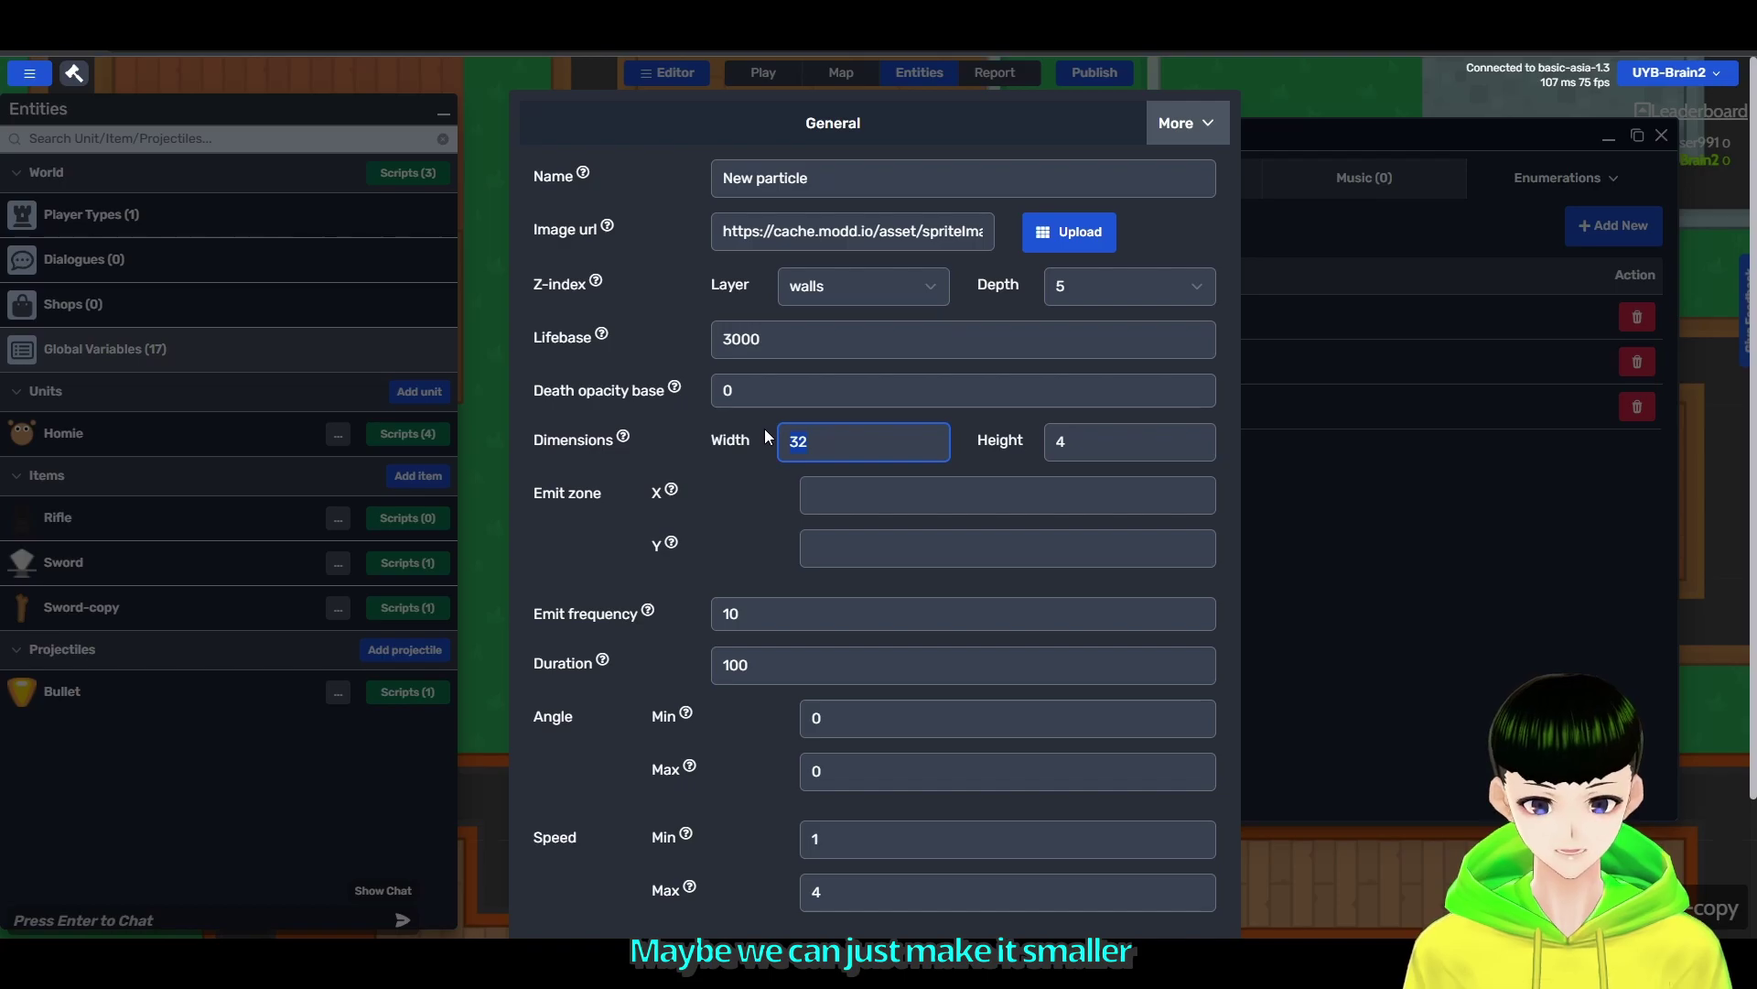
text(8)
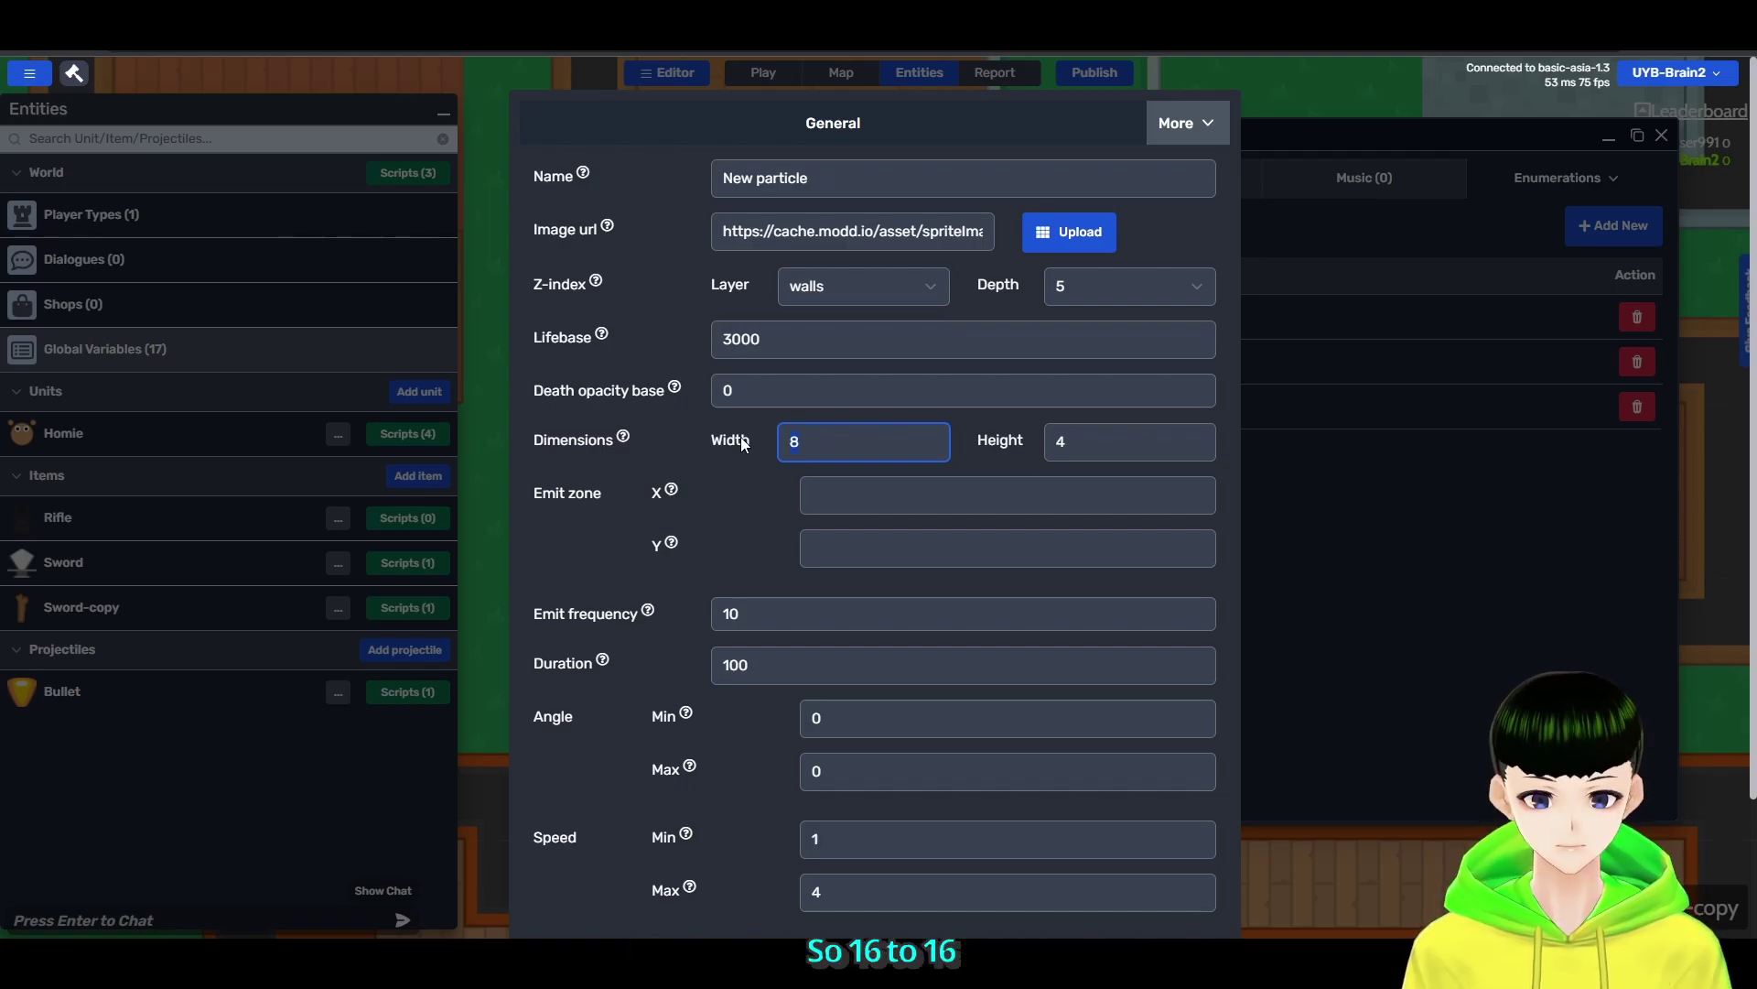
text(6)
click(1057, 441)
text(16)
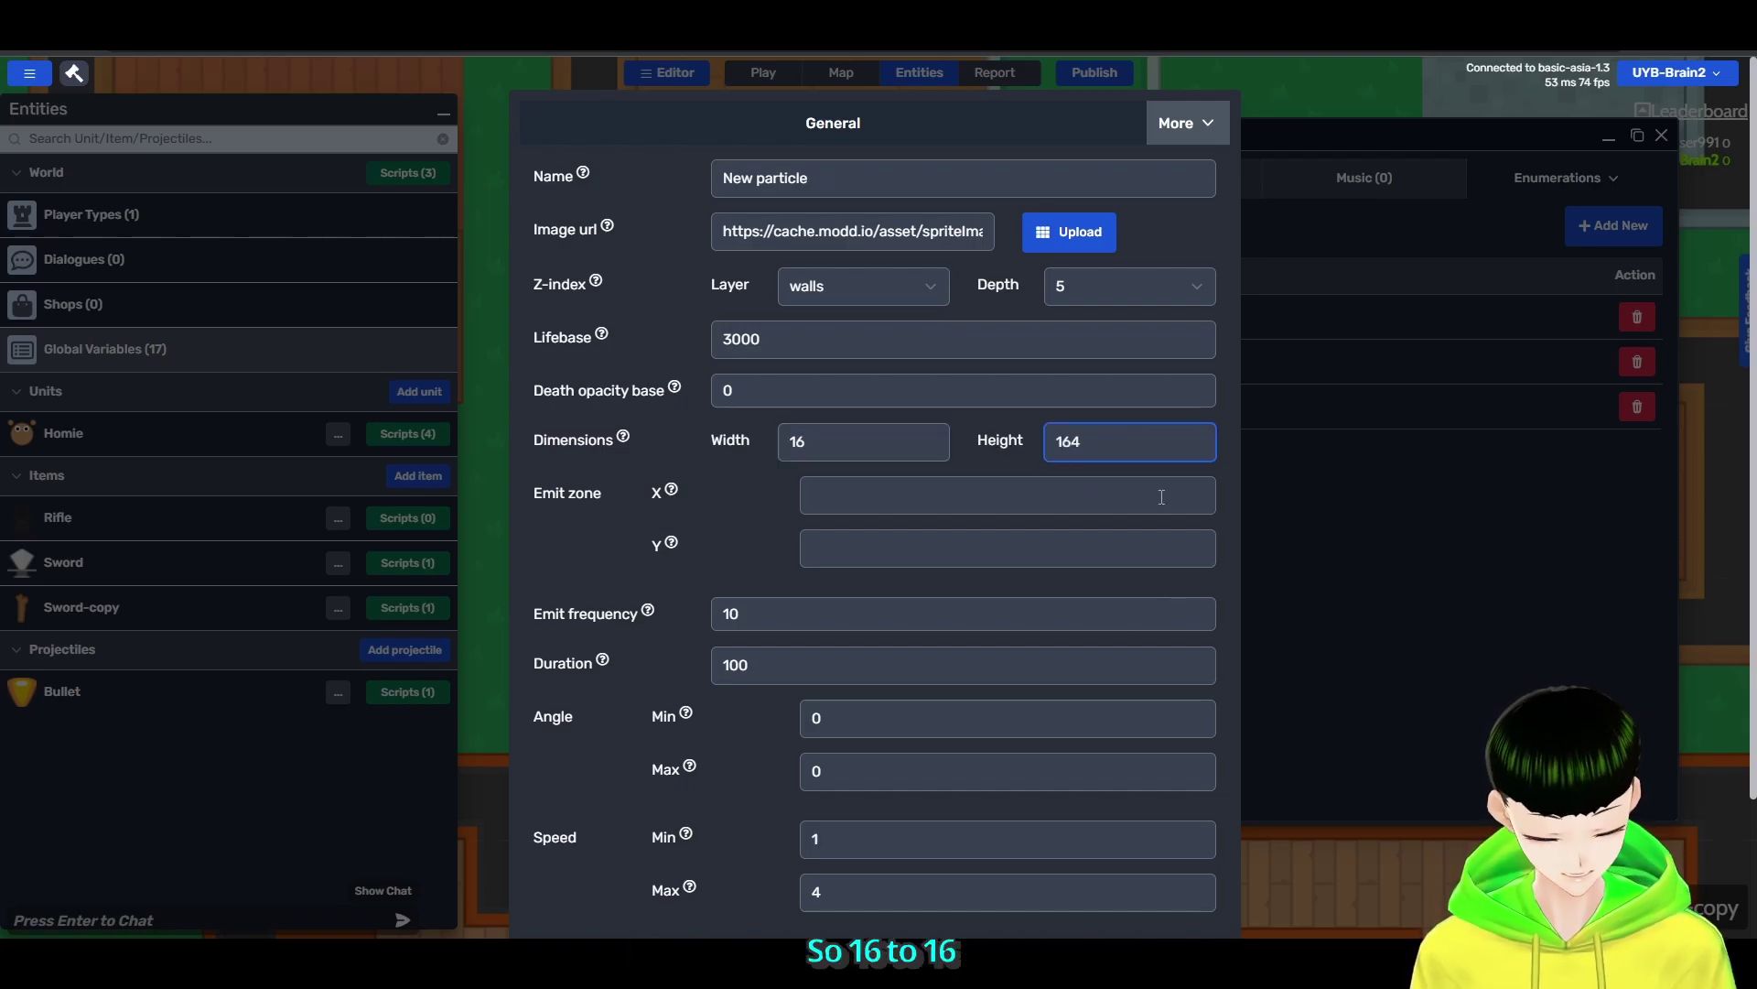
key(Delete)
scroll(1162, 497, down, 3)
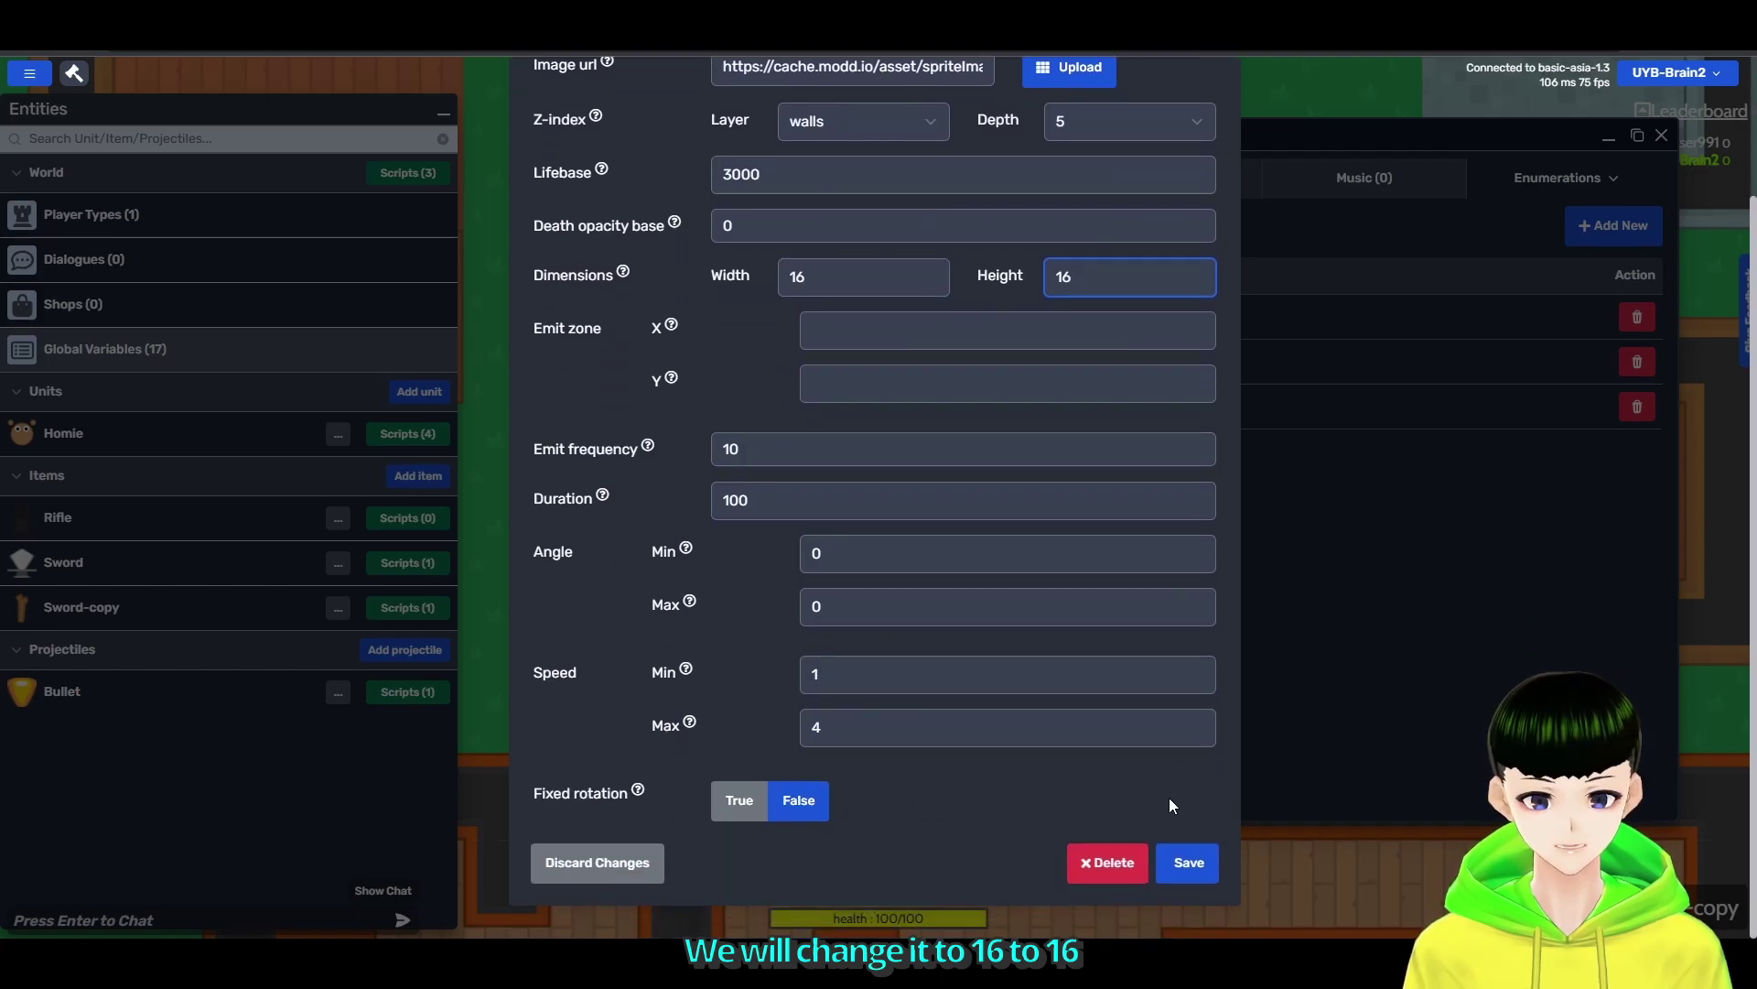
click(1190, 861)
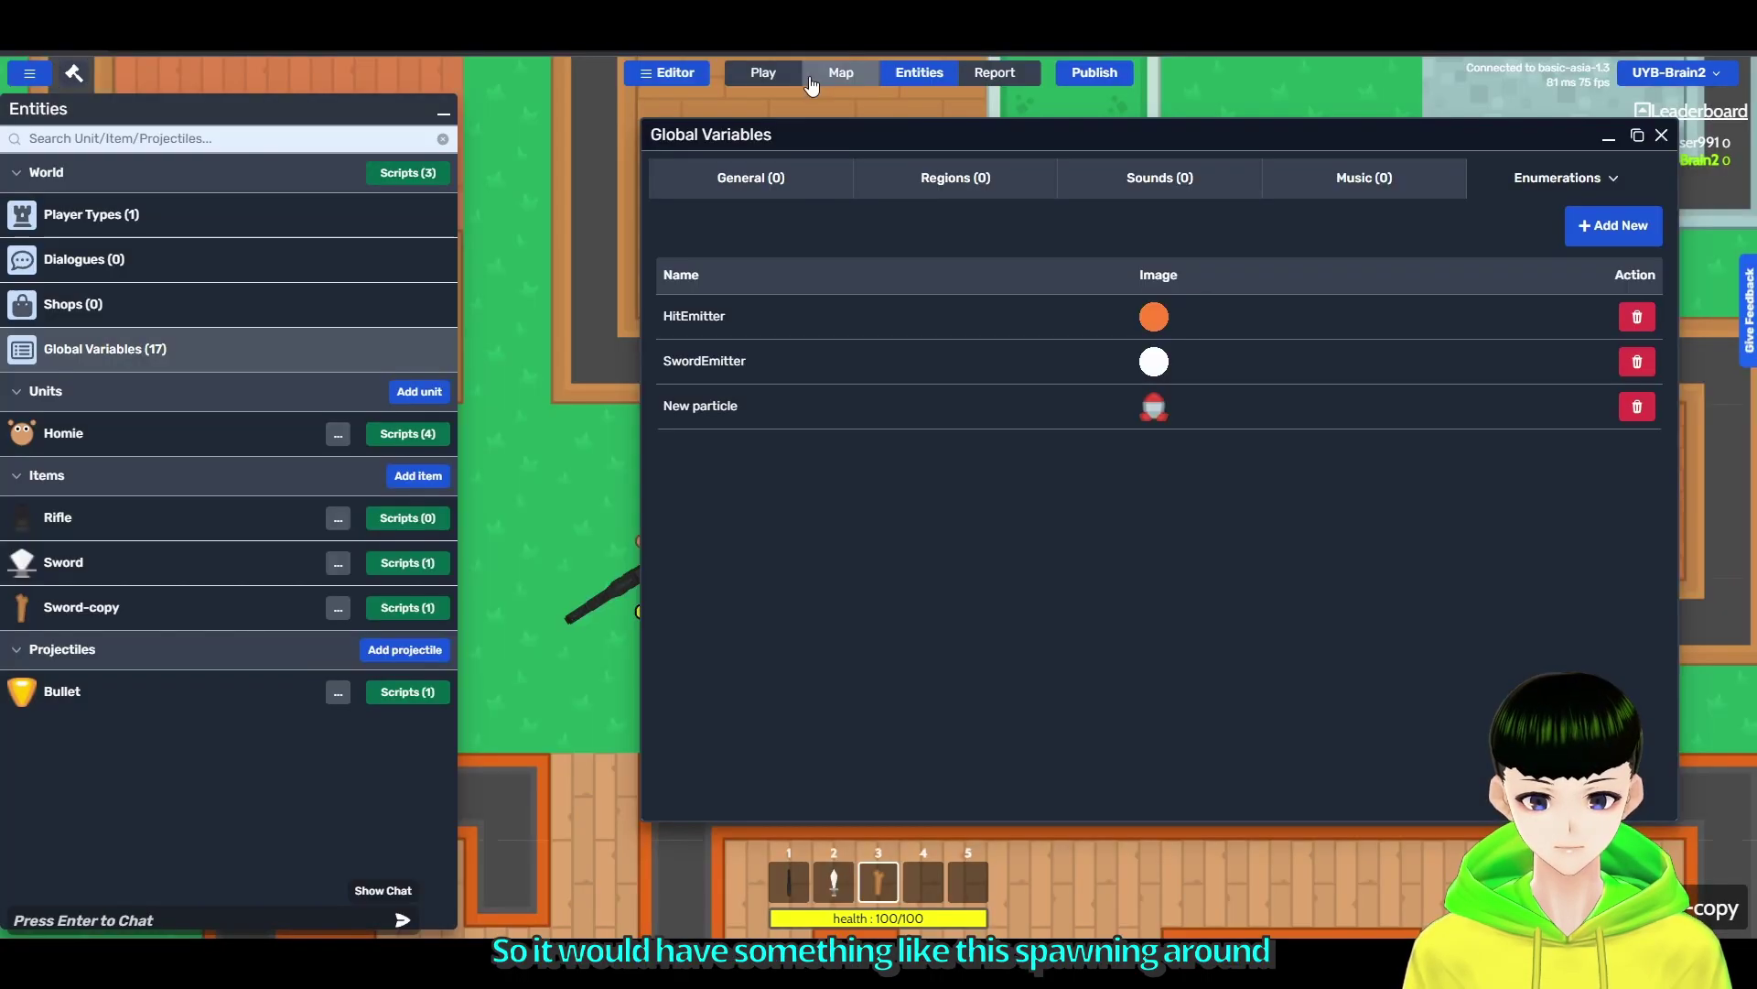
click(1661, 135)
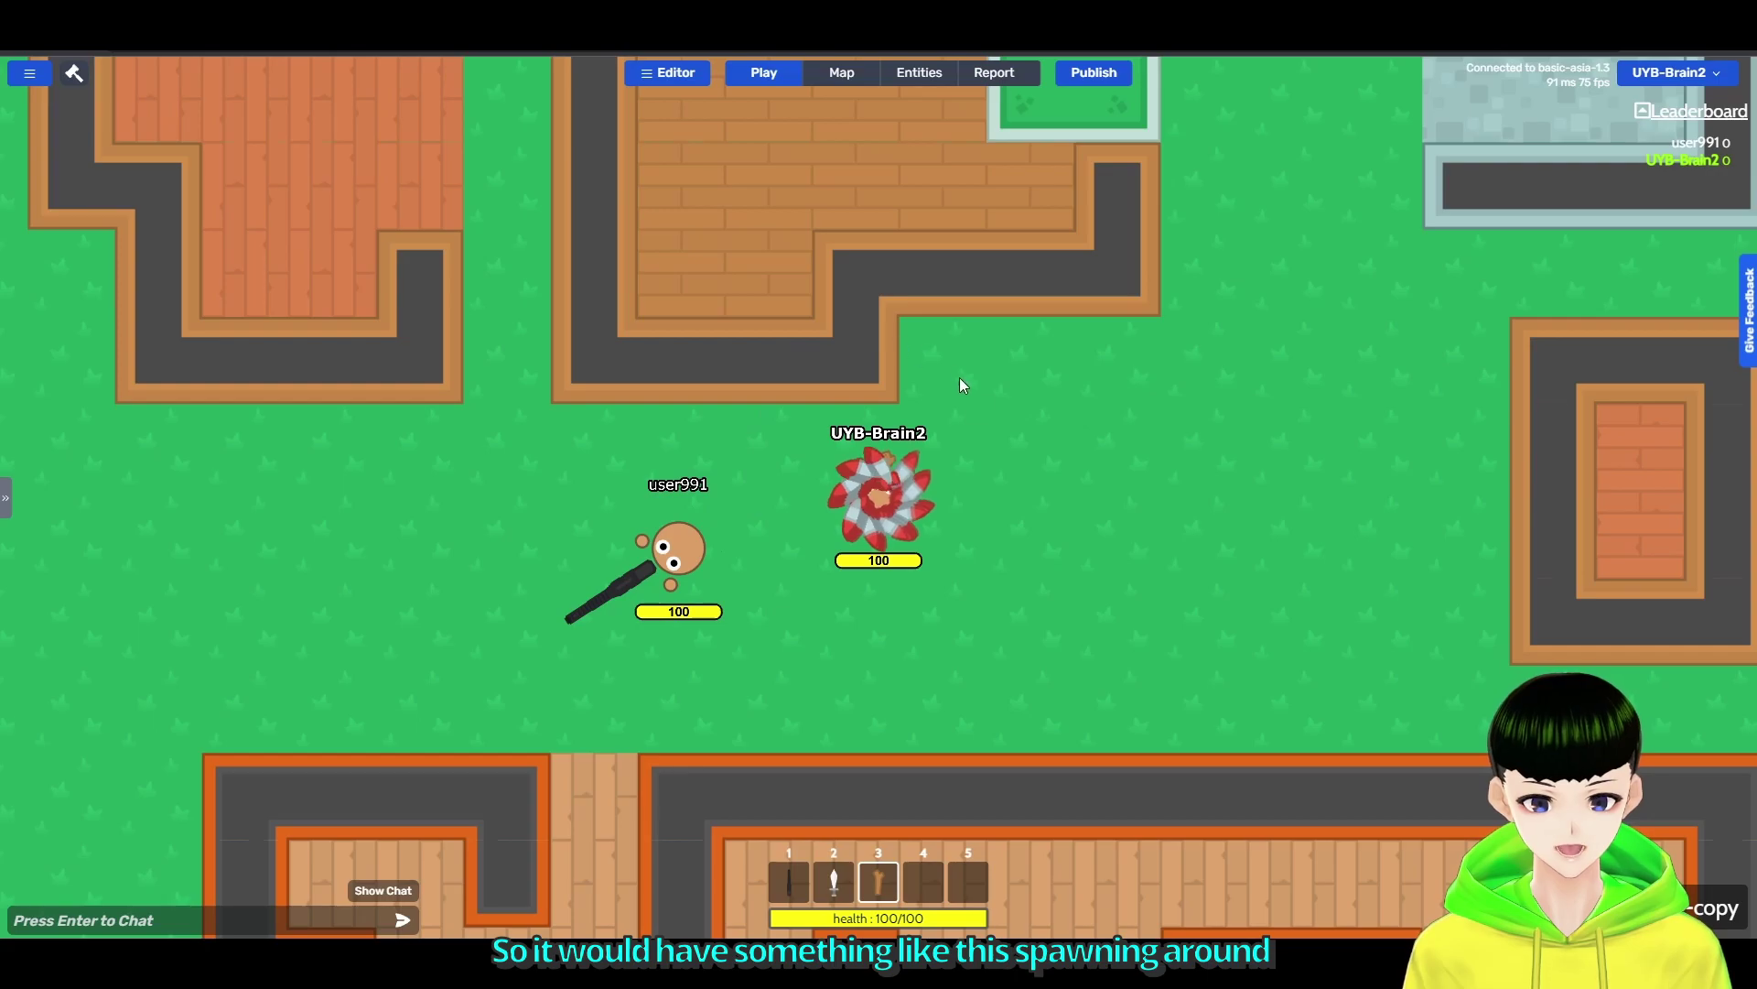
Open the New particle settings and inspect the Emit zone X and Y fields.
click(908, 77)
click(793, 389)
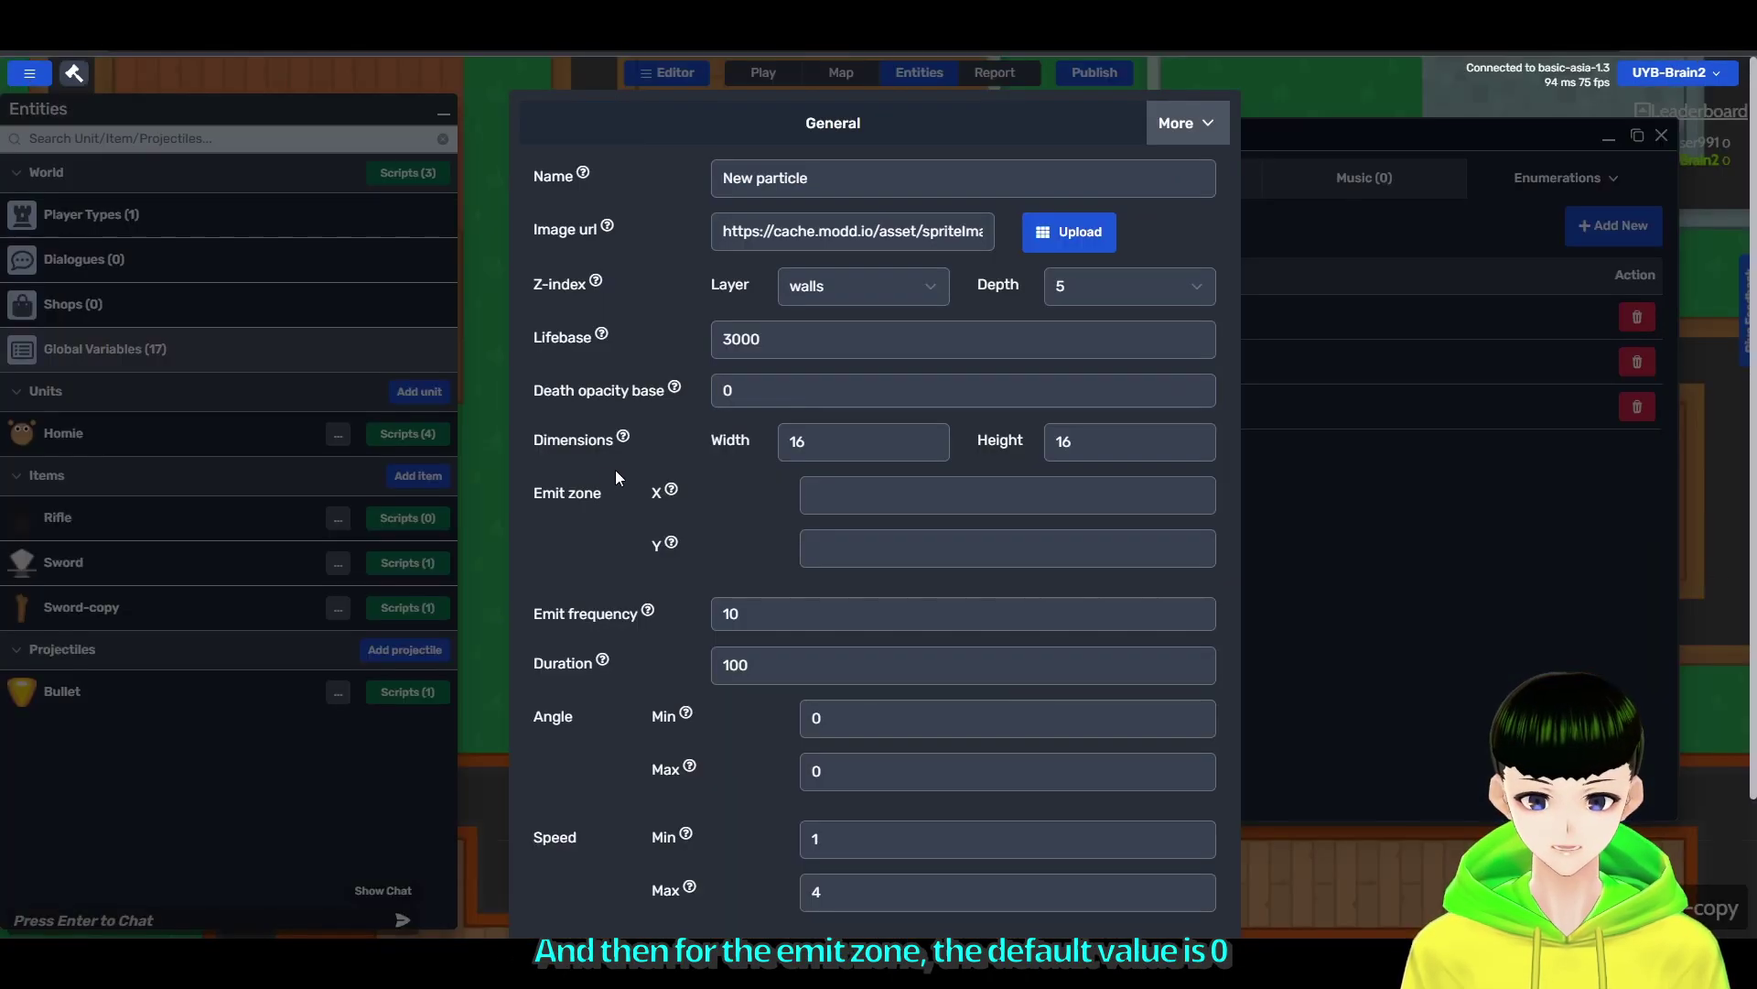
click(817, 496)
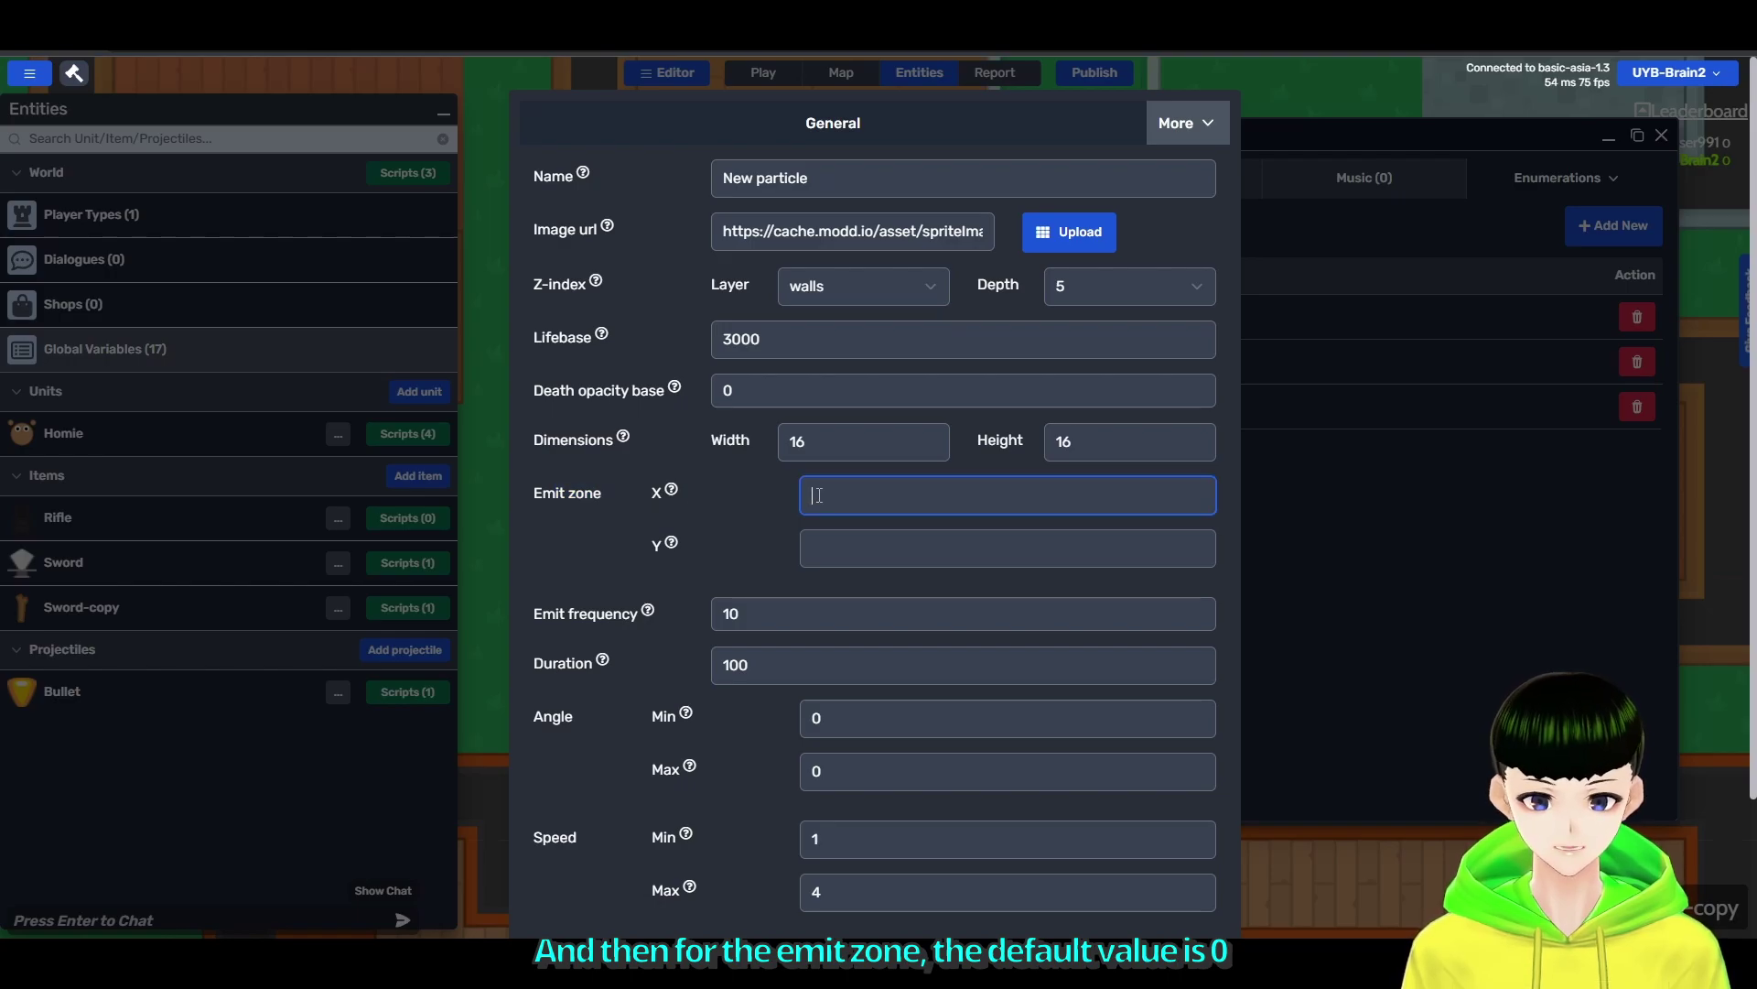
text(0)
click(864, 548)
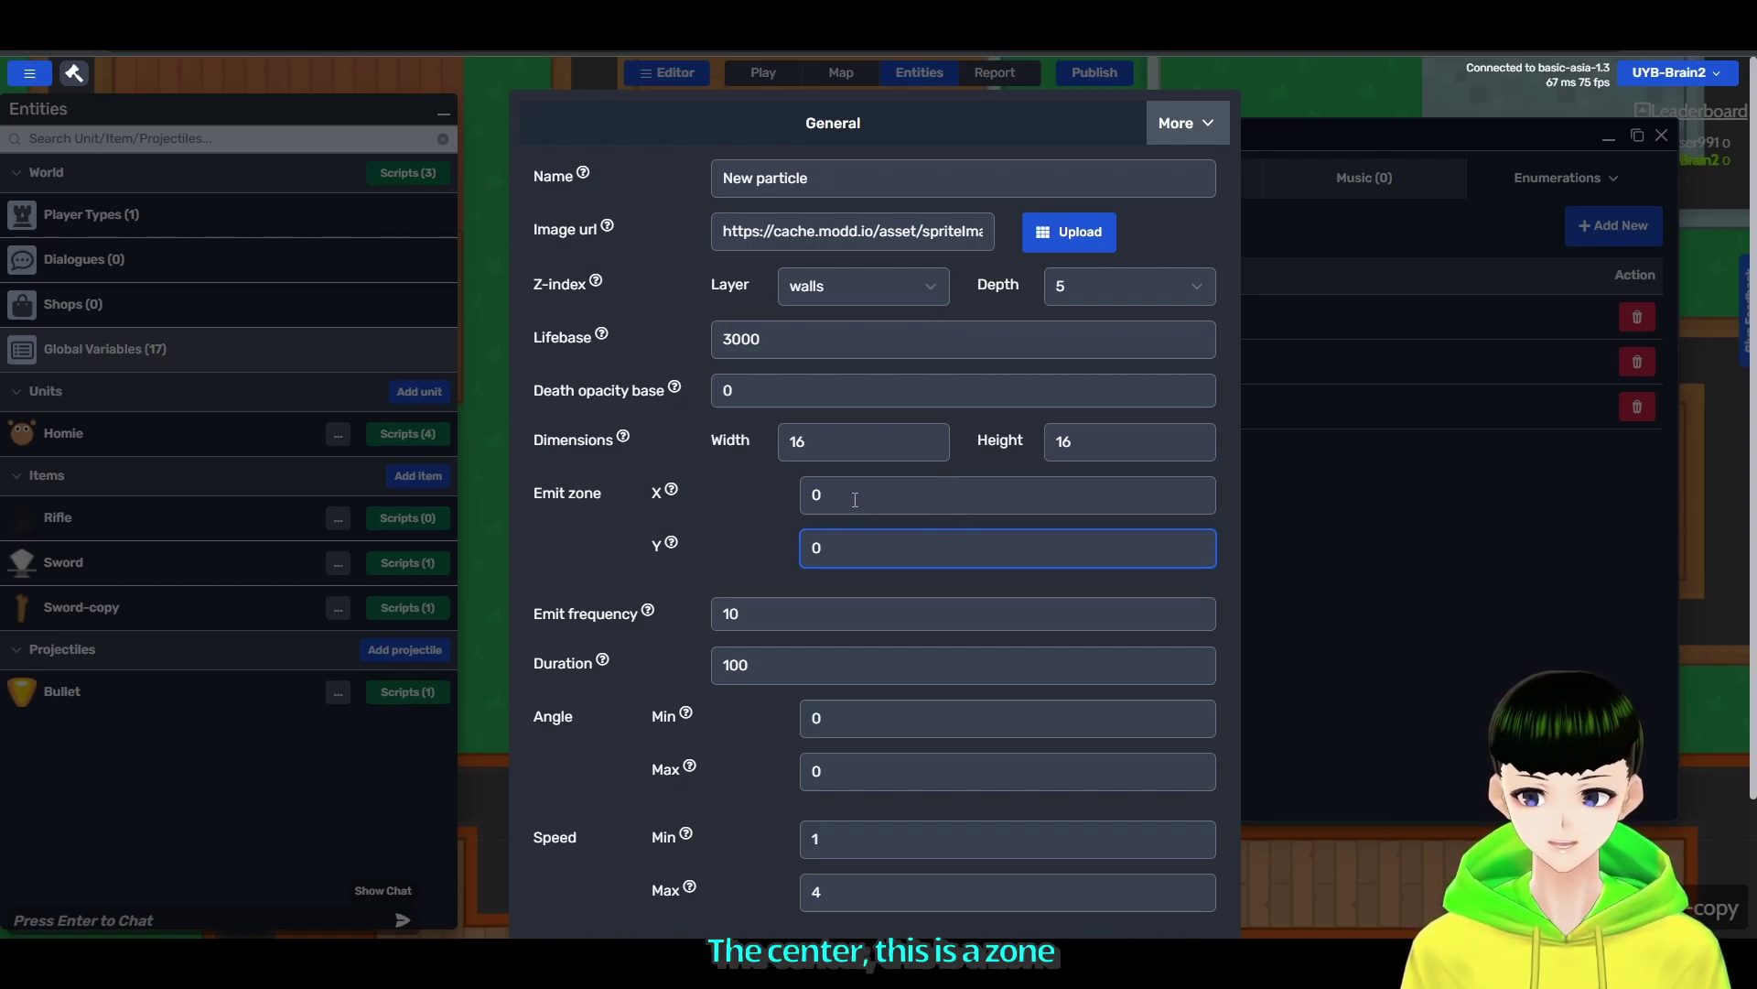
drag(530, 494, 594, 488)
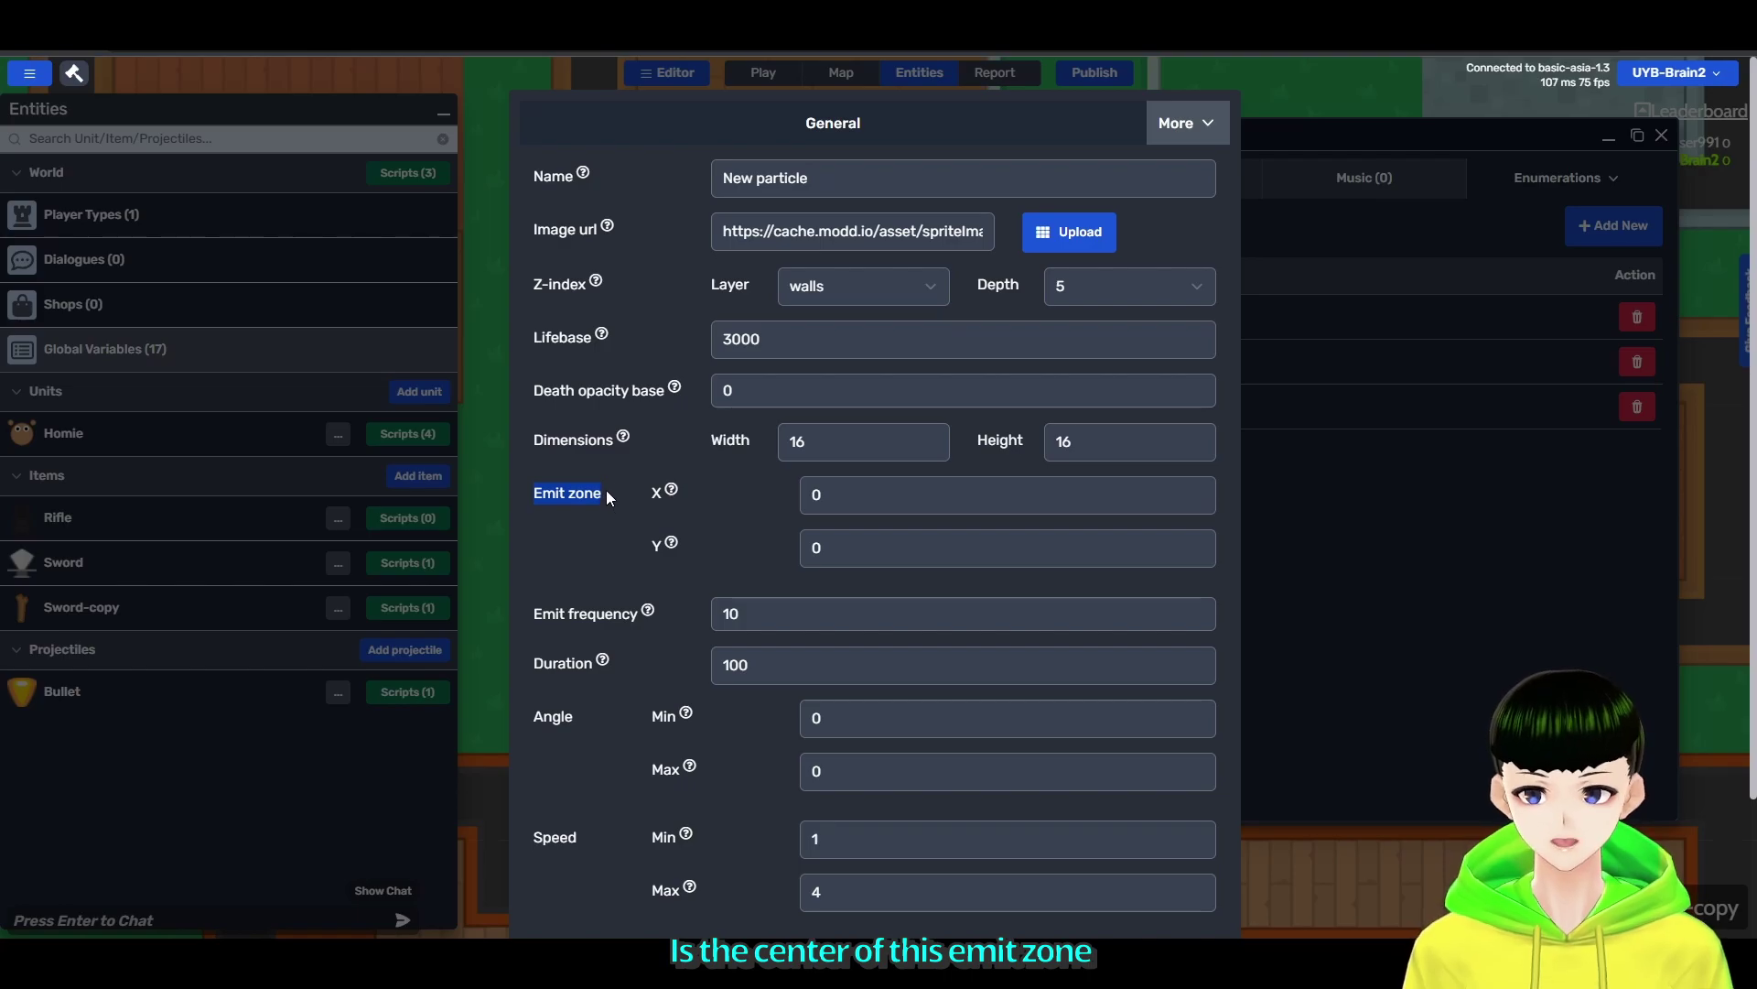
click(658, 491)
double_click(660, 546)
mouse_move(670, 489)
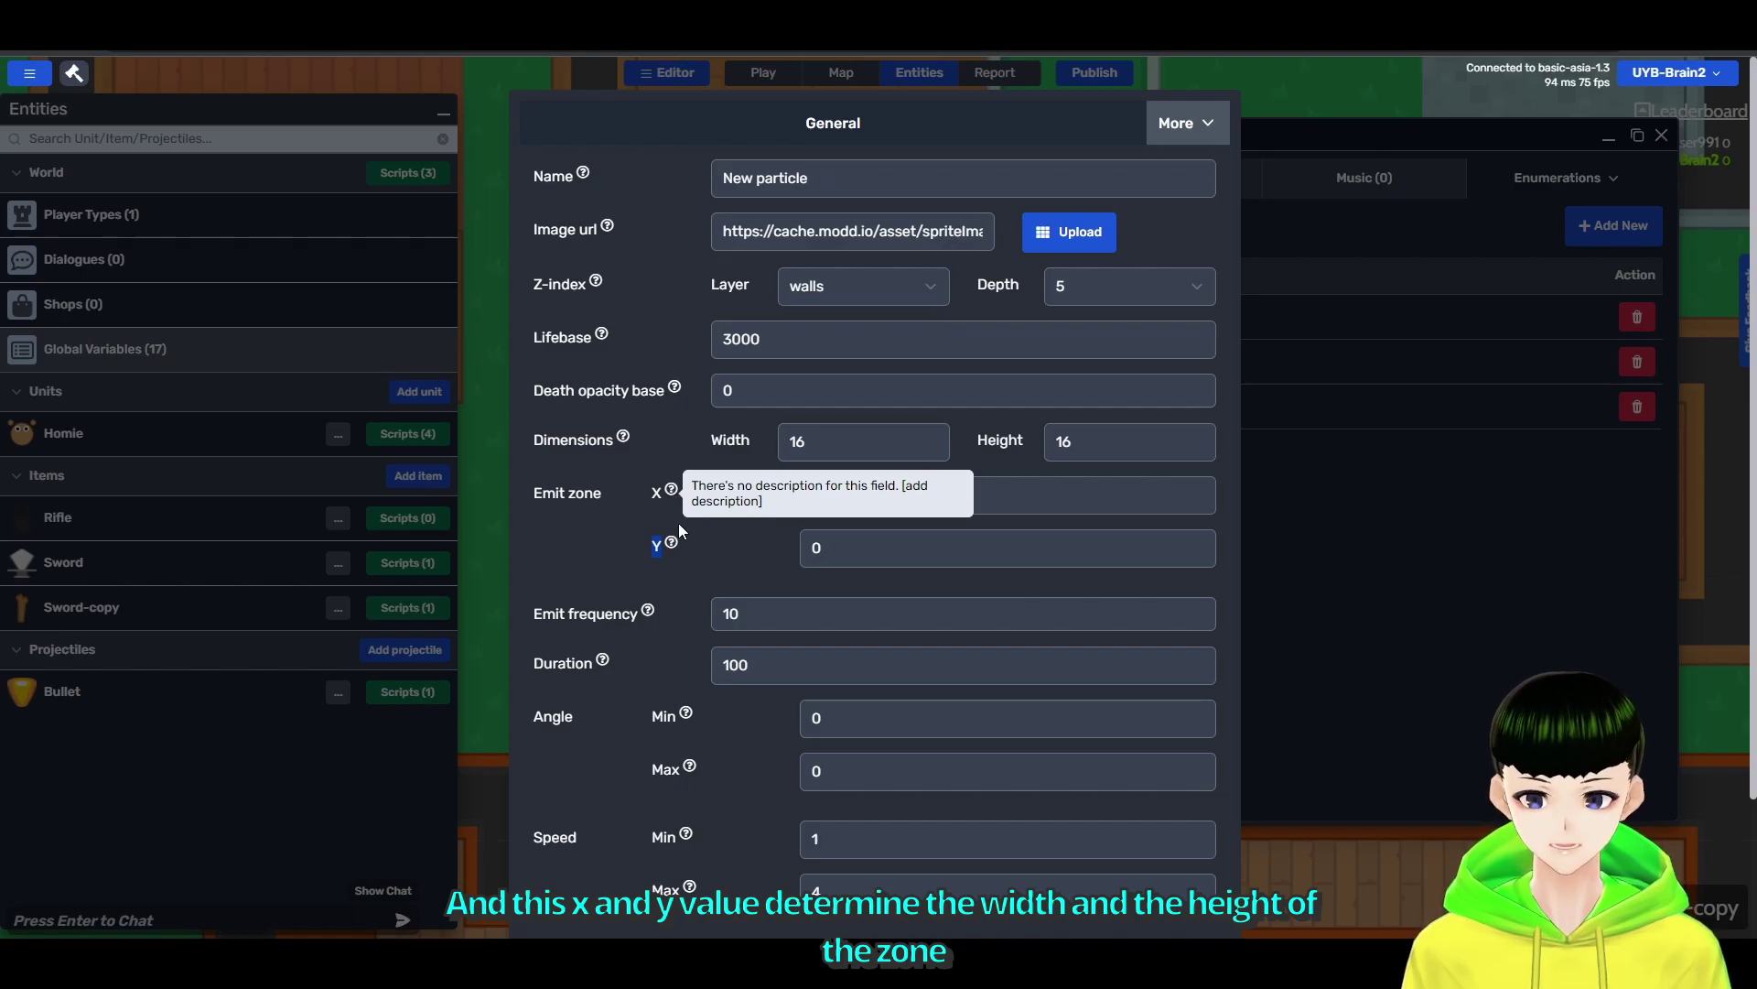
Set Emit zone X to 50 with Y at 0, save, and playtest moving the player.
click(825, 495)
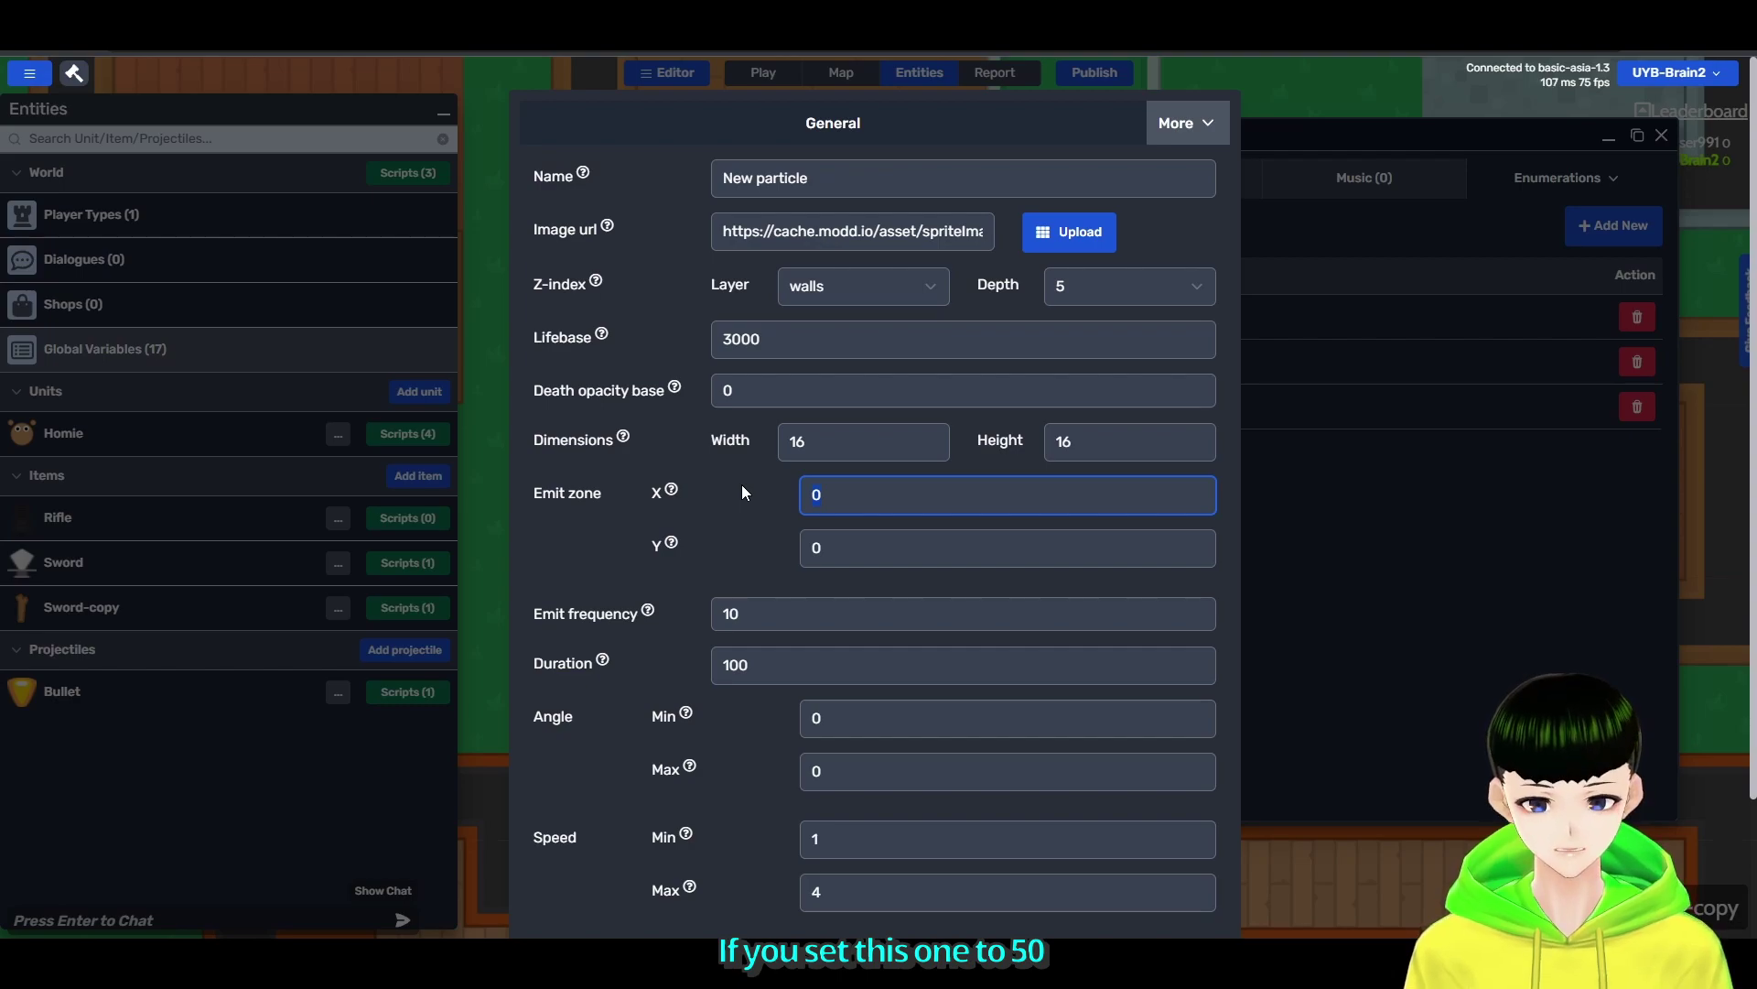
key(BackSpace)
text(50)
scroll(961, 576, down, 2)
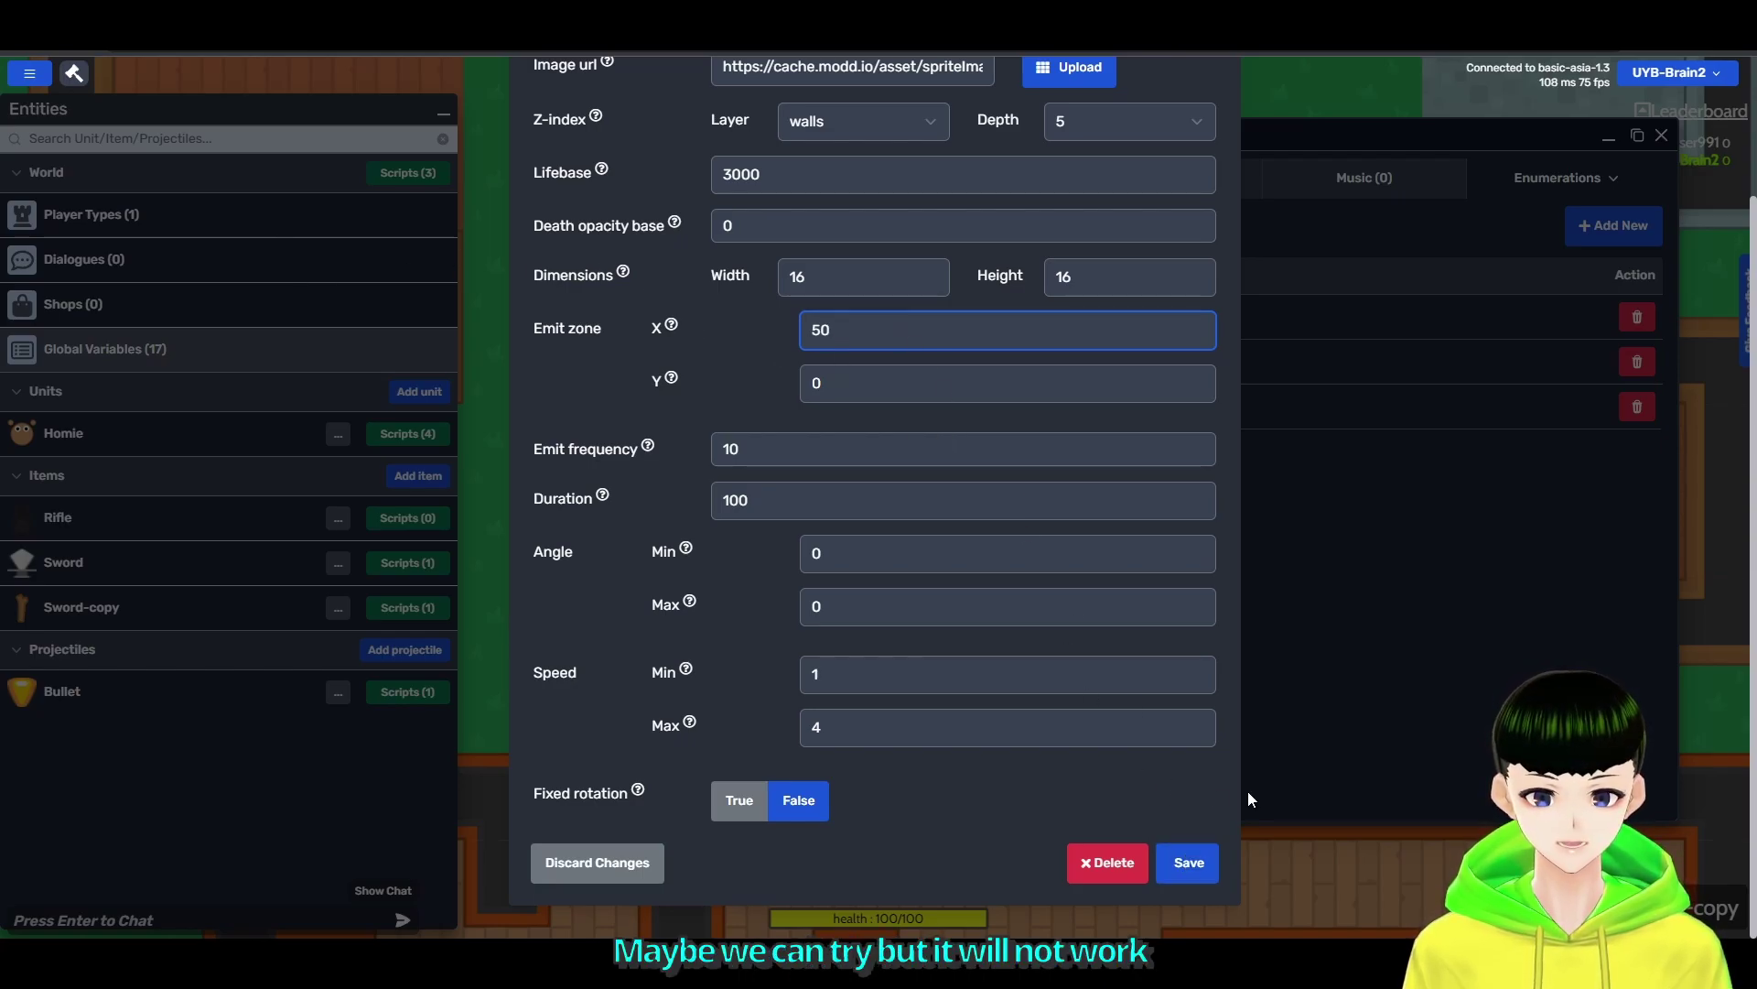
click(1189, 862)
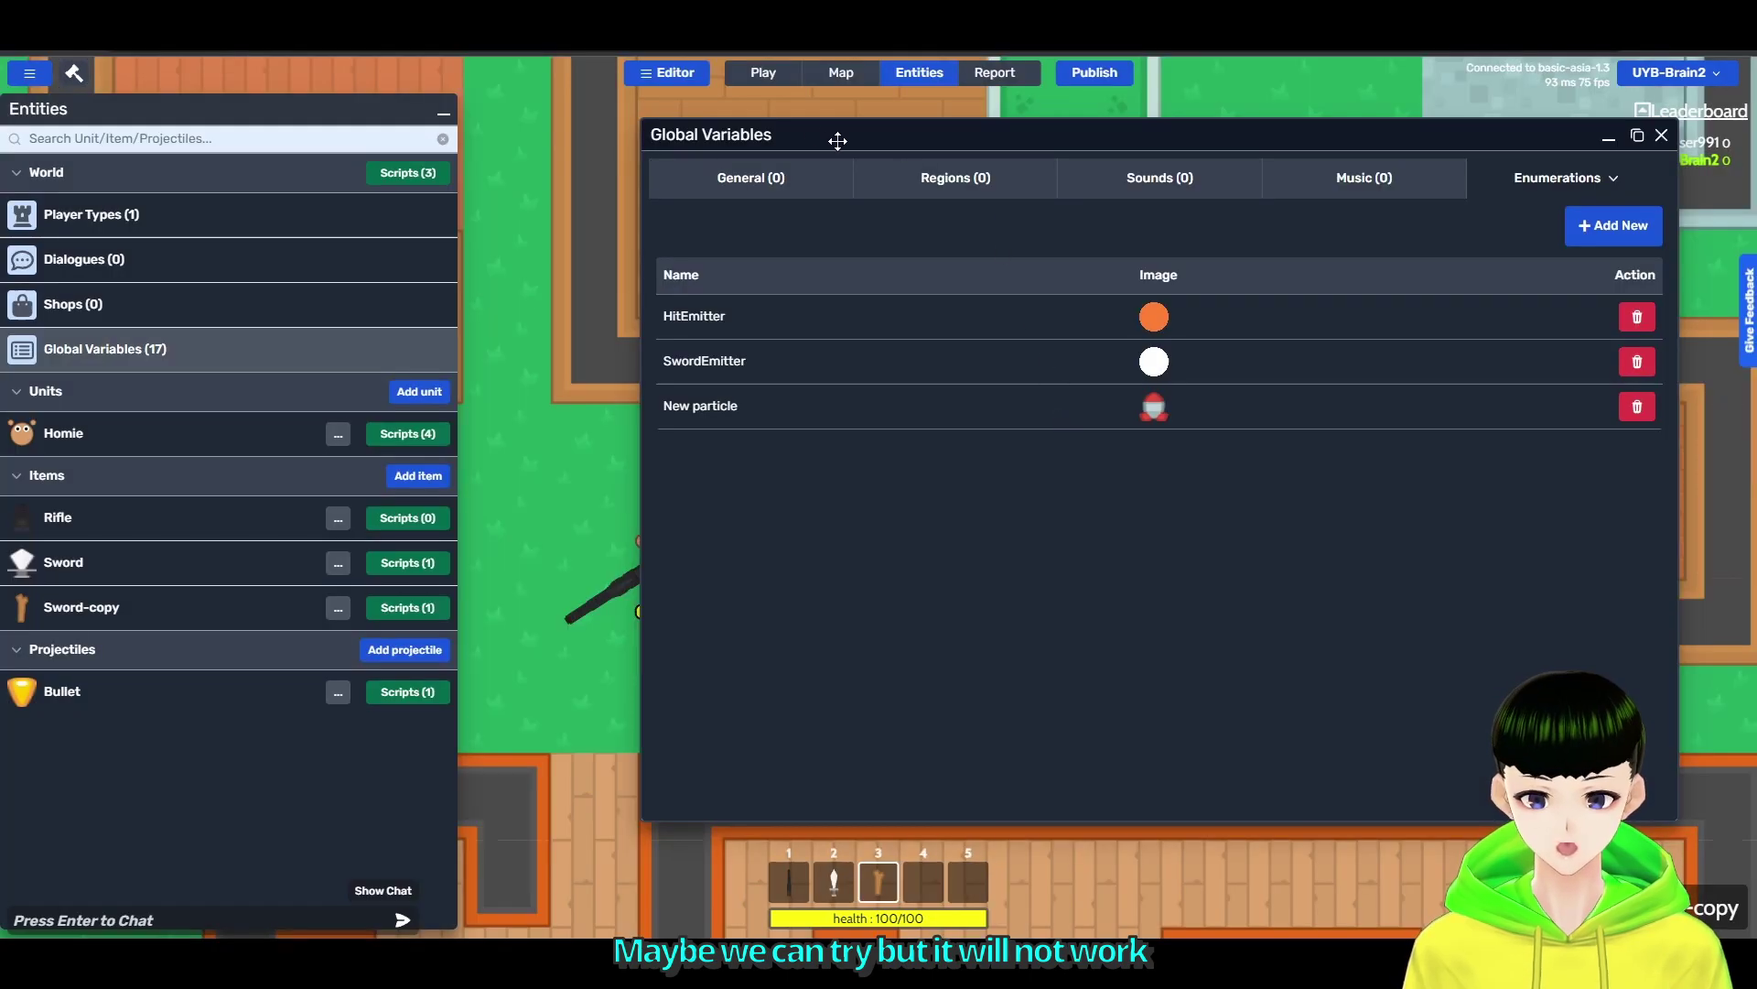
click(764, 72)
key(d)
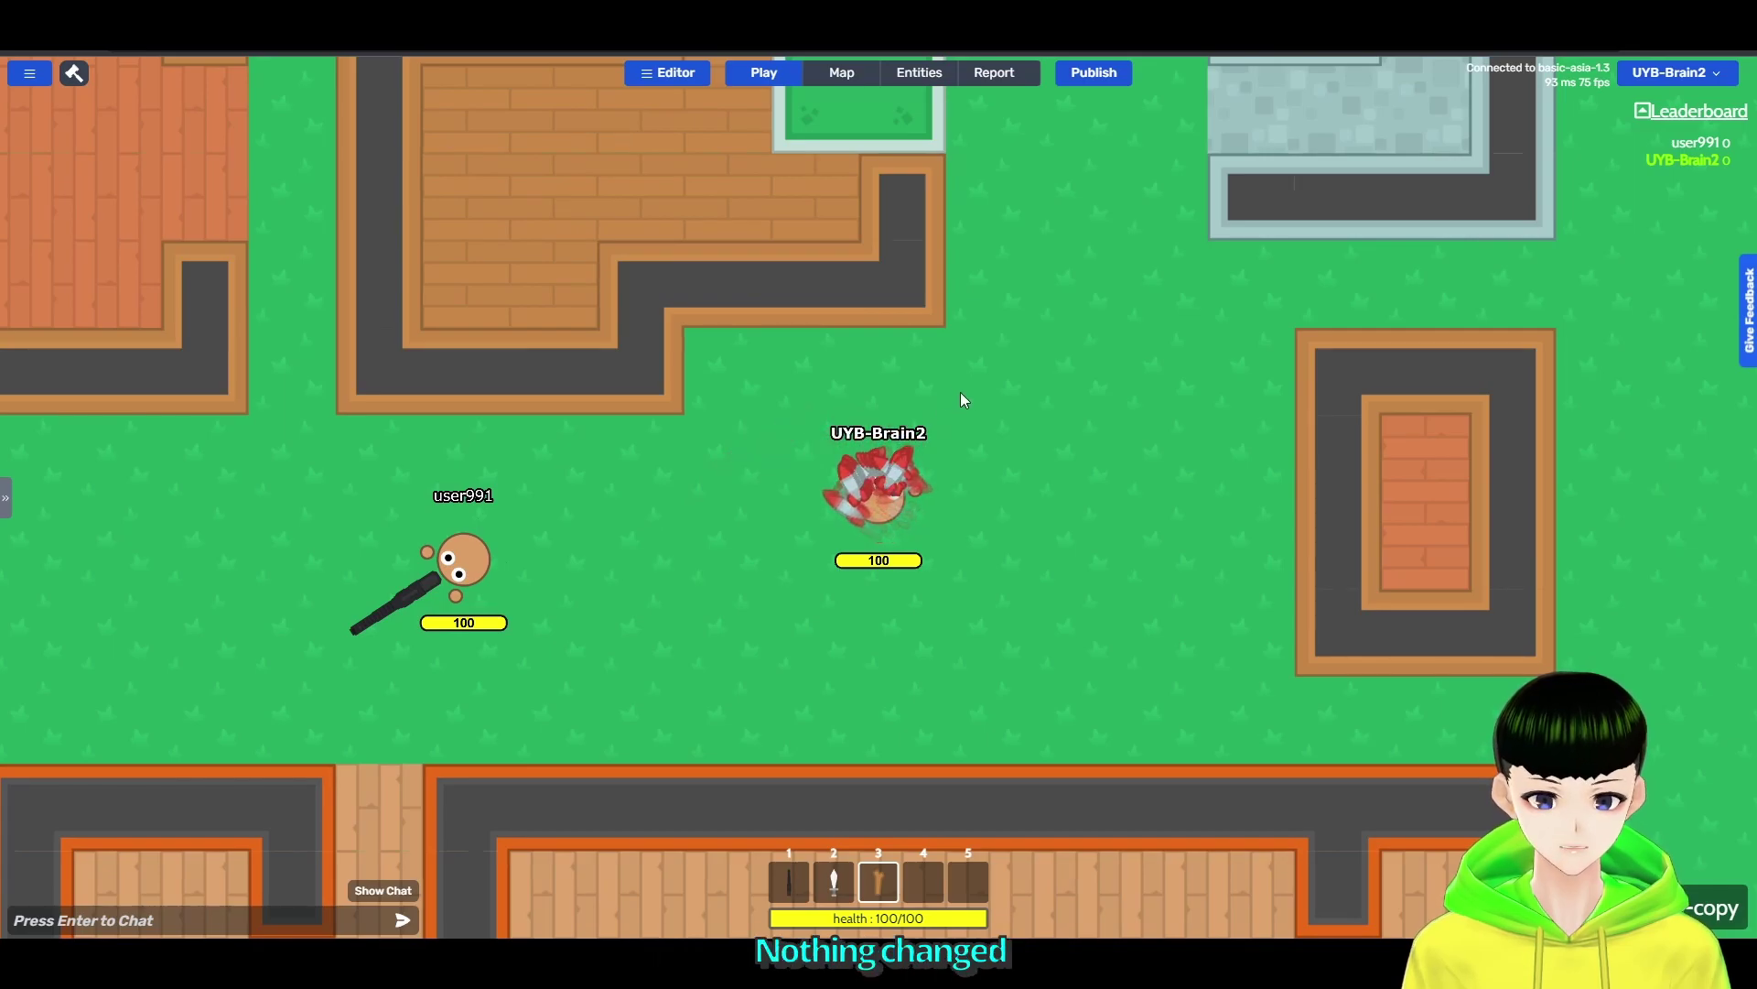
Open the New particle settings and set Emit zone Y to 1.
click(918, 72)
click(827, 406)
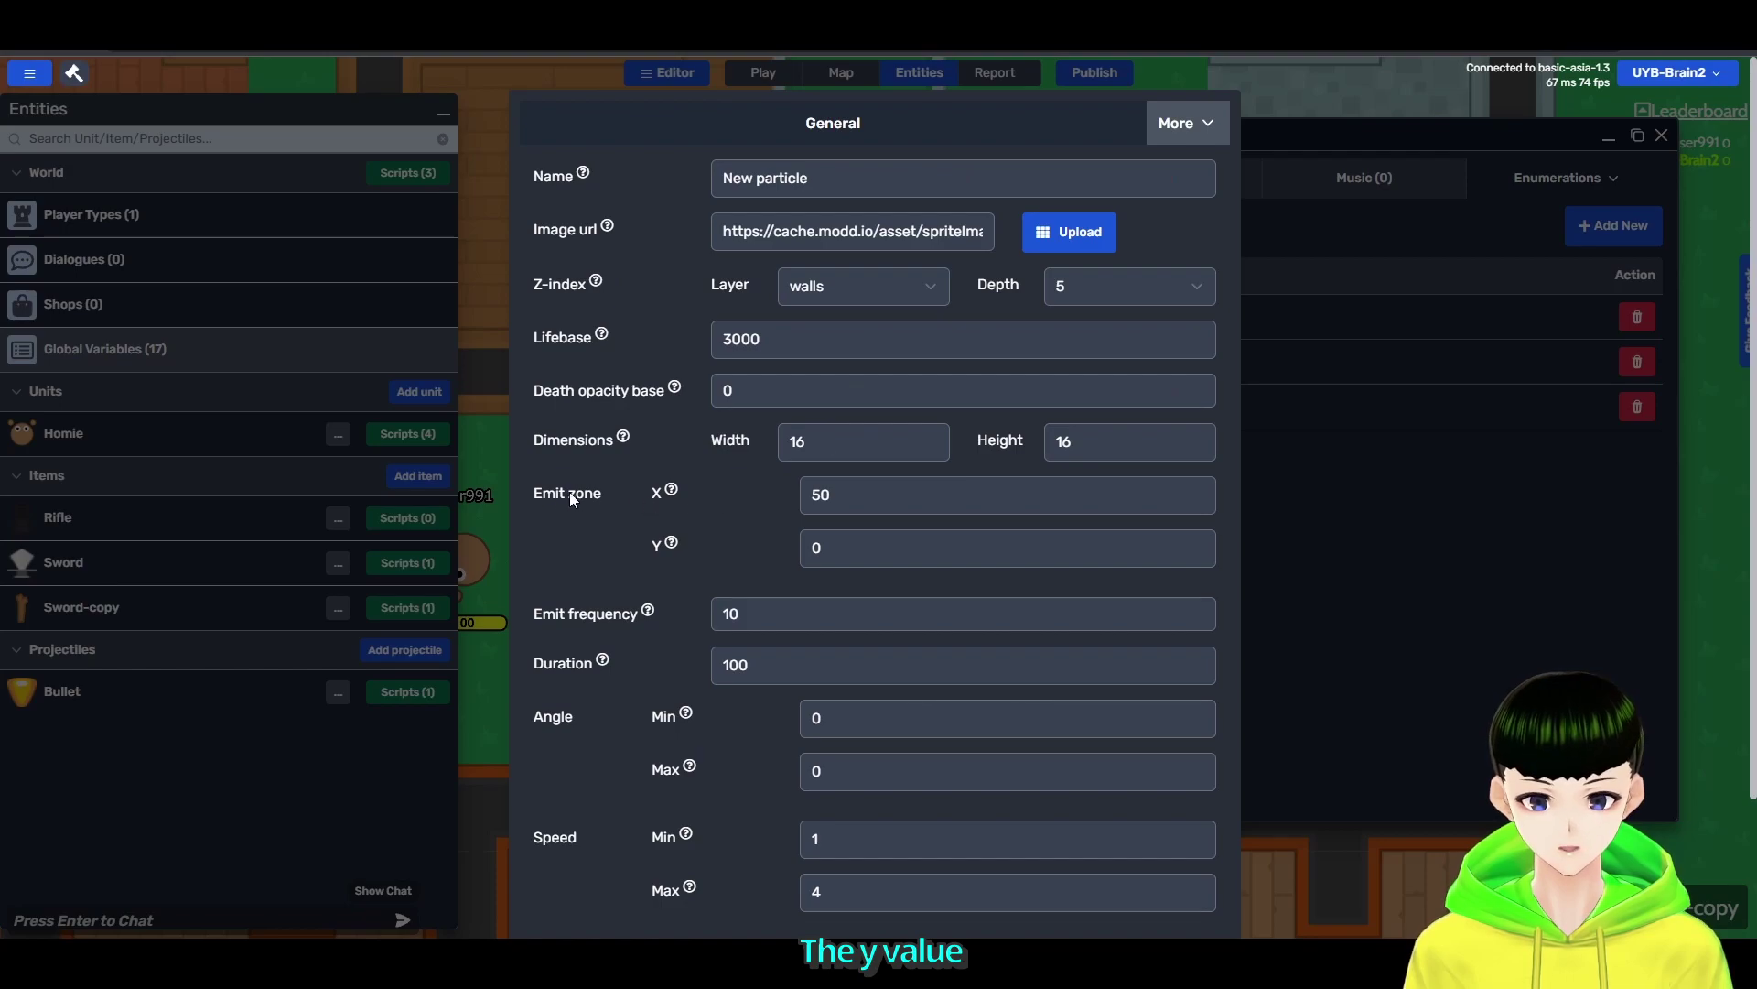
click(815, 546)
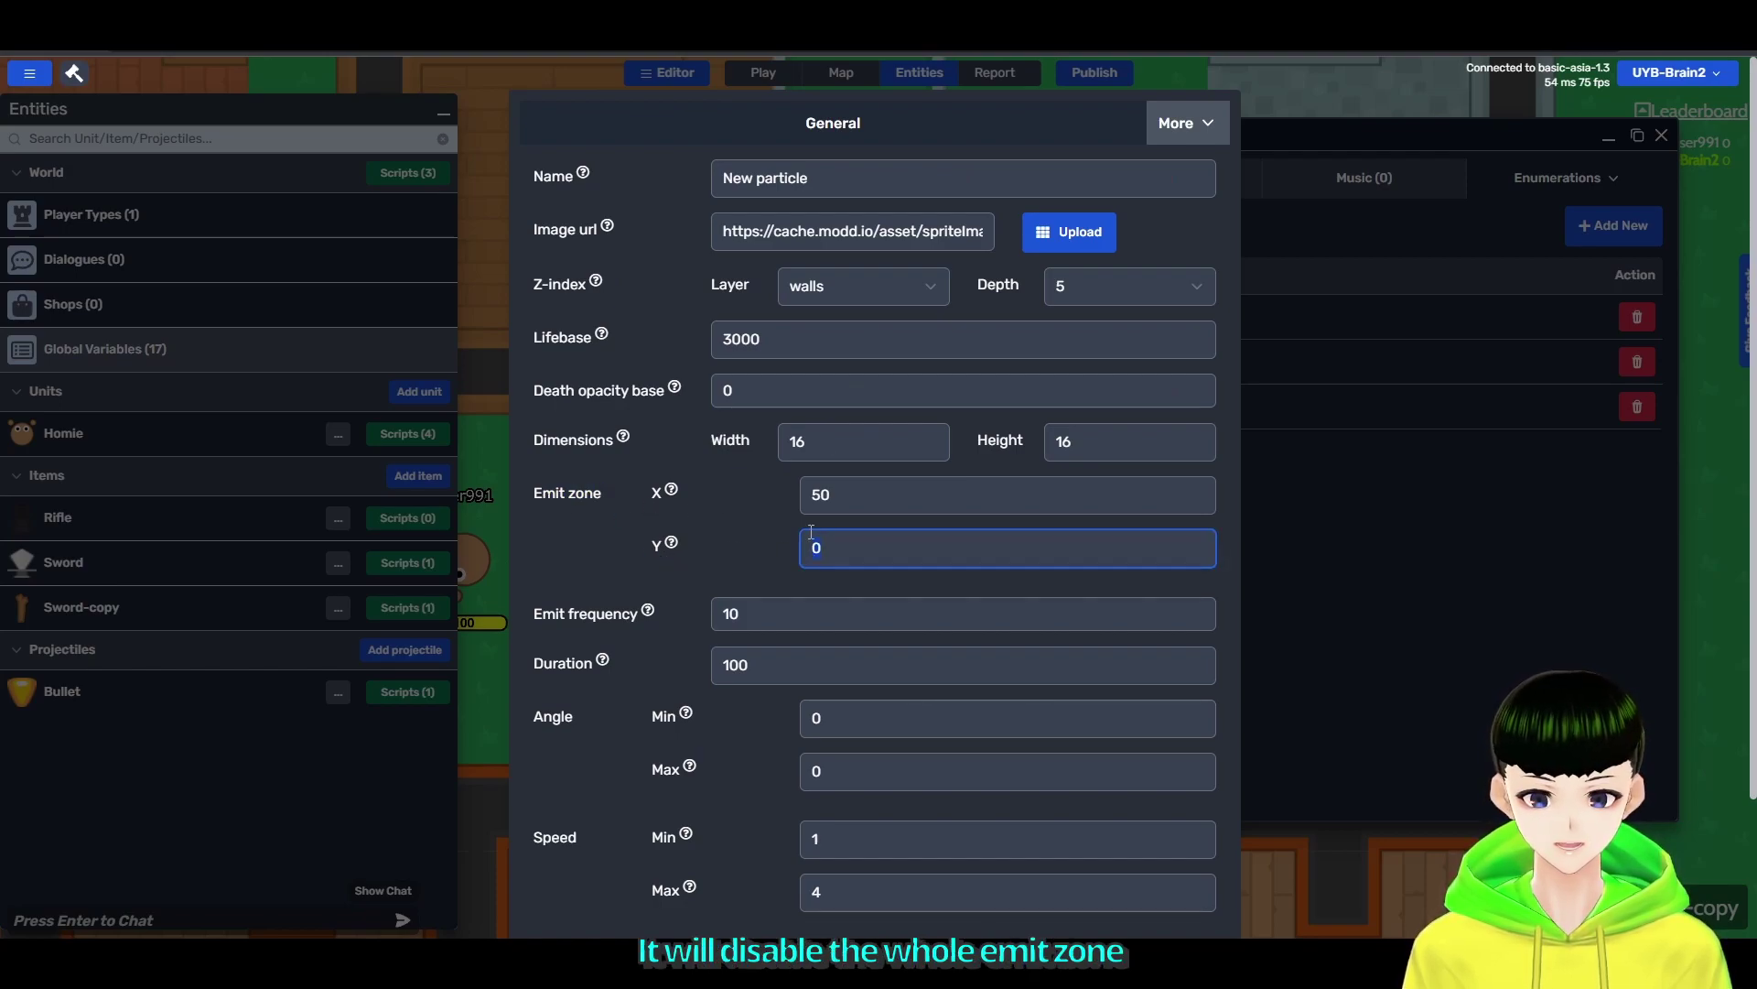
drag(613, 492, 545, 494)
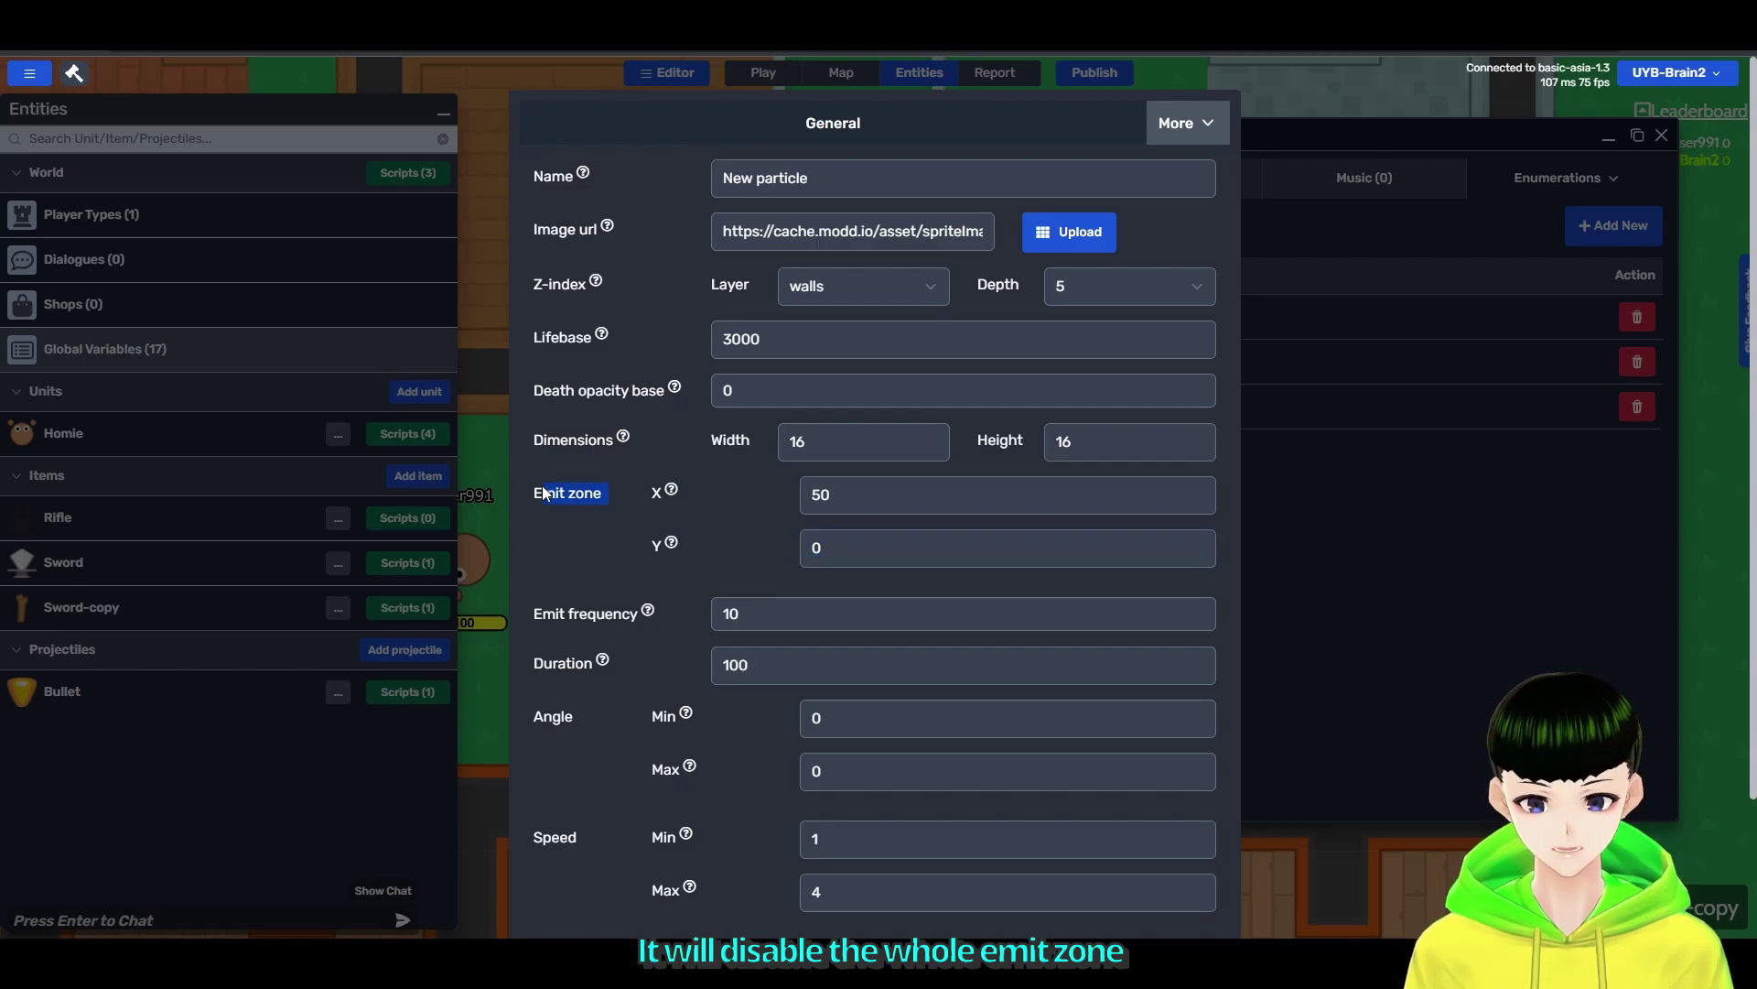
click(814, 547)
text(1)
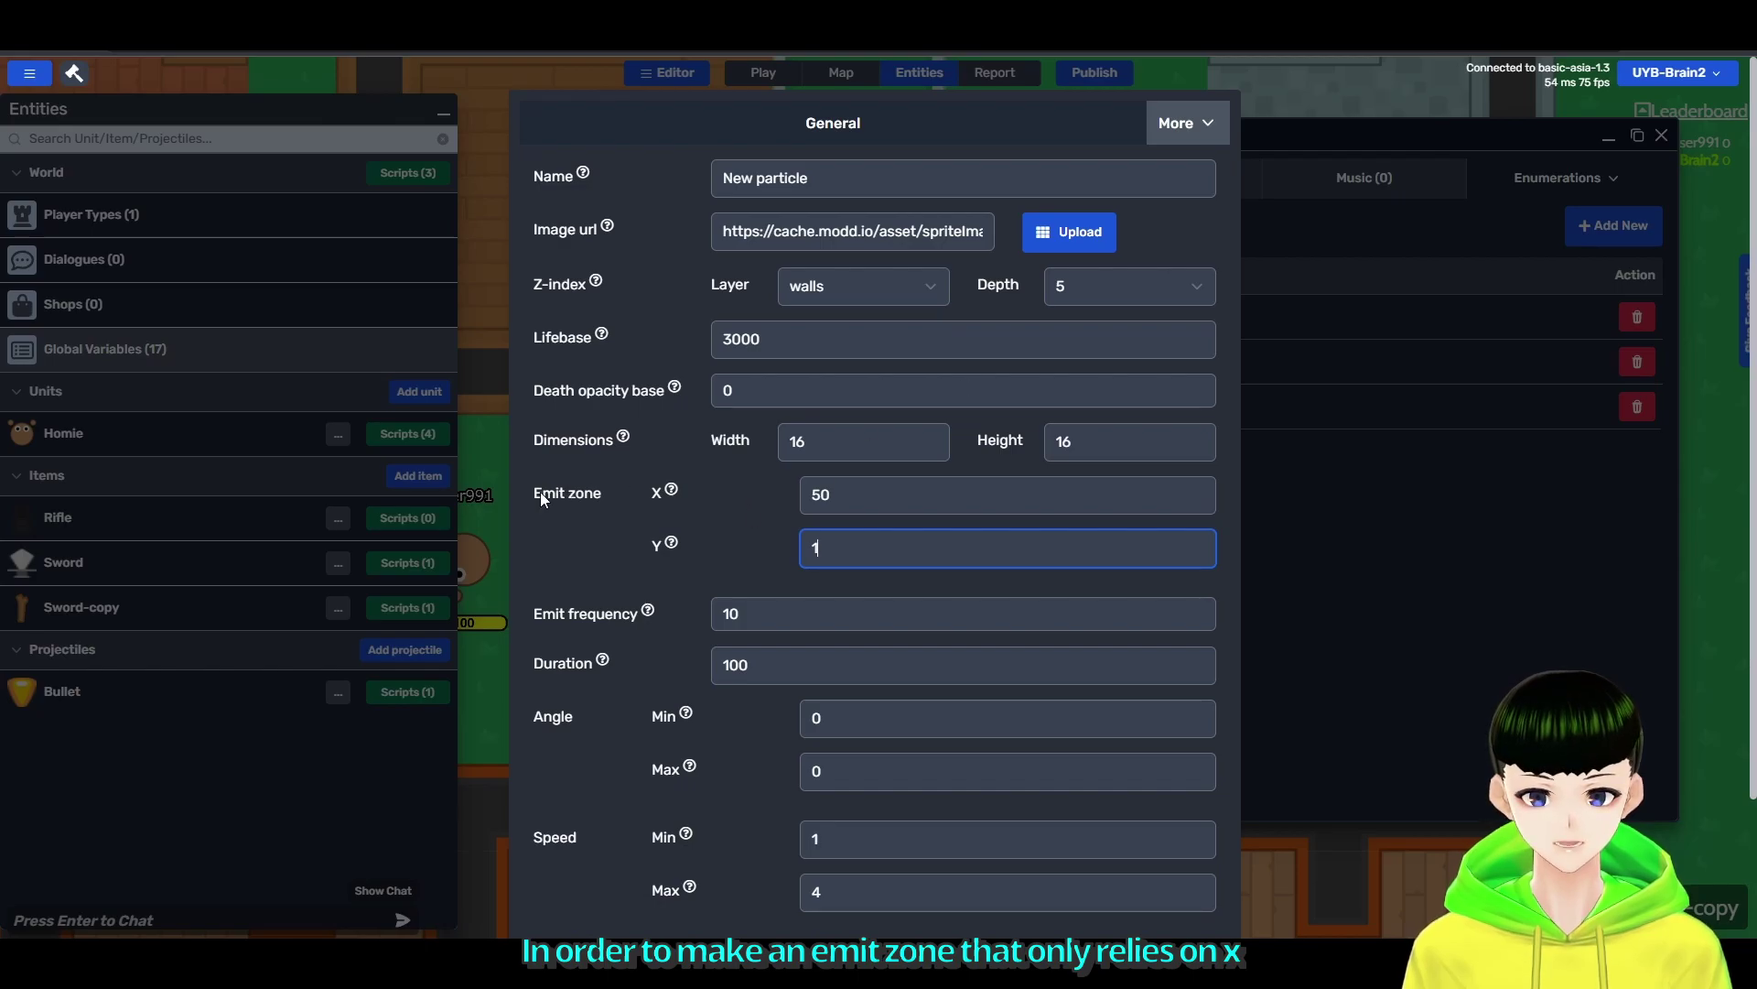
drag(533, 492, 595, 493)
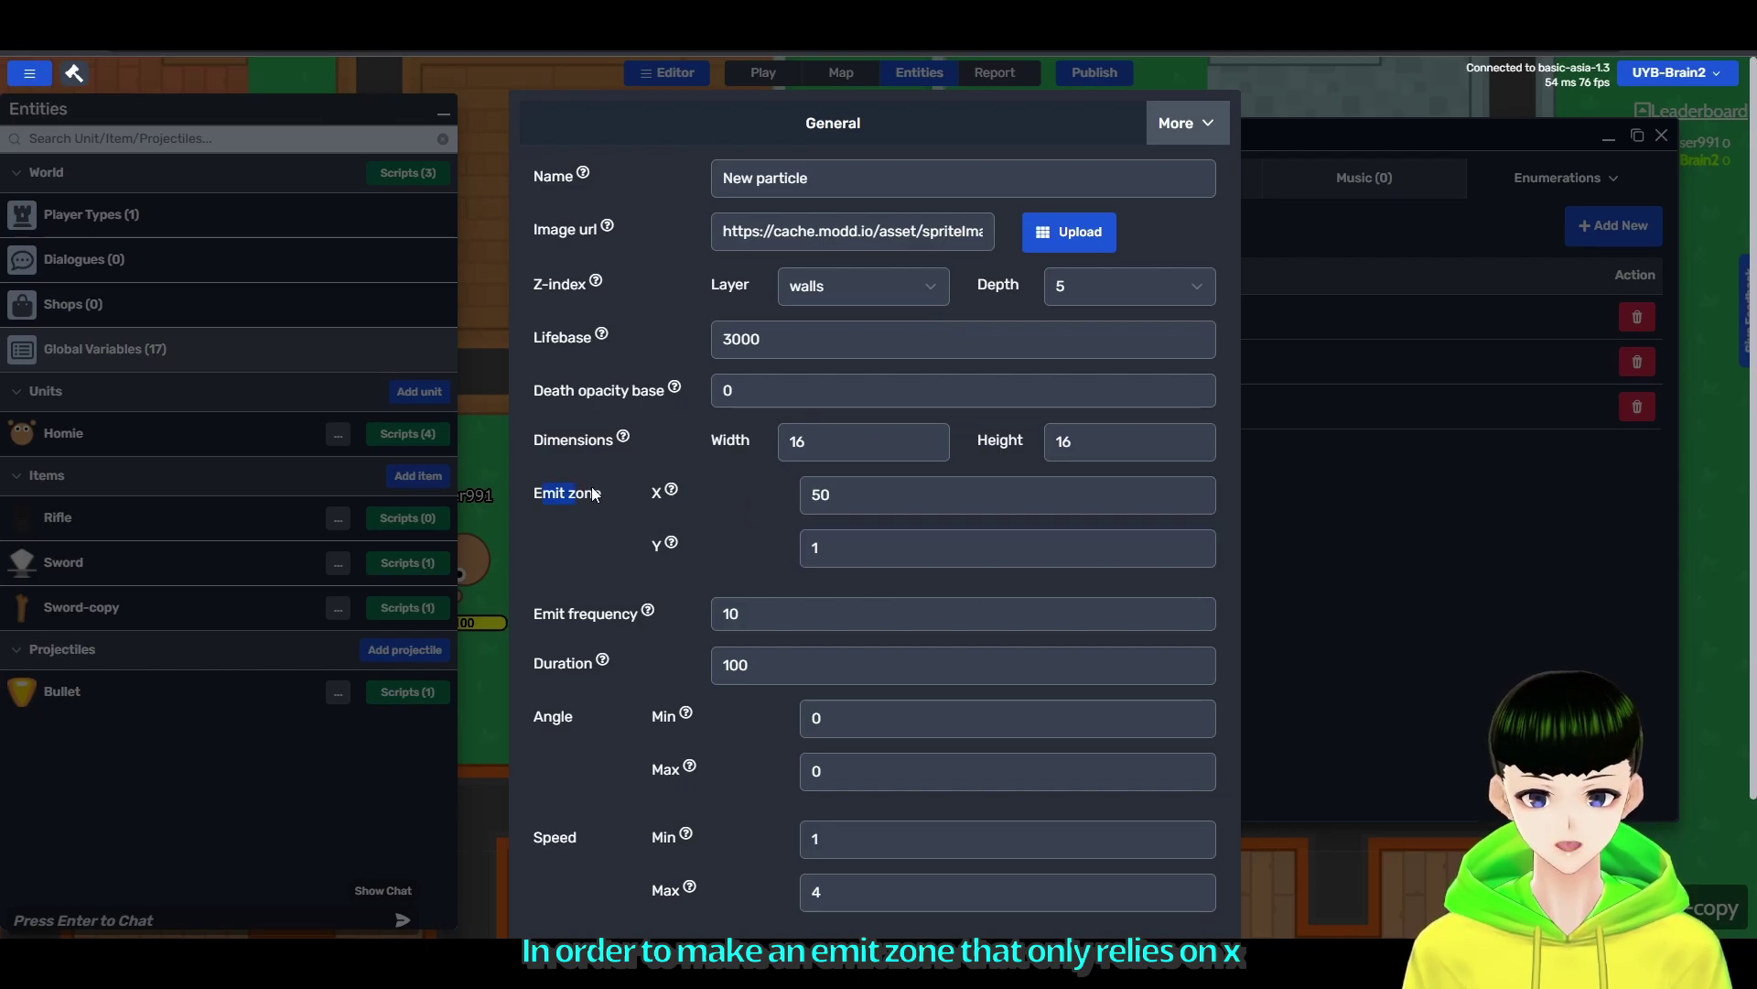
double_click(656, 493)
scroll(824, 466, down, 3)
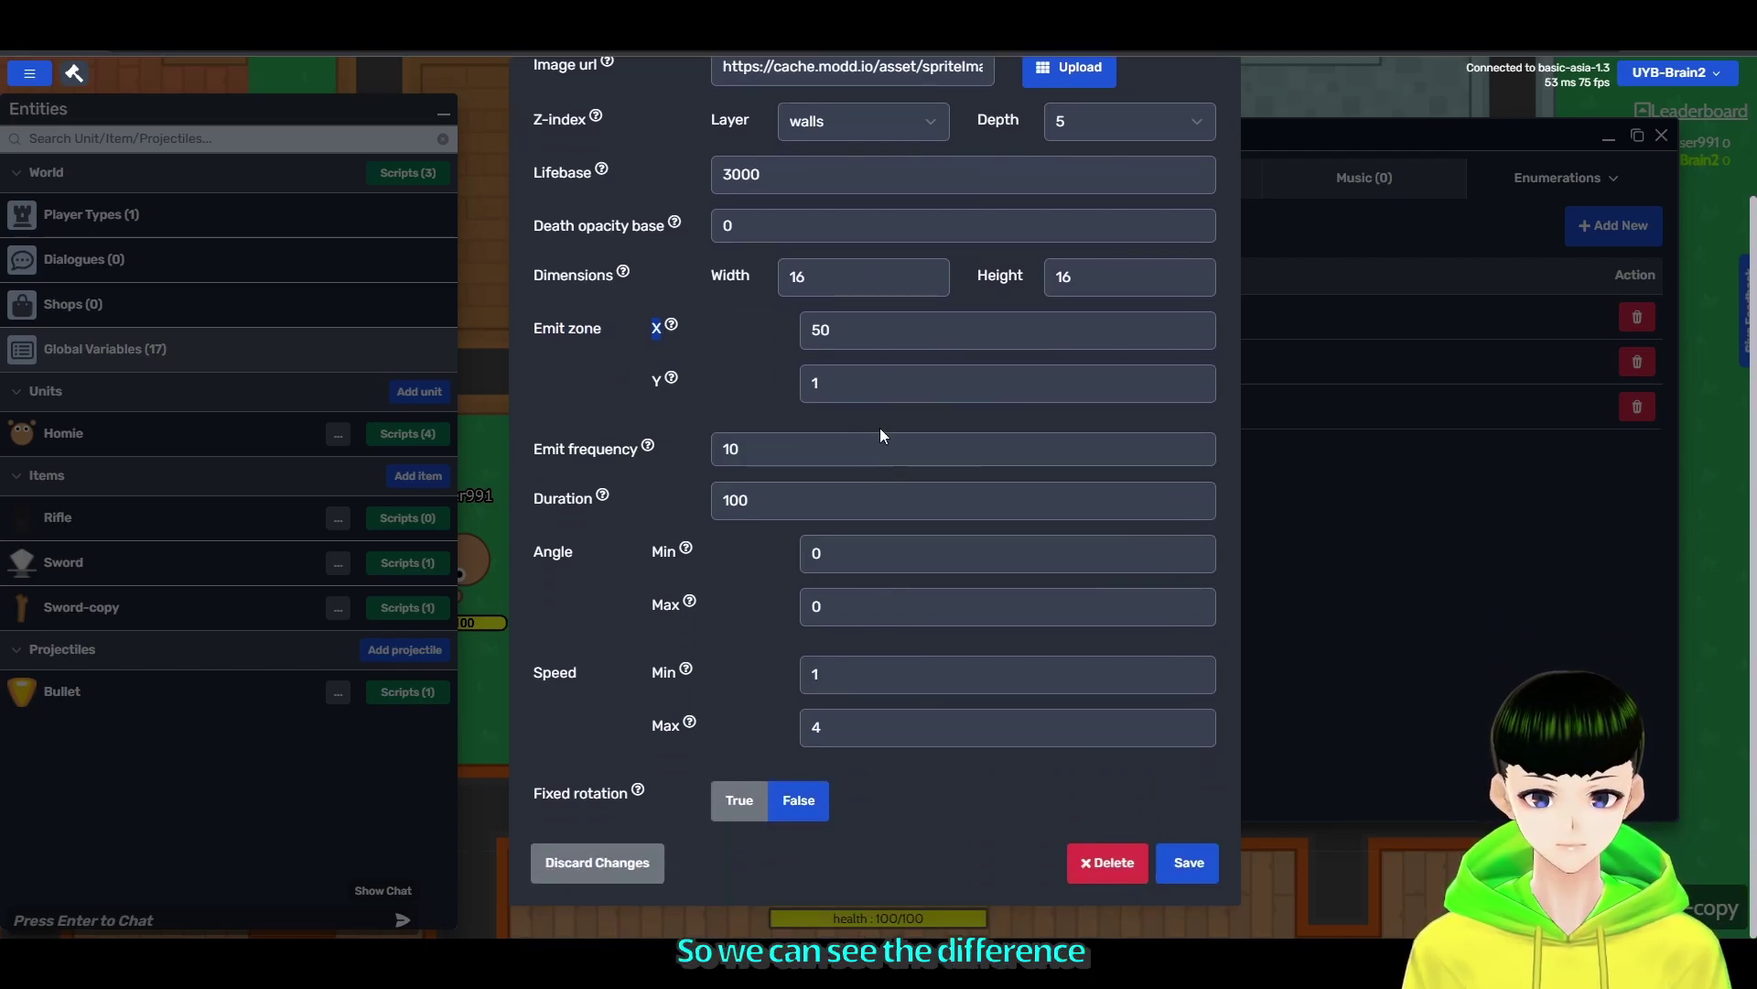
Save the 50 by 1 emit zone, playtest it, and reopen the New particle settings.
click(1188, 862)
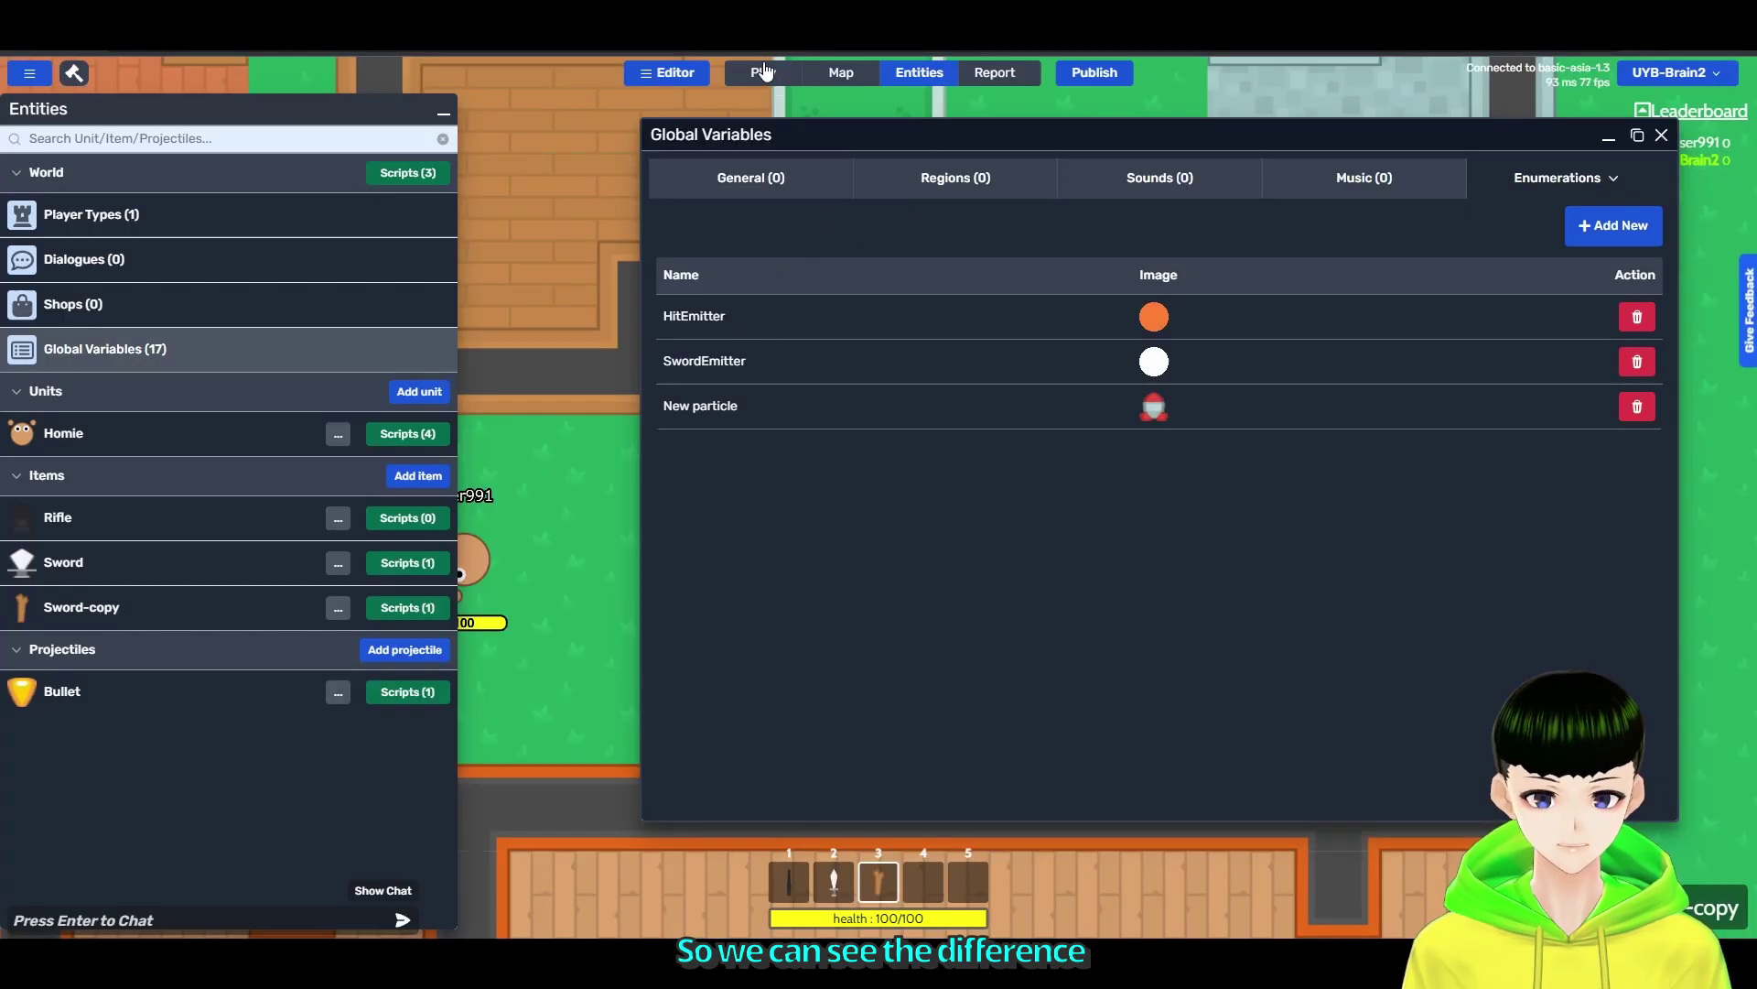
click(760, 62)
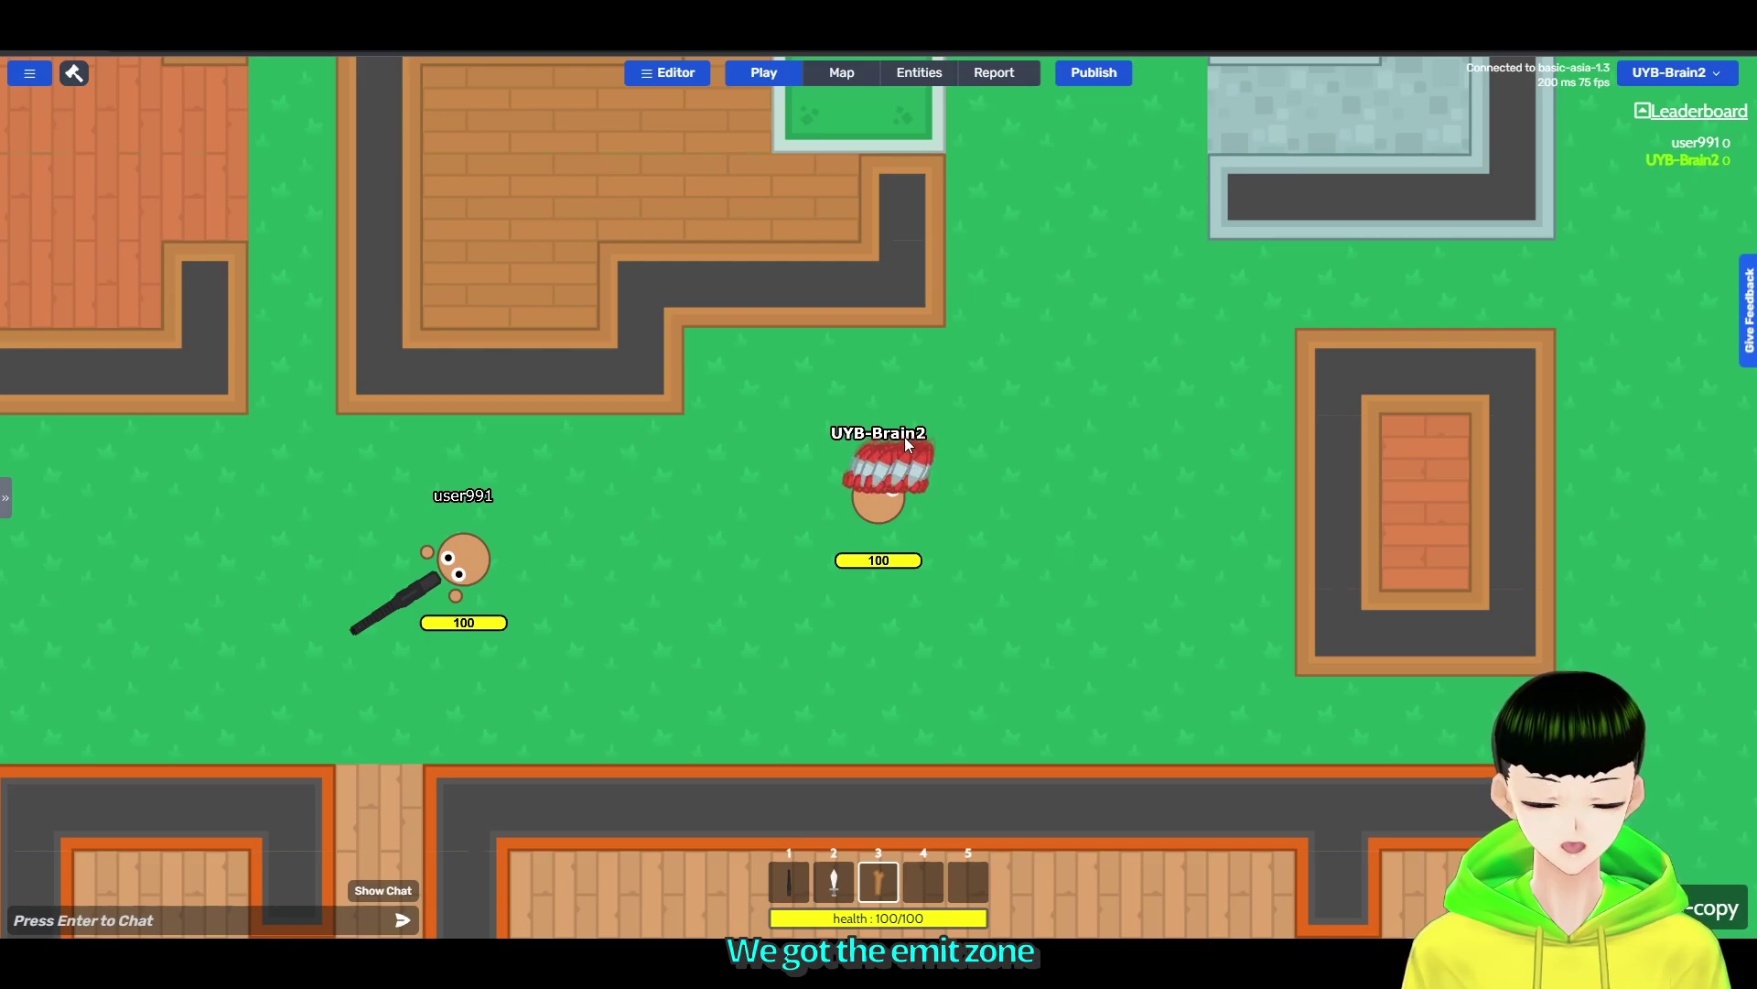
click(919, 72)
click(822, 417)
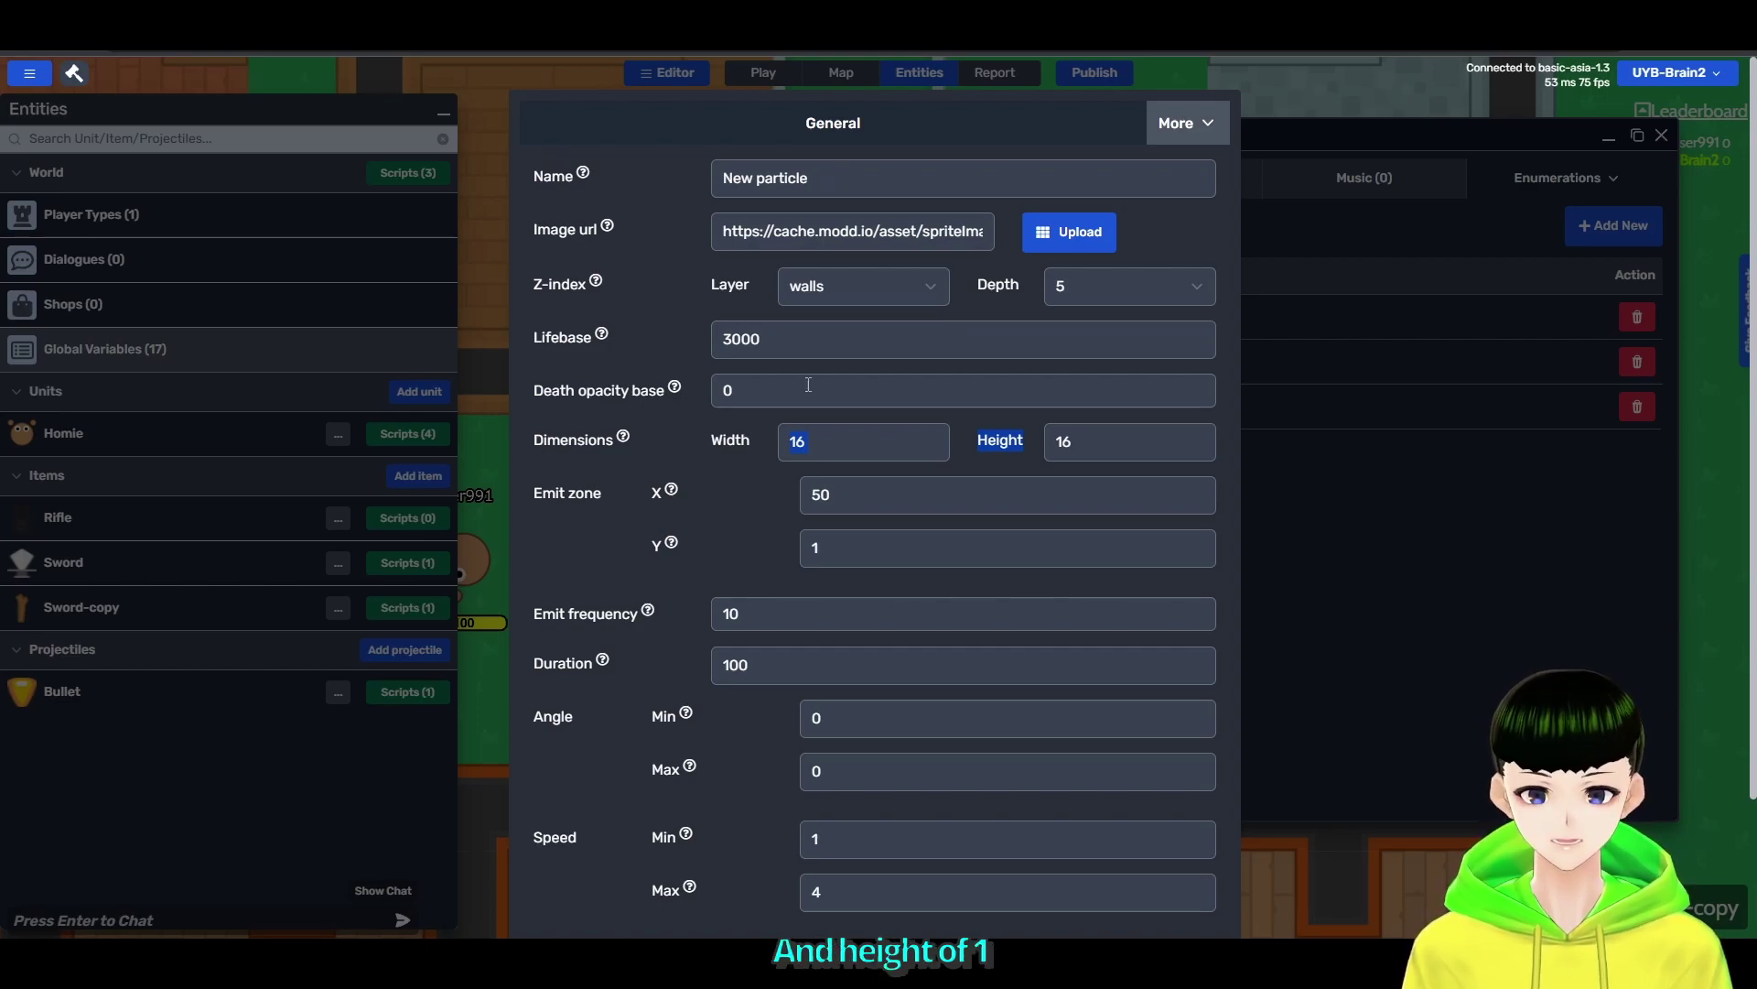
Set emit zone Y to 1000, save, and play-test the 50-by-1000 emit zone.
click(826, 545)
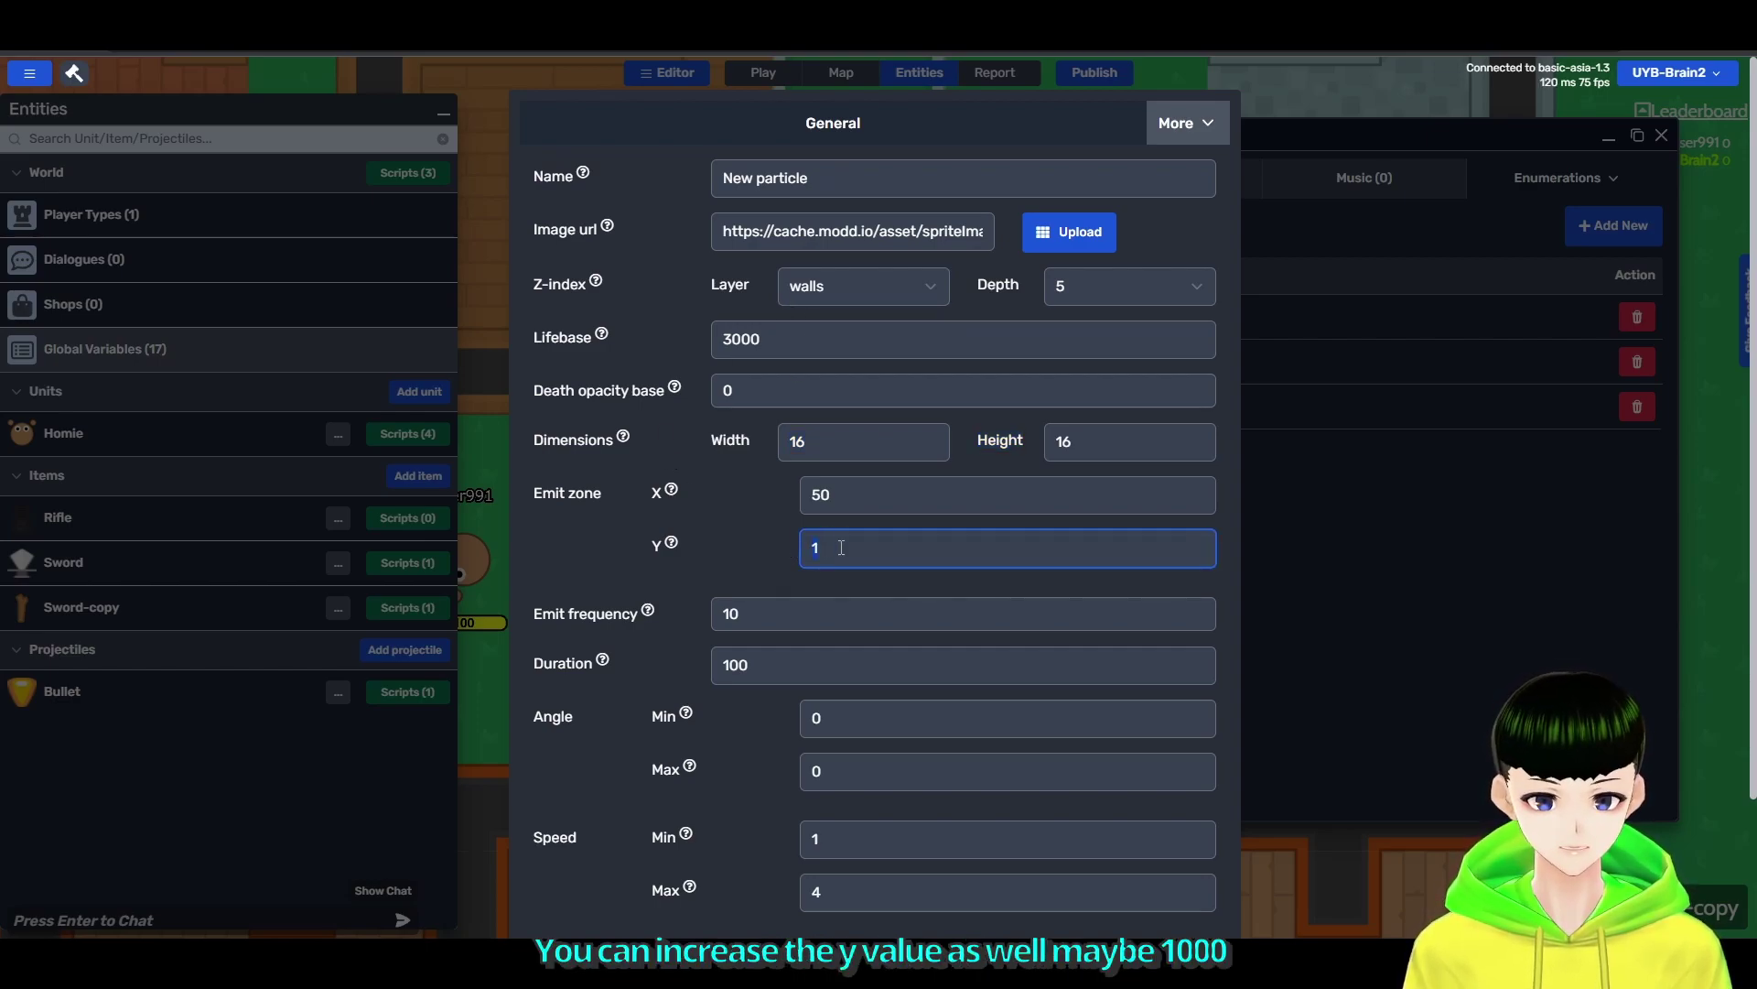
text(000)
scroll(961, 549, down, 3)
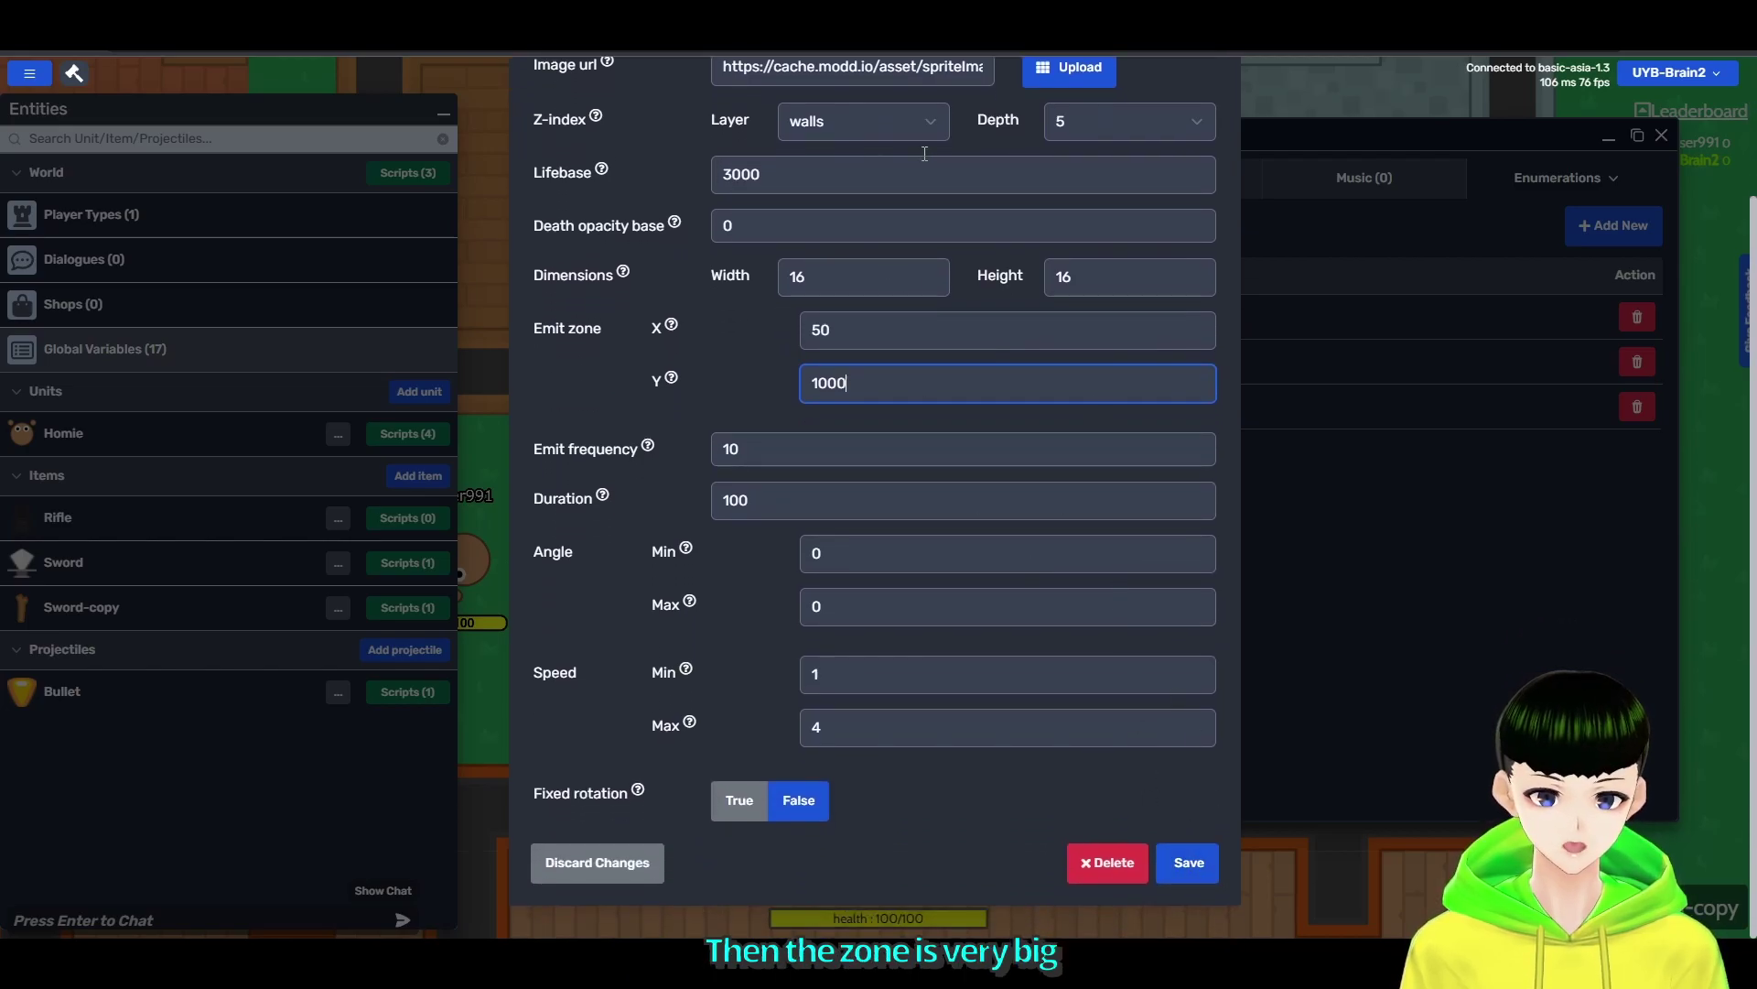
click(1190, 861)
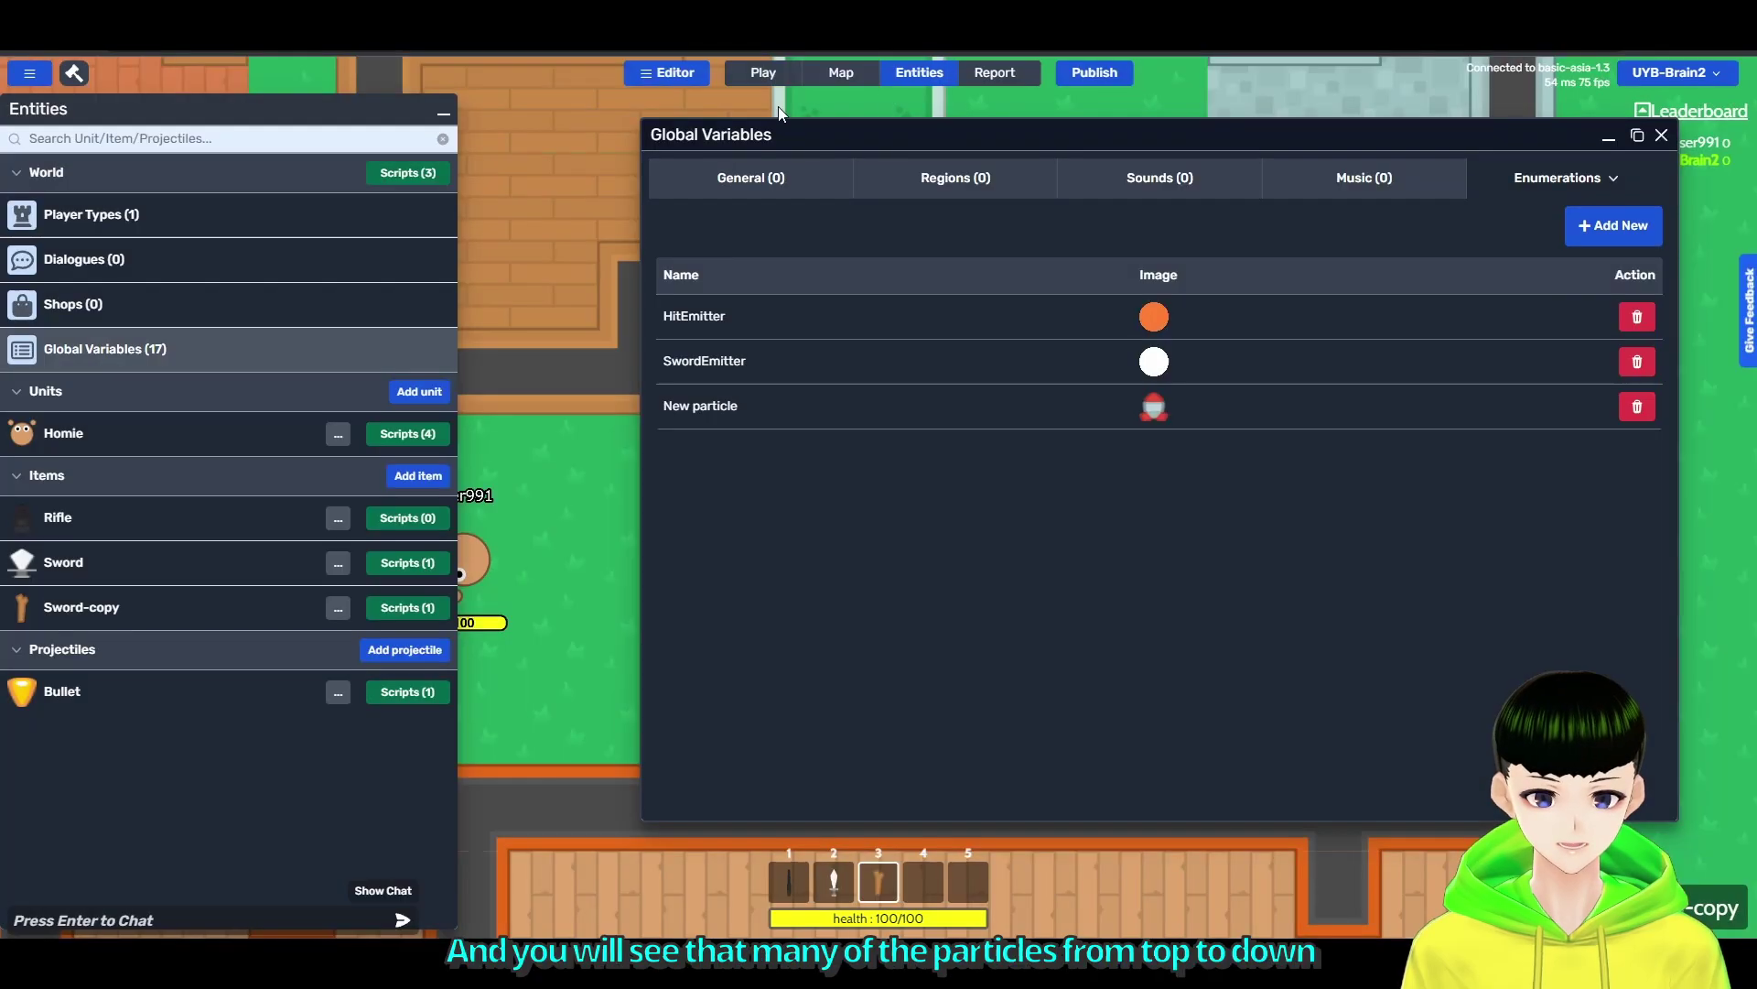
click(764, 72)
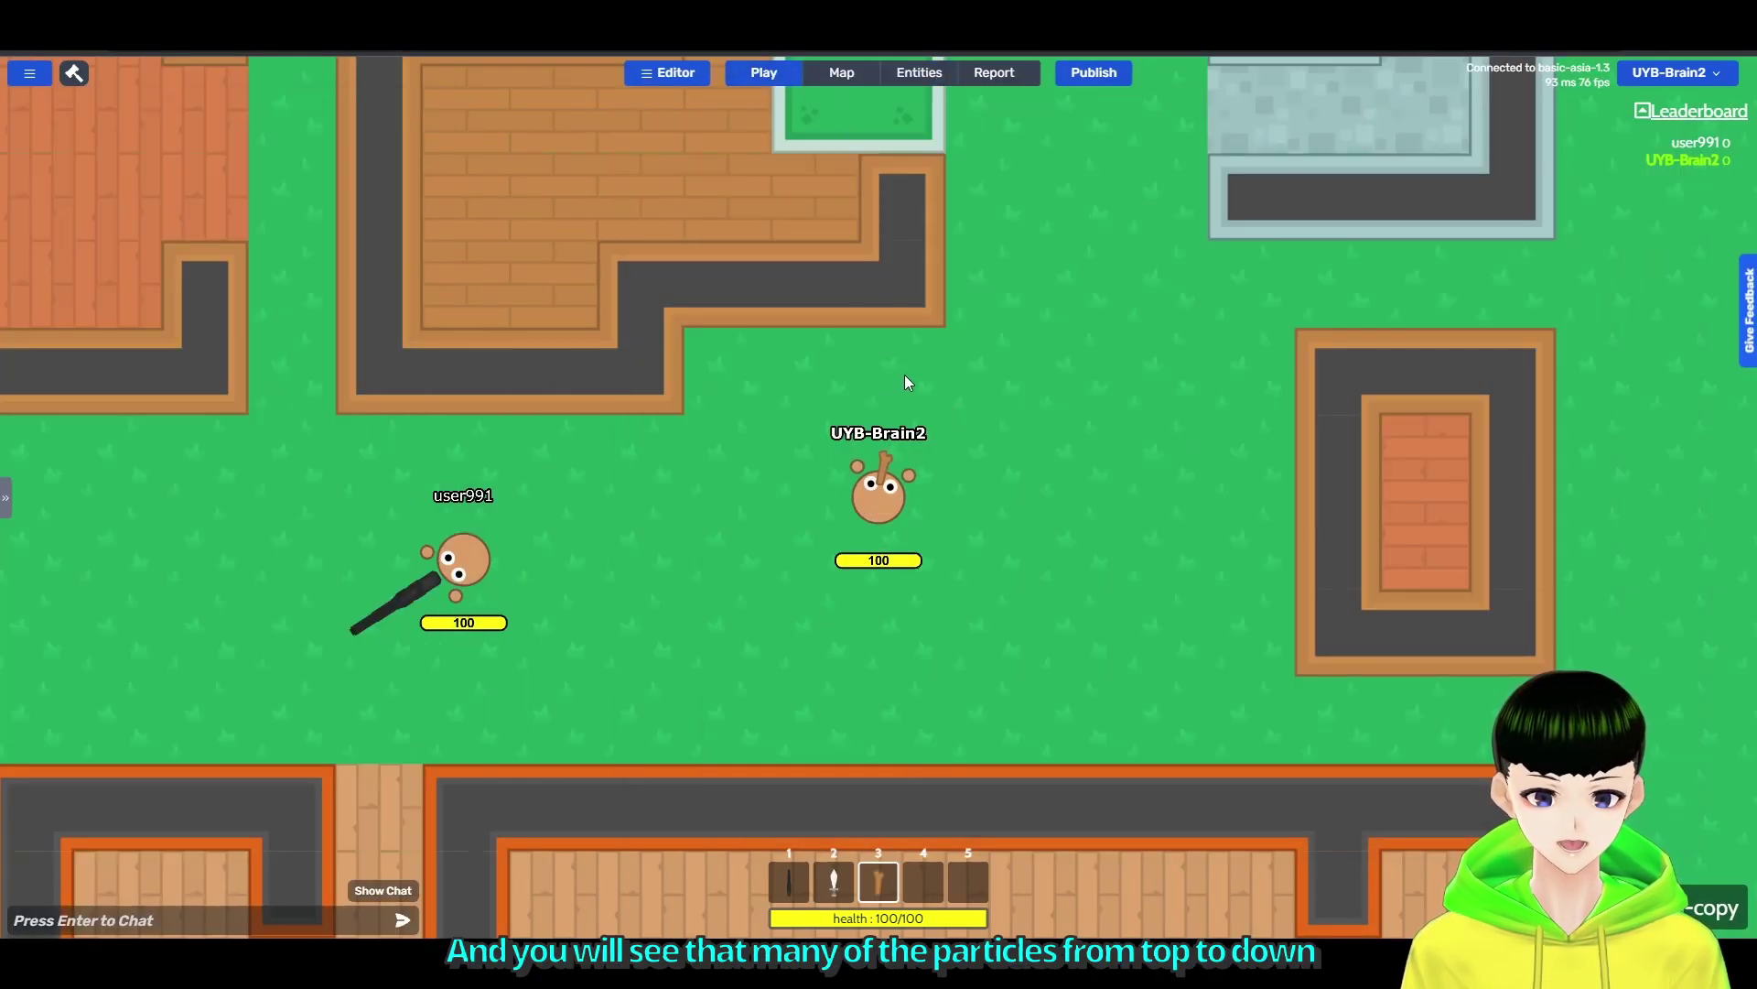
click(961, 370)
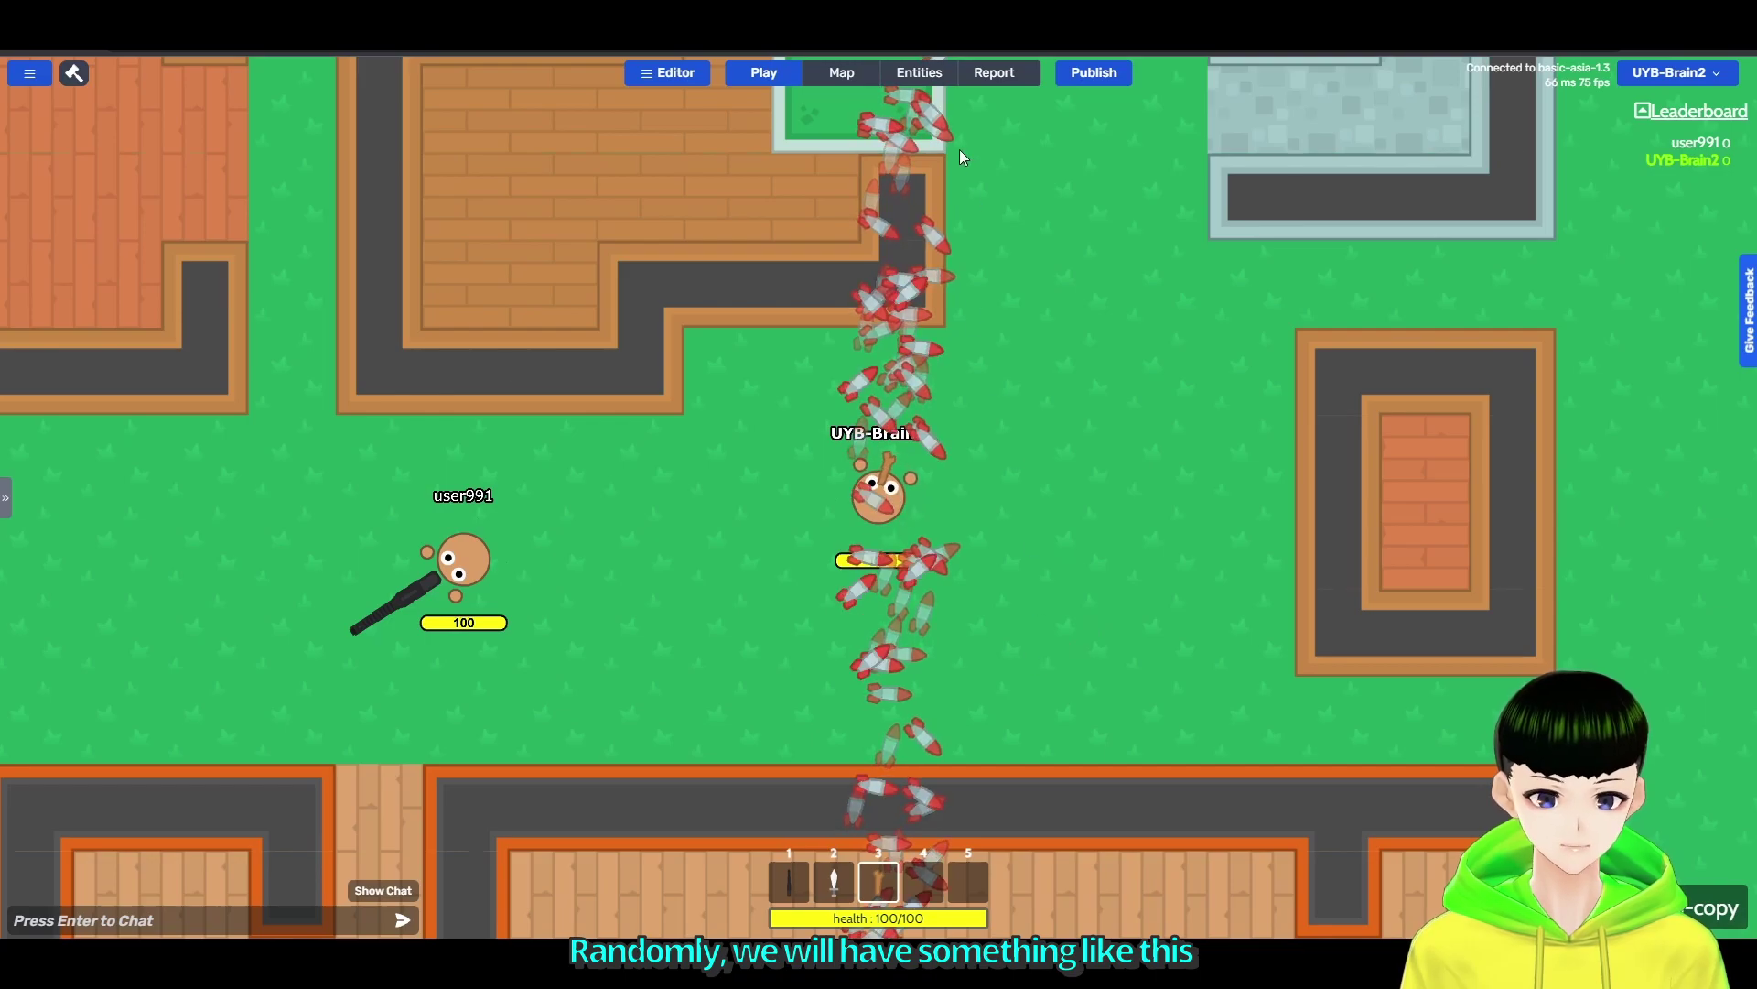
Reopen New particle from Entities and reset emit zone X and Y to 0.
click(918, 72)
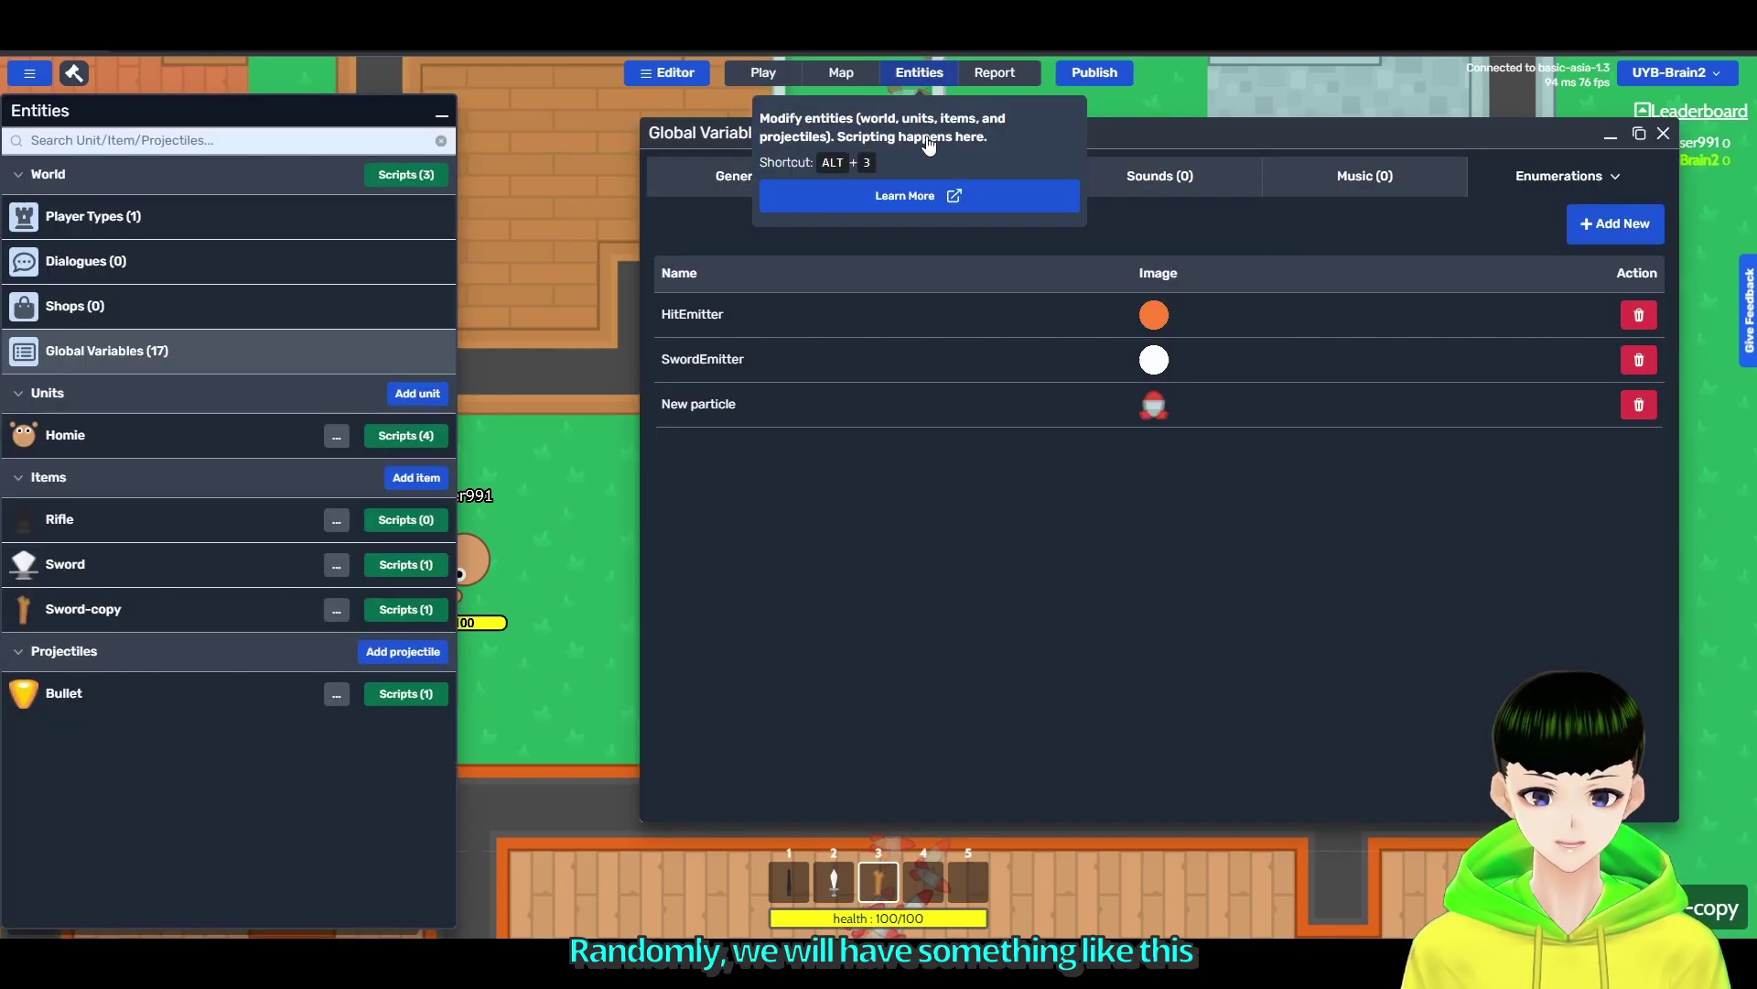
click(910, 397)
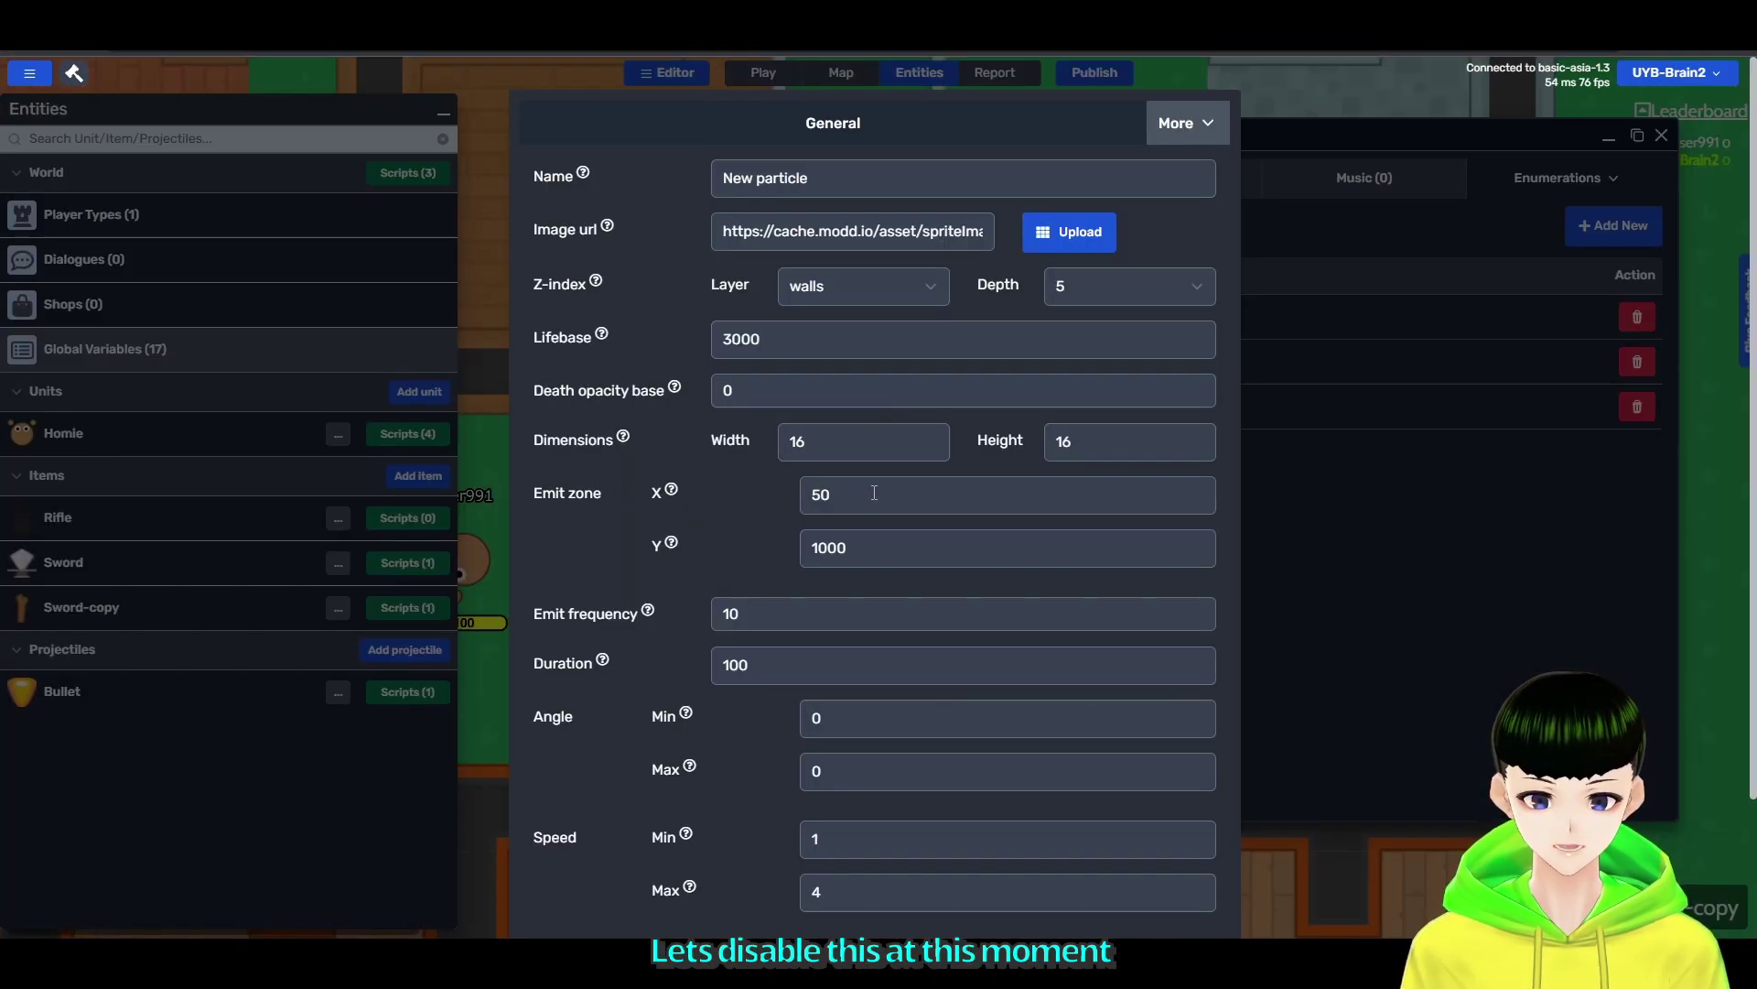
click(874, 493)
key(ctrl+a)
text(0)
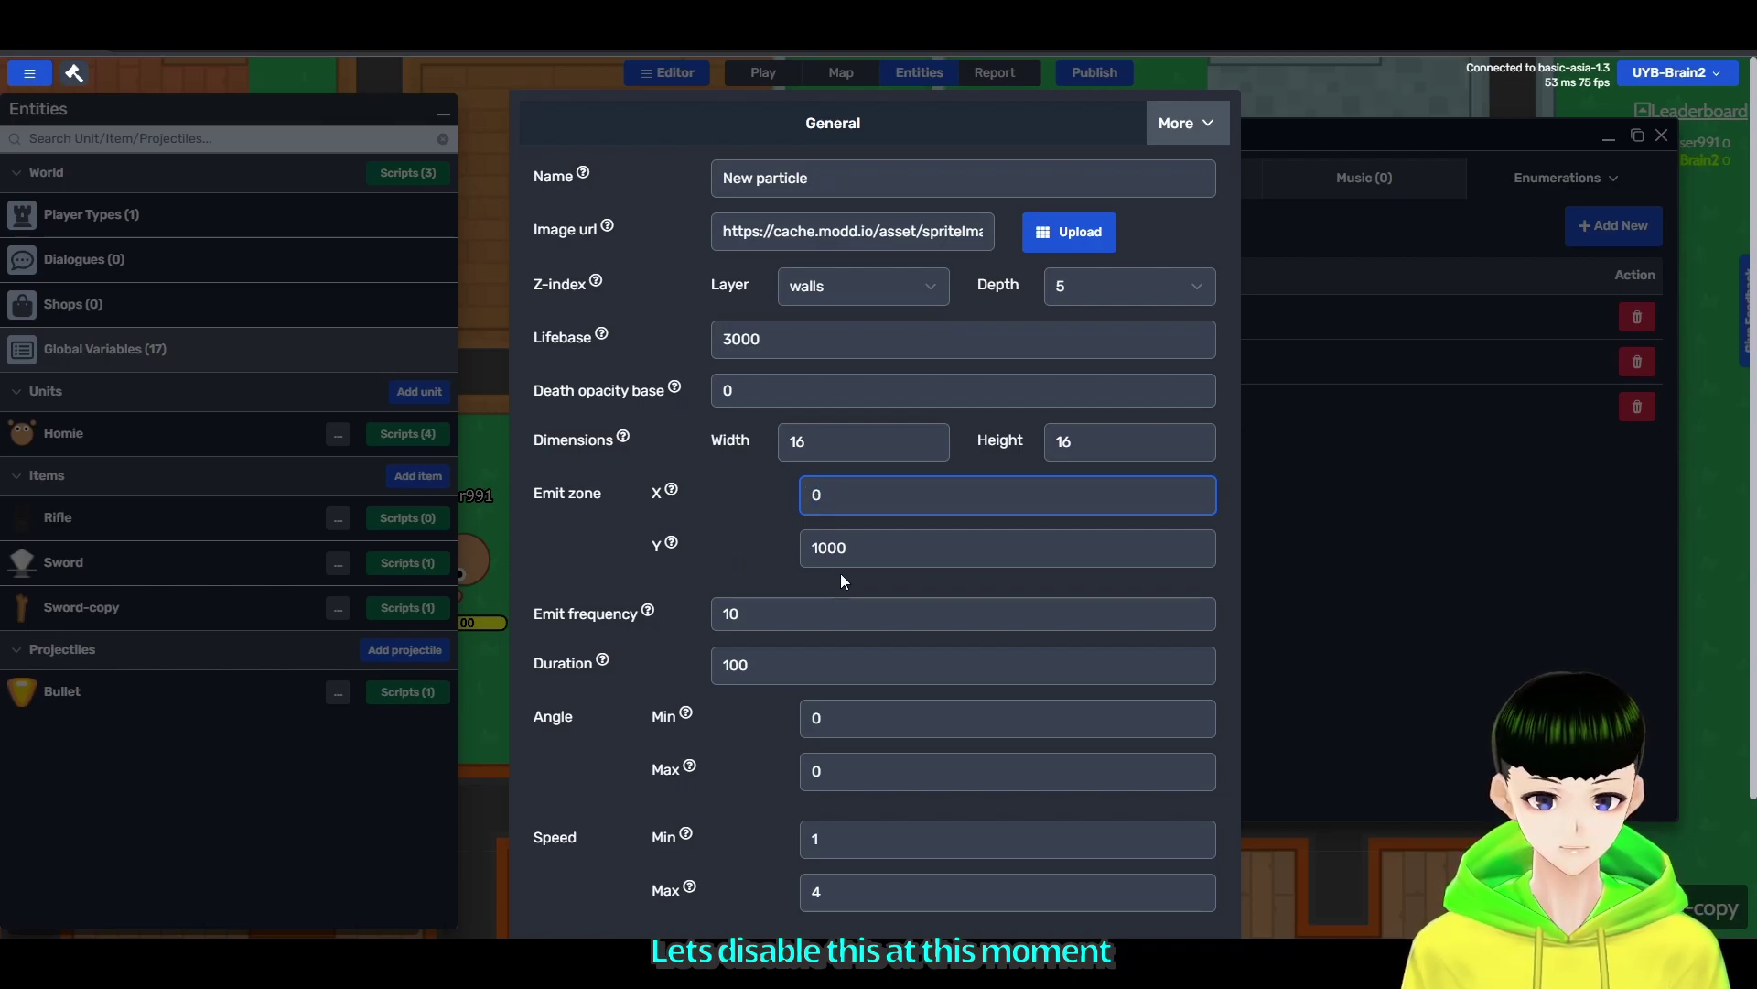
click(879, 547)
key(ctrl+a)
text(0)
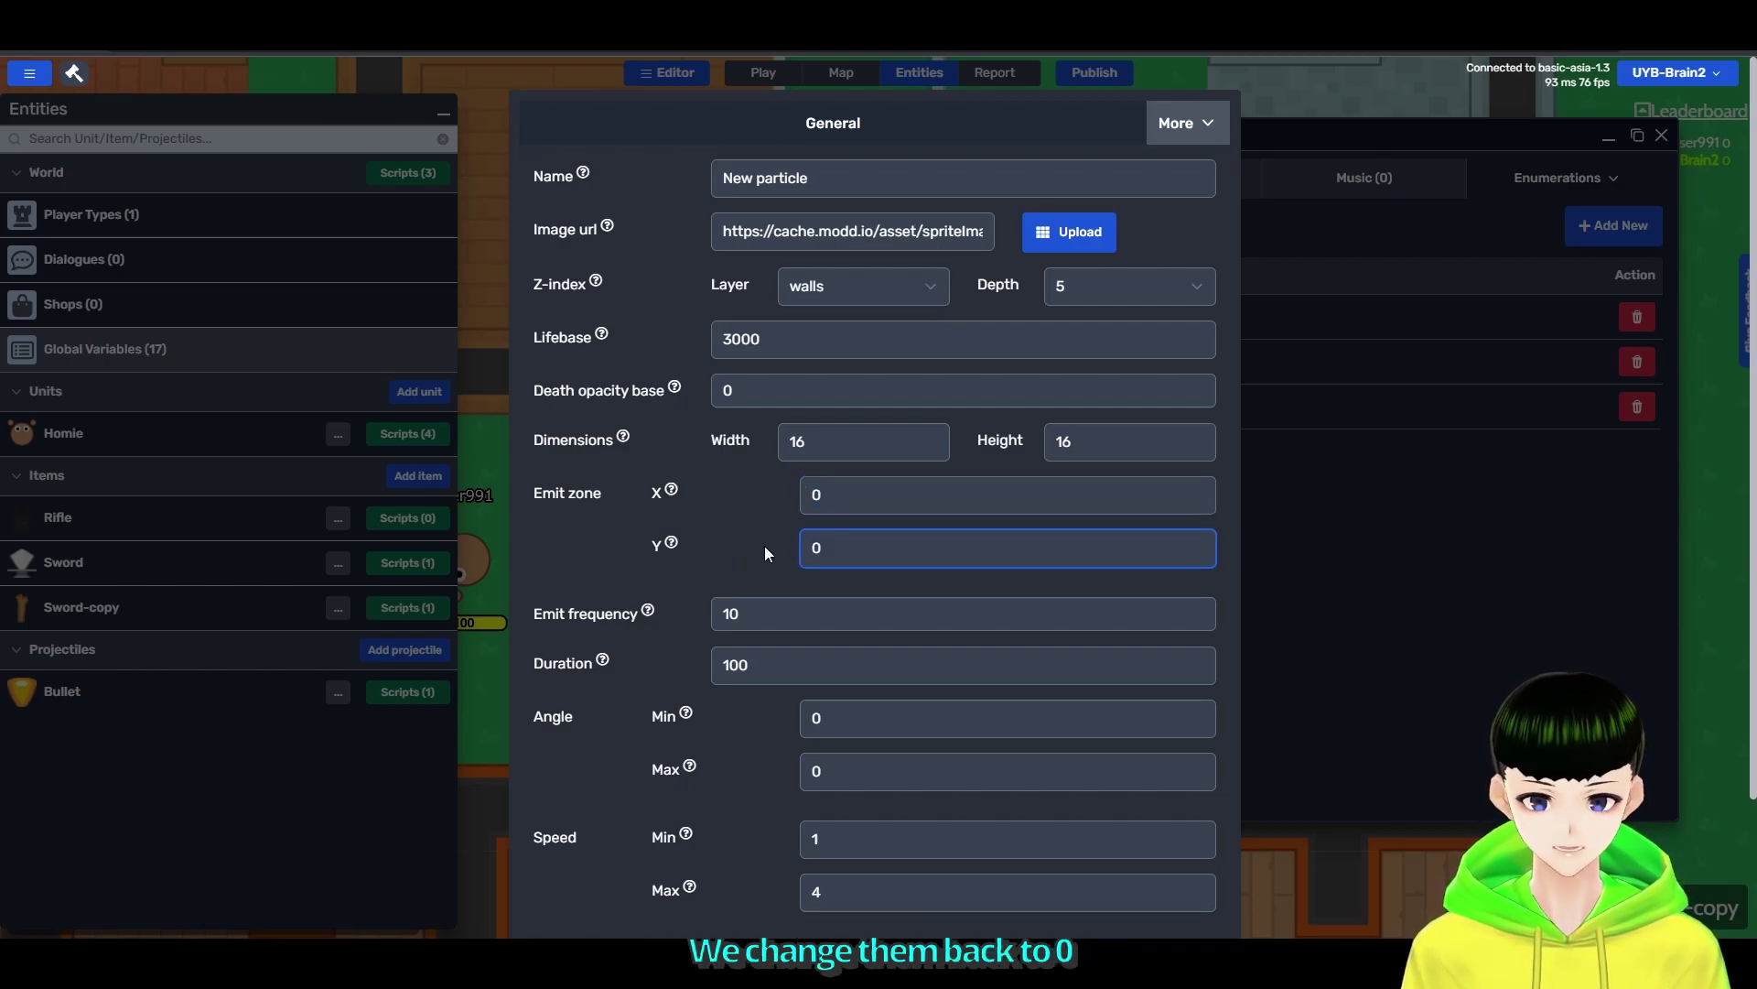
Change the New particle's Duration from 100 to 5000 and save it.
click(766, 532)
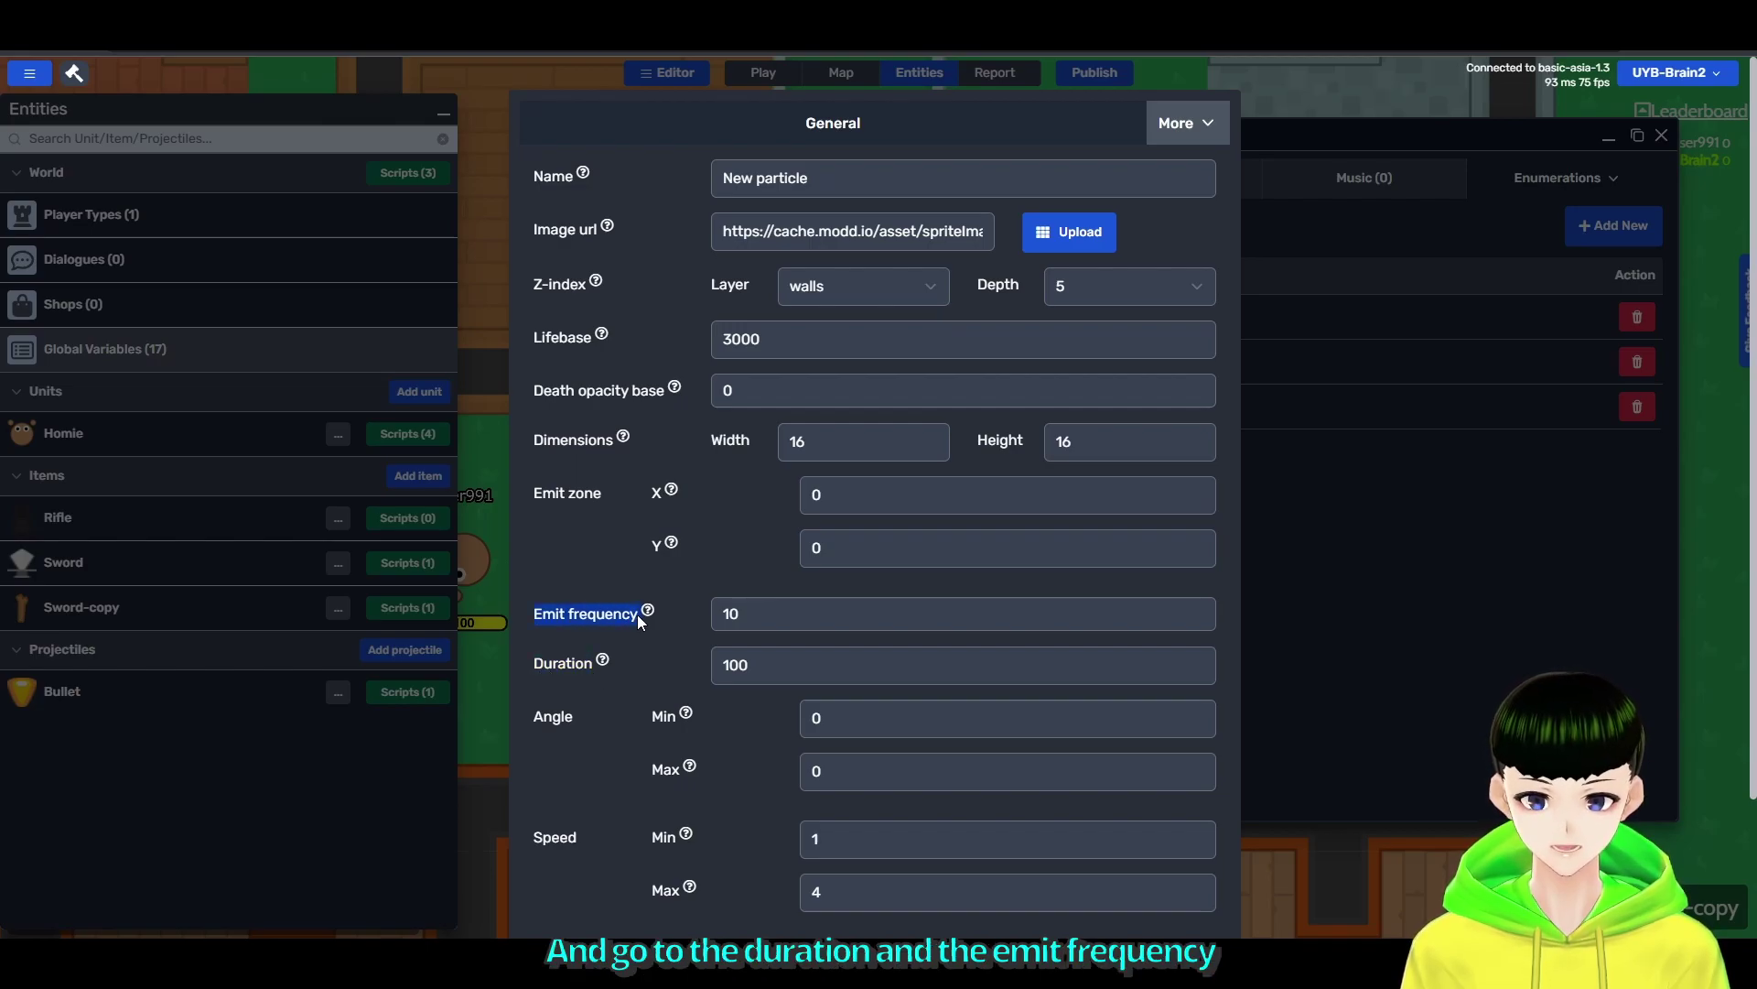
click(535, 664)
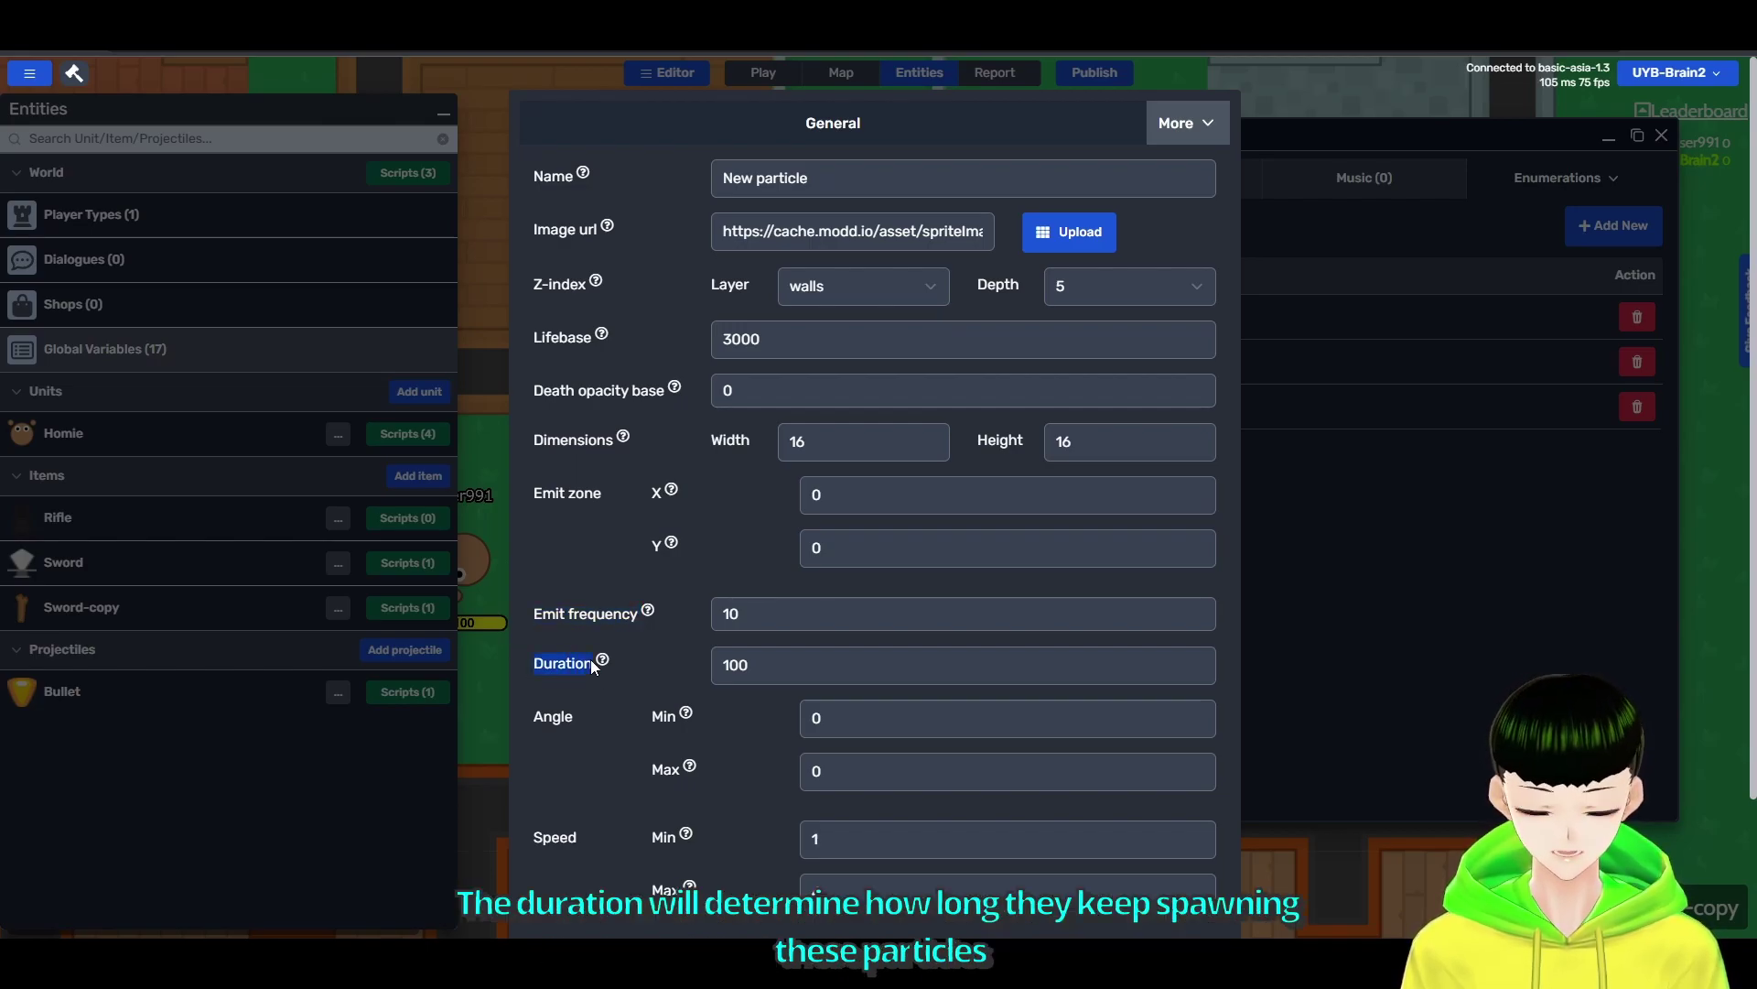
click(738, 665)
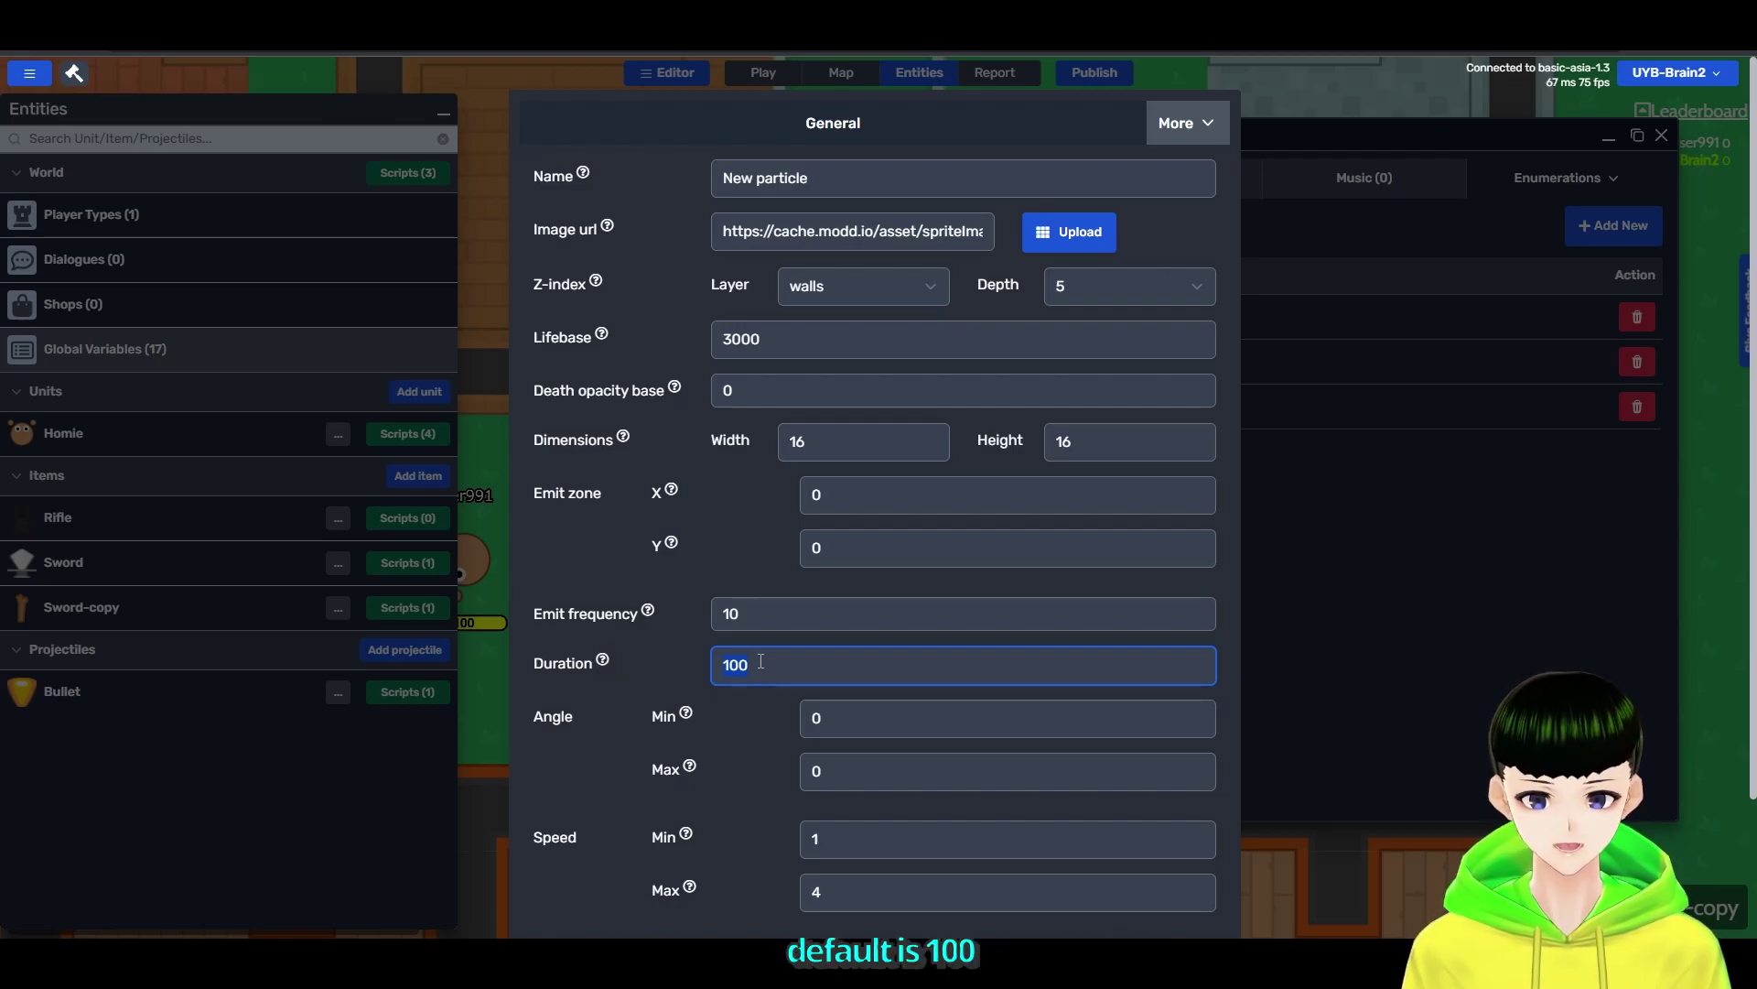
scroll(759, 663, down, 1)
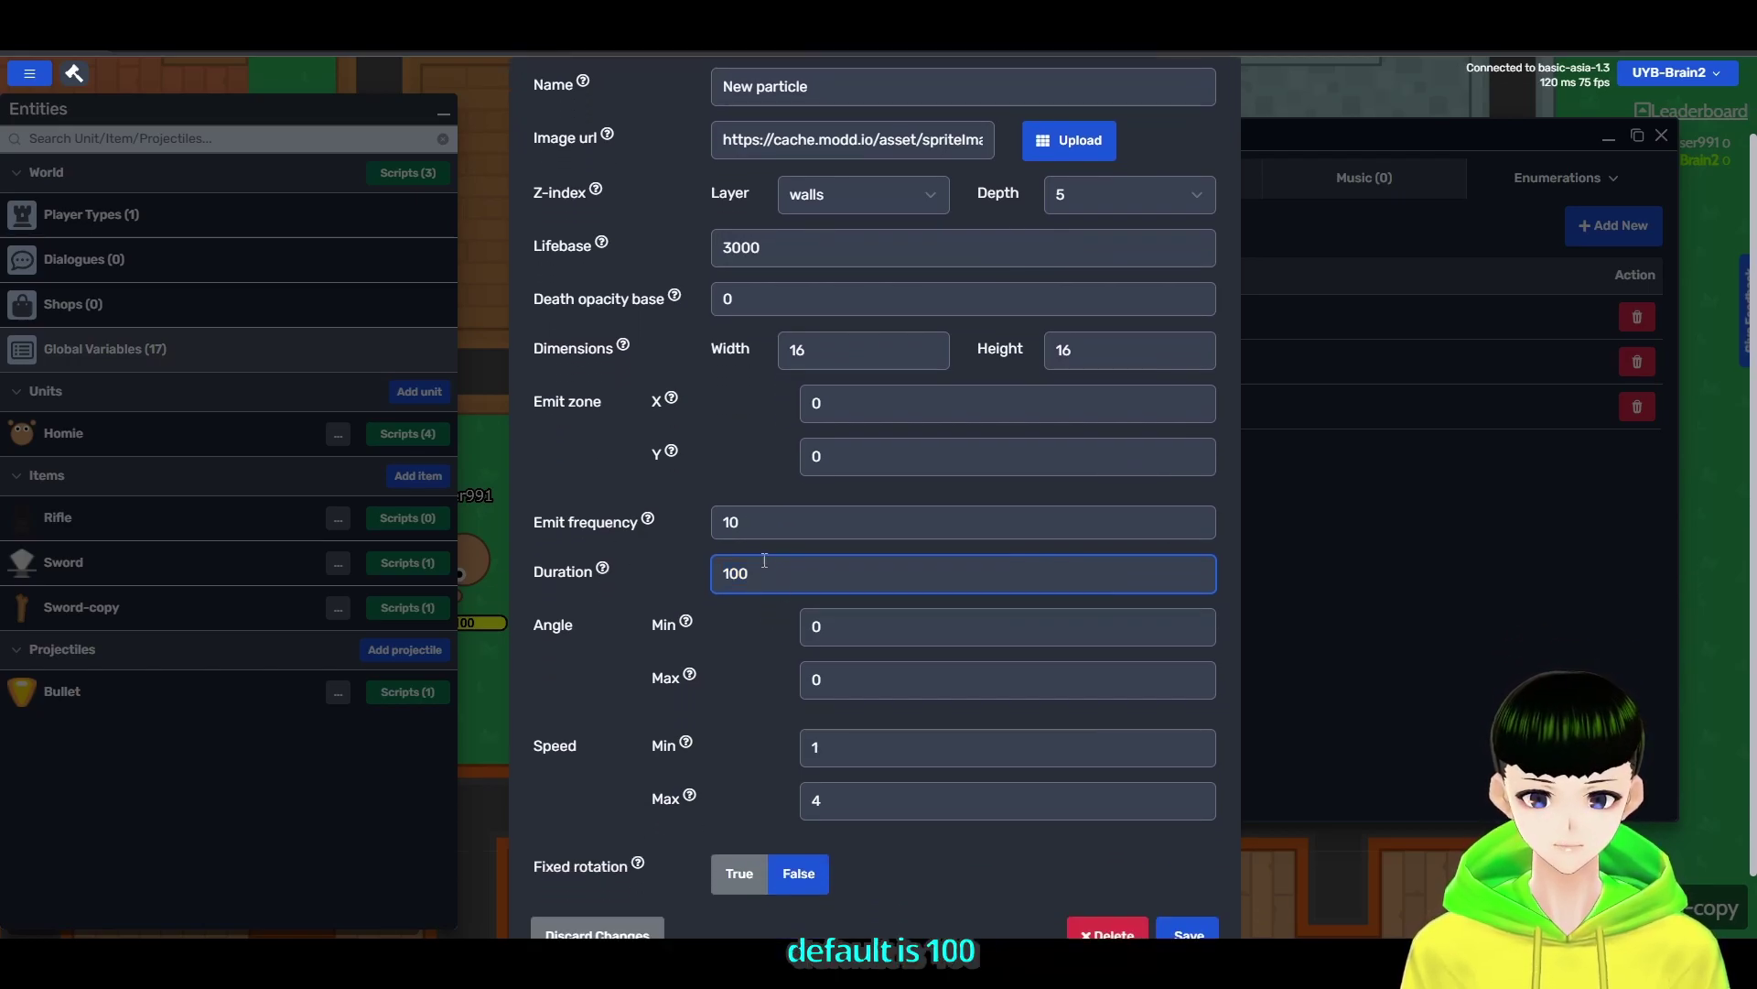
text(0)
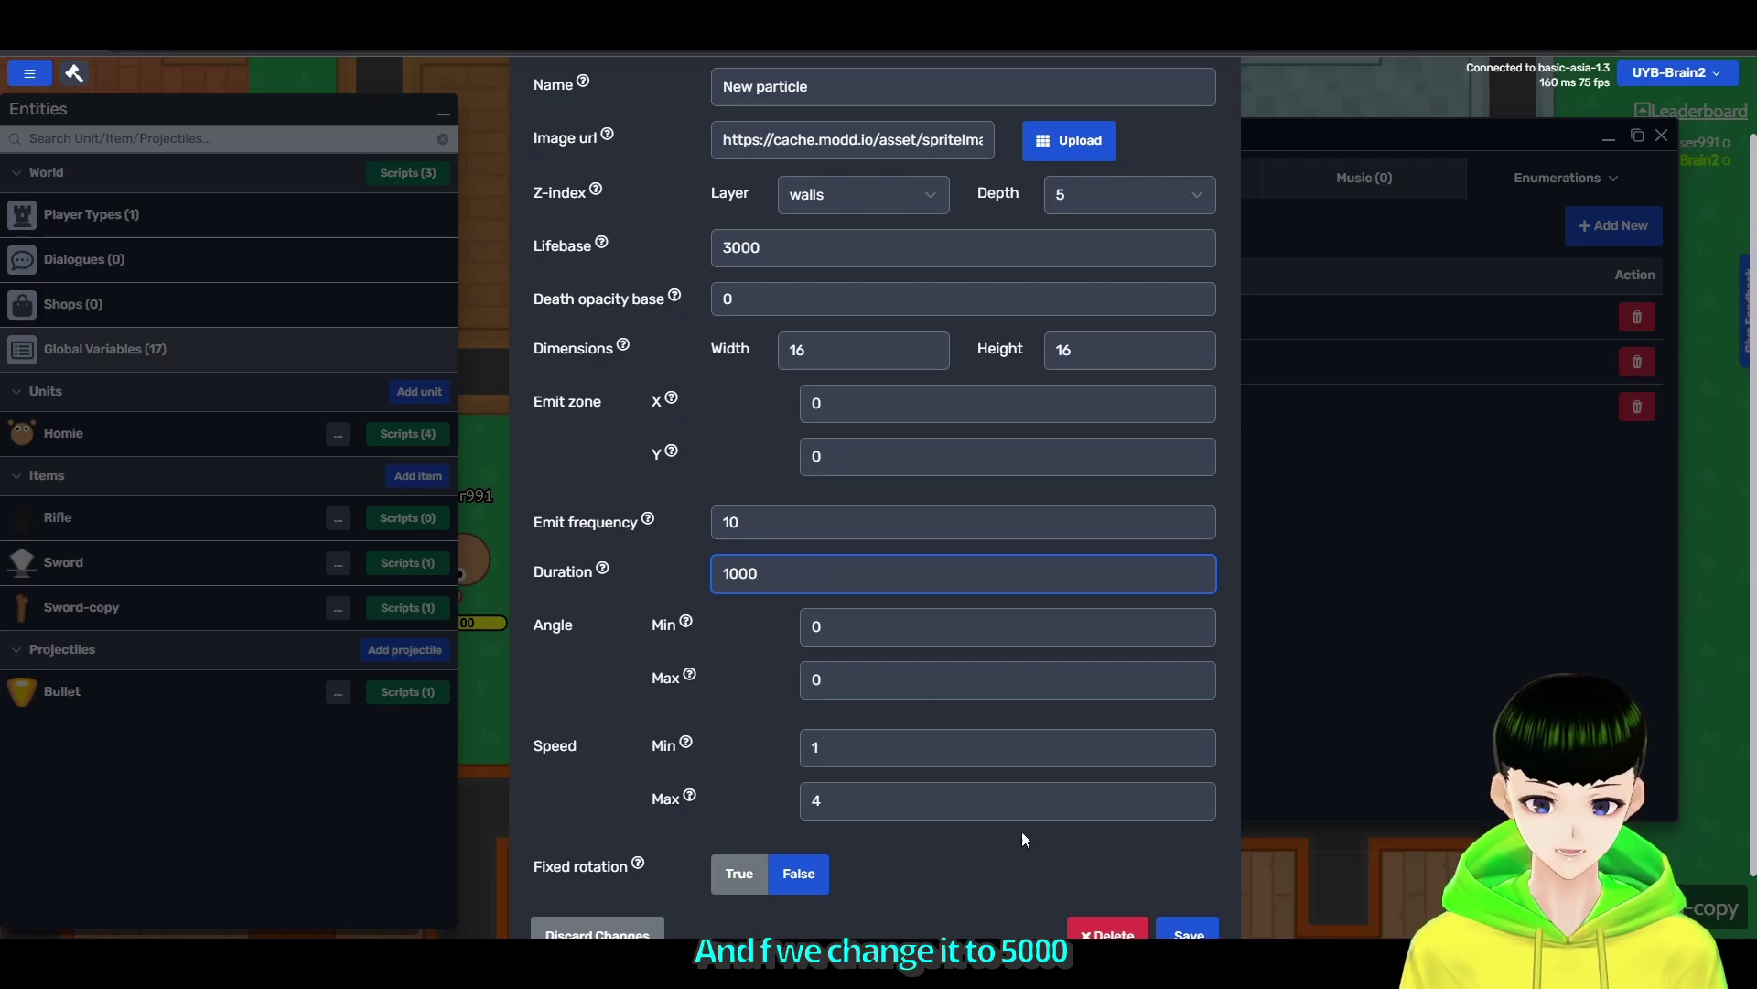
key(ctrl+a)
text(5000)
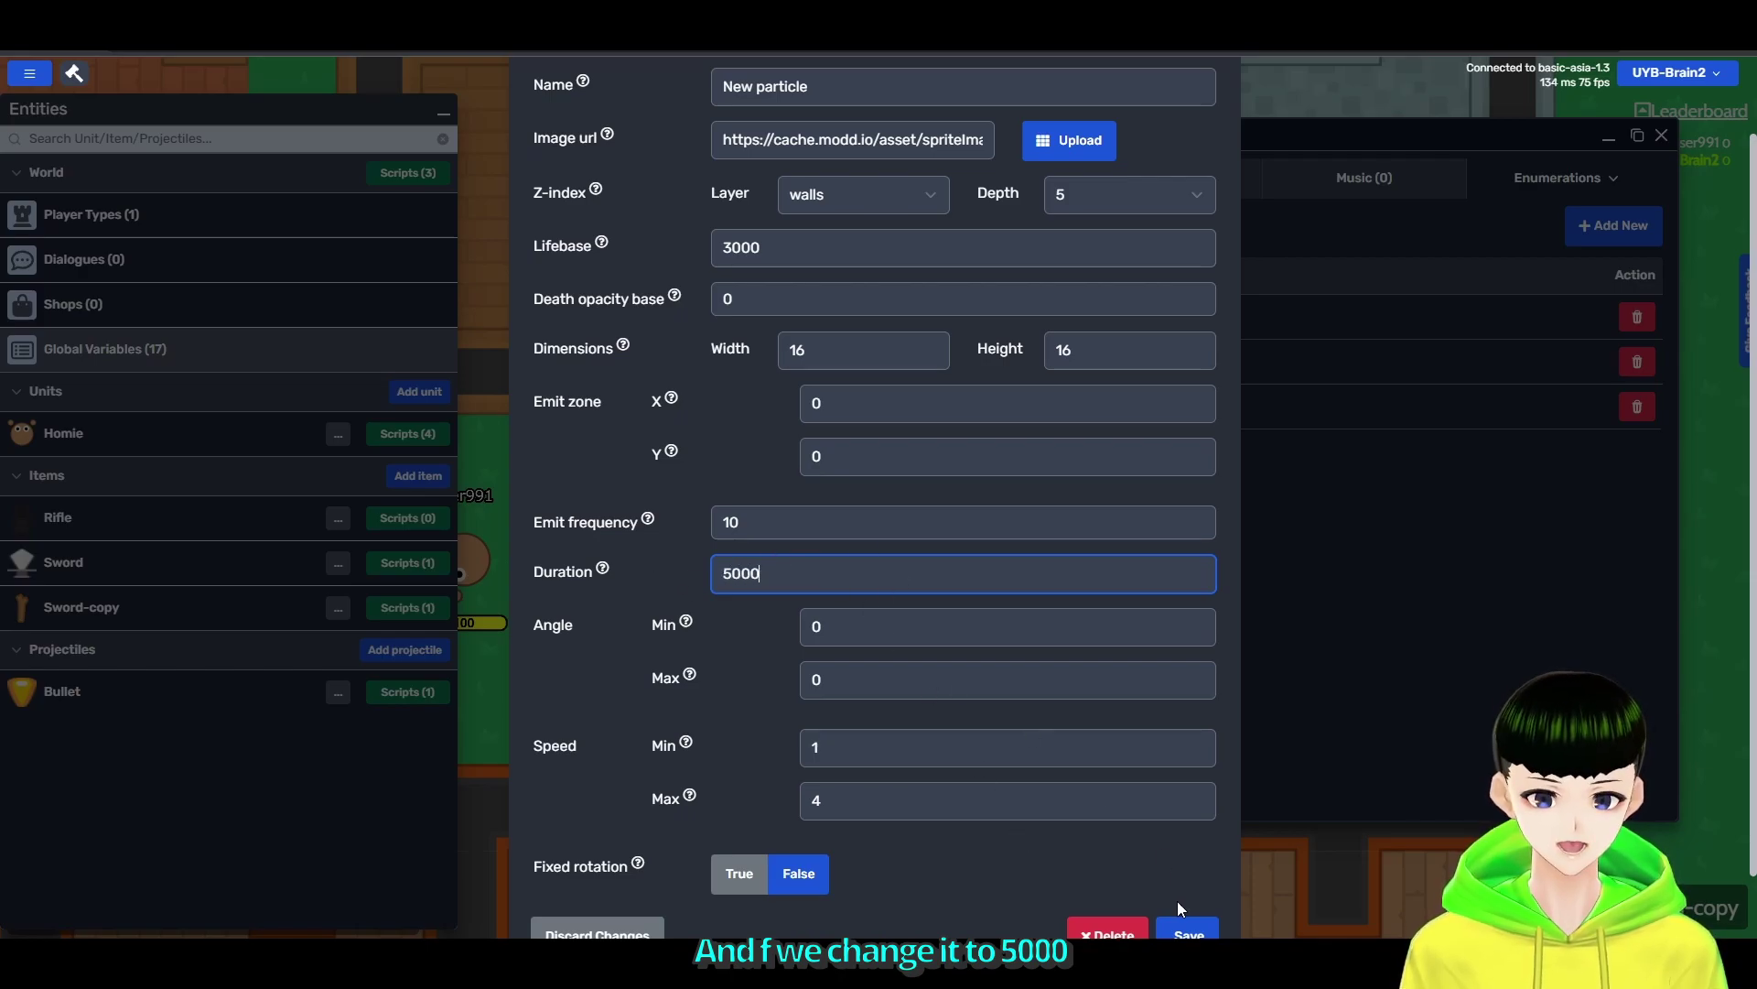
click(1189, 935)
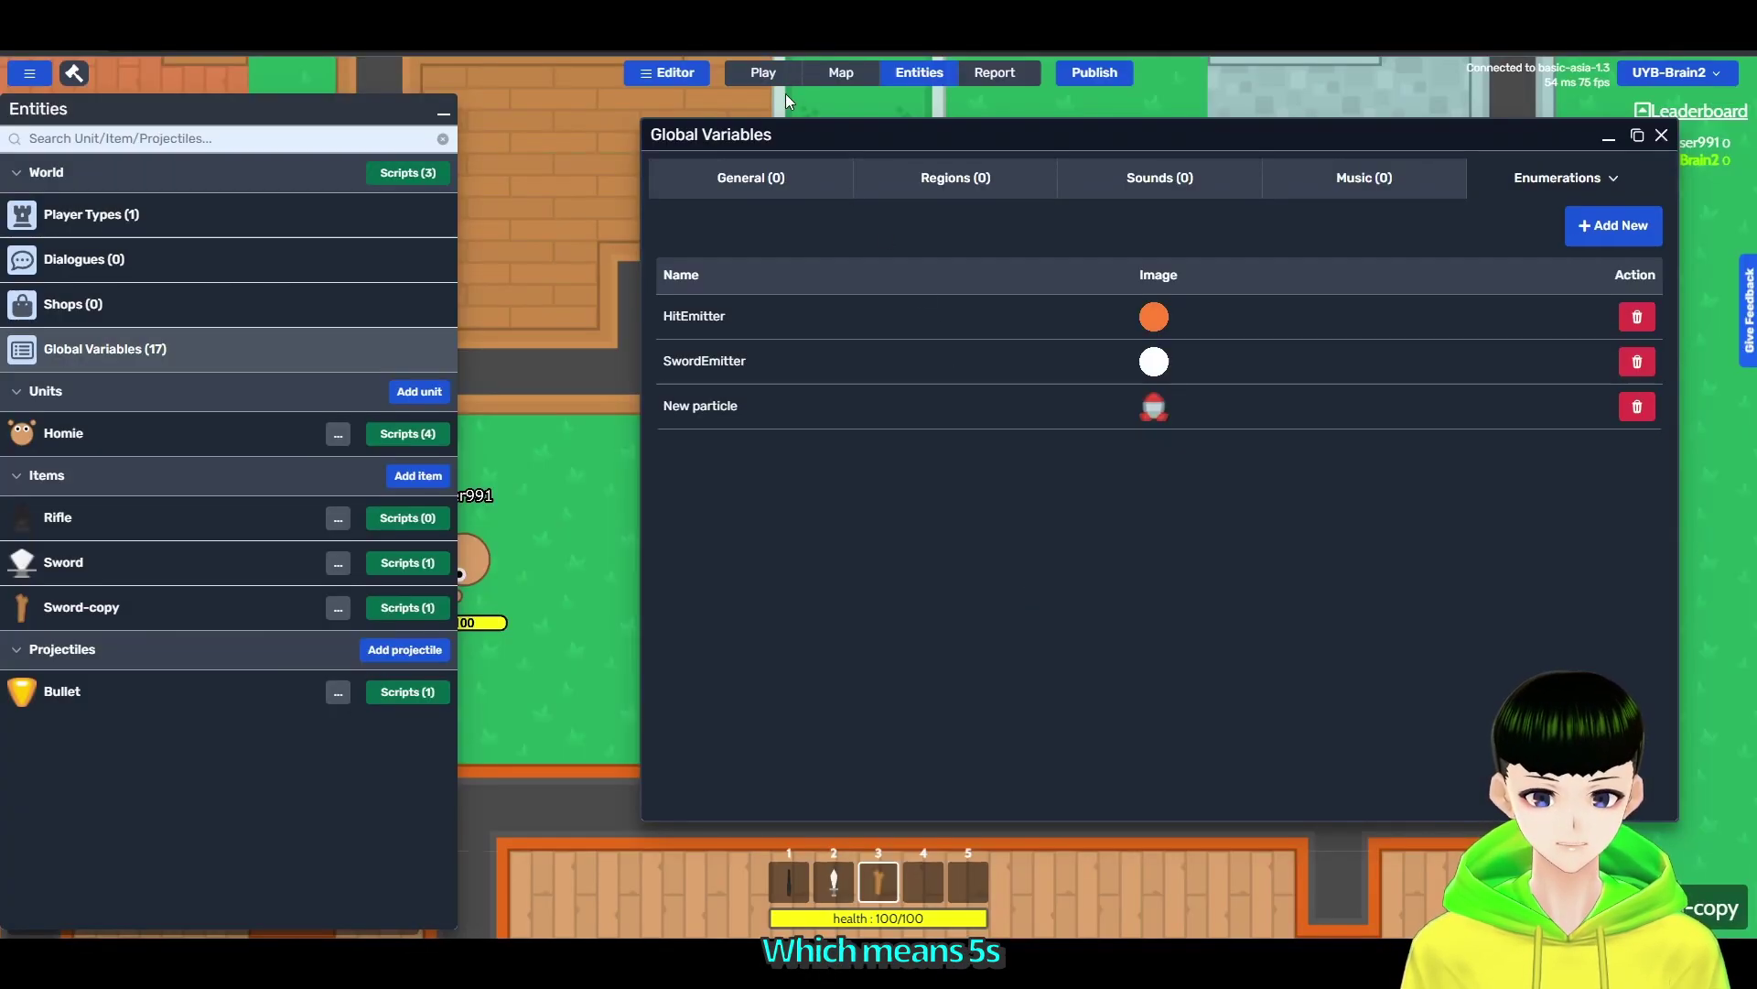
Play-test the 5000-duration rocket trail while moving the character, then return to Entities.
click(763, 71)
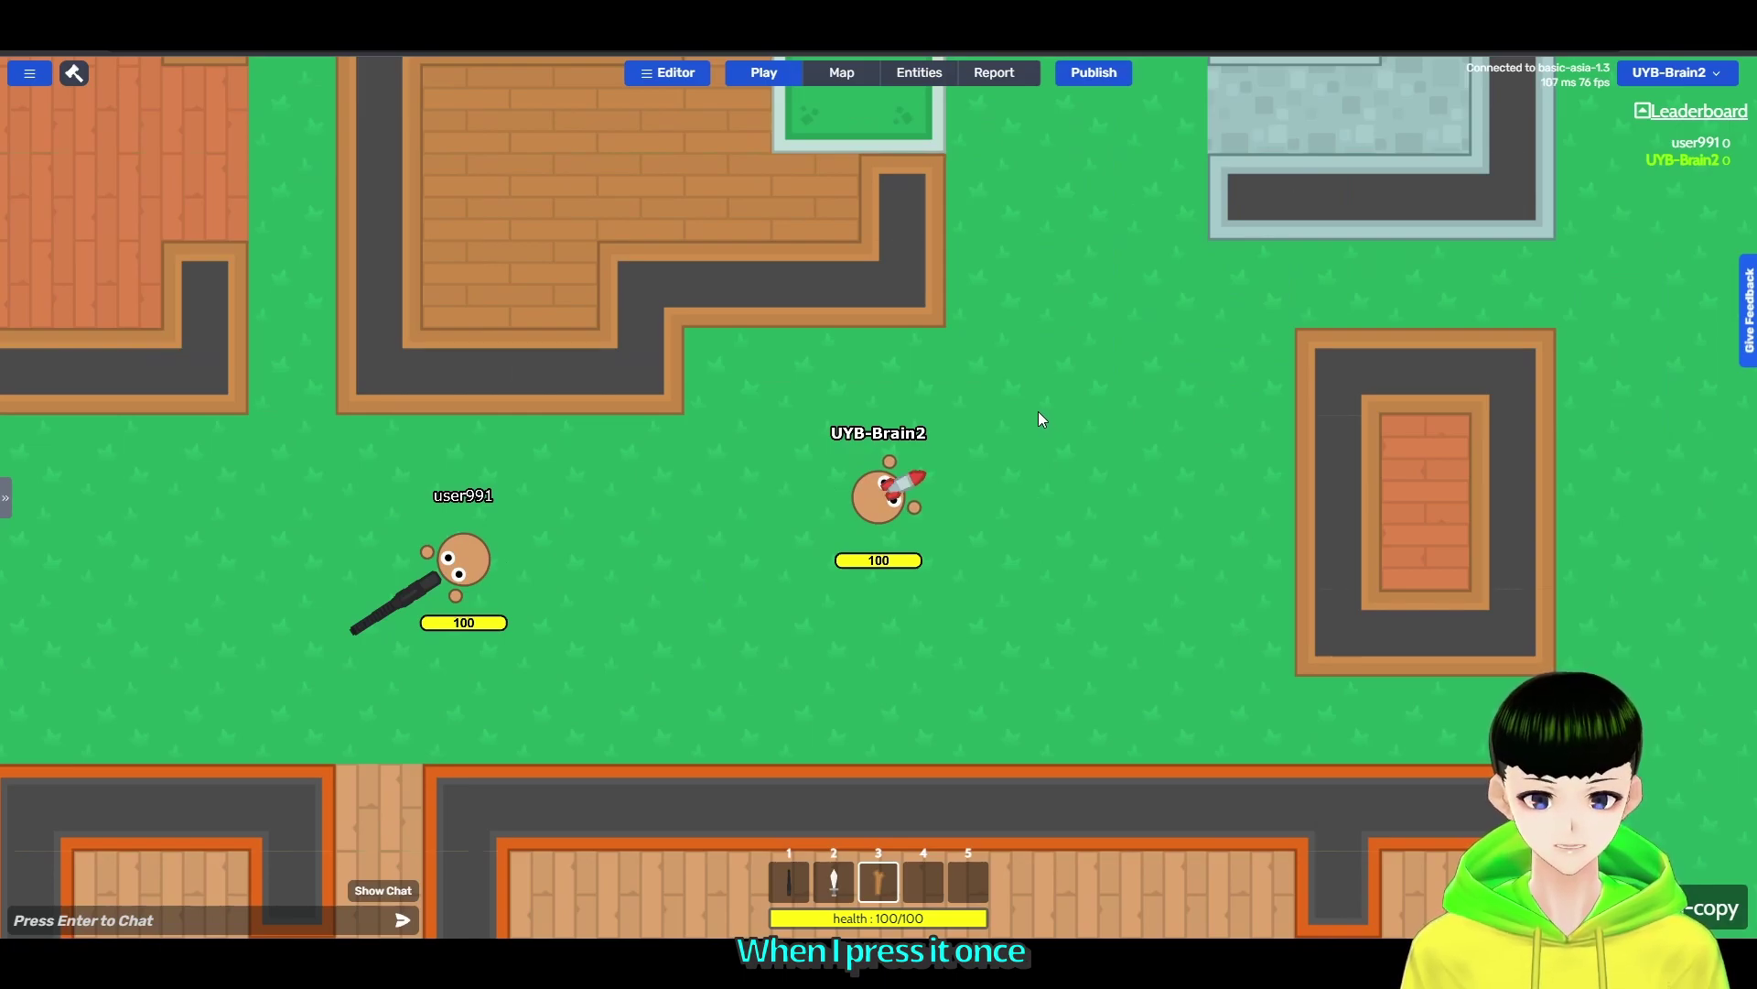
key(space)
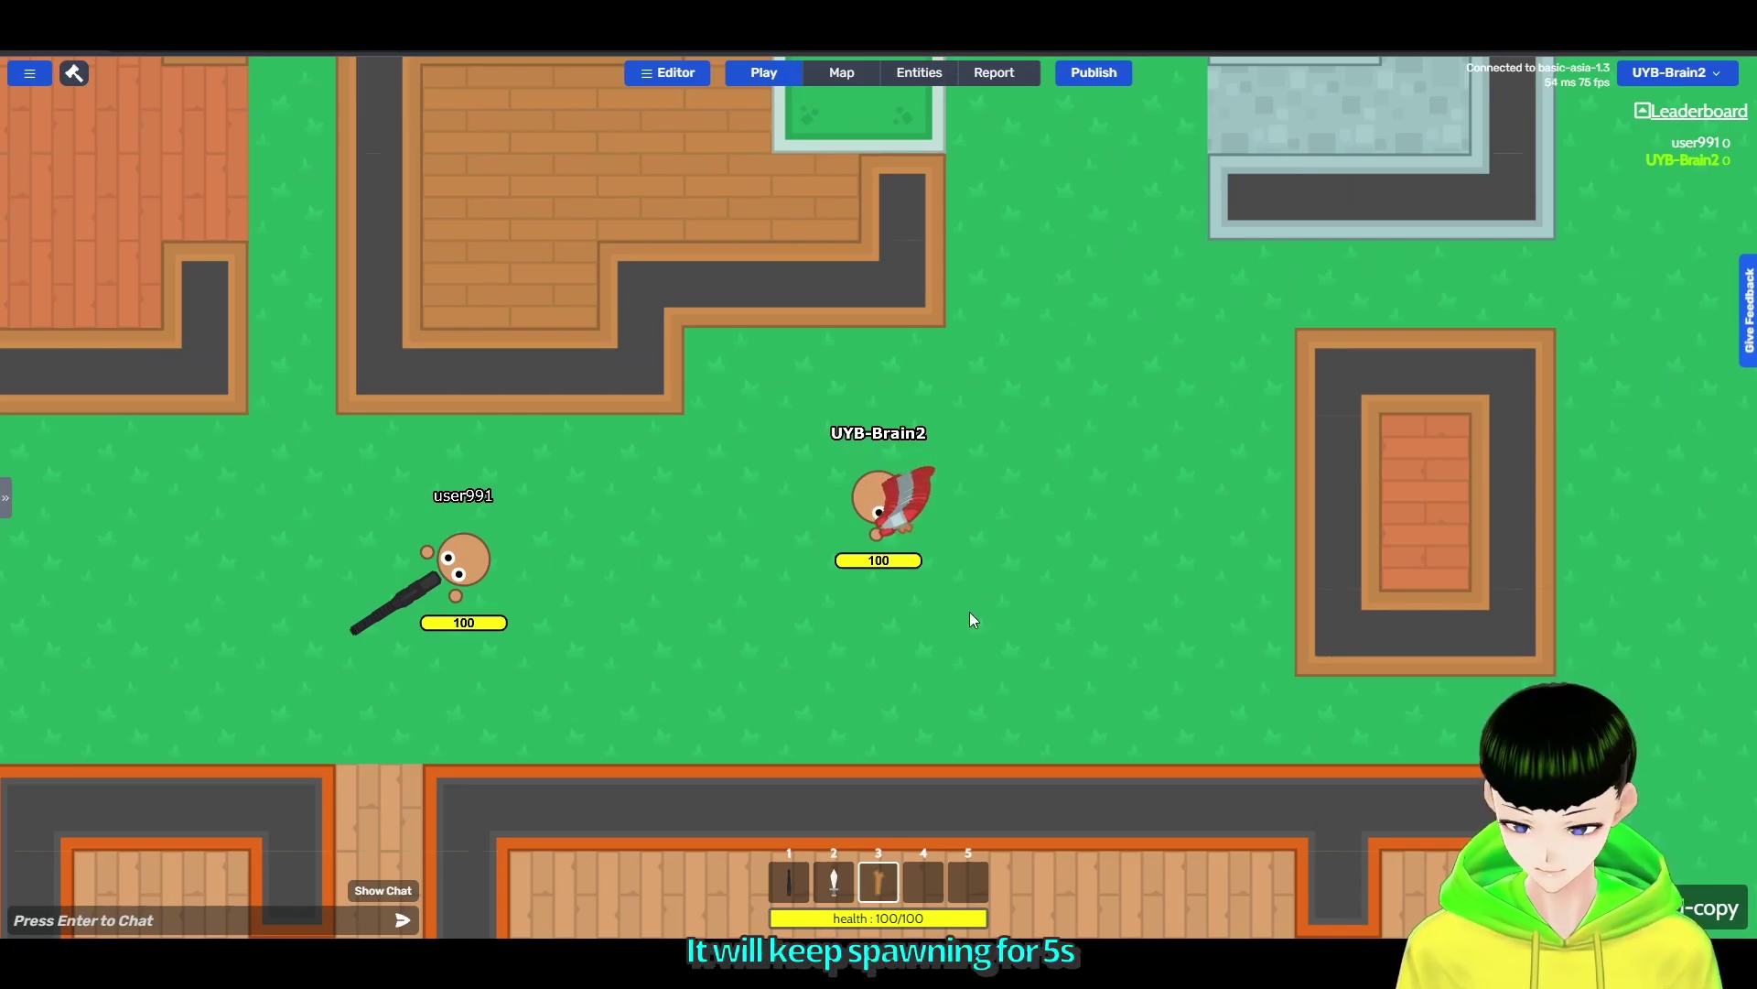
key(s)
key(a)
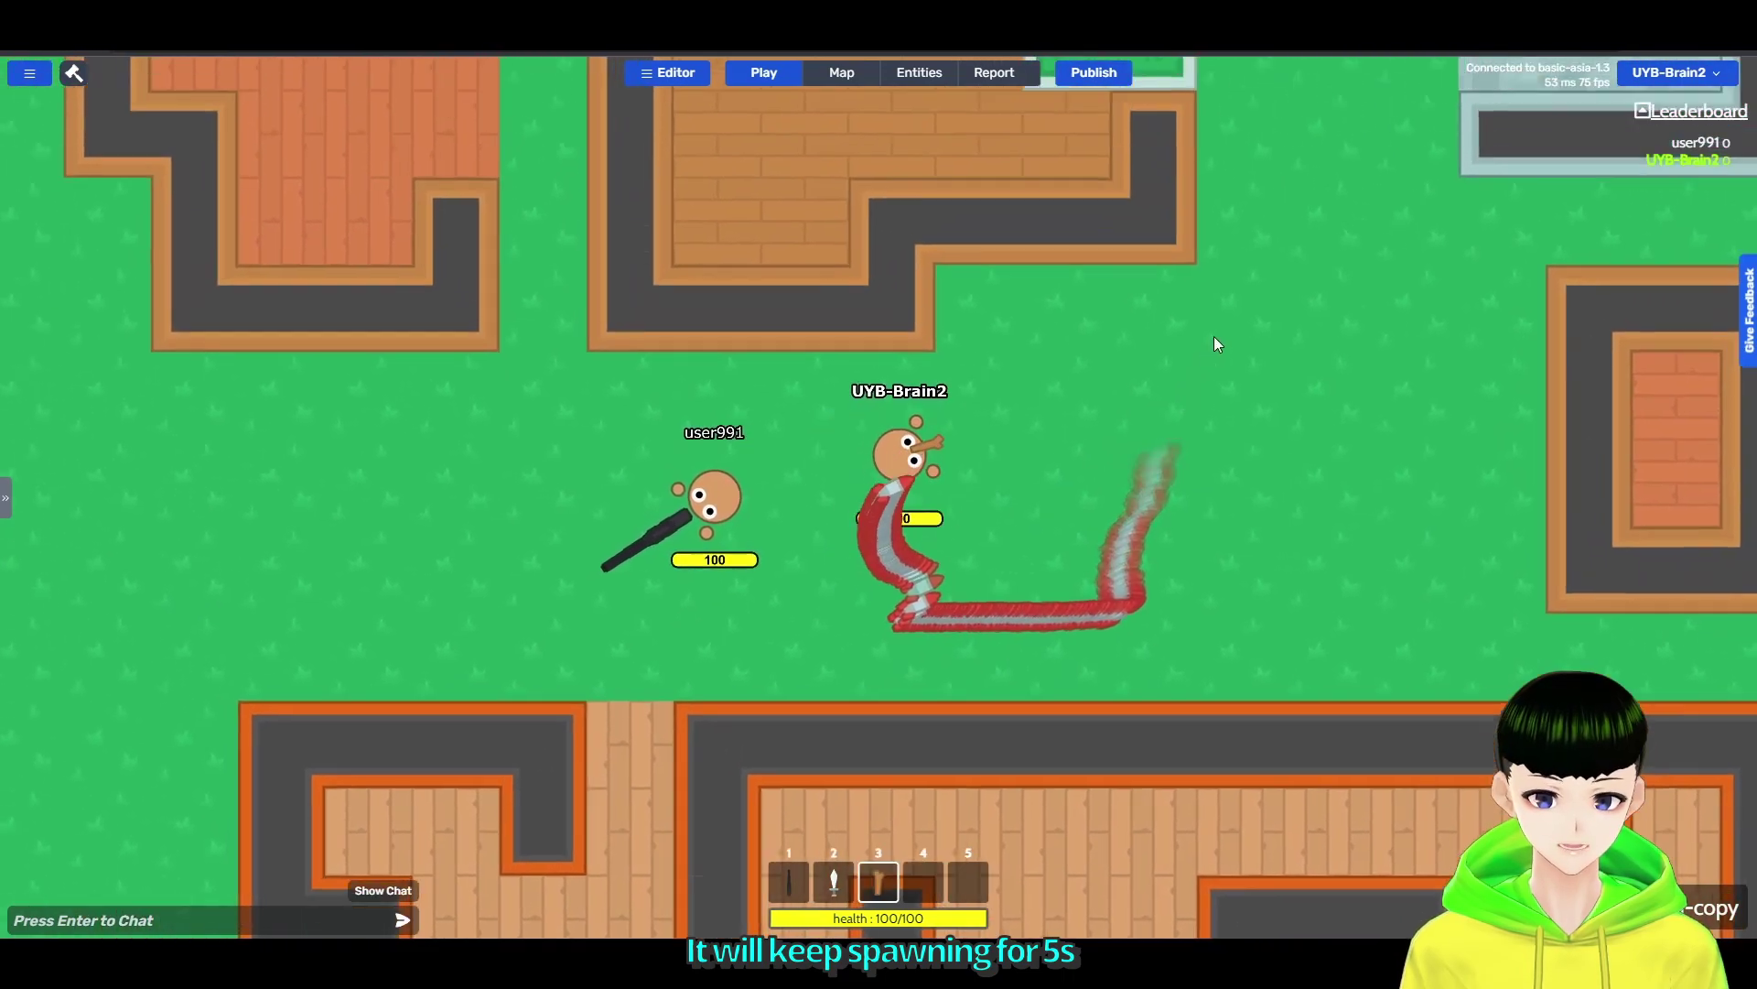
key(w)
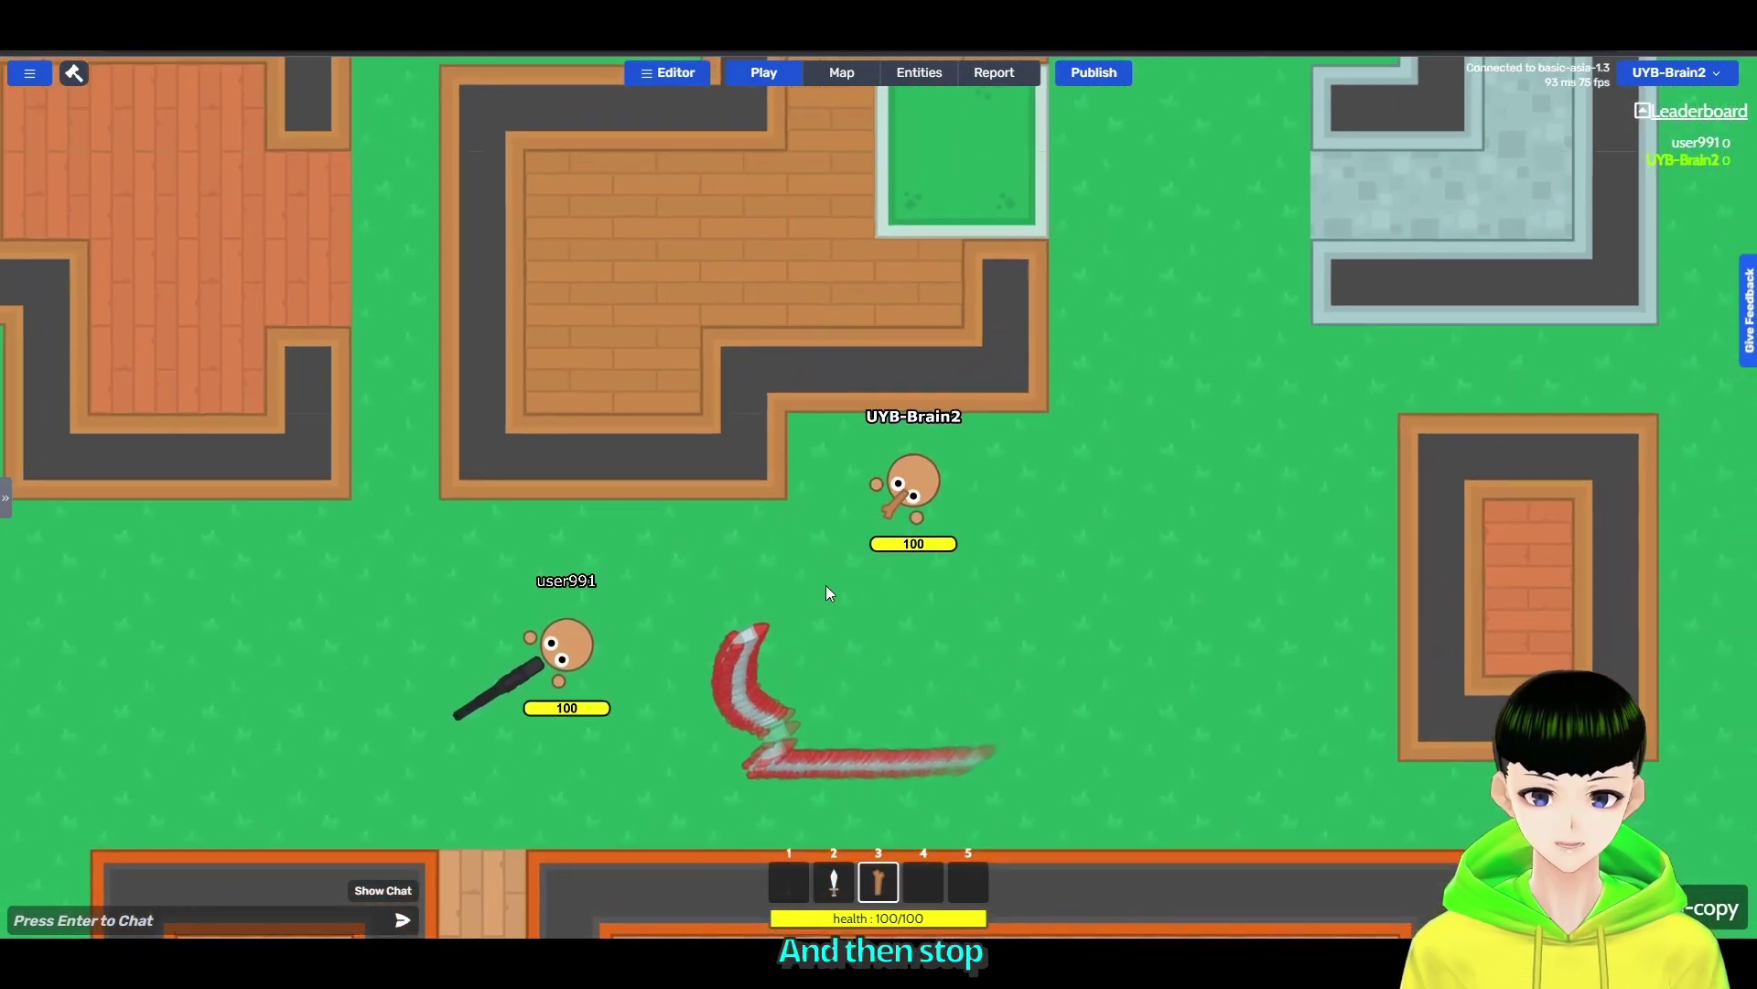
click(918, 72)
Check the Emit frequency description, then change Emit frequency from 10 to 500 and save.
click(843, 403)
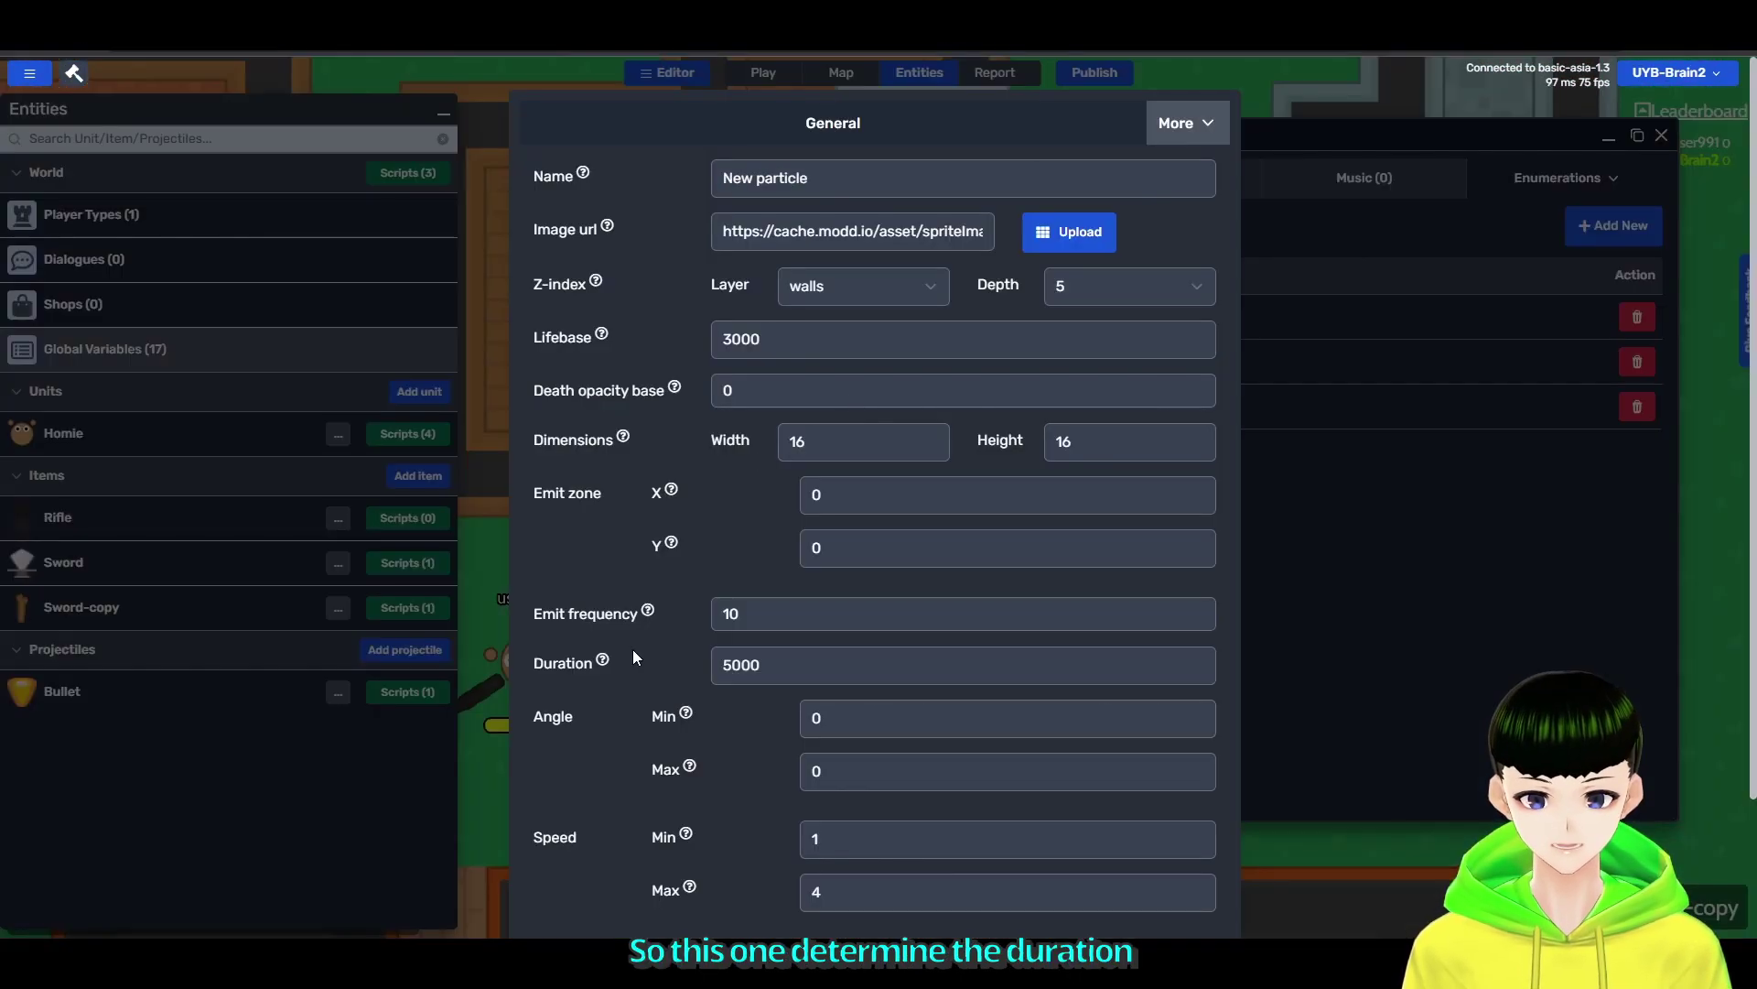
drag(534, 614, 646, 616)
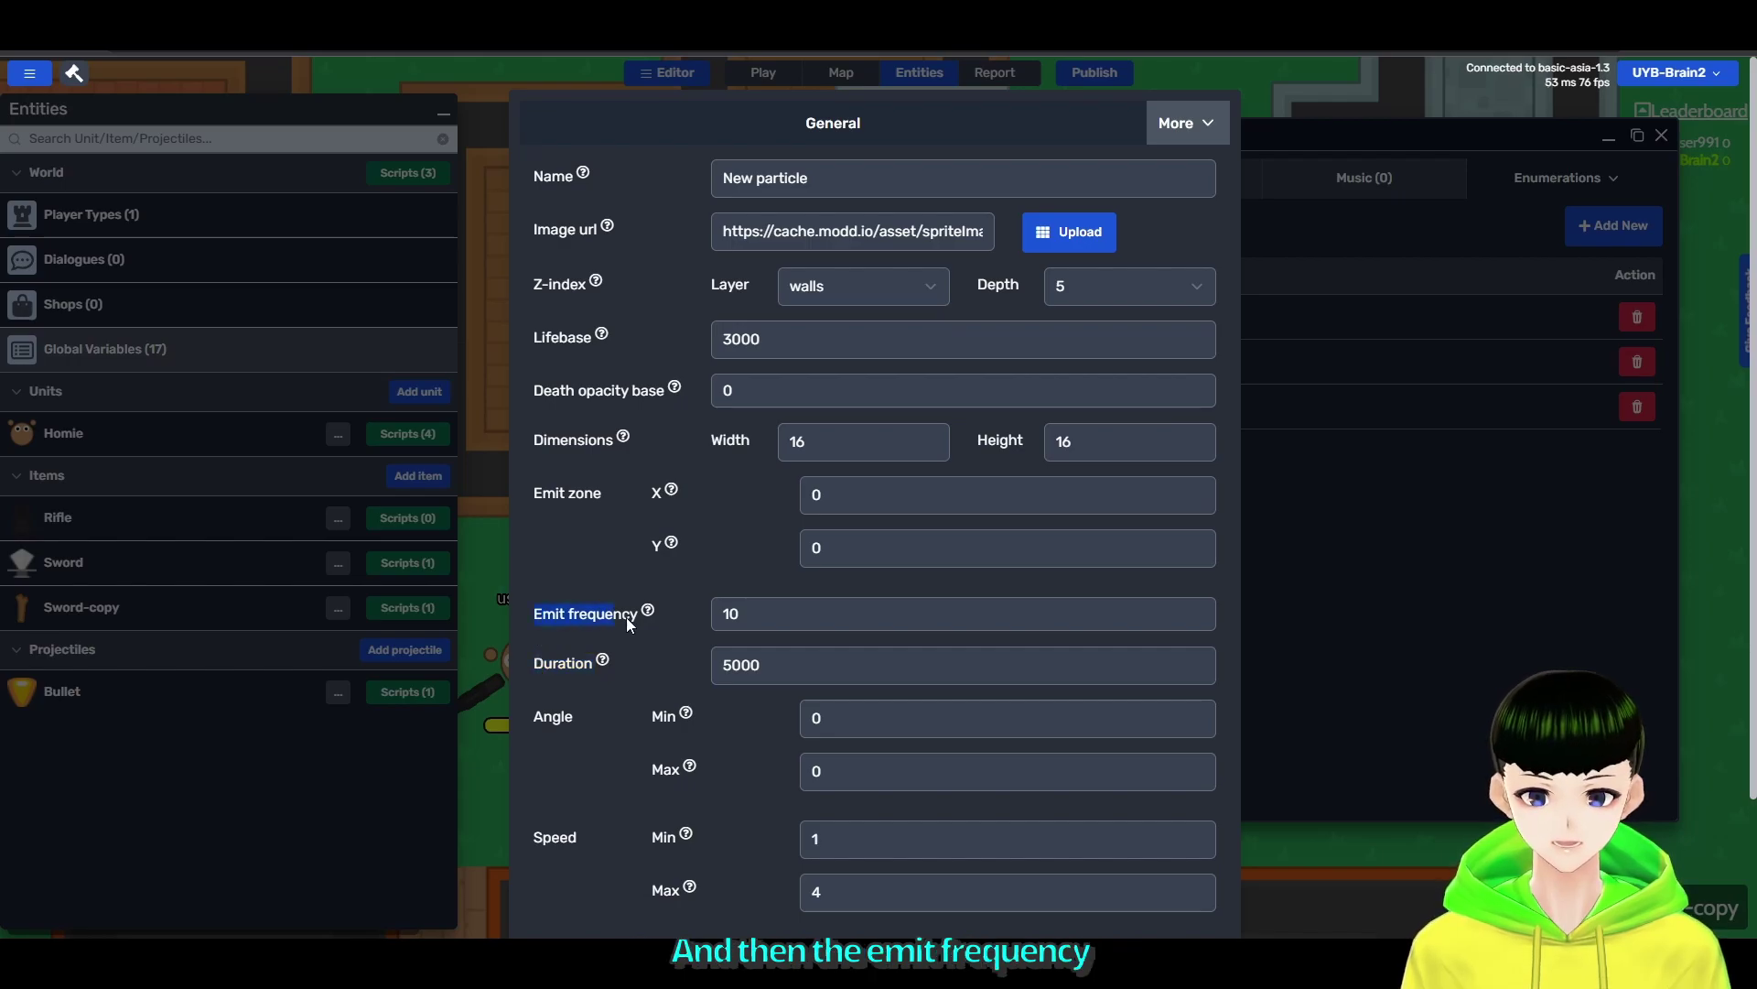
click(648, 615)
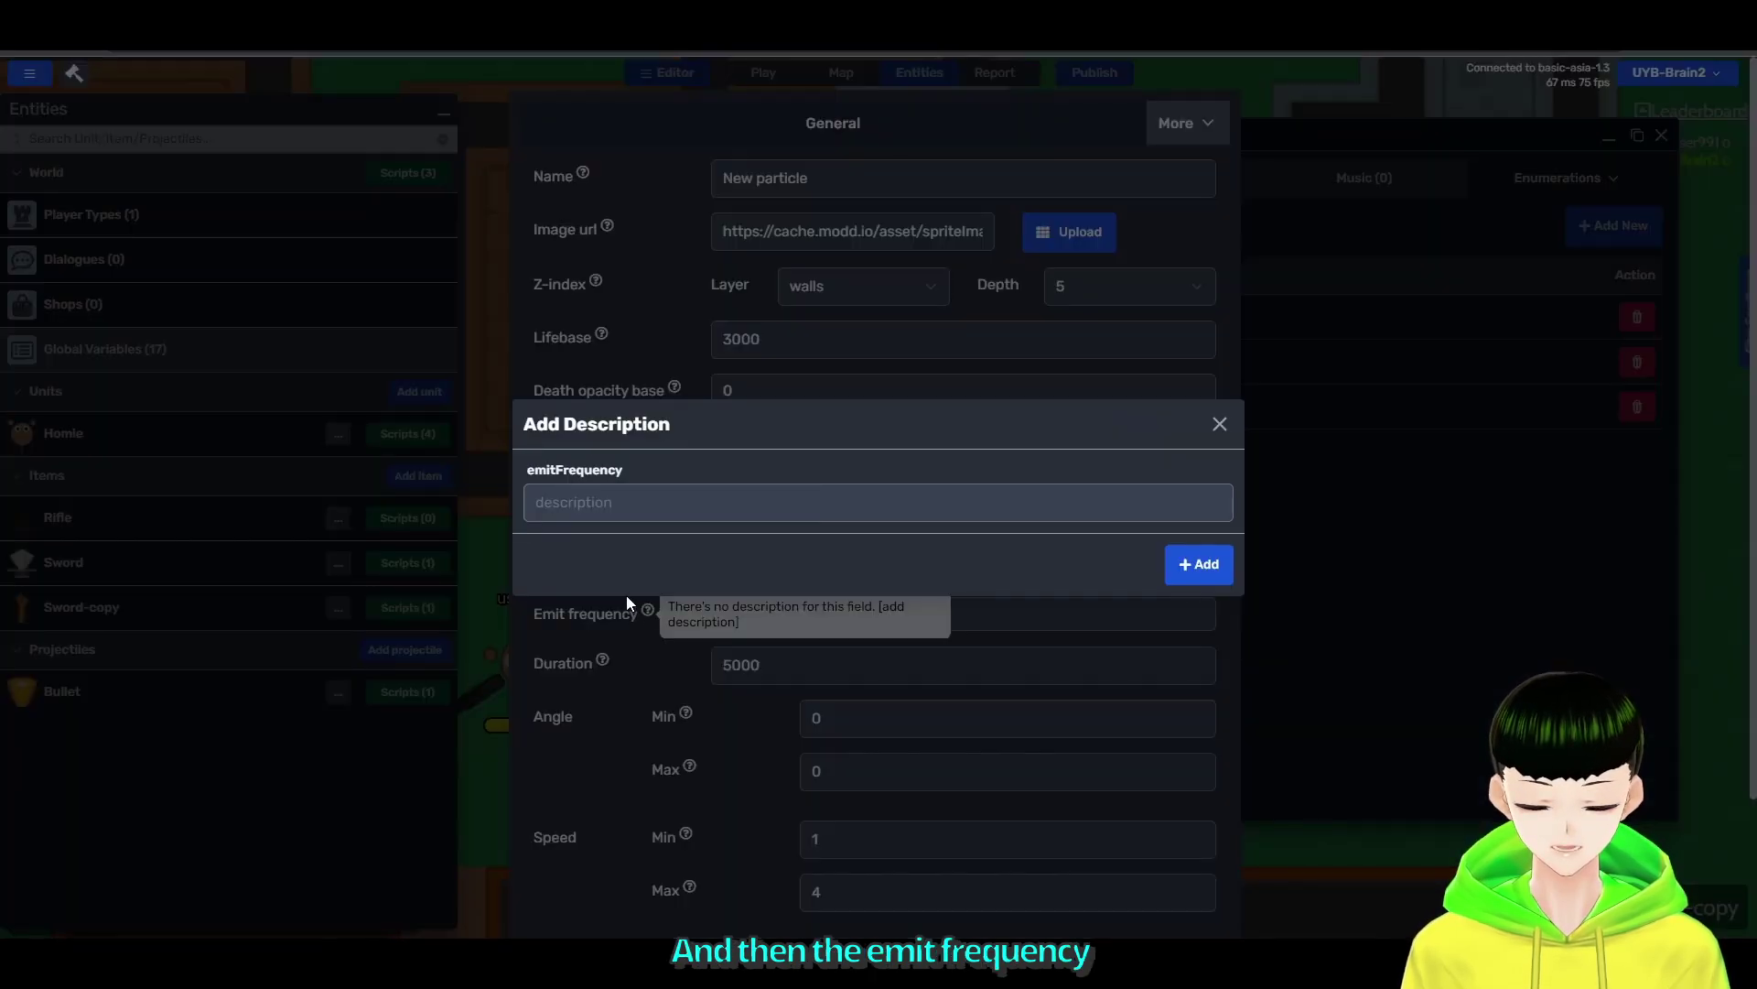
click(1224, 429)
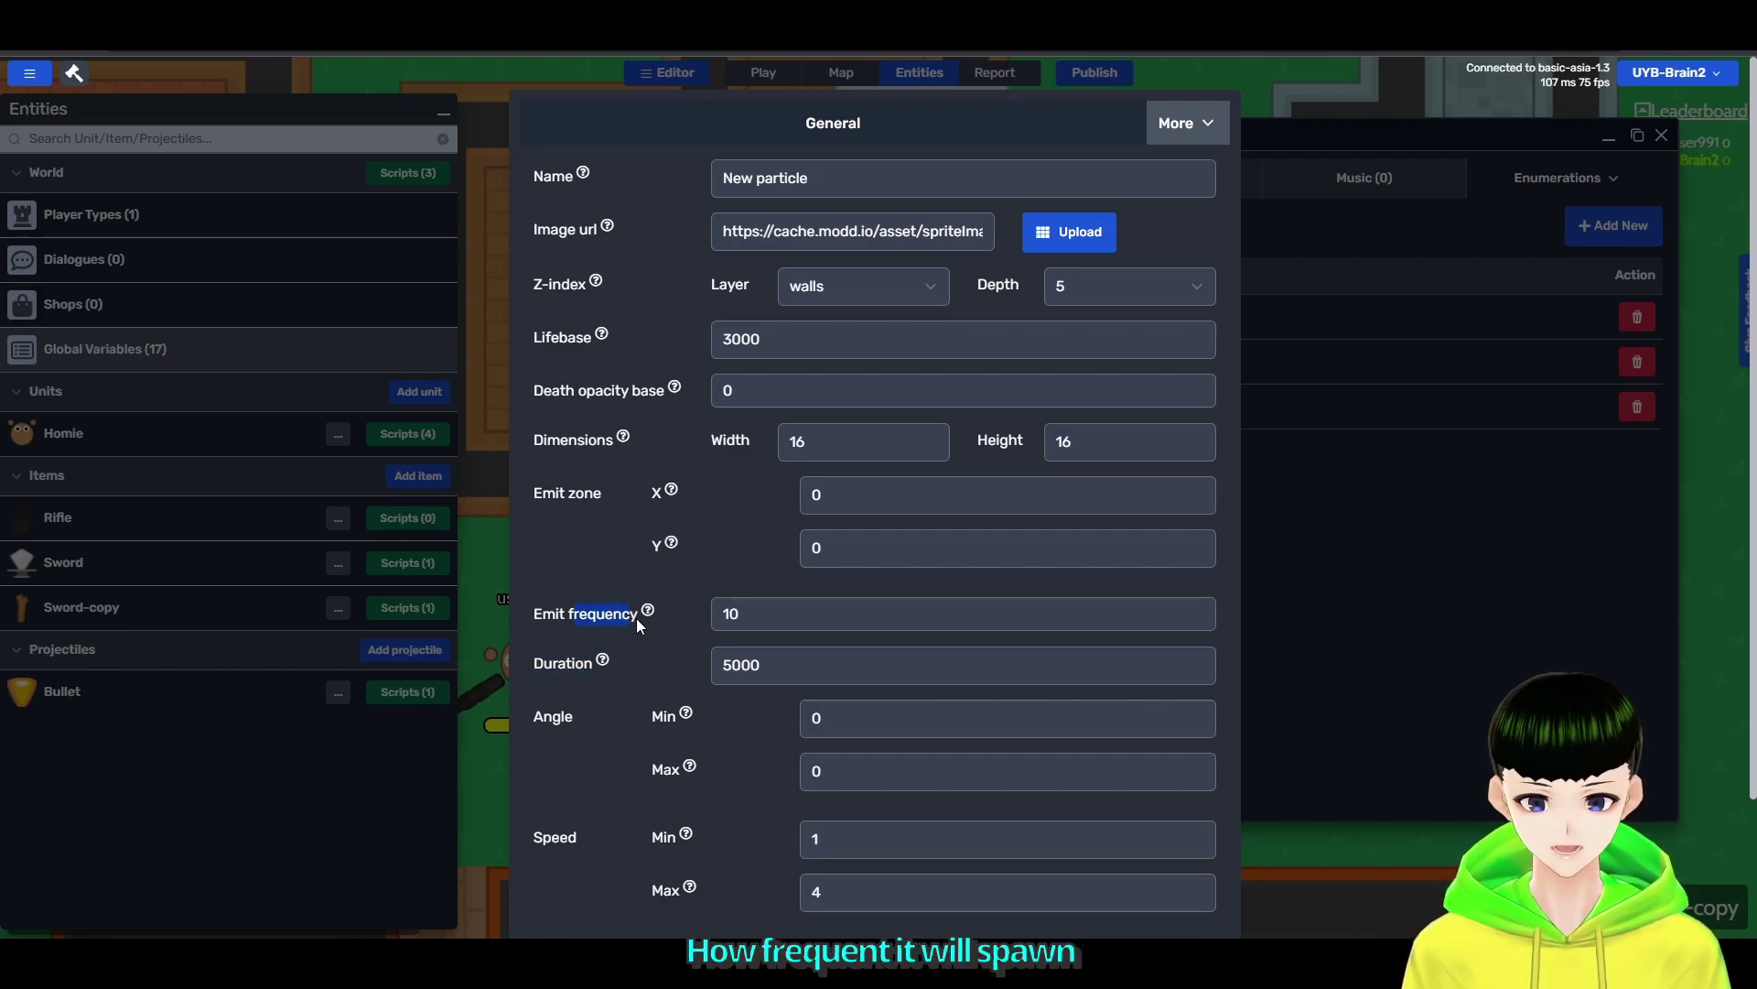
click(725, 609)
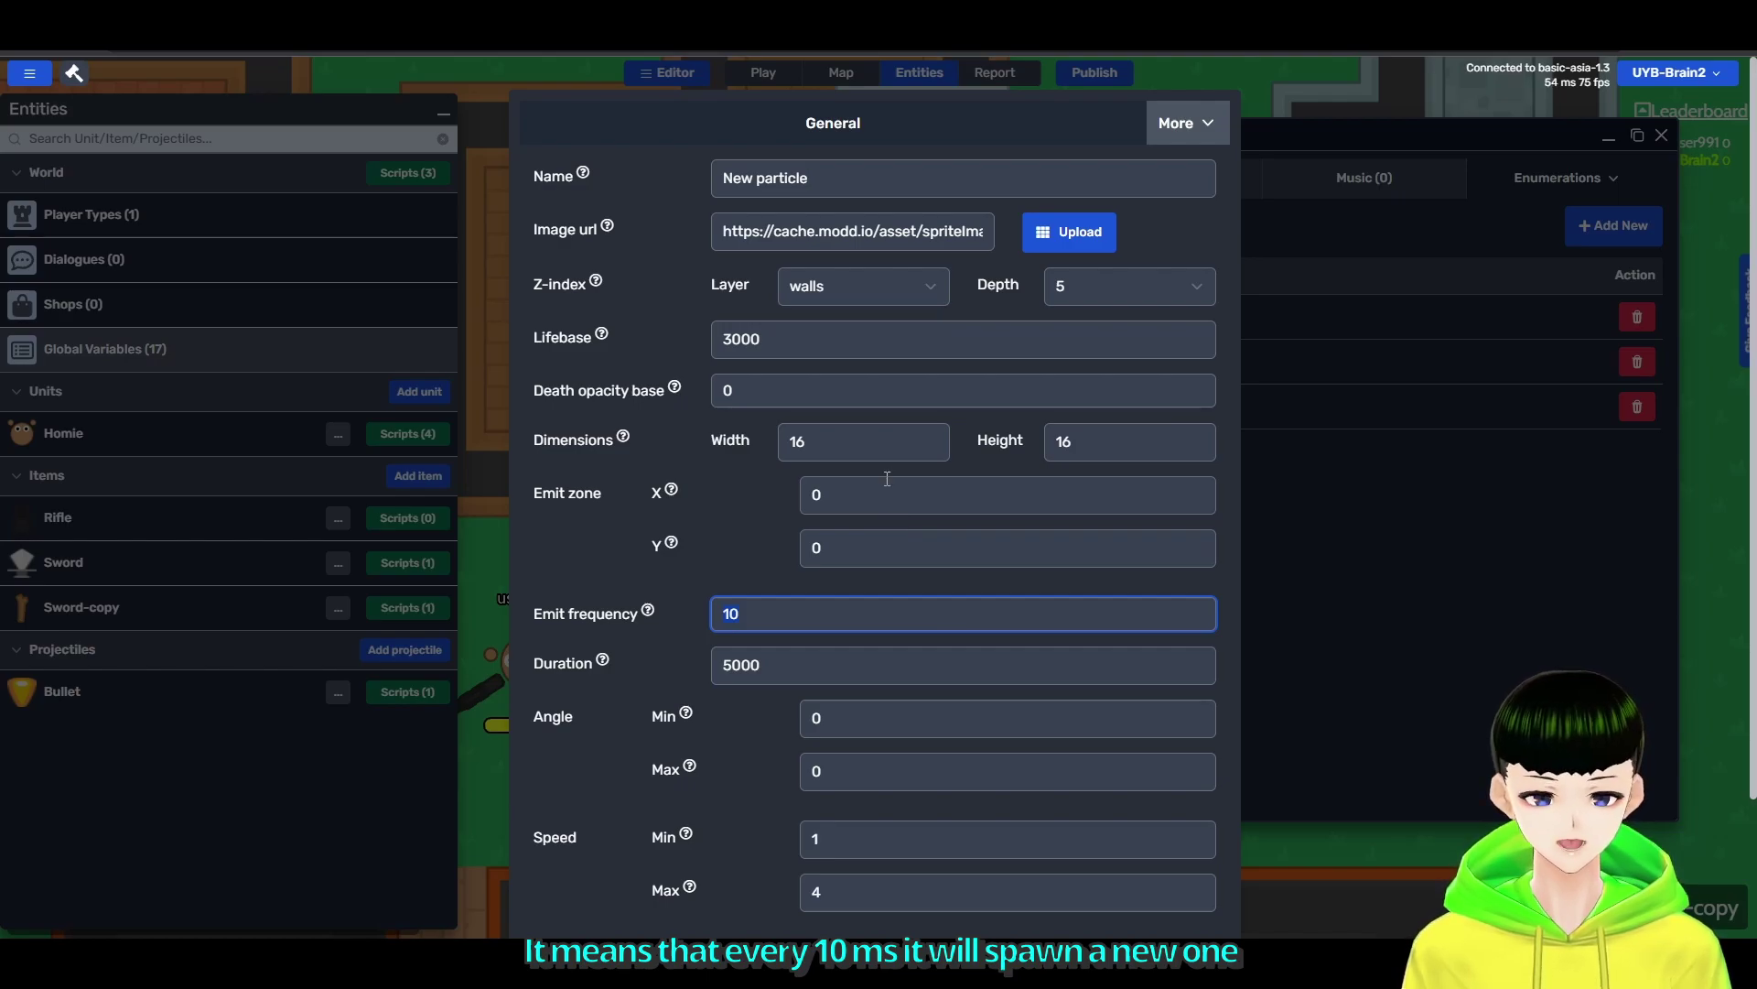
key(ctrl+a)
text(0)
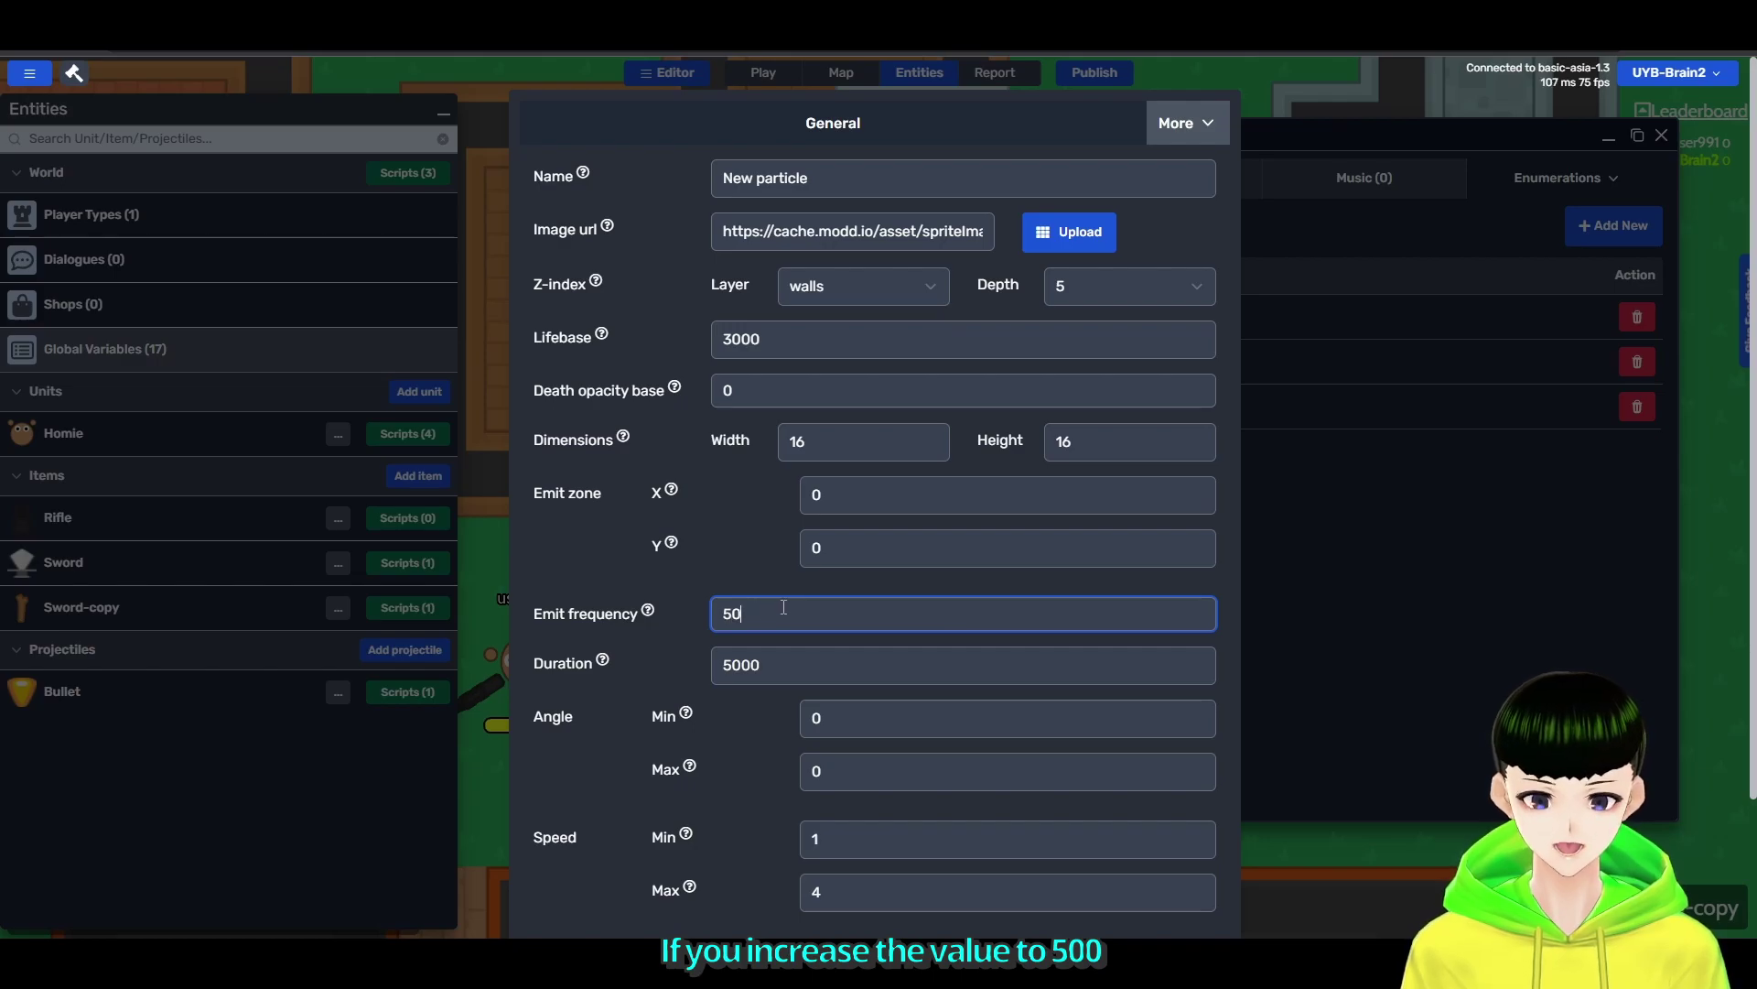
text(0)
scroll(876, 658, down, 3)
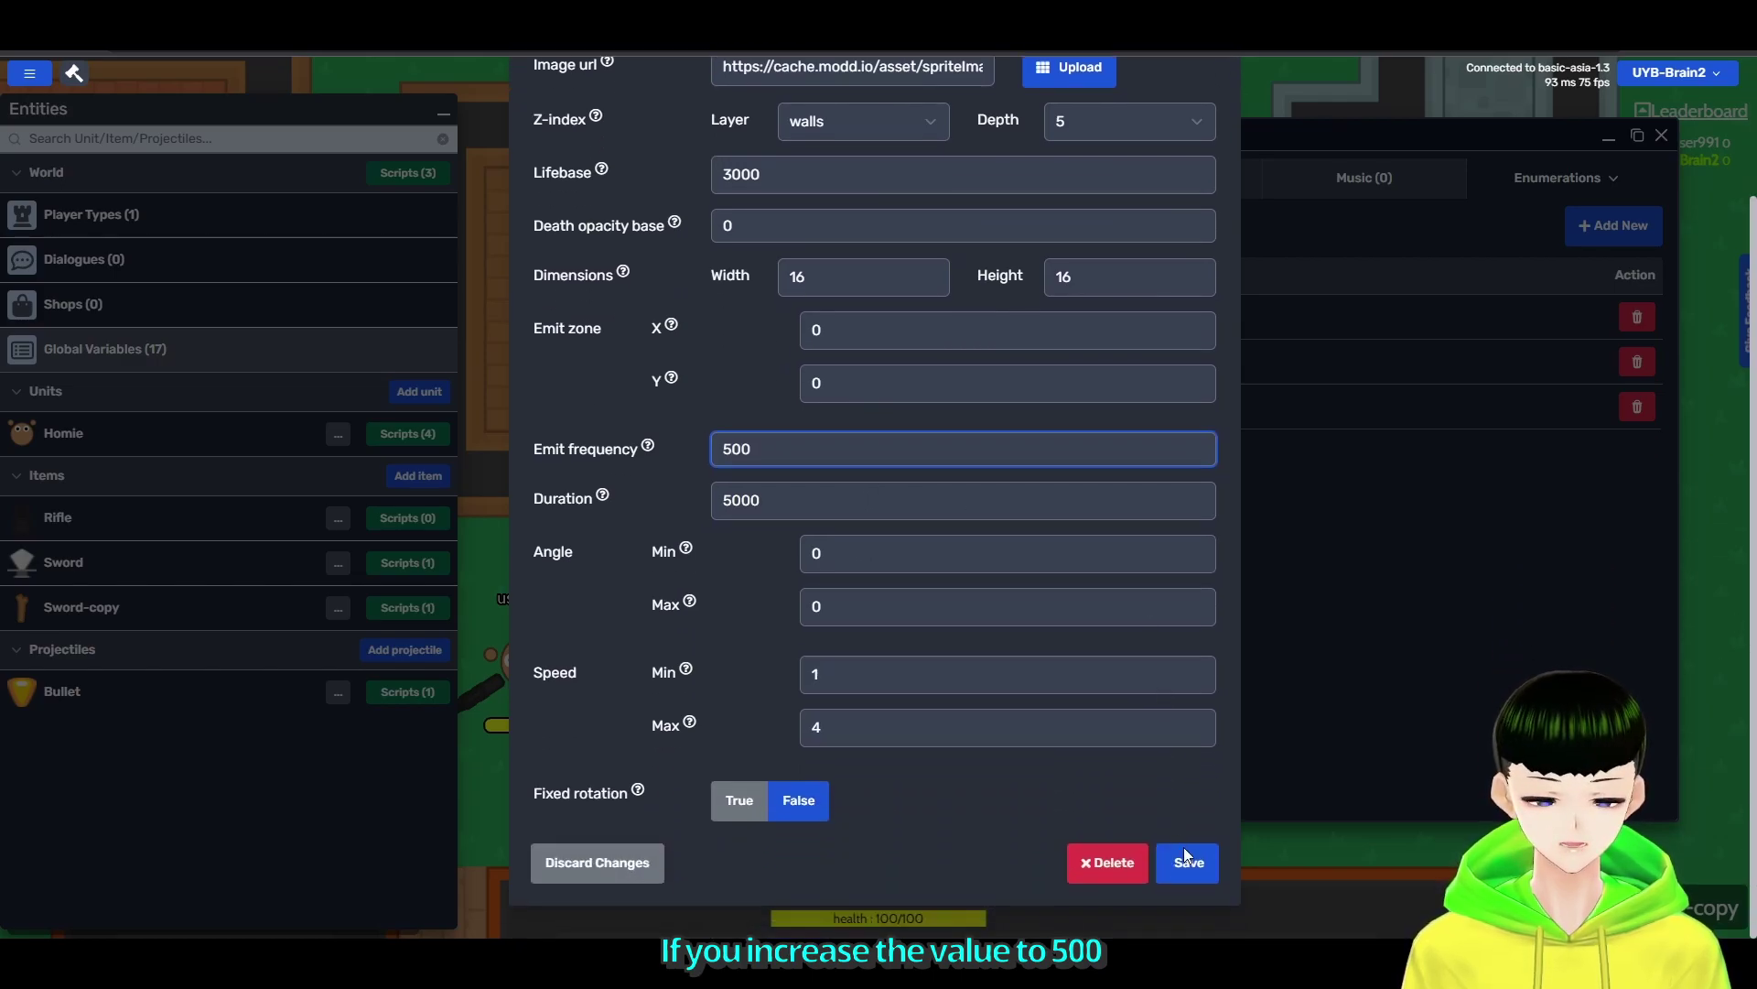
click(1181, 862)
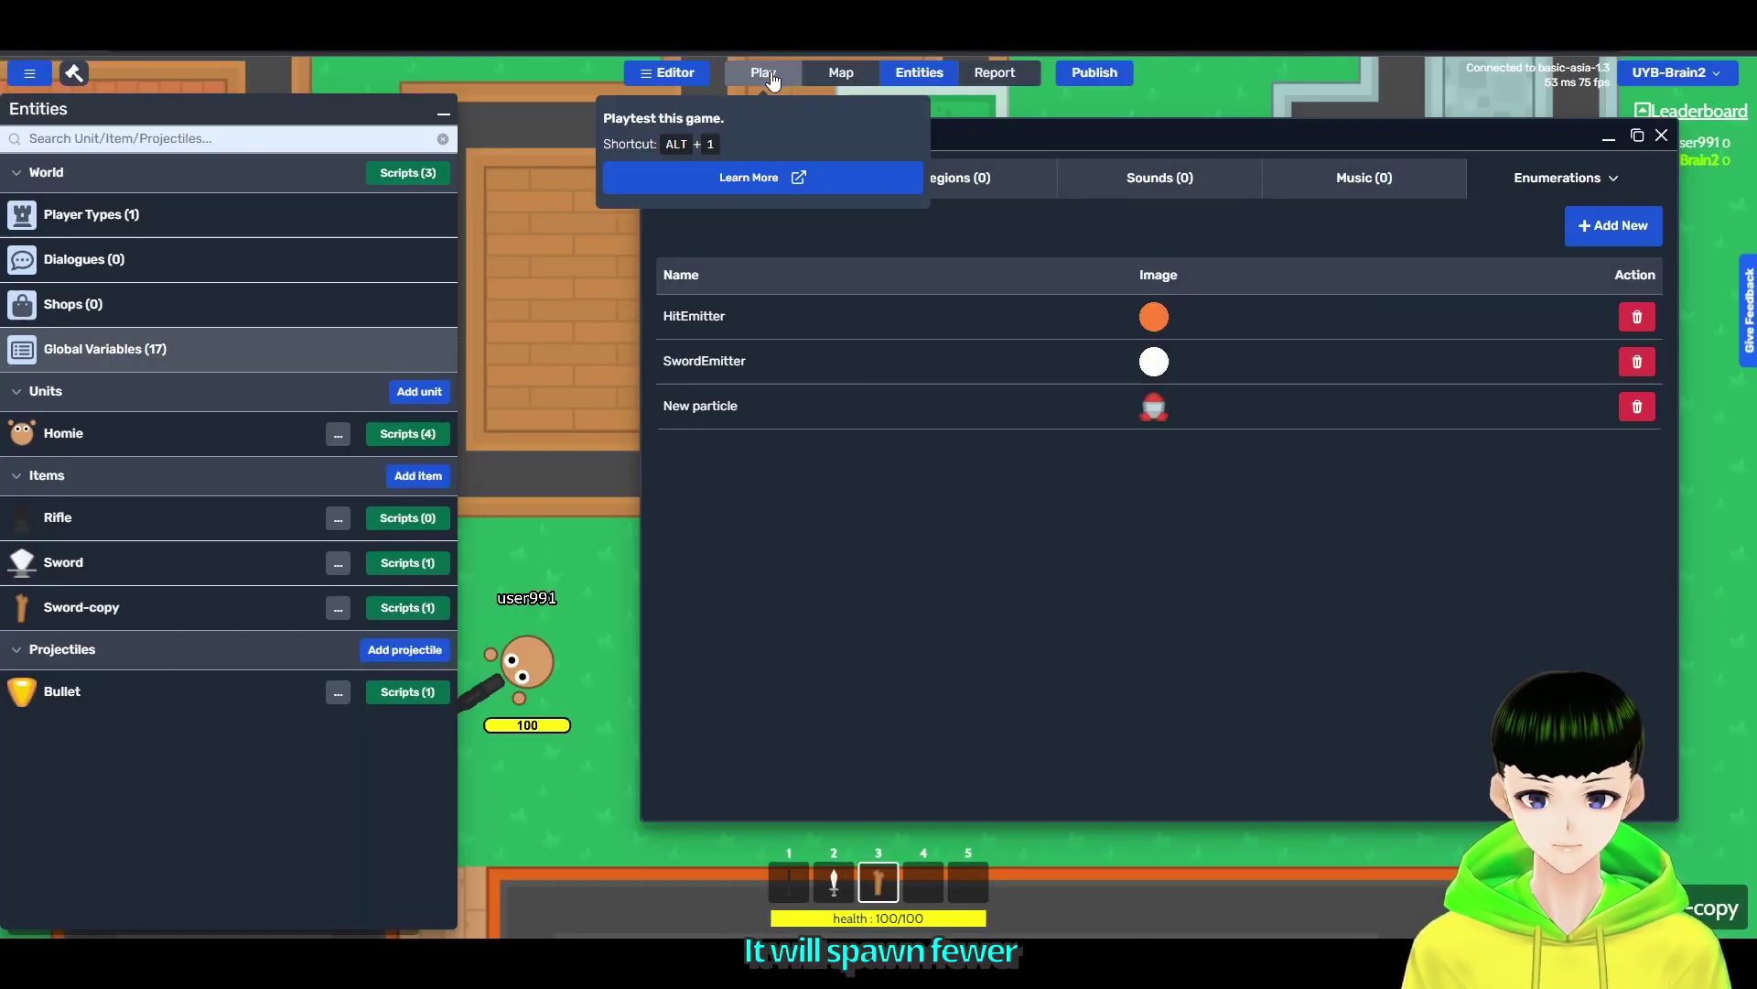
Play-test emit frequency 500, watching sparse widely spaced rockets, then return to Entities.
click(764, 72)
drag(1019, 515, 889, 524)
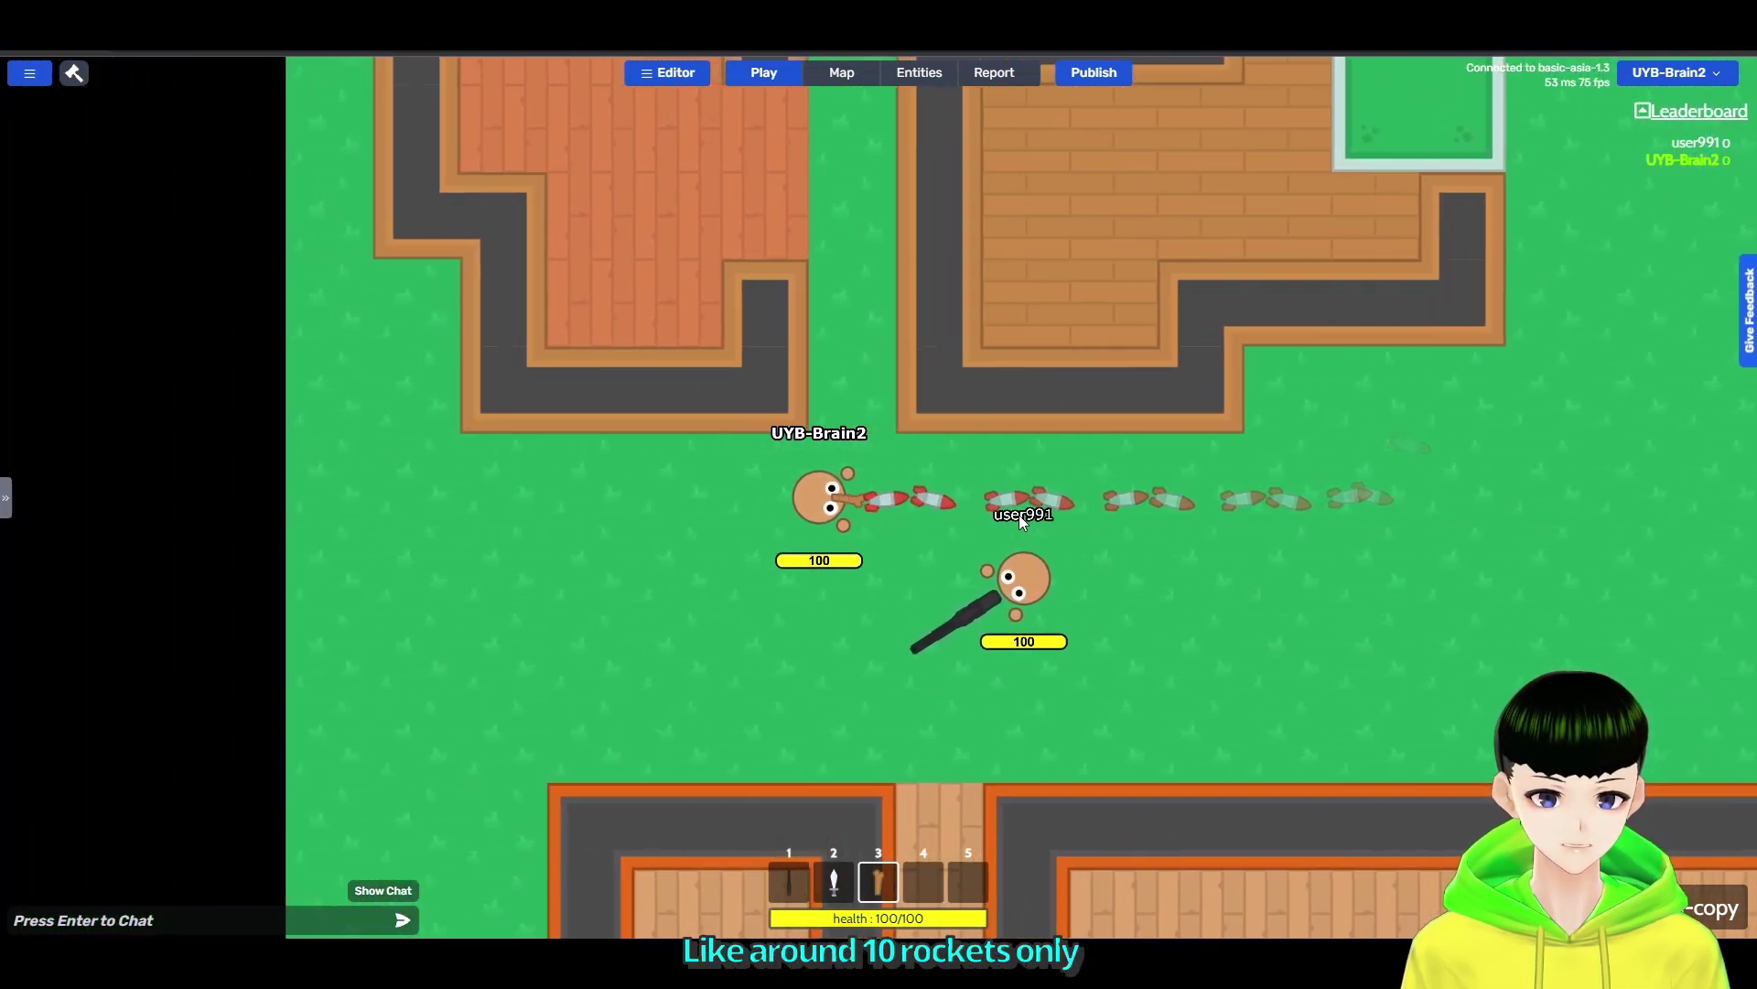
key(d)
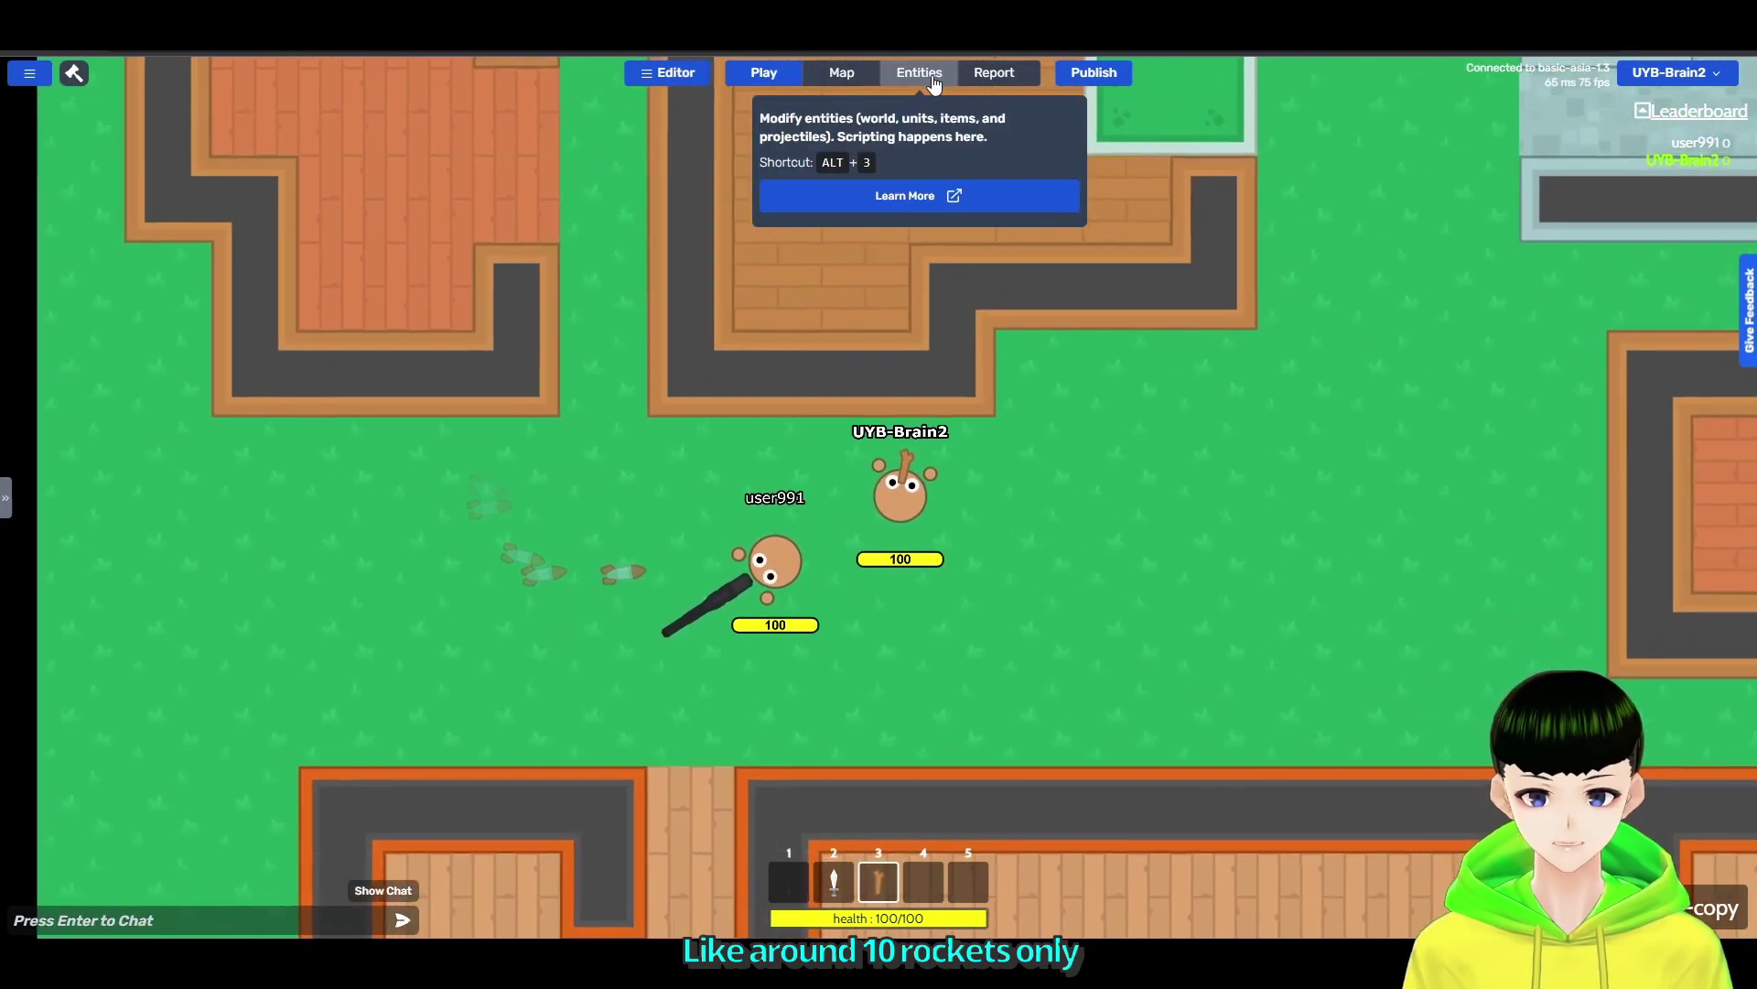
click(918, 72)
Reopen New particle, change Emit frequency from 500 to 1, and save.
click(811, 407)
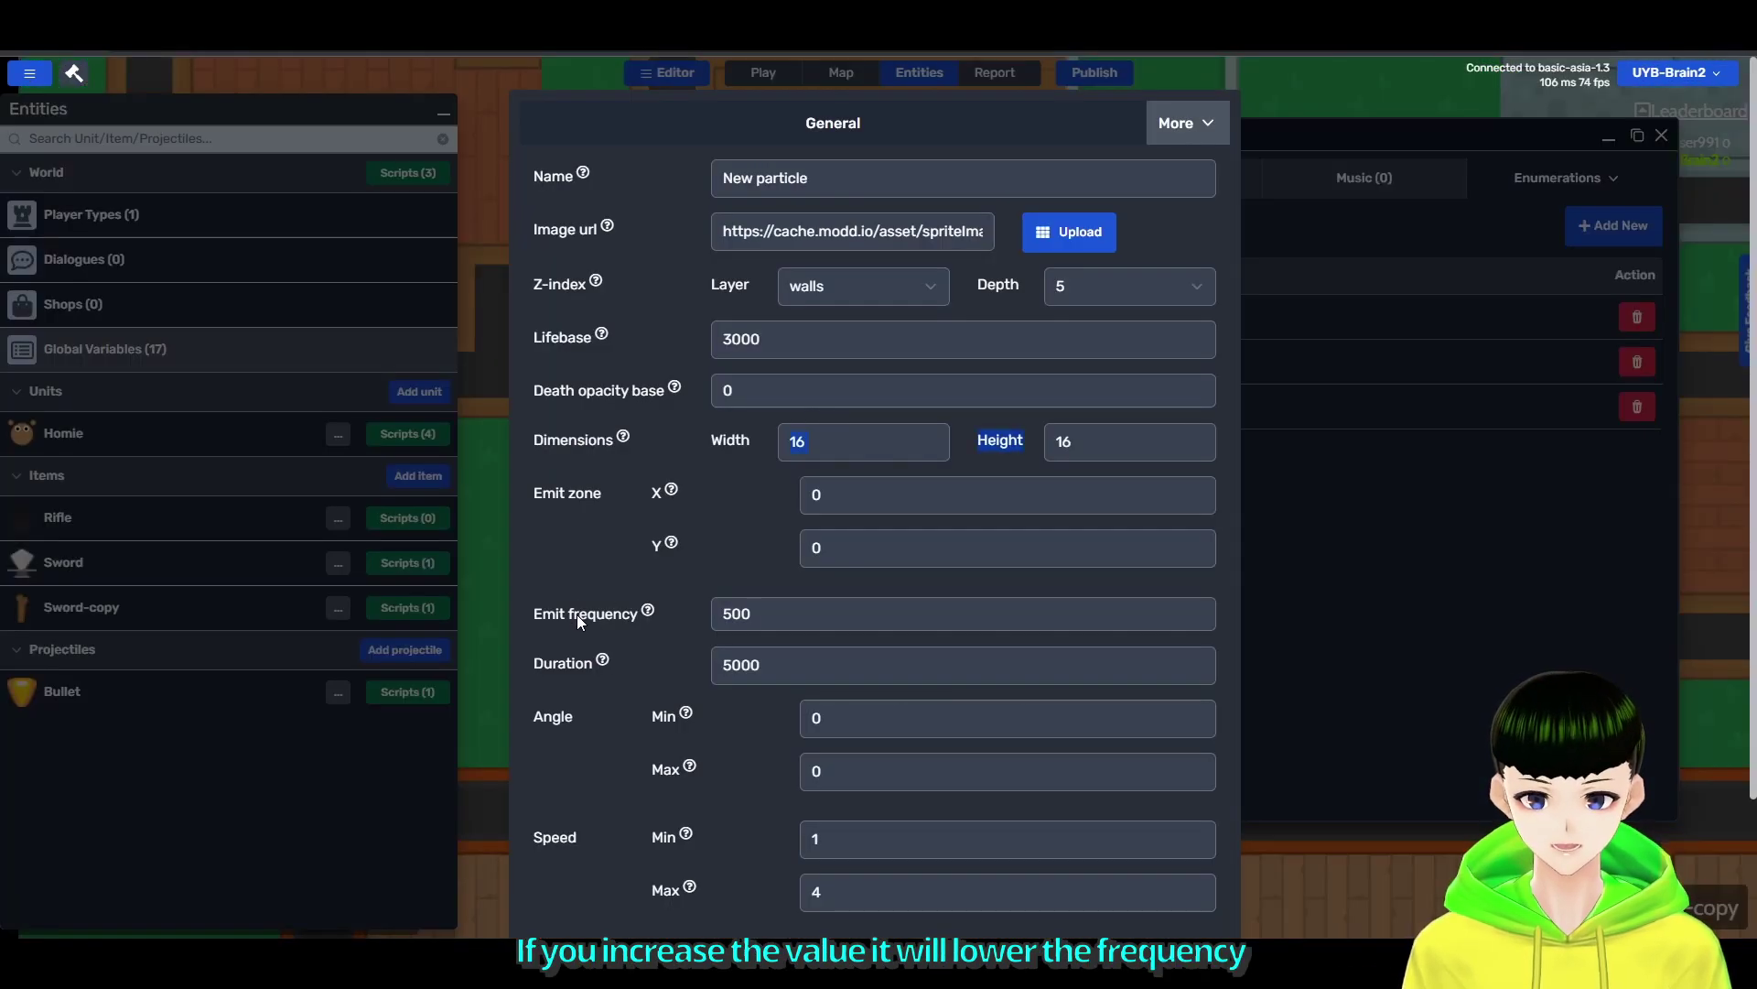
click(756, 612)
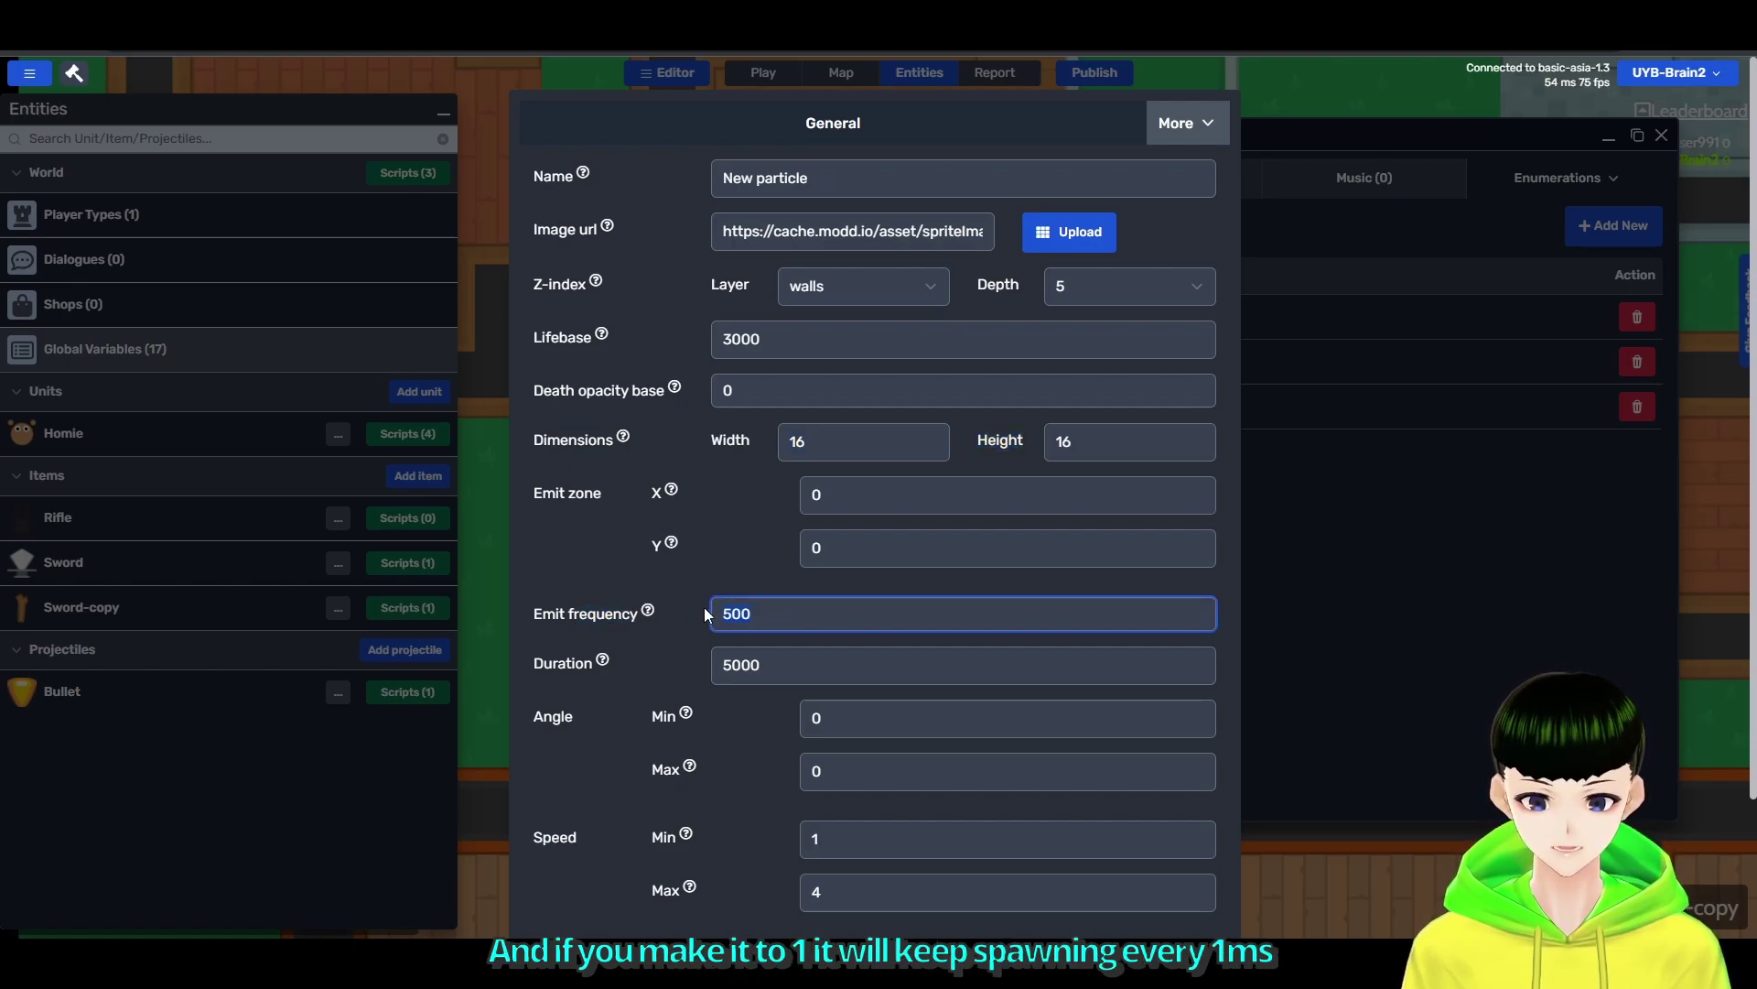
key(ctrl+a)
text(1)
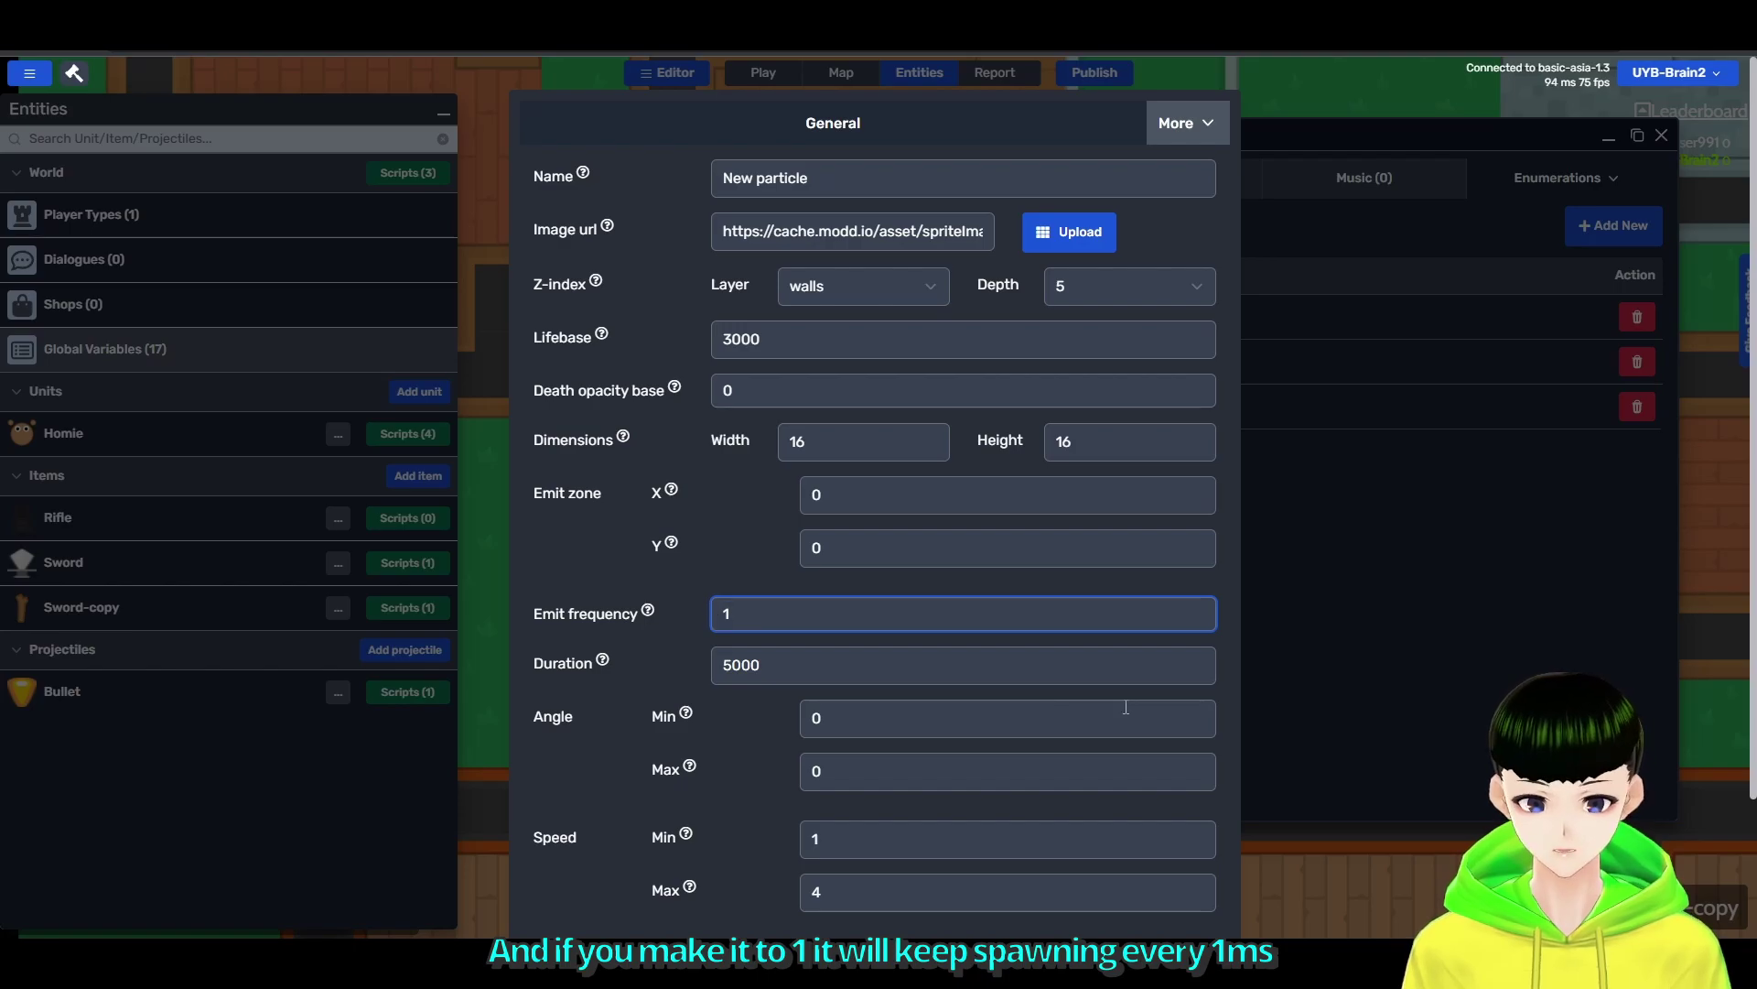
scroll(1126, 707, down, 3)
click(1185, 862)
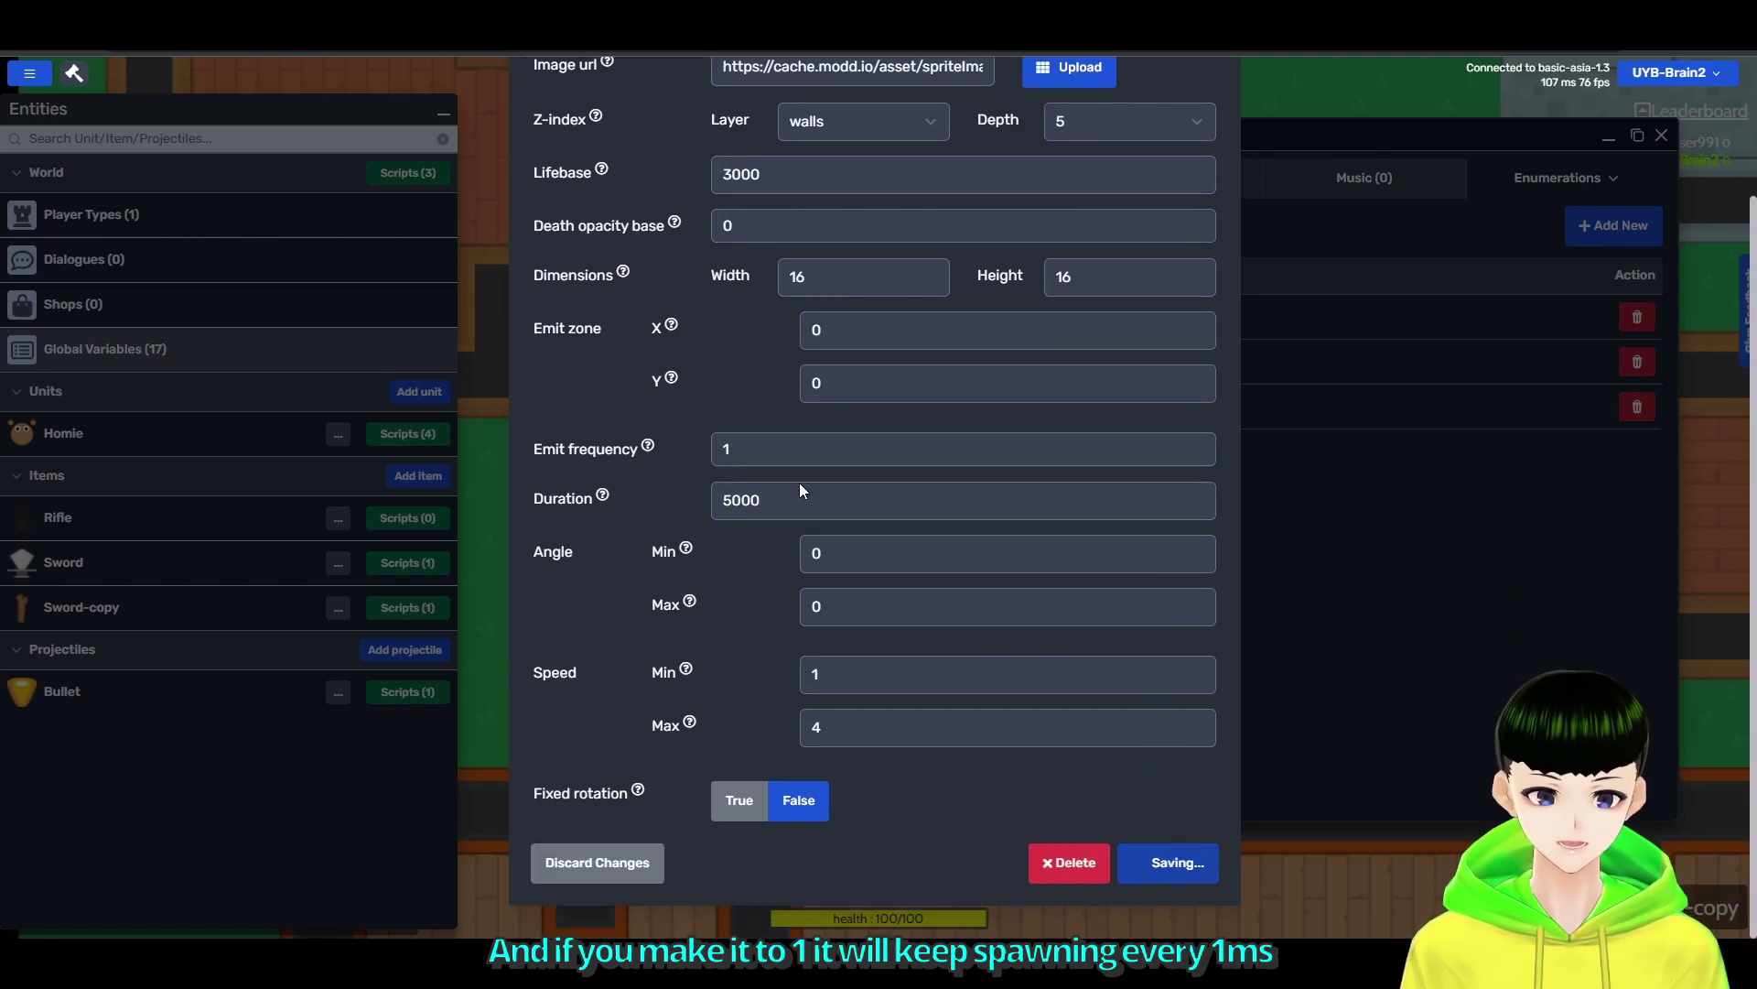
Play-test emit frequency 1, walking upward to watch the dense continuous rocket trail.
click(763, 72)
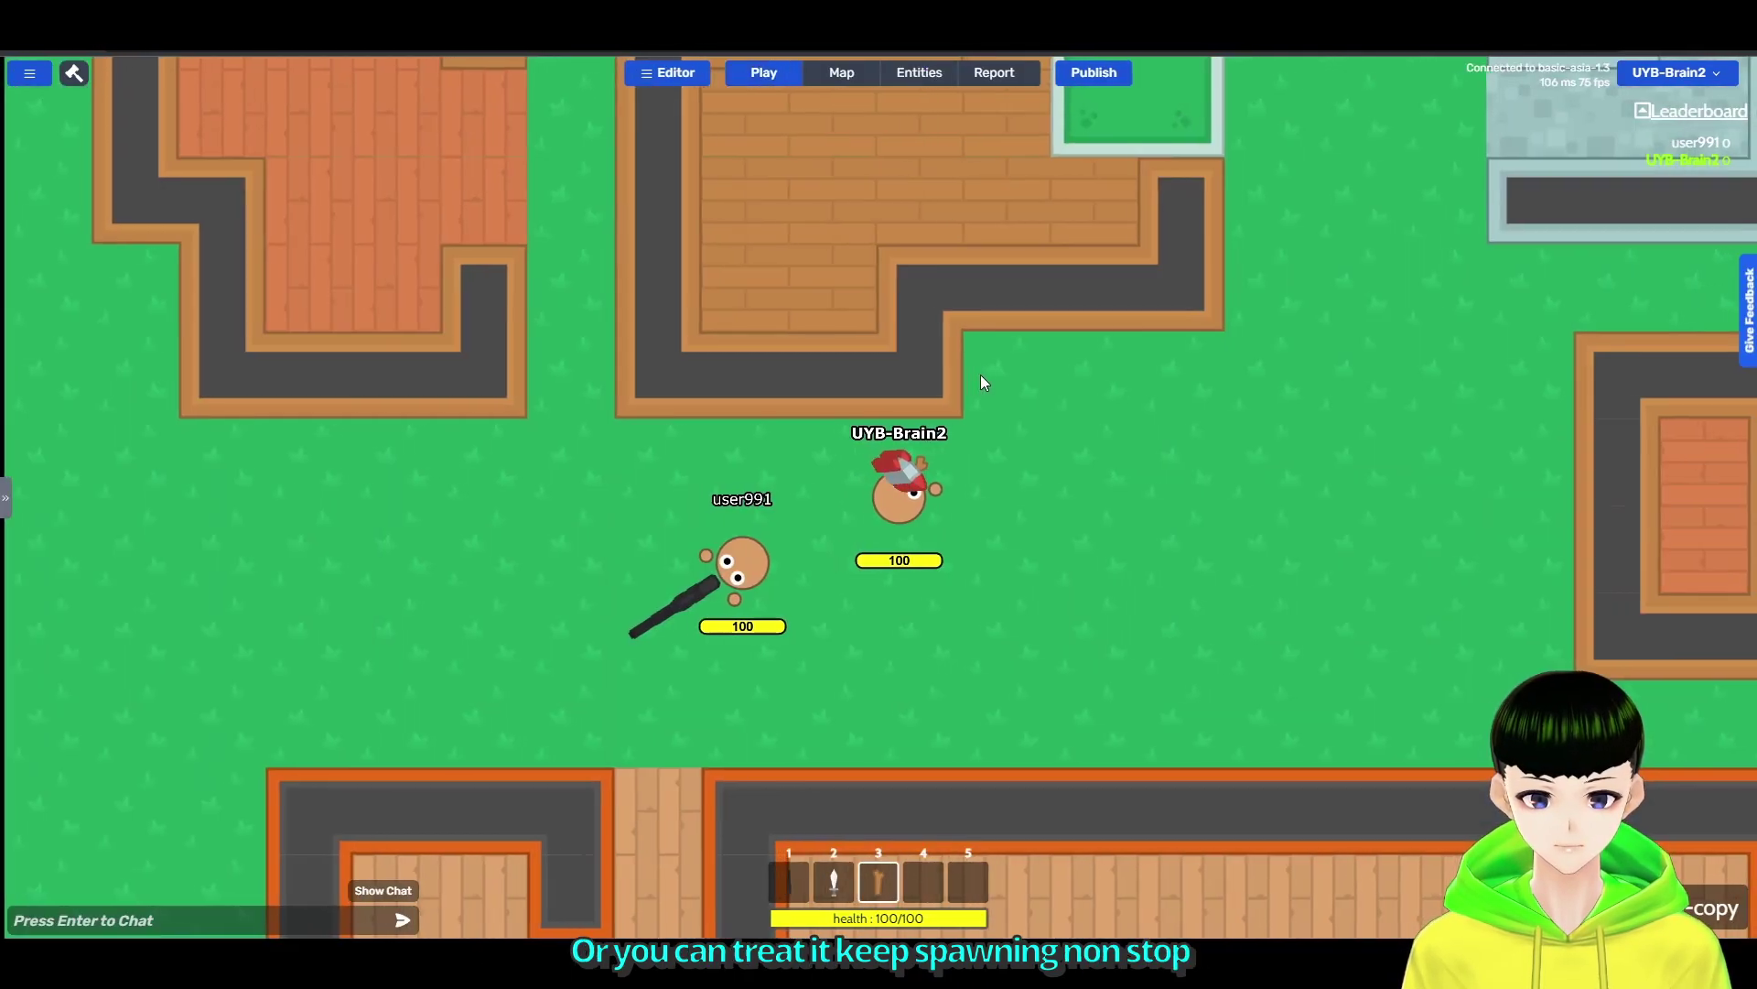
key(w)
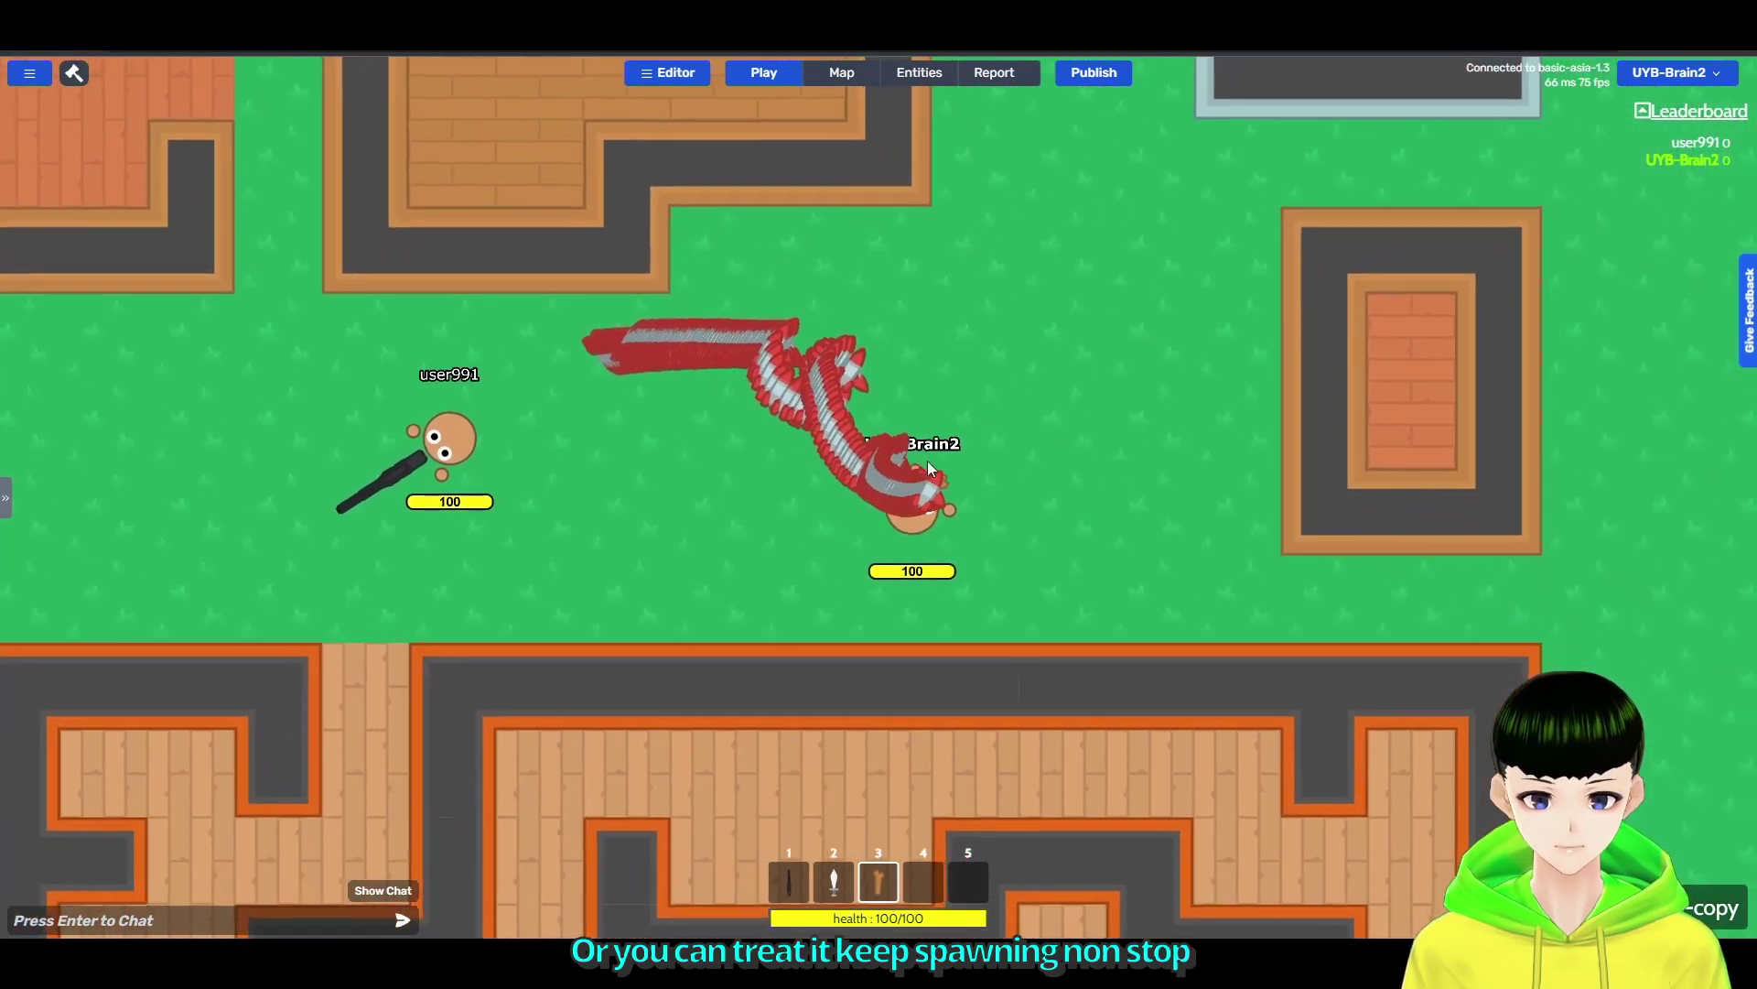
key(w)
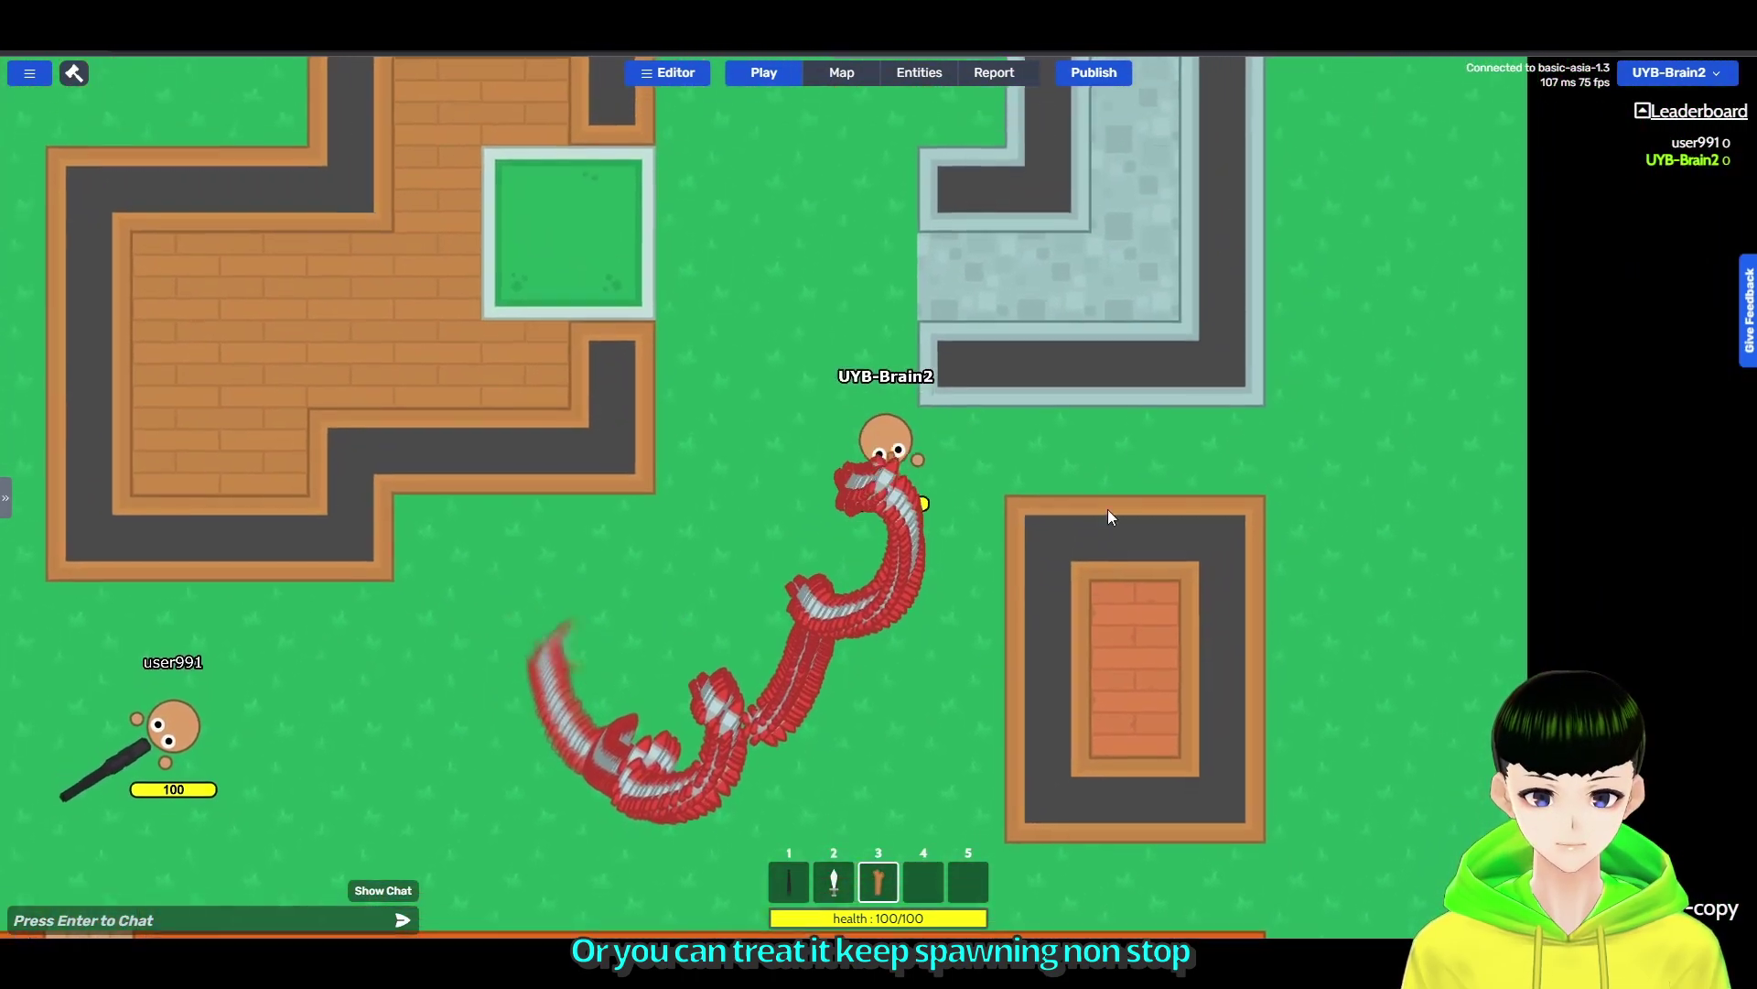
key(w)
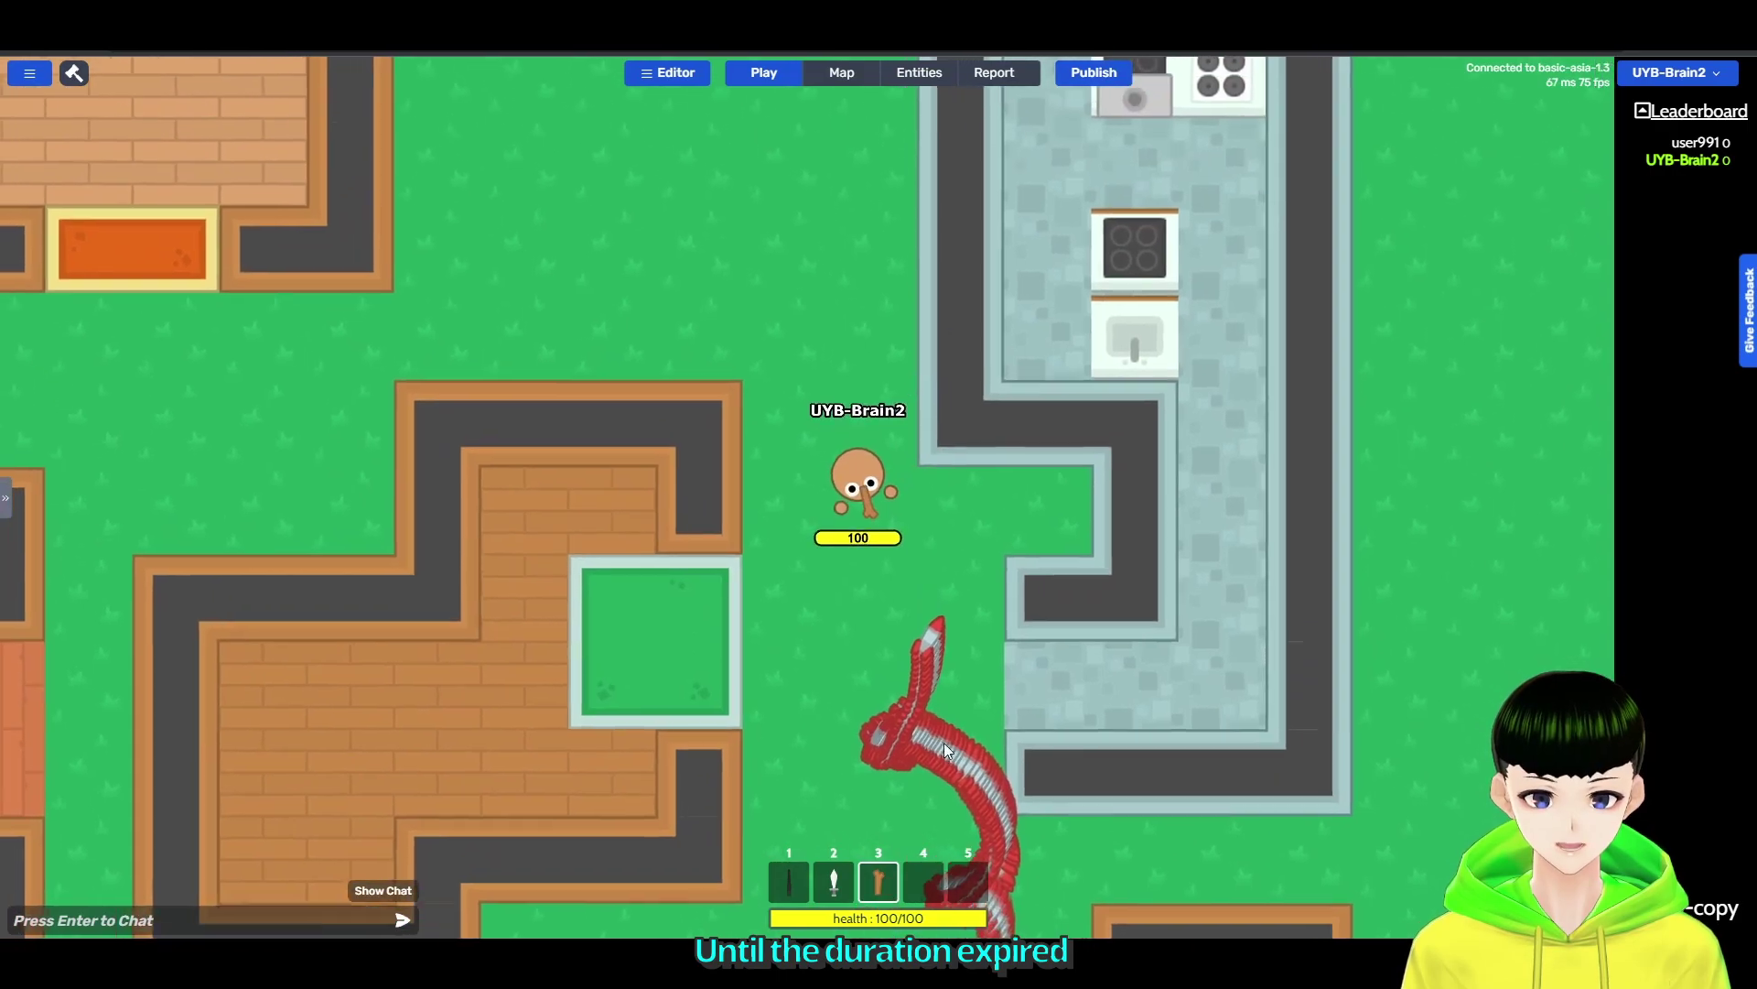
key(alt+3)
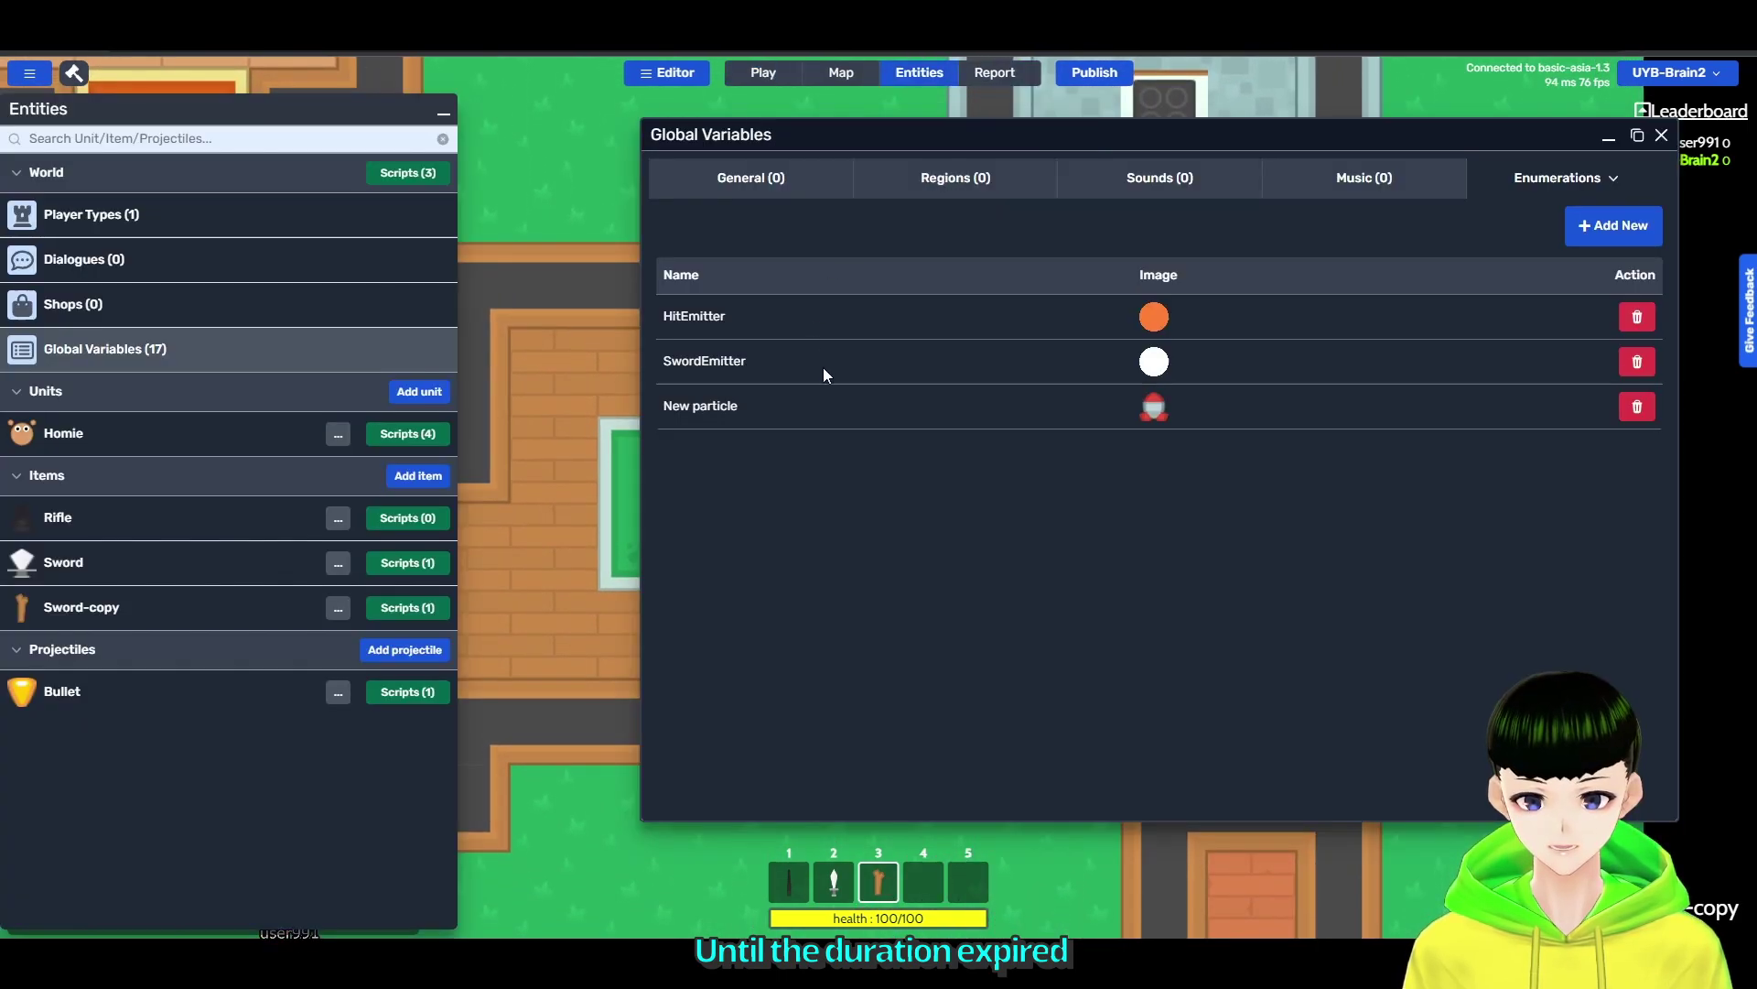
Set New particle's Emit frequency to 5 and Duration to 300, and save.
click(823, 405)
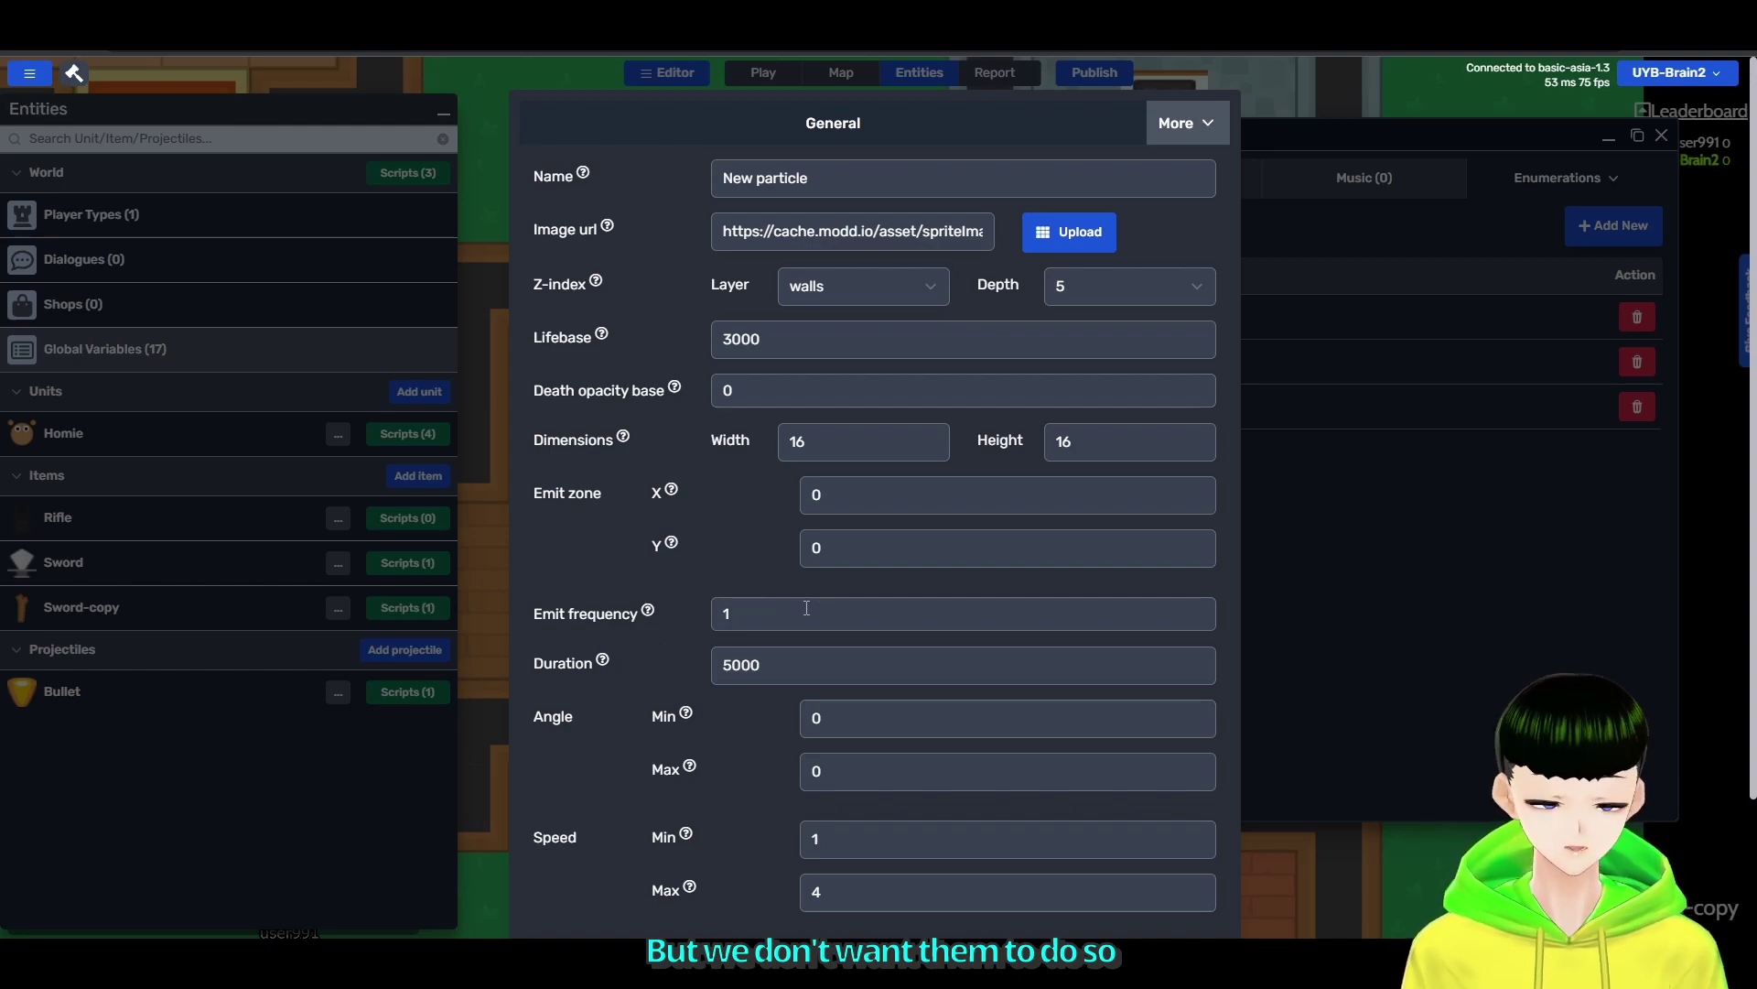
click(729, 612)
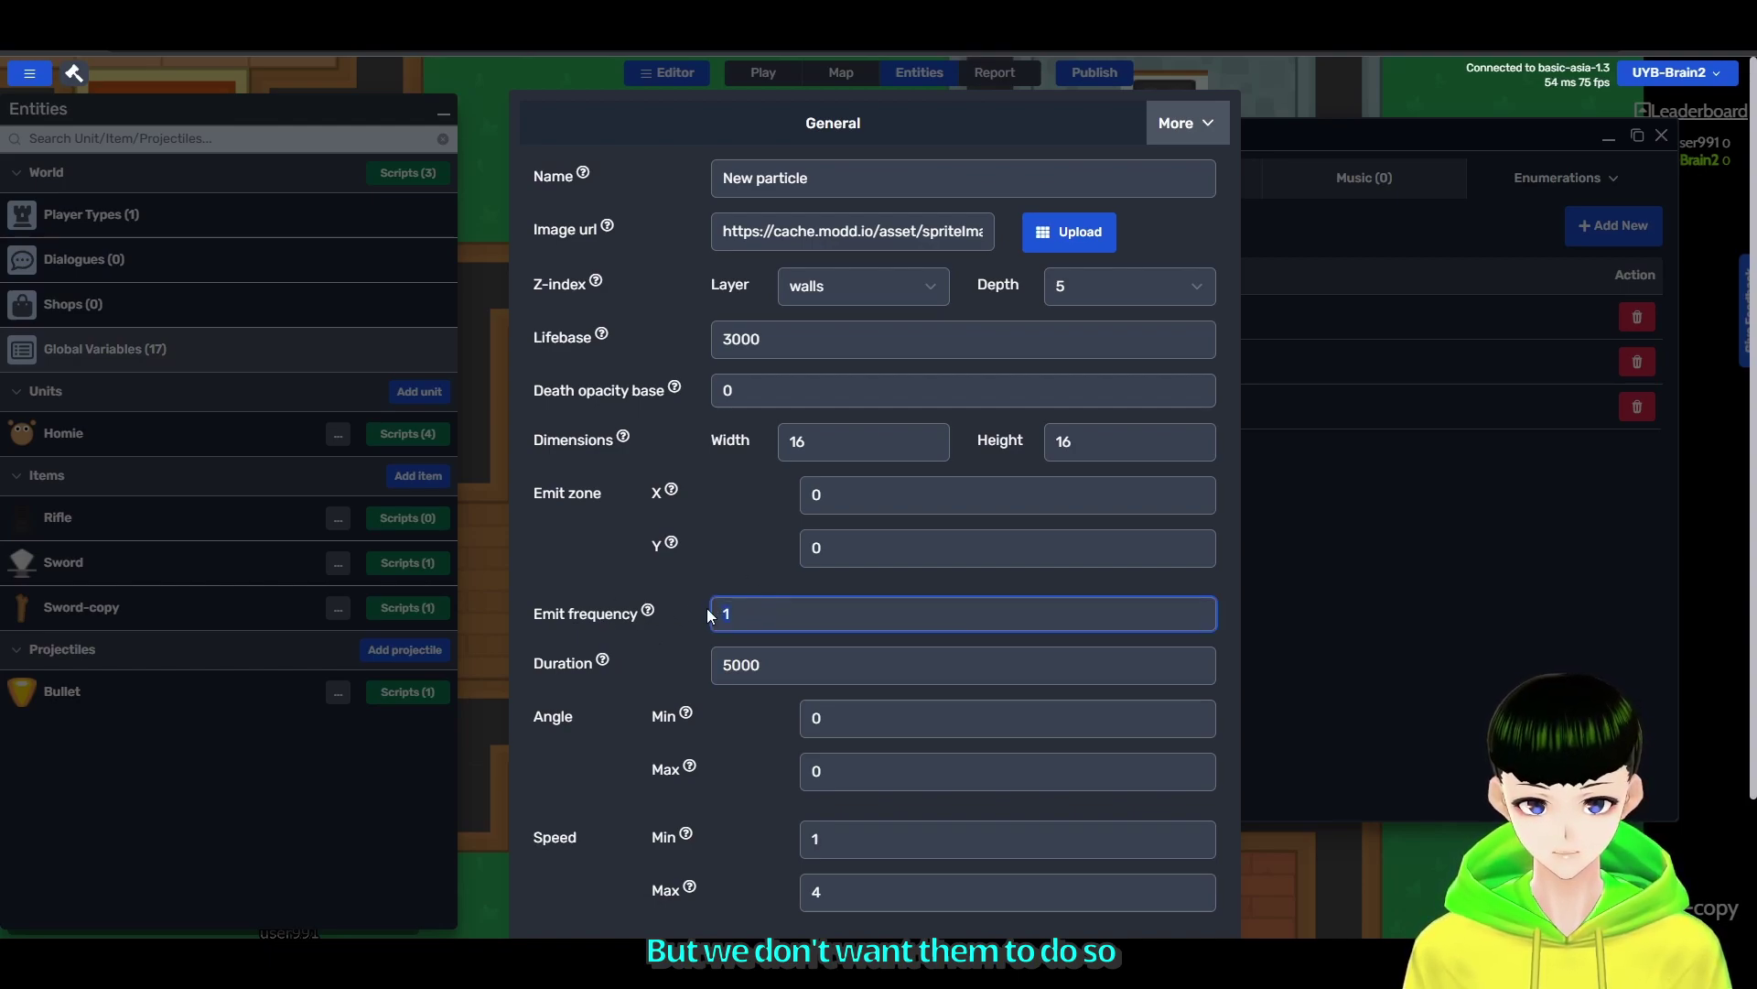
key(BackSpace)
text(5)
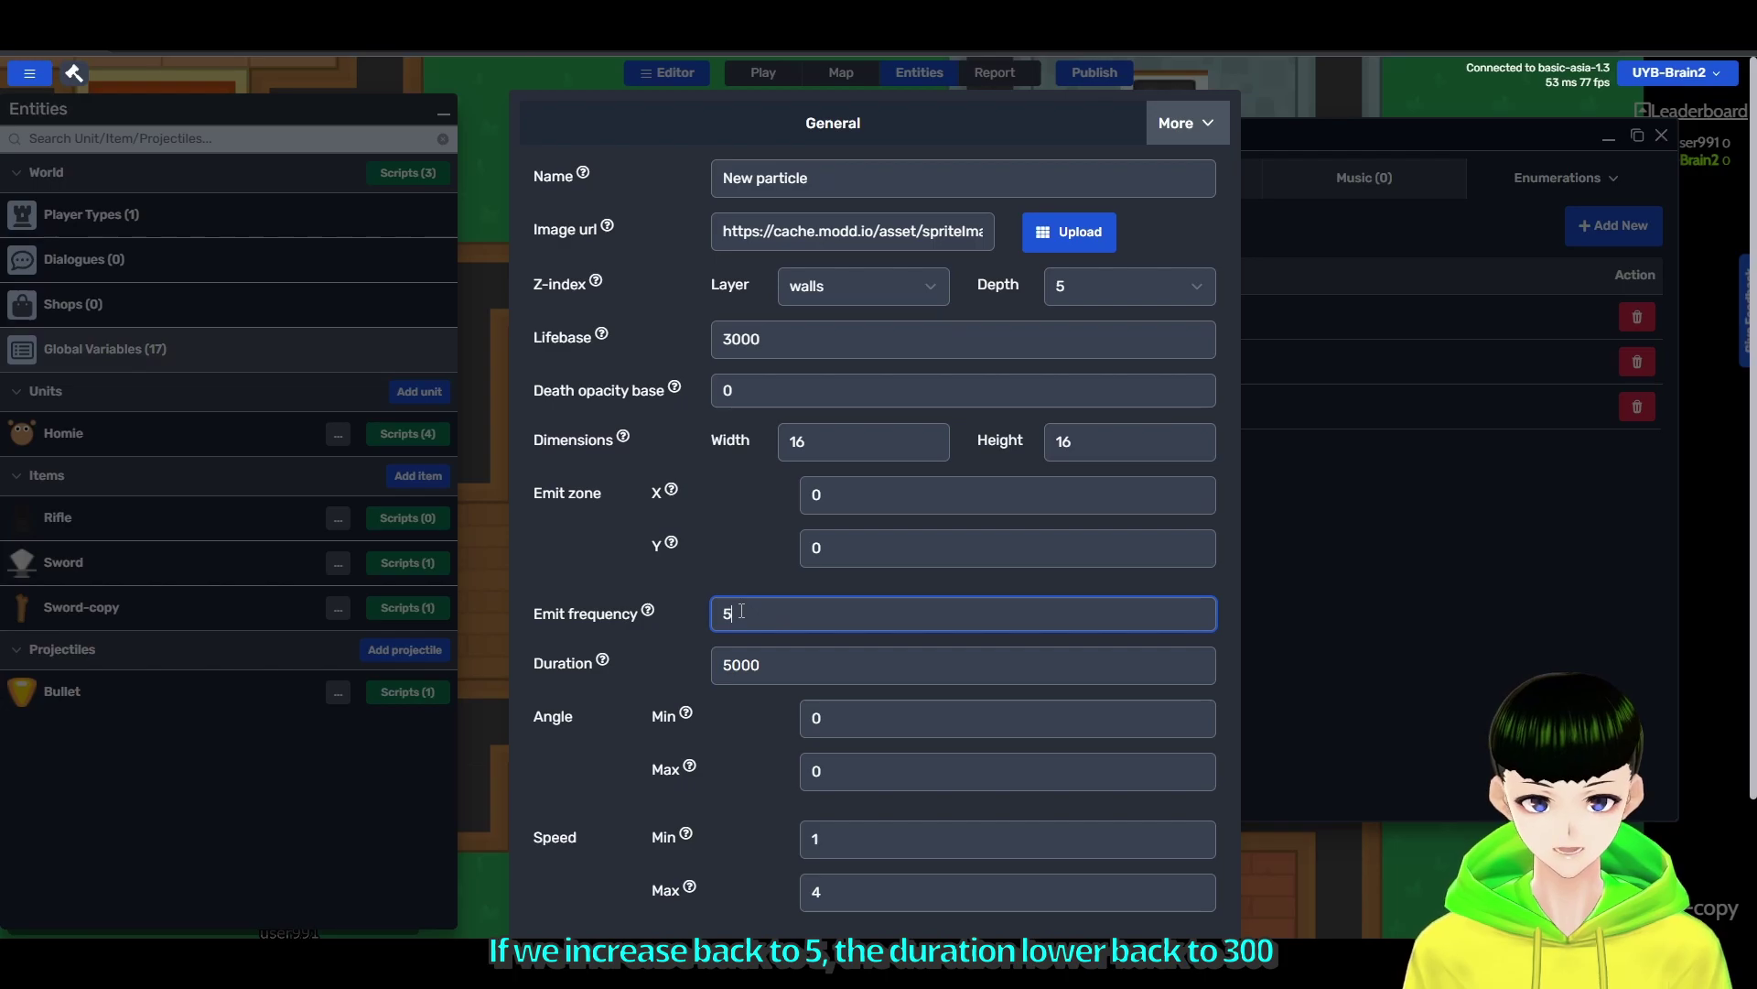
double_click(742, 665)
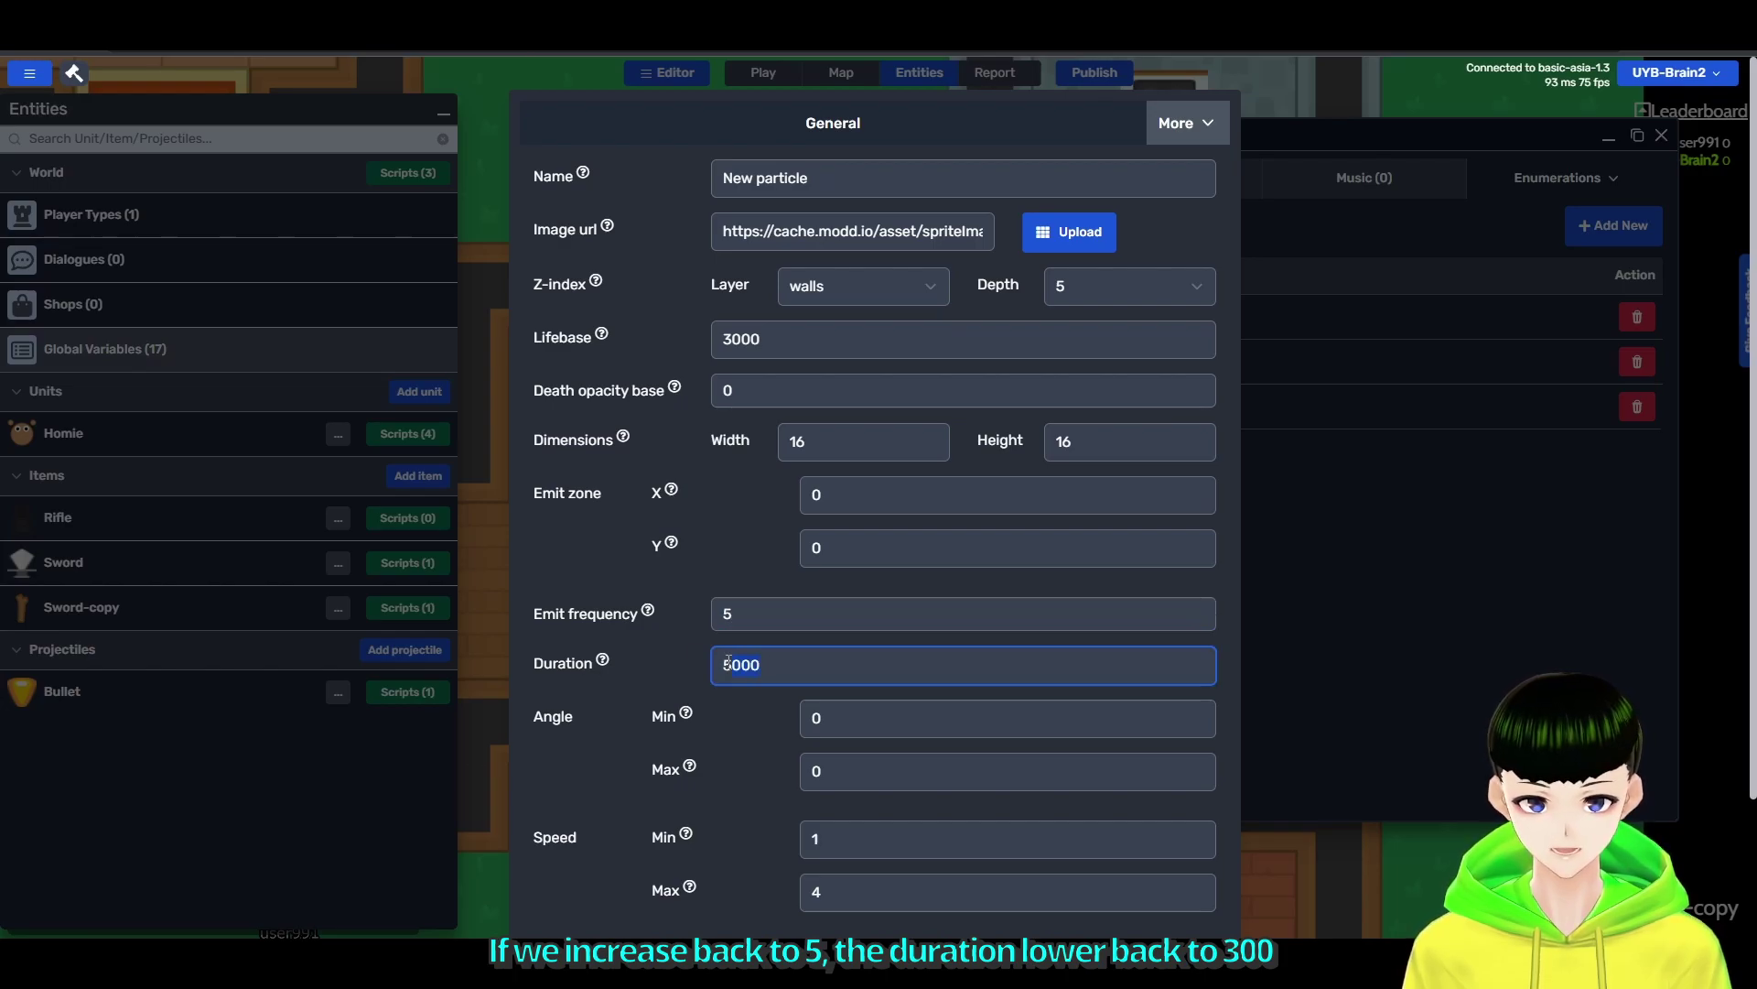
text(100)
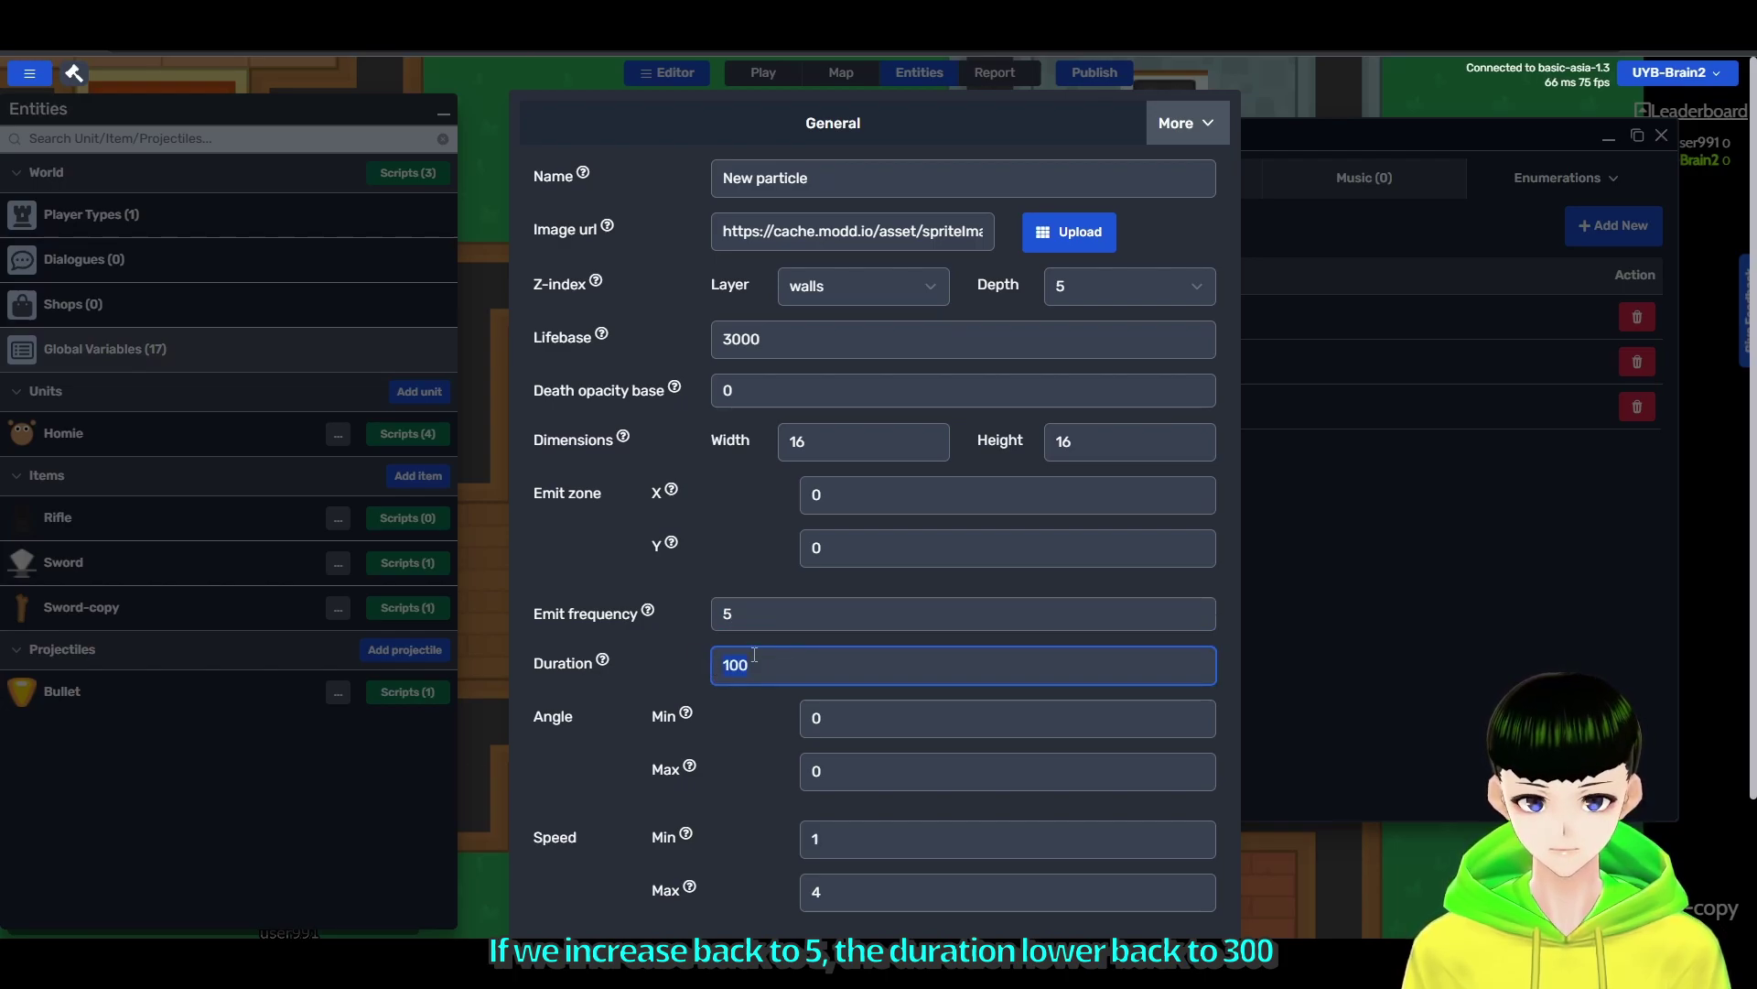
double_click(741, 665)
text(300)
scroll(879, 551, down, 3)
click(1178, 860)
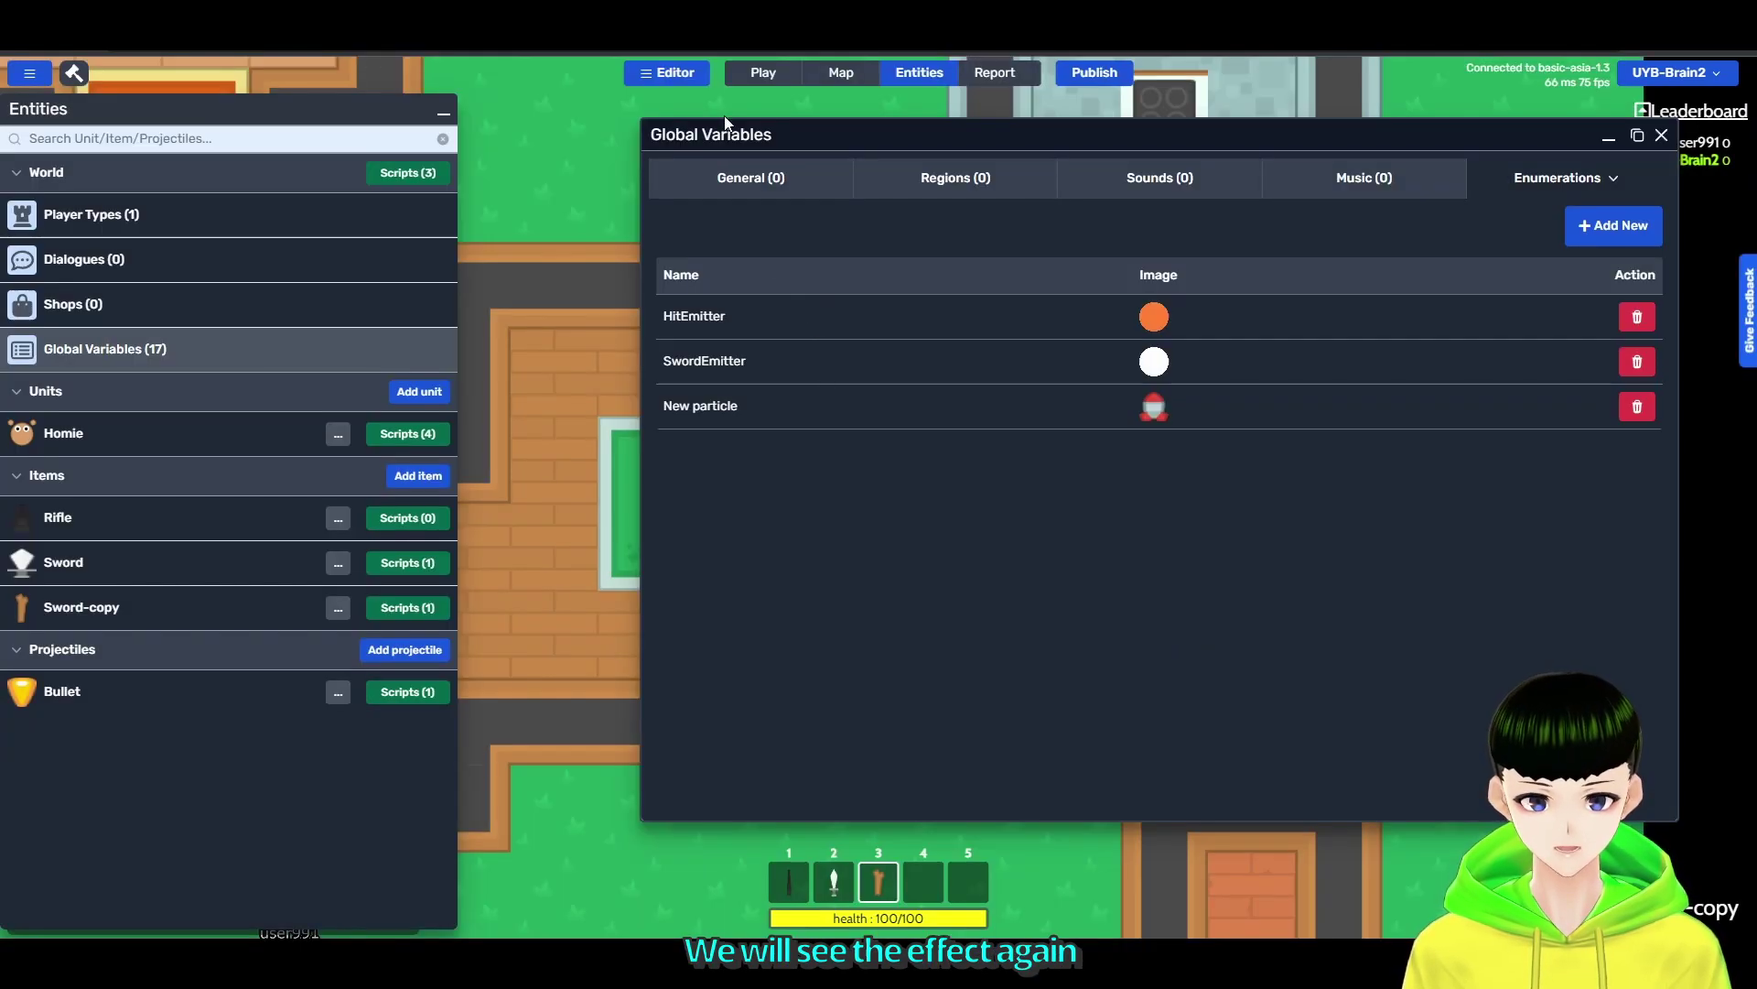
Play-test the short rocket trail by moving the player up and down.
click(764, 71)
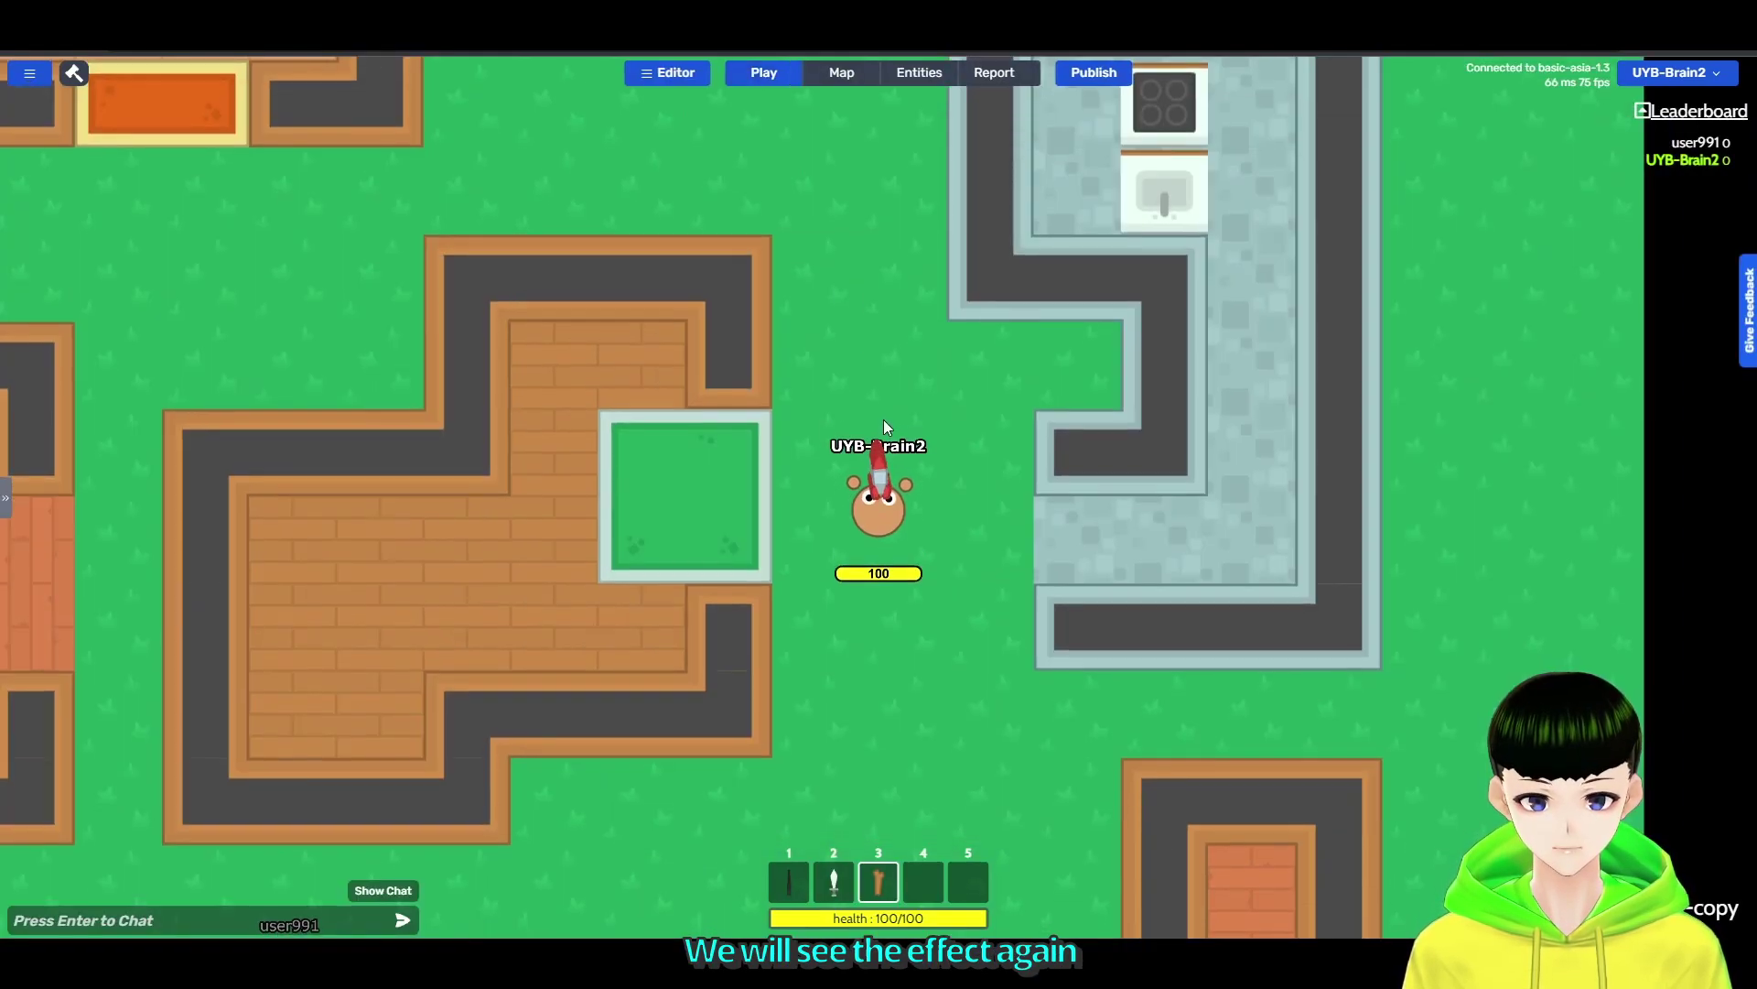
key(s)
key(w)
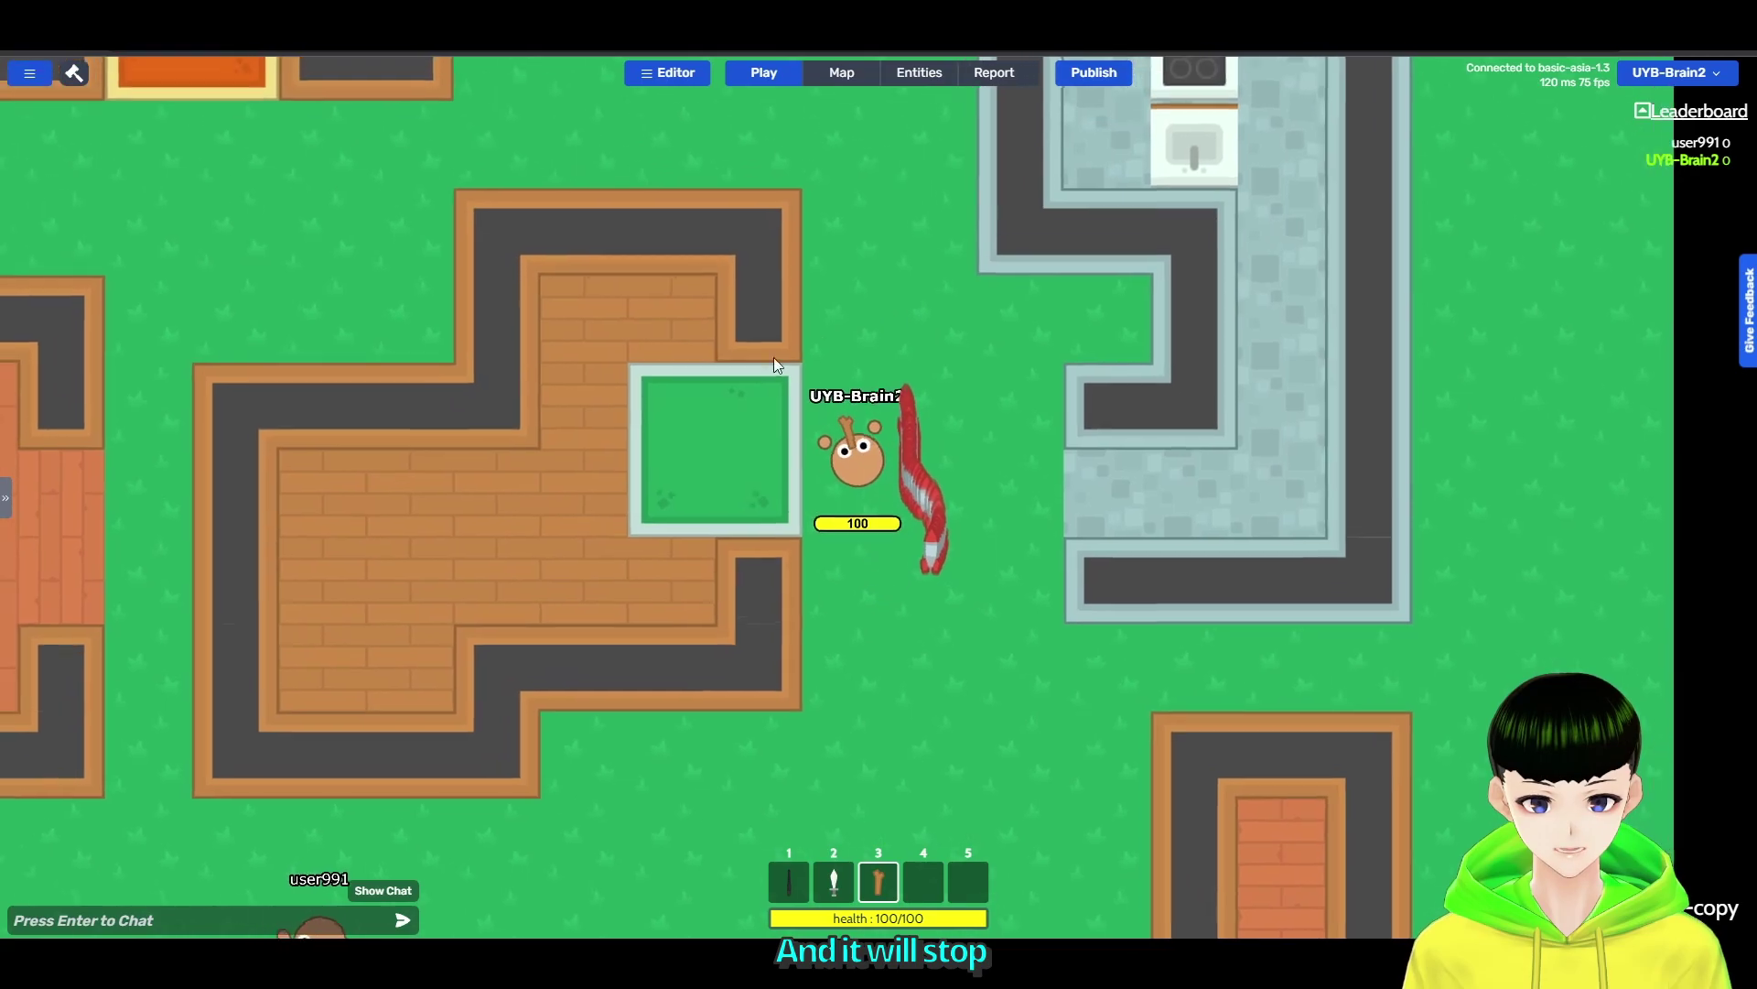
key(w)
key(s)
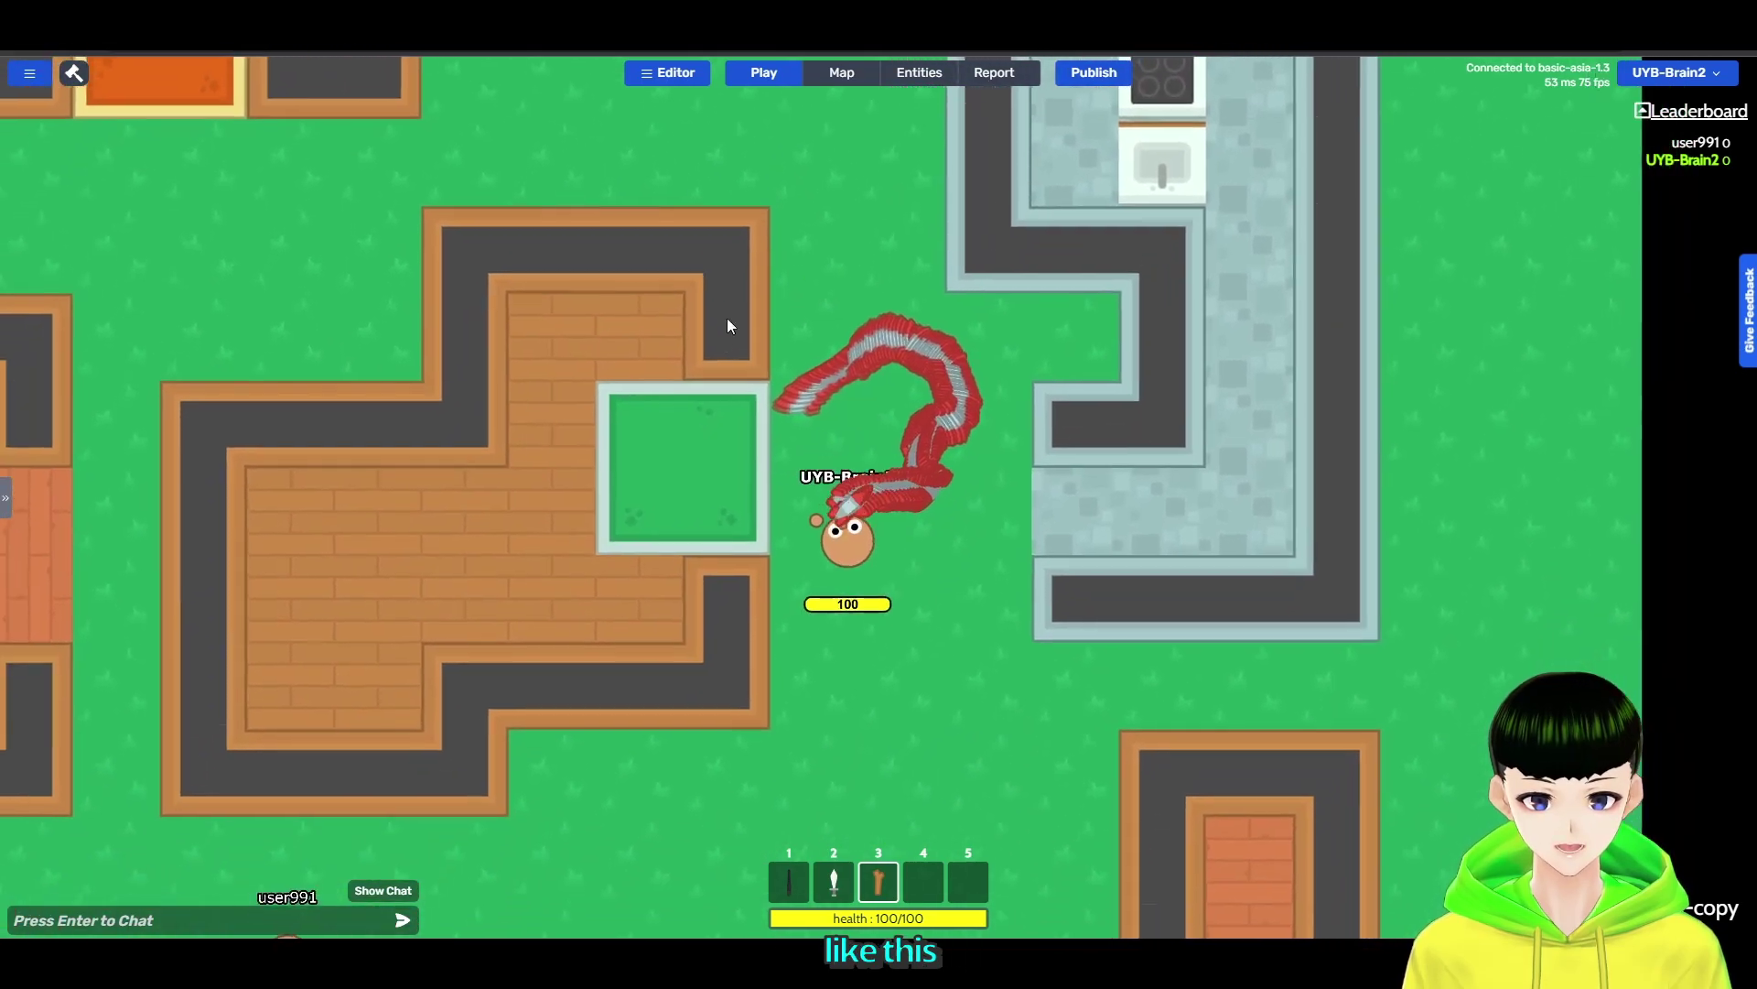
Reopen New particle and review its Angle Min and Max fields.
click(918, 72)
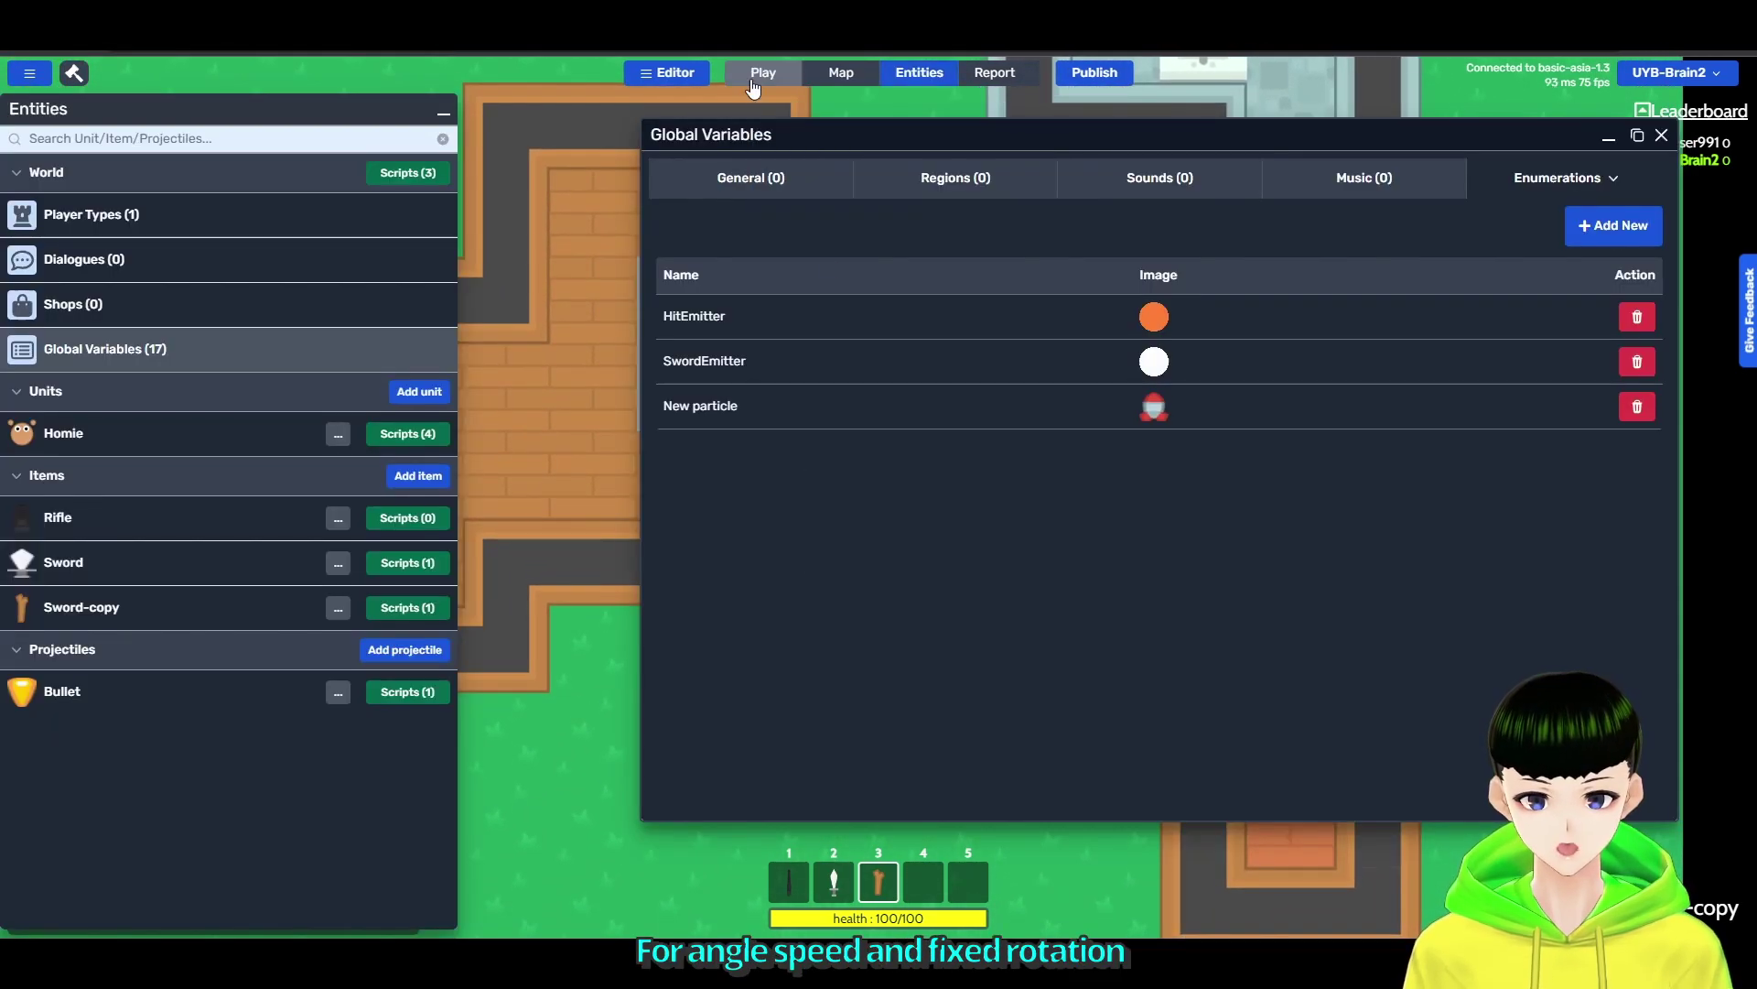
click(825, 406)
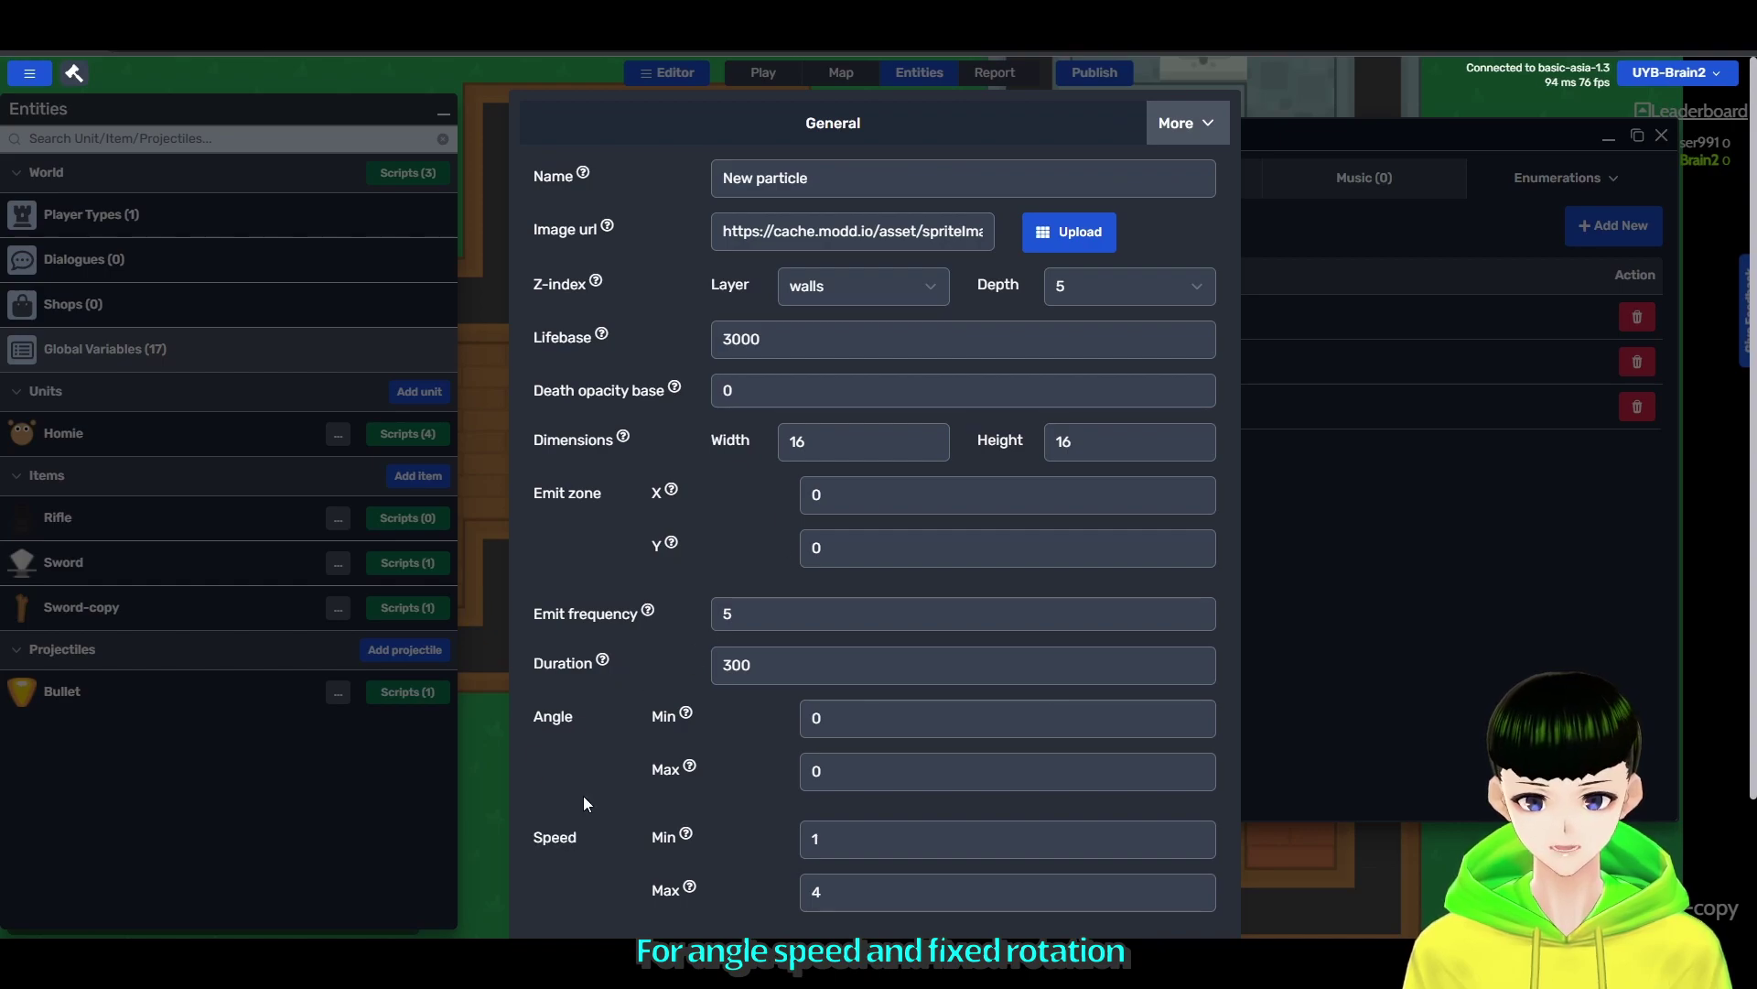
scroll(583, 795, down, 3)
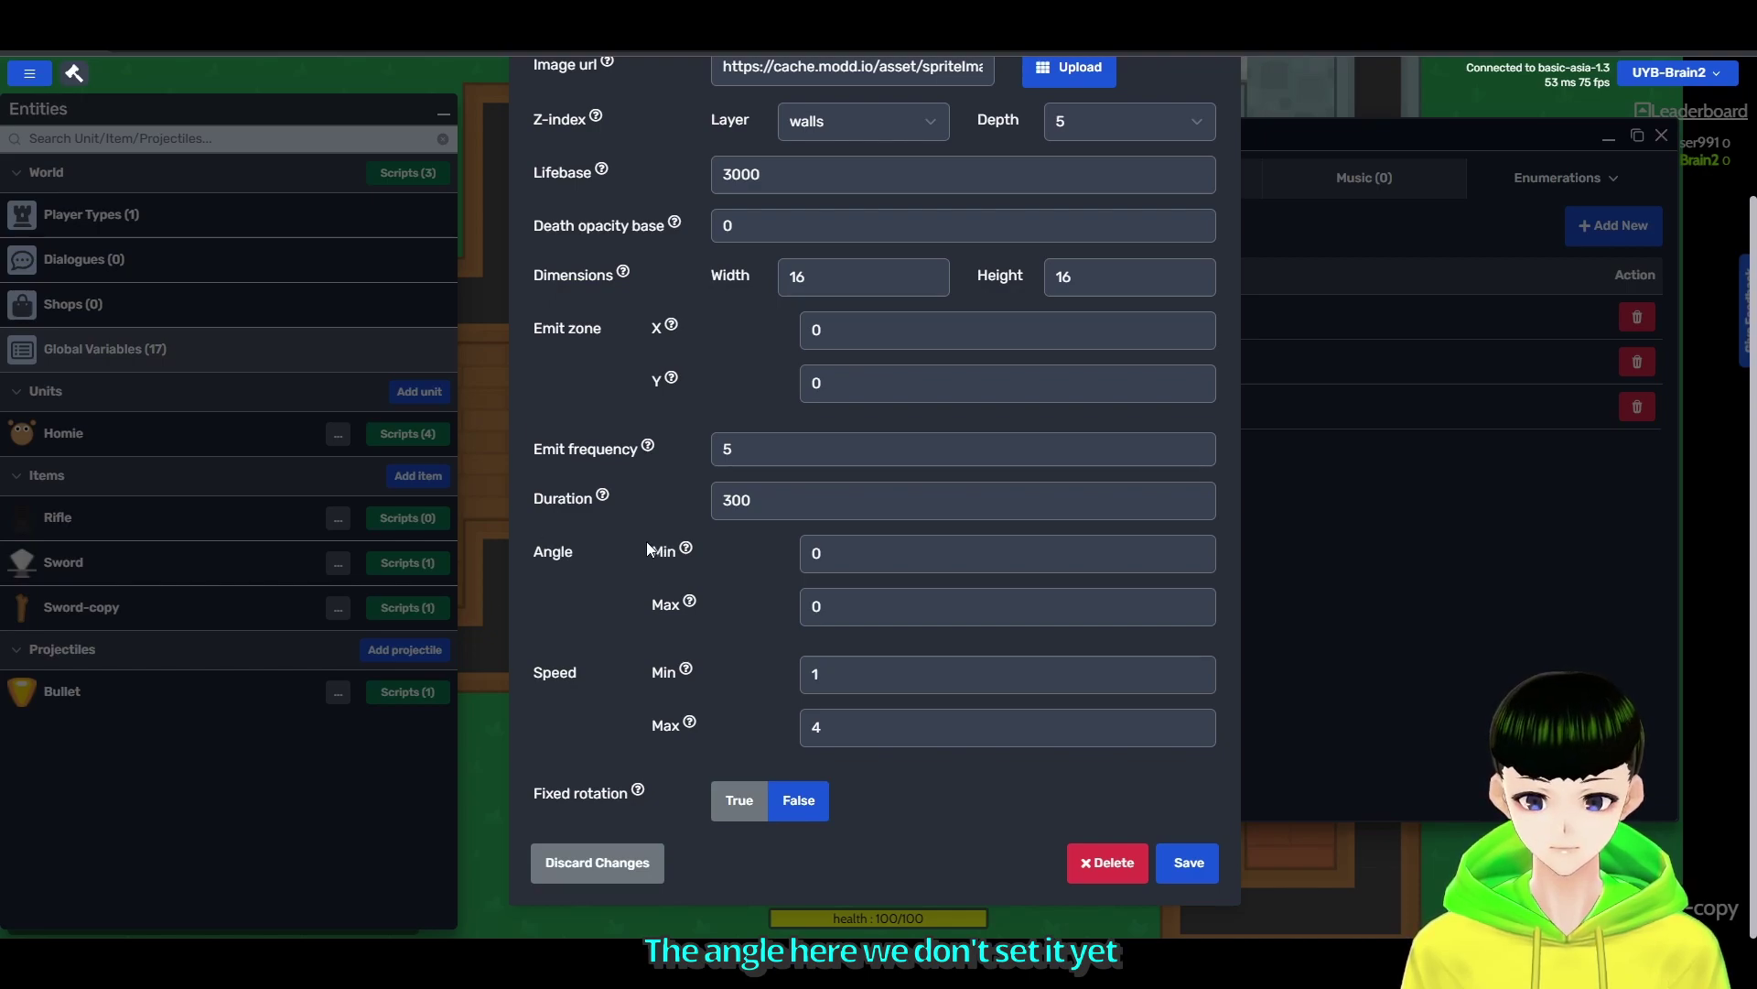
click(824, 553)
click(824, 606)
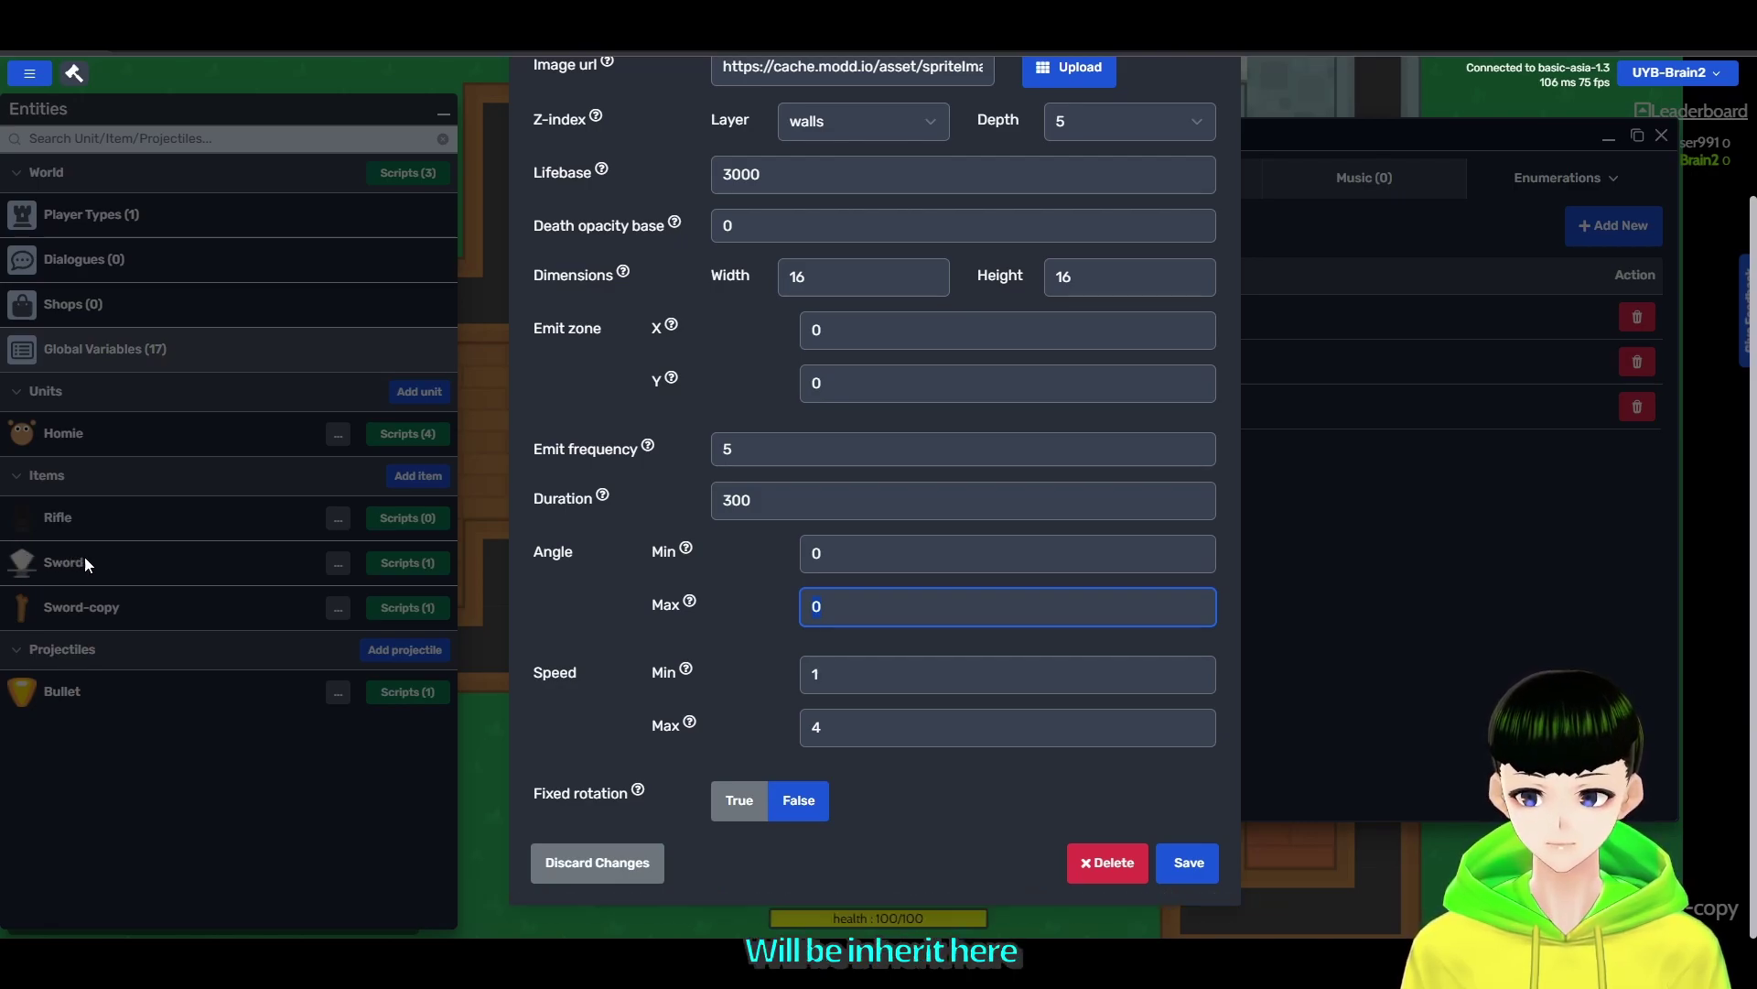
click(824, 552)
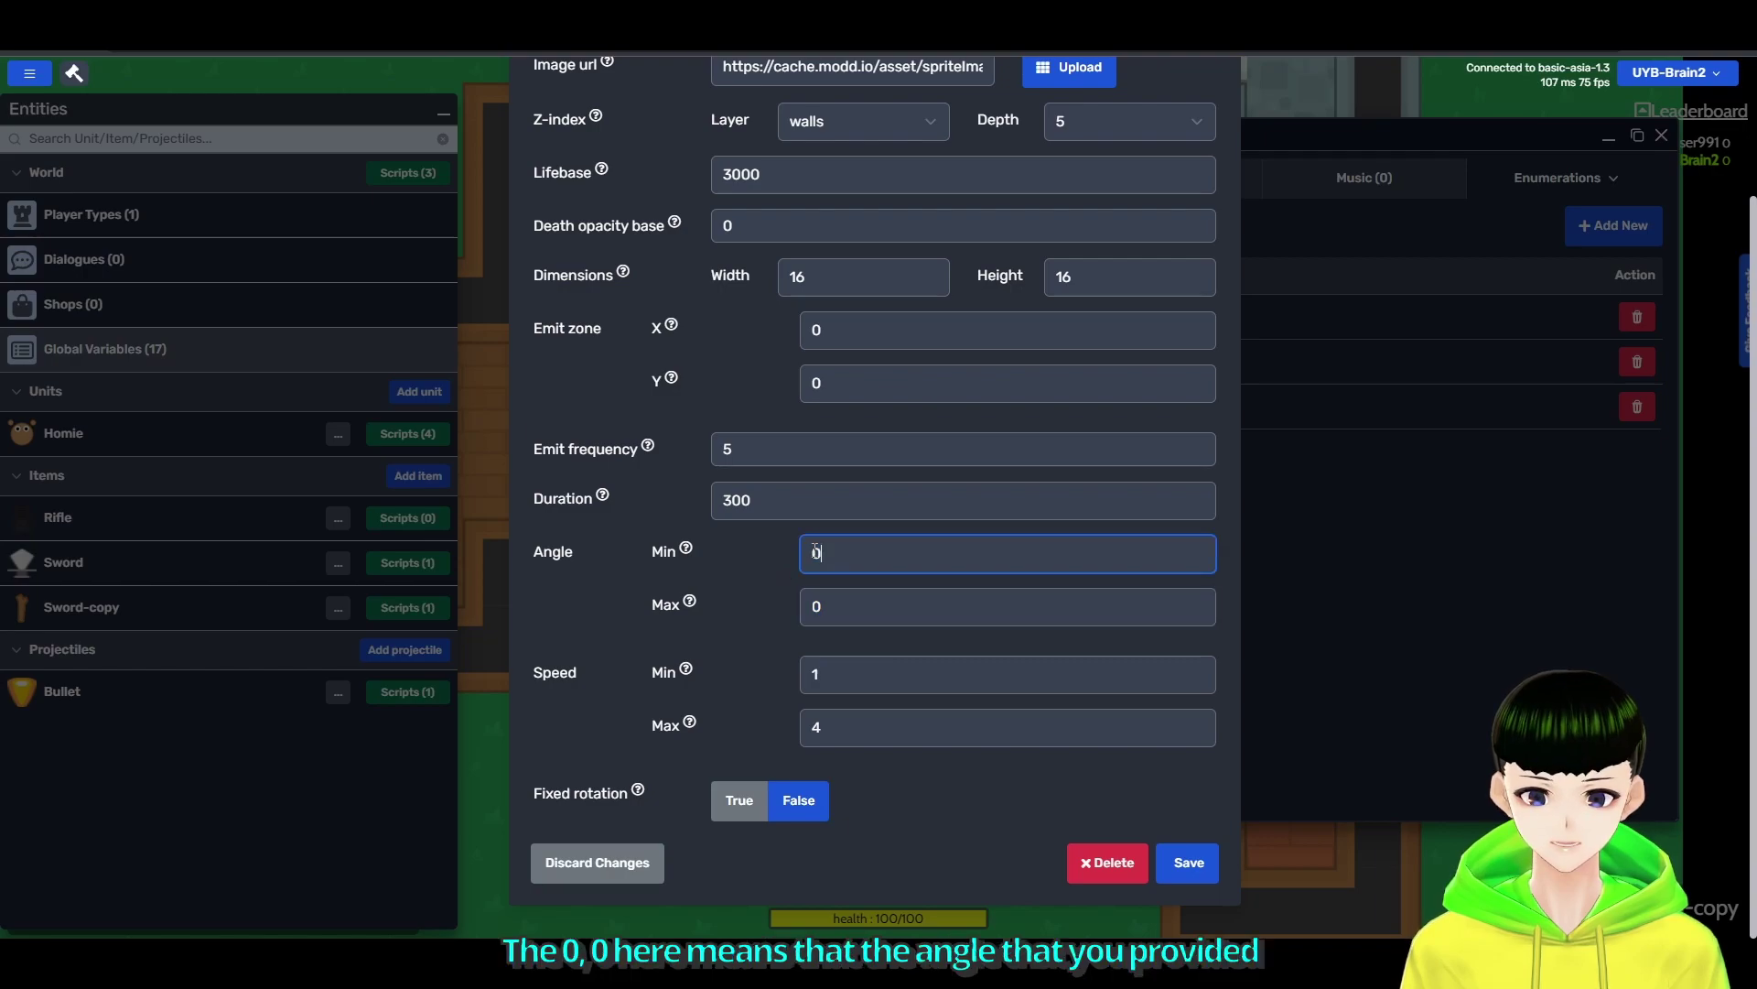
click(830, 605)
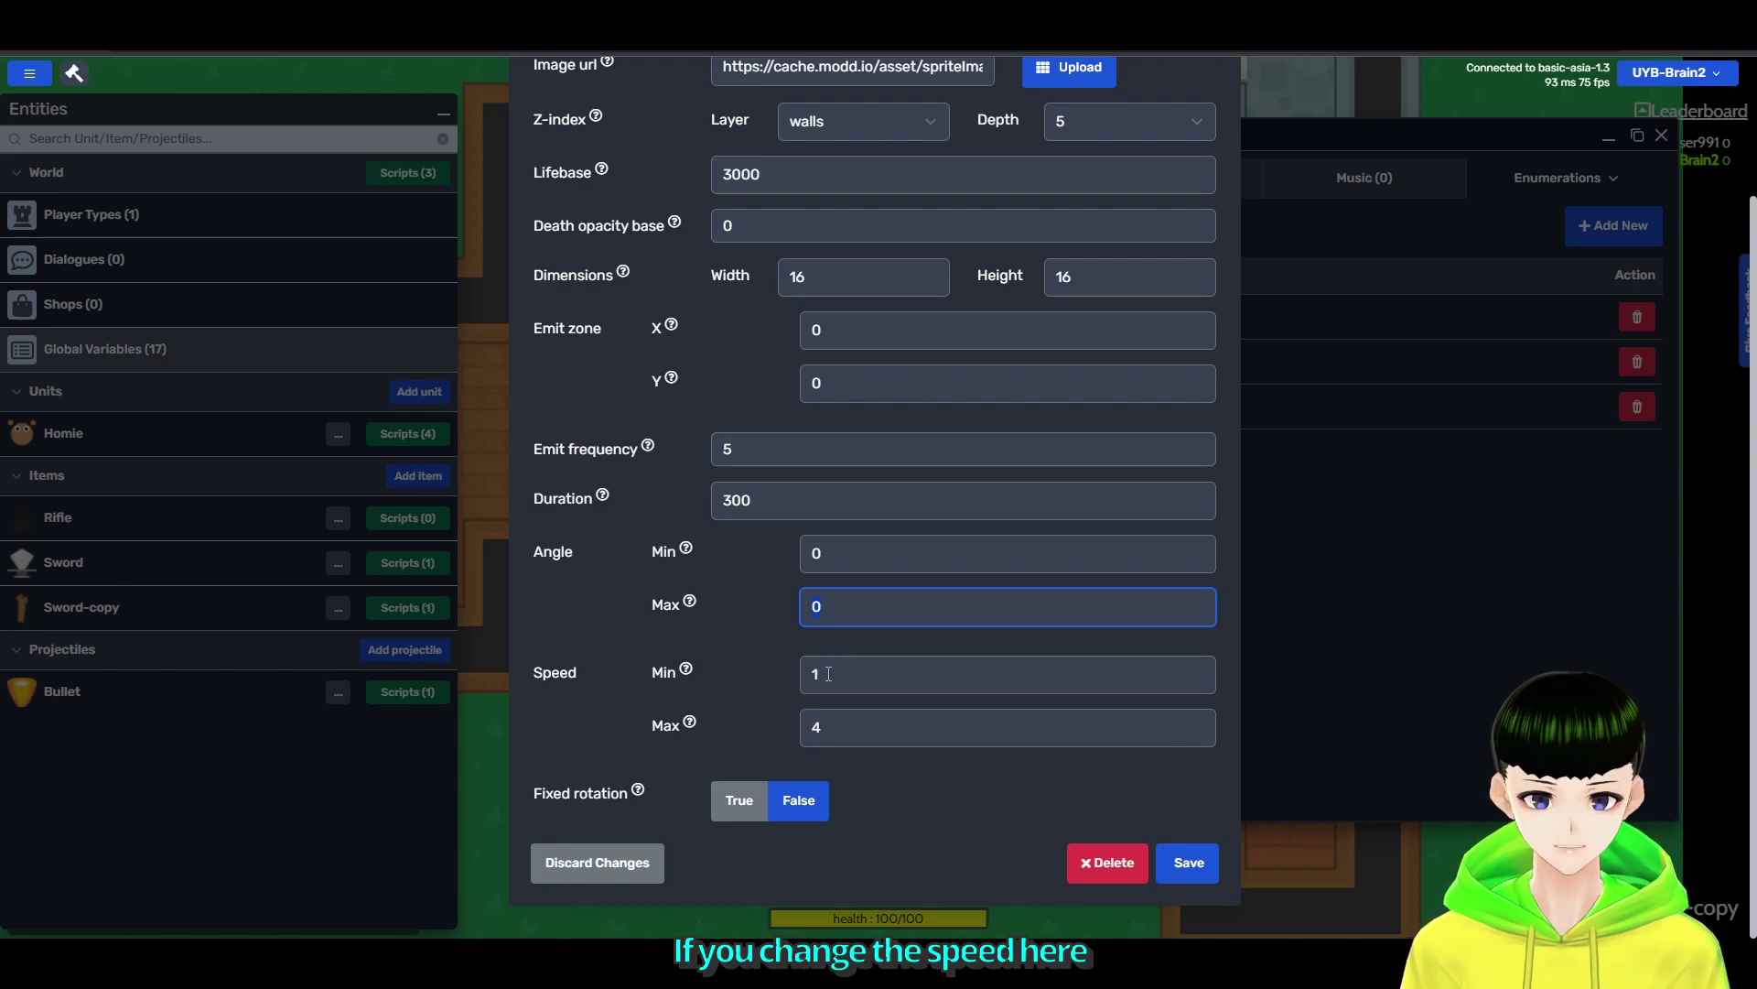
drag(529, 666, 534, 582)
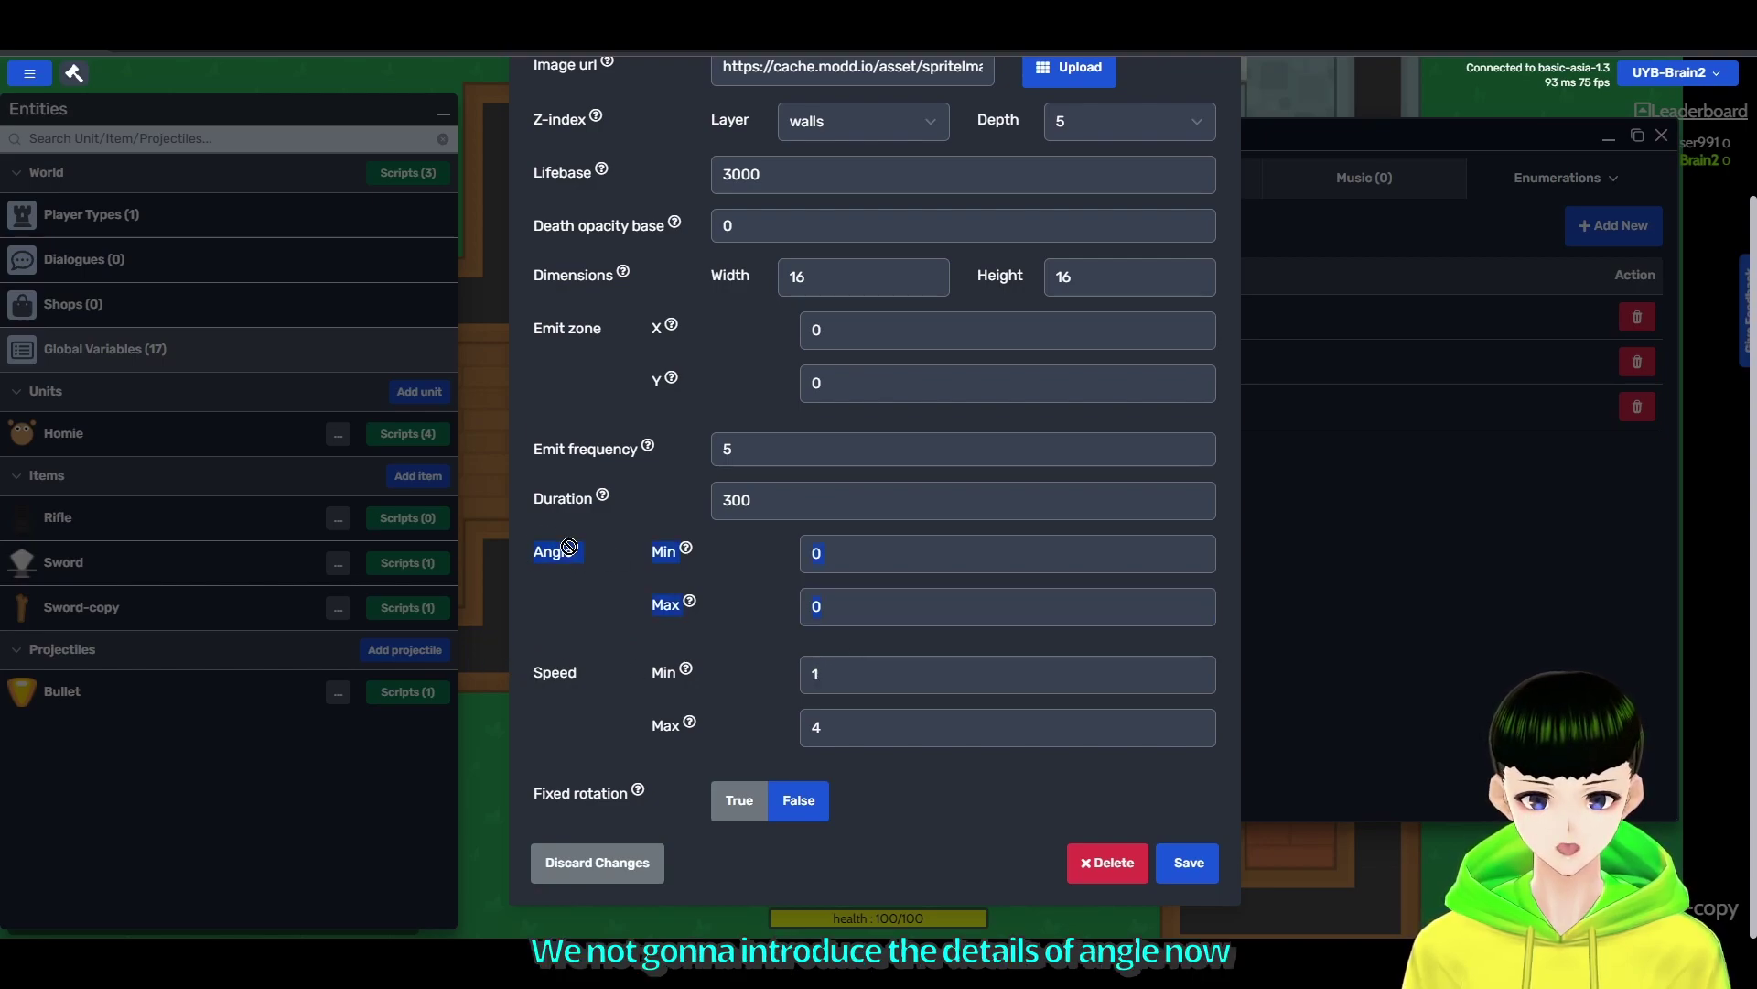
Set Speed Min and Speed Max to 100.
click(557, 550)
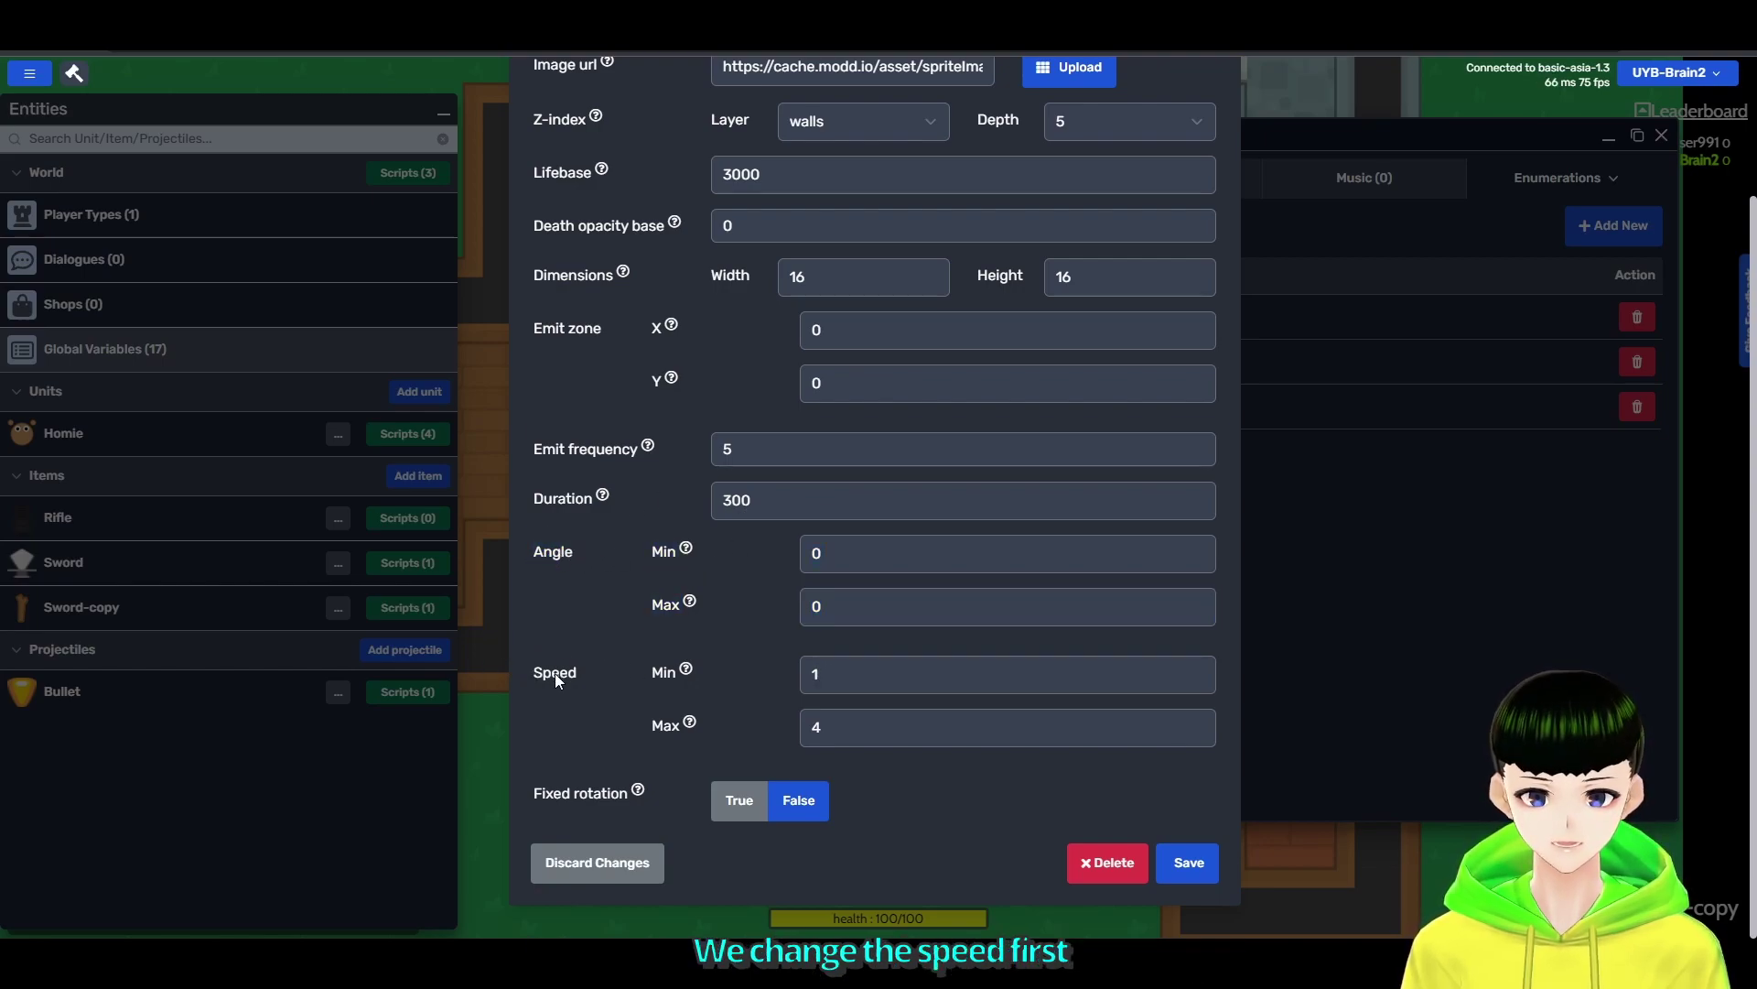
click(891, 674)
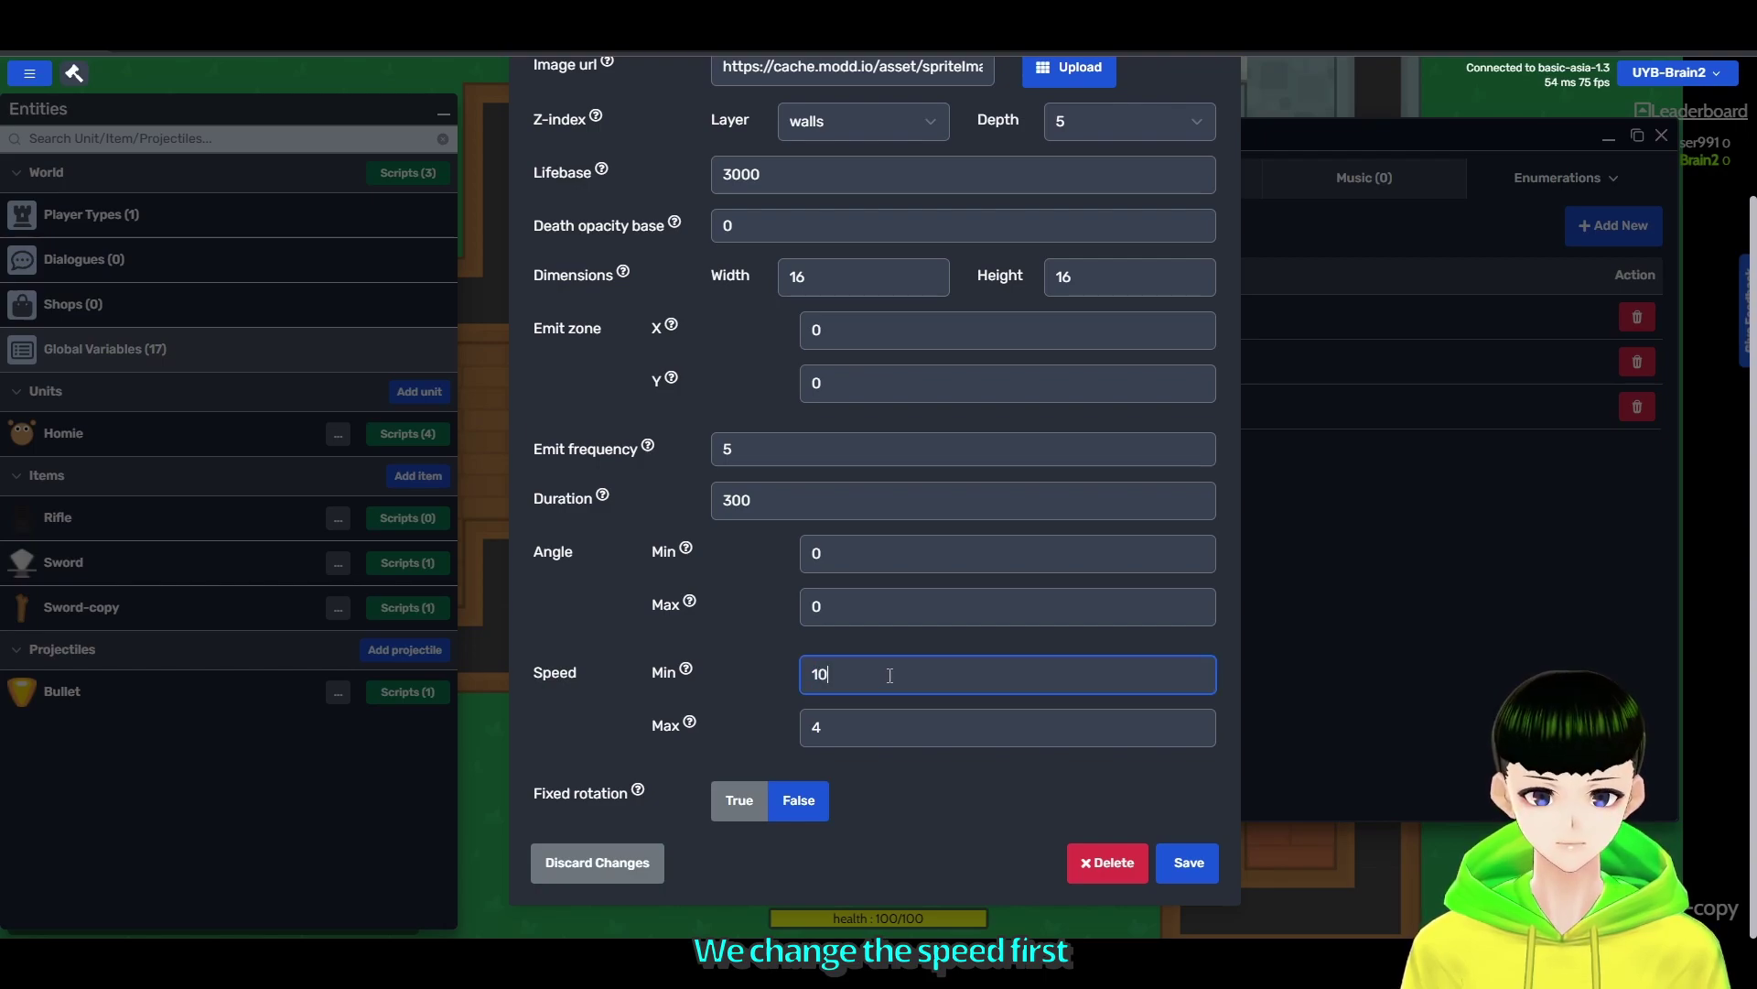
text(0)
click(861, 725)
text(1)
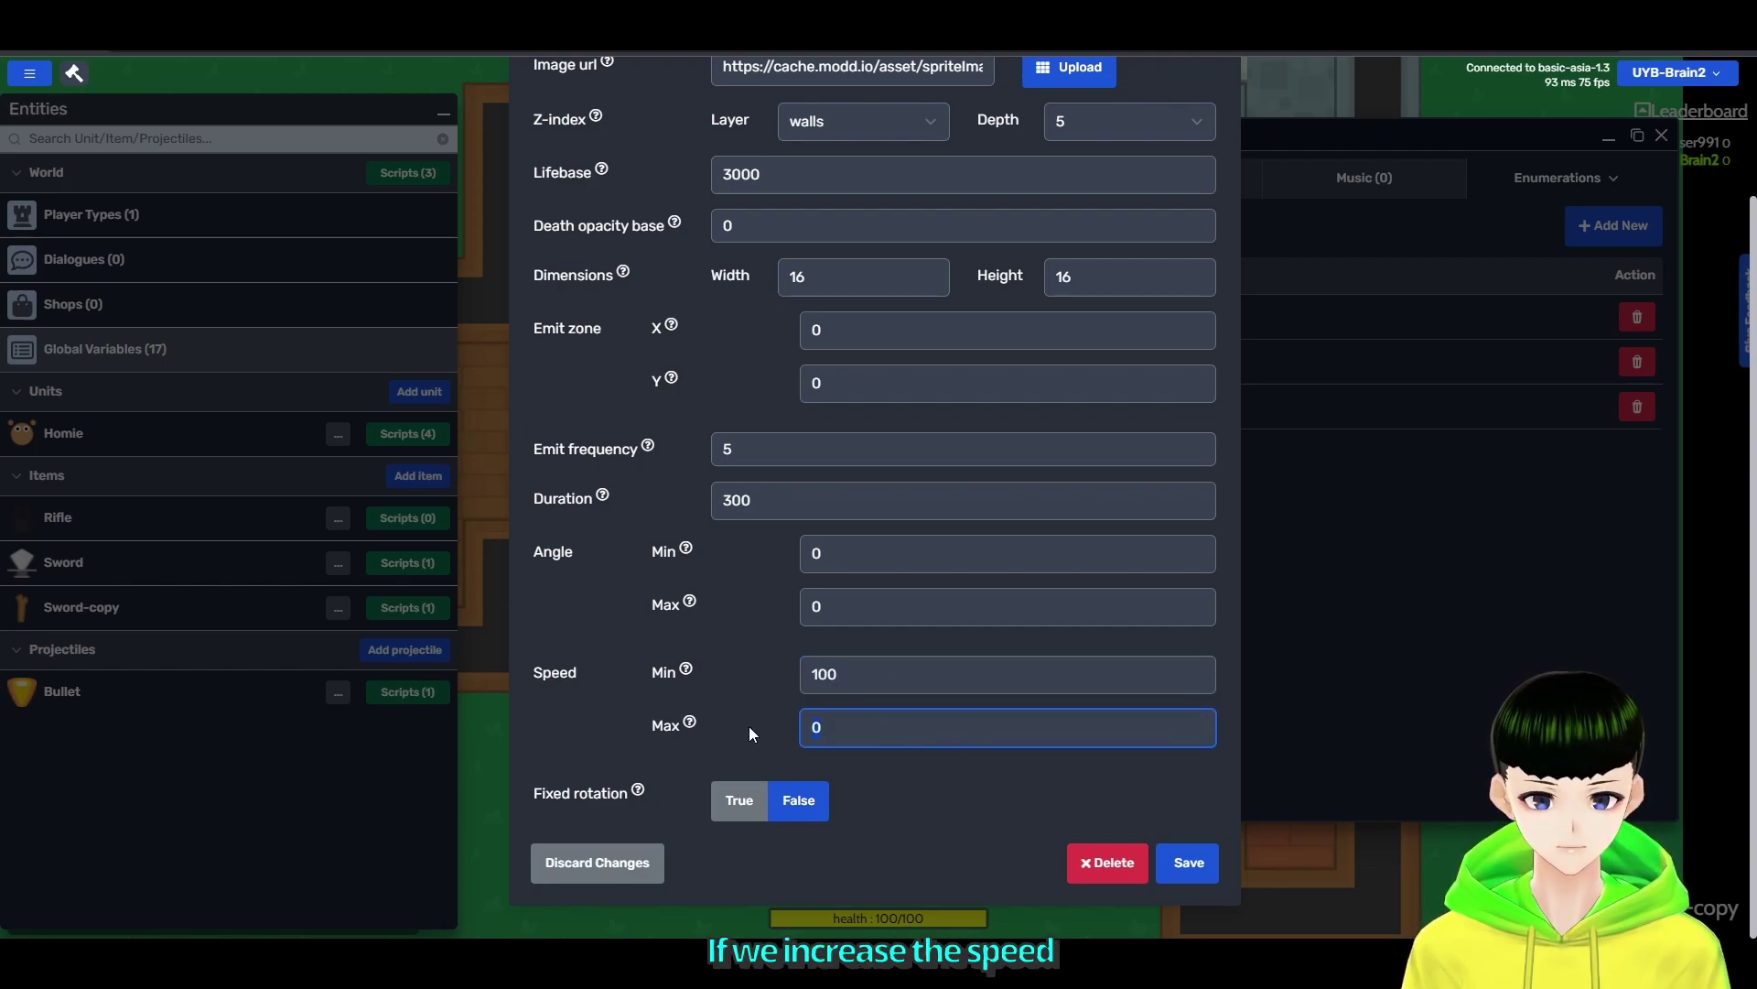
text(00)
Save speed 100, play-test the faster-shooting rockets, and return to the particle list.
click(1188, 861)
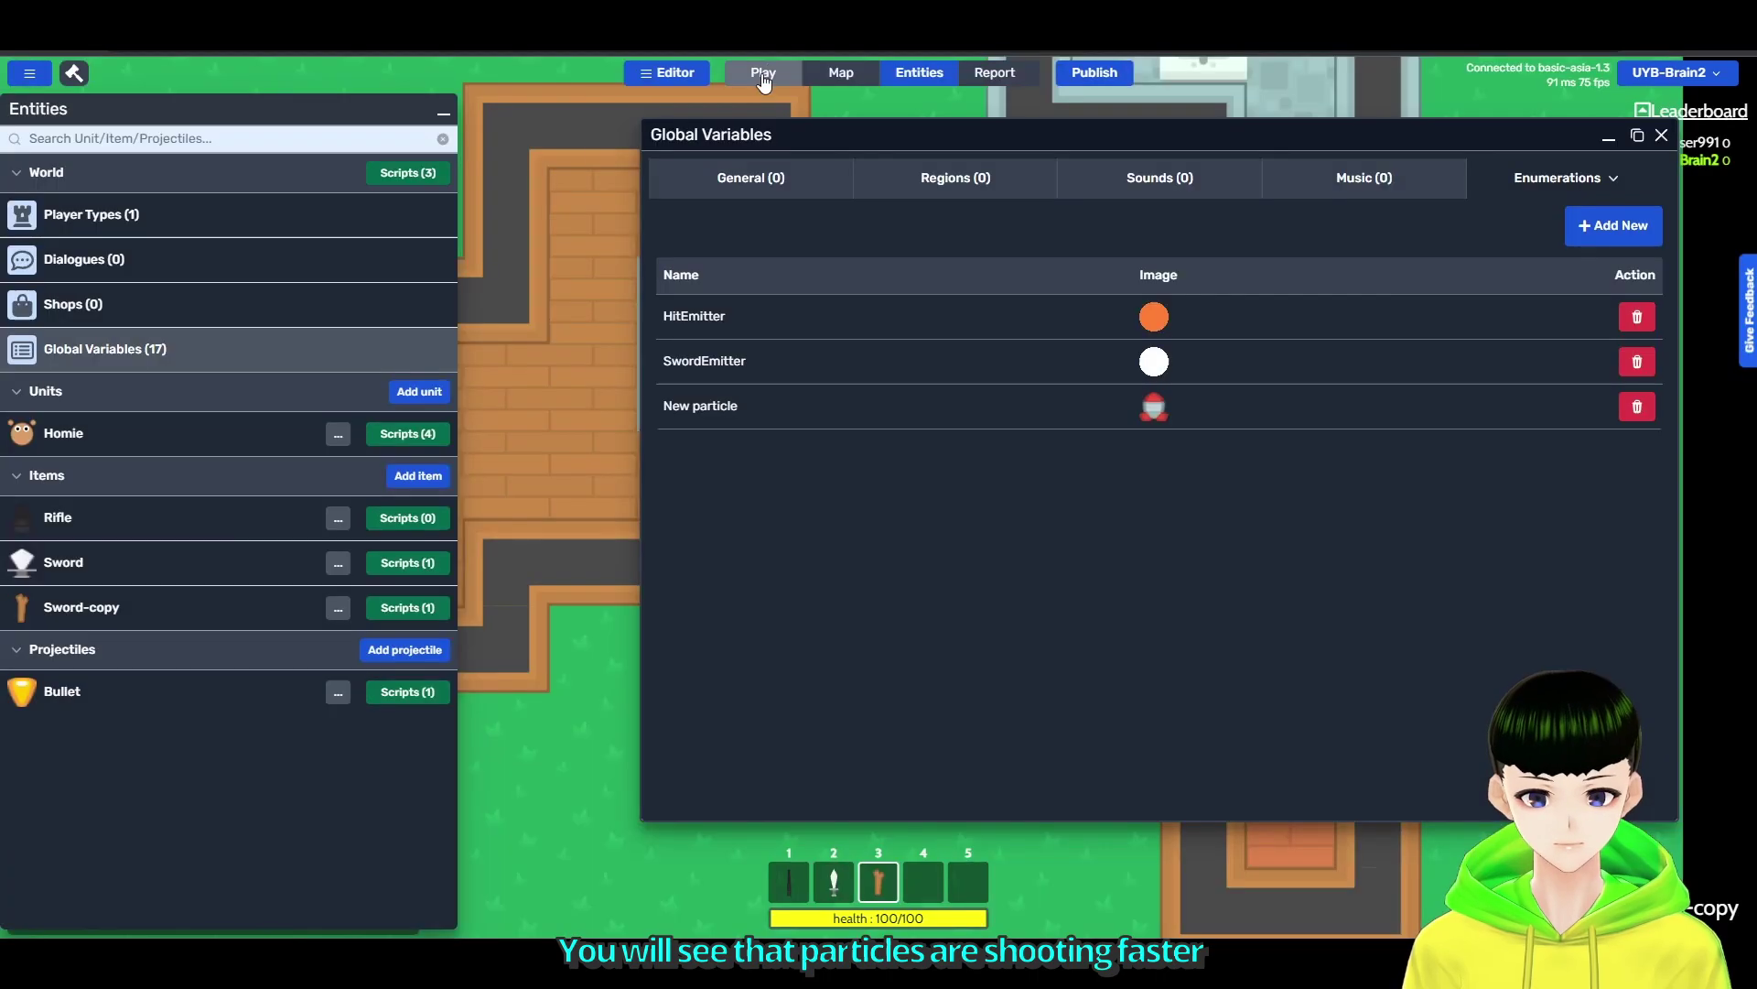
click(764, 71)
drag(960, 483, 837, 672)
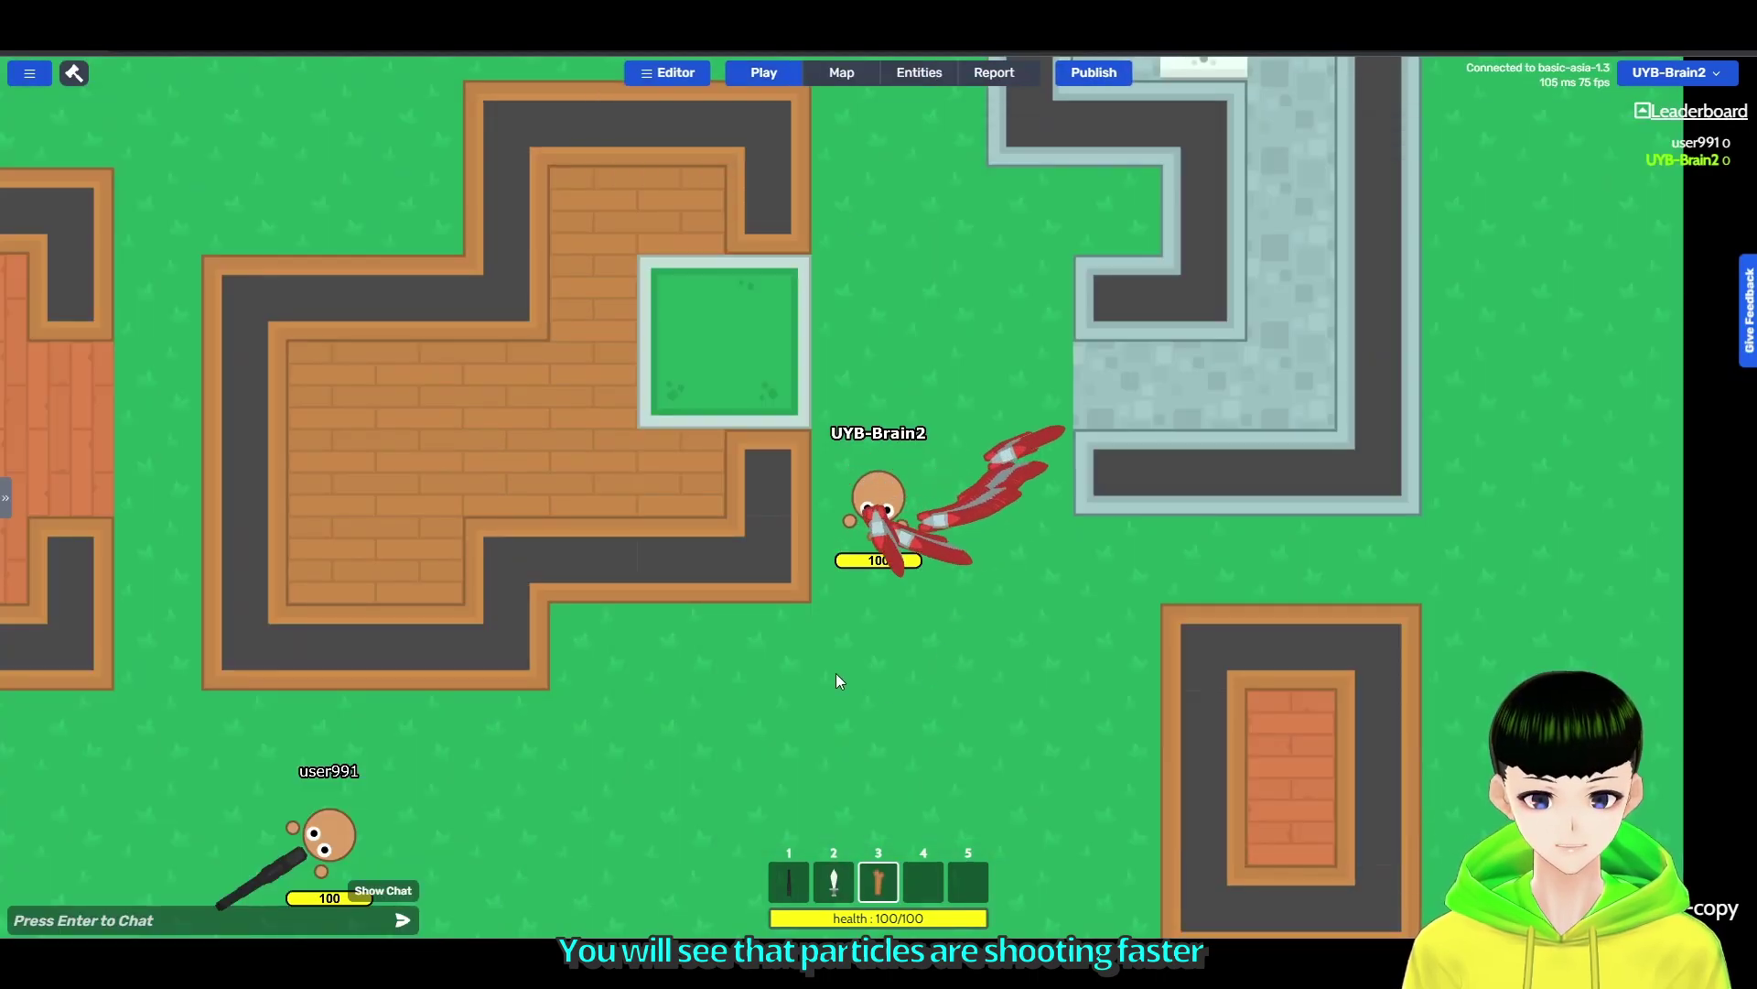
mouse_move(752, 631)
mouse_down()
mouse_move(1163, 304)
mouse_move(1009, 619)
mouse_up()
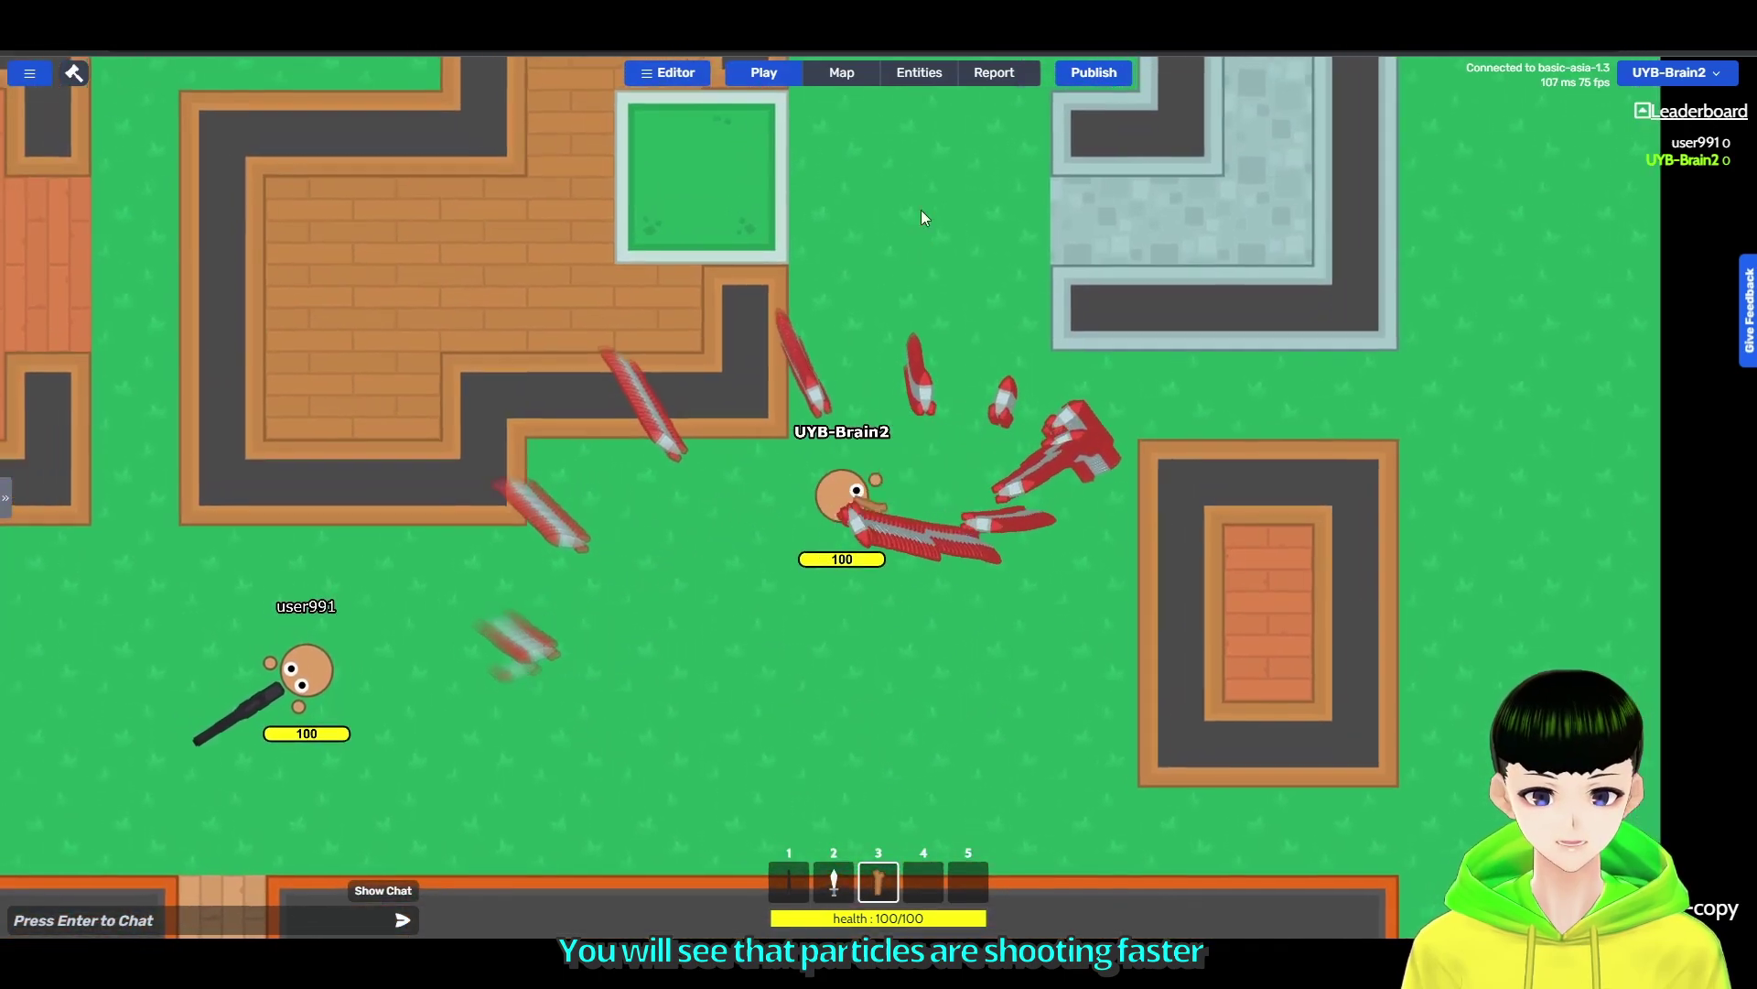
click(919, 71)
Raise New particle's Speed Max to 500 and save the change.
click(823, 412)
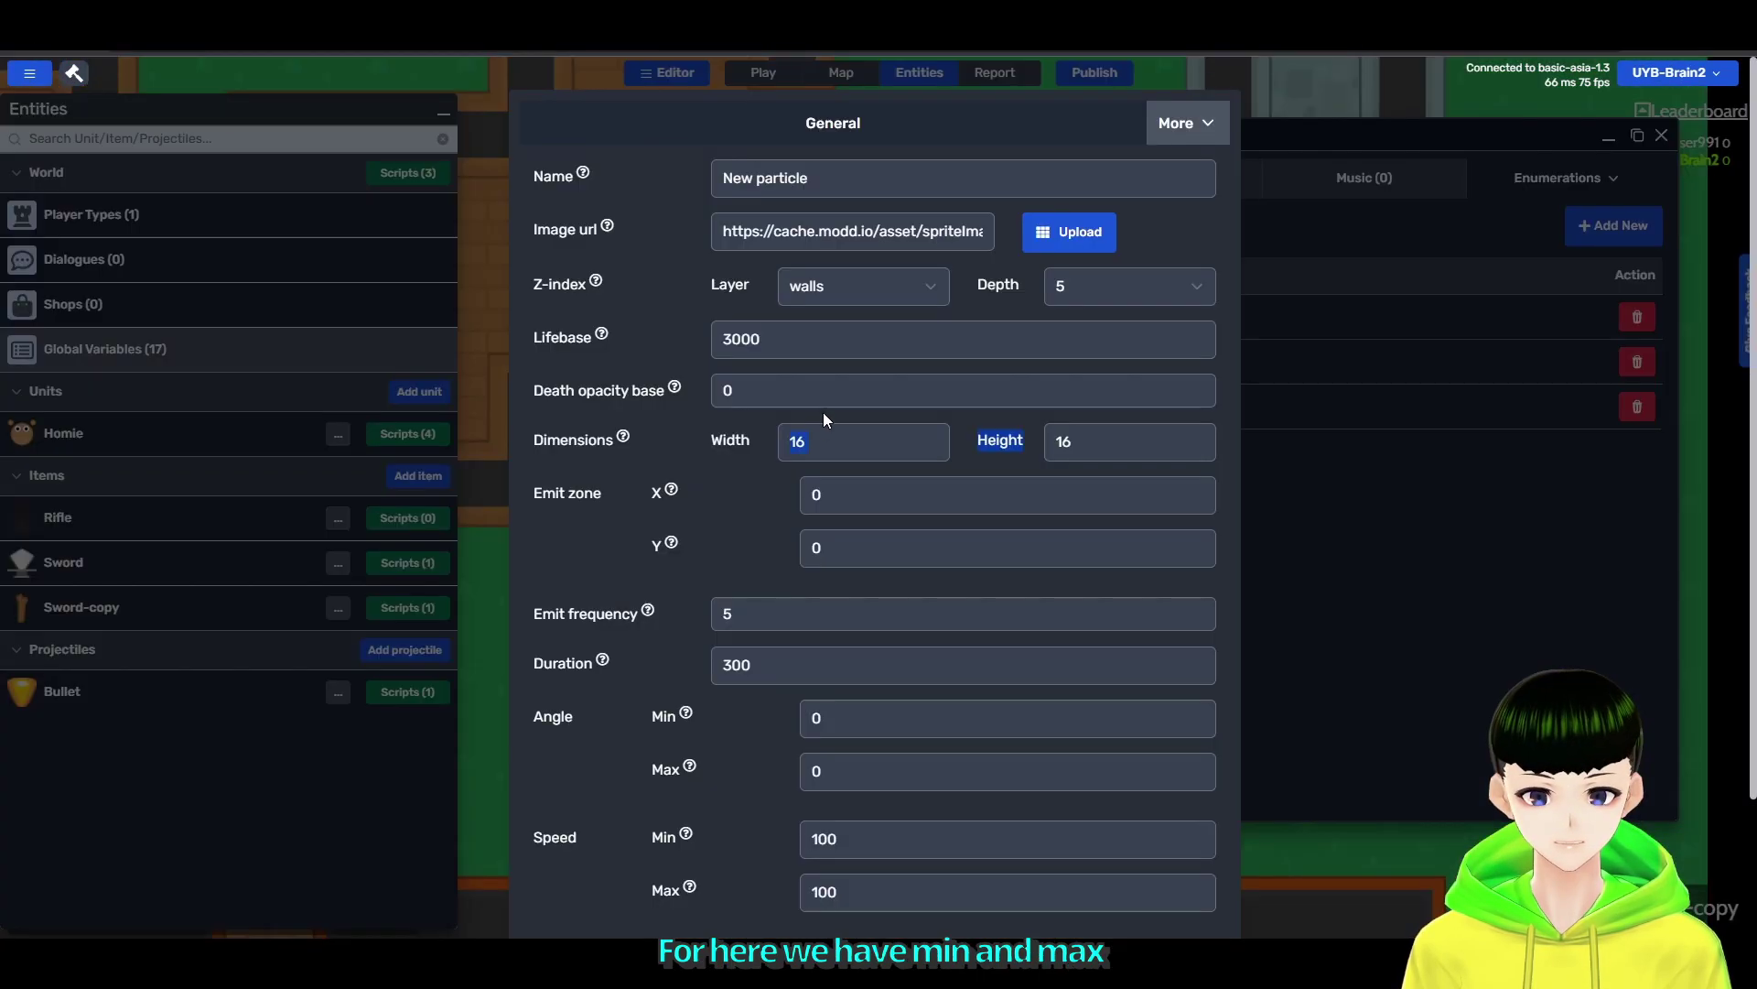
scroll(828, 448, down, 2)
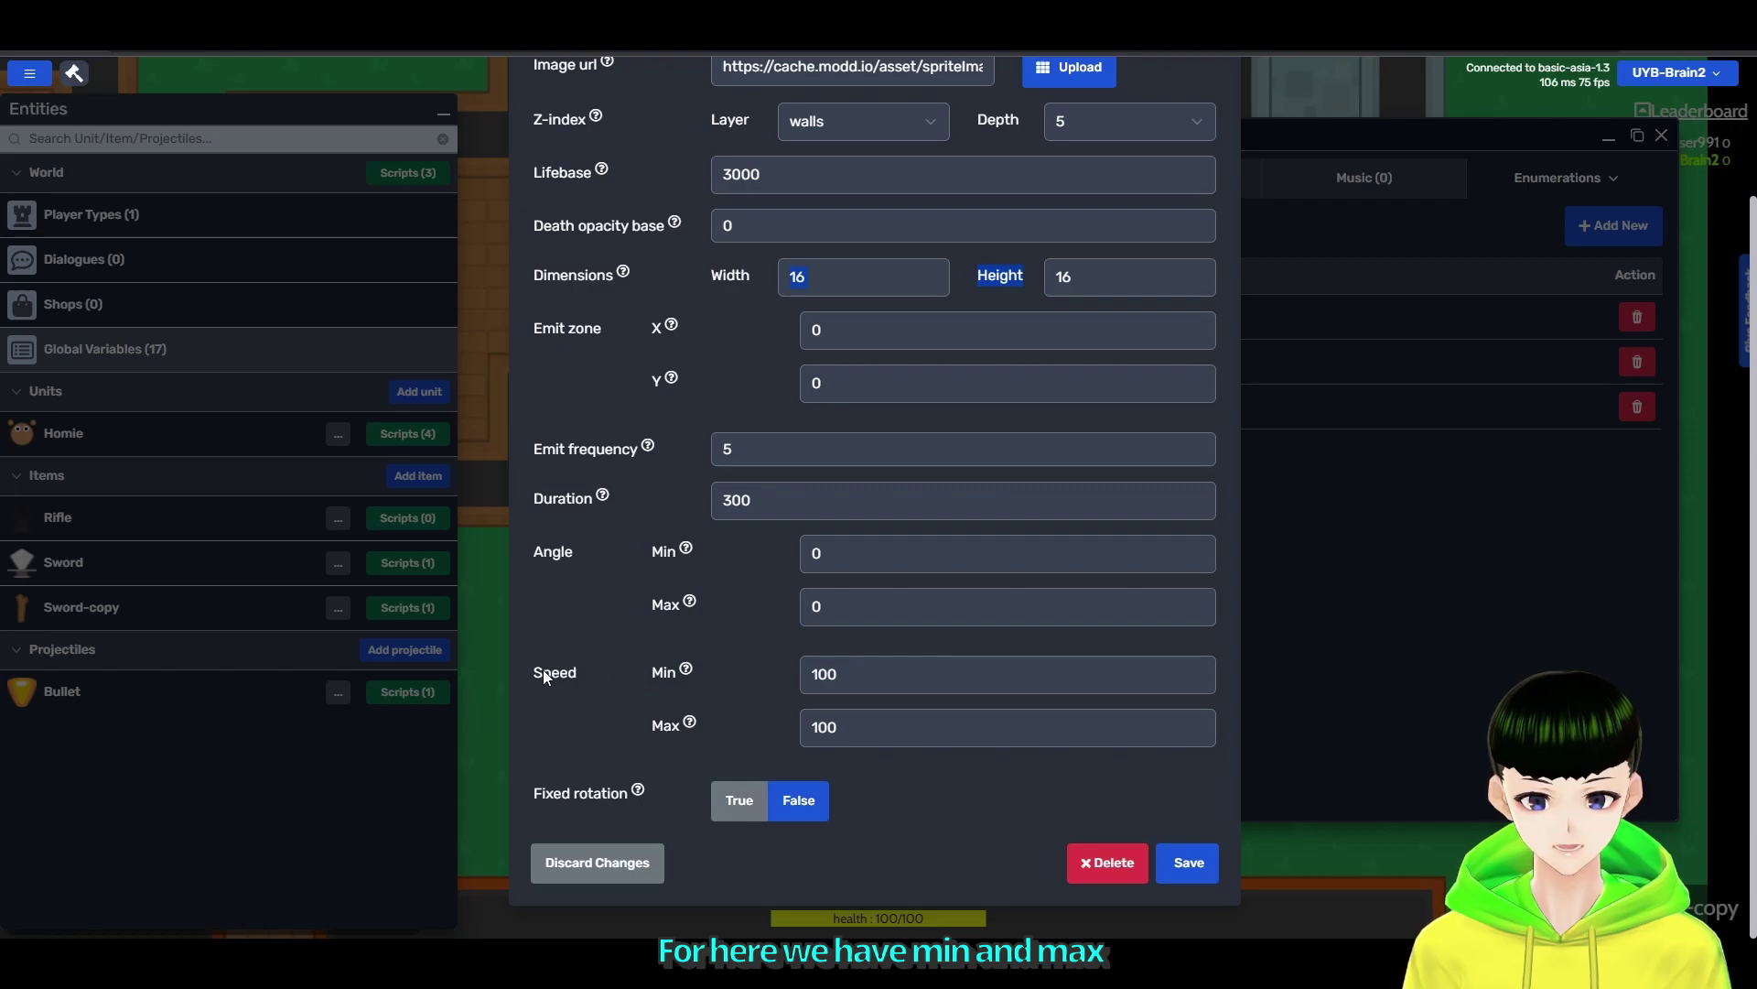
click(864, 724)
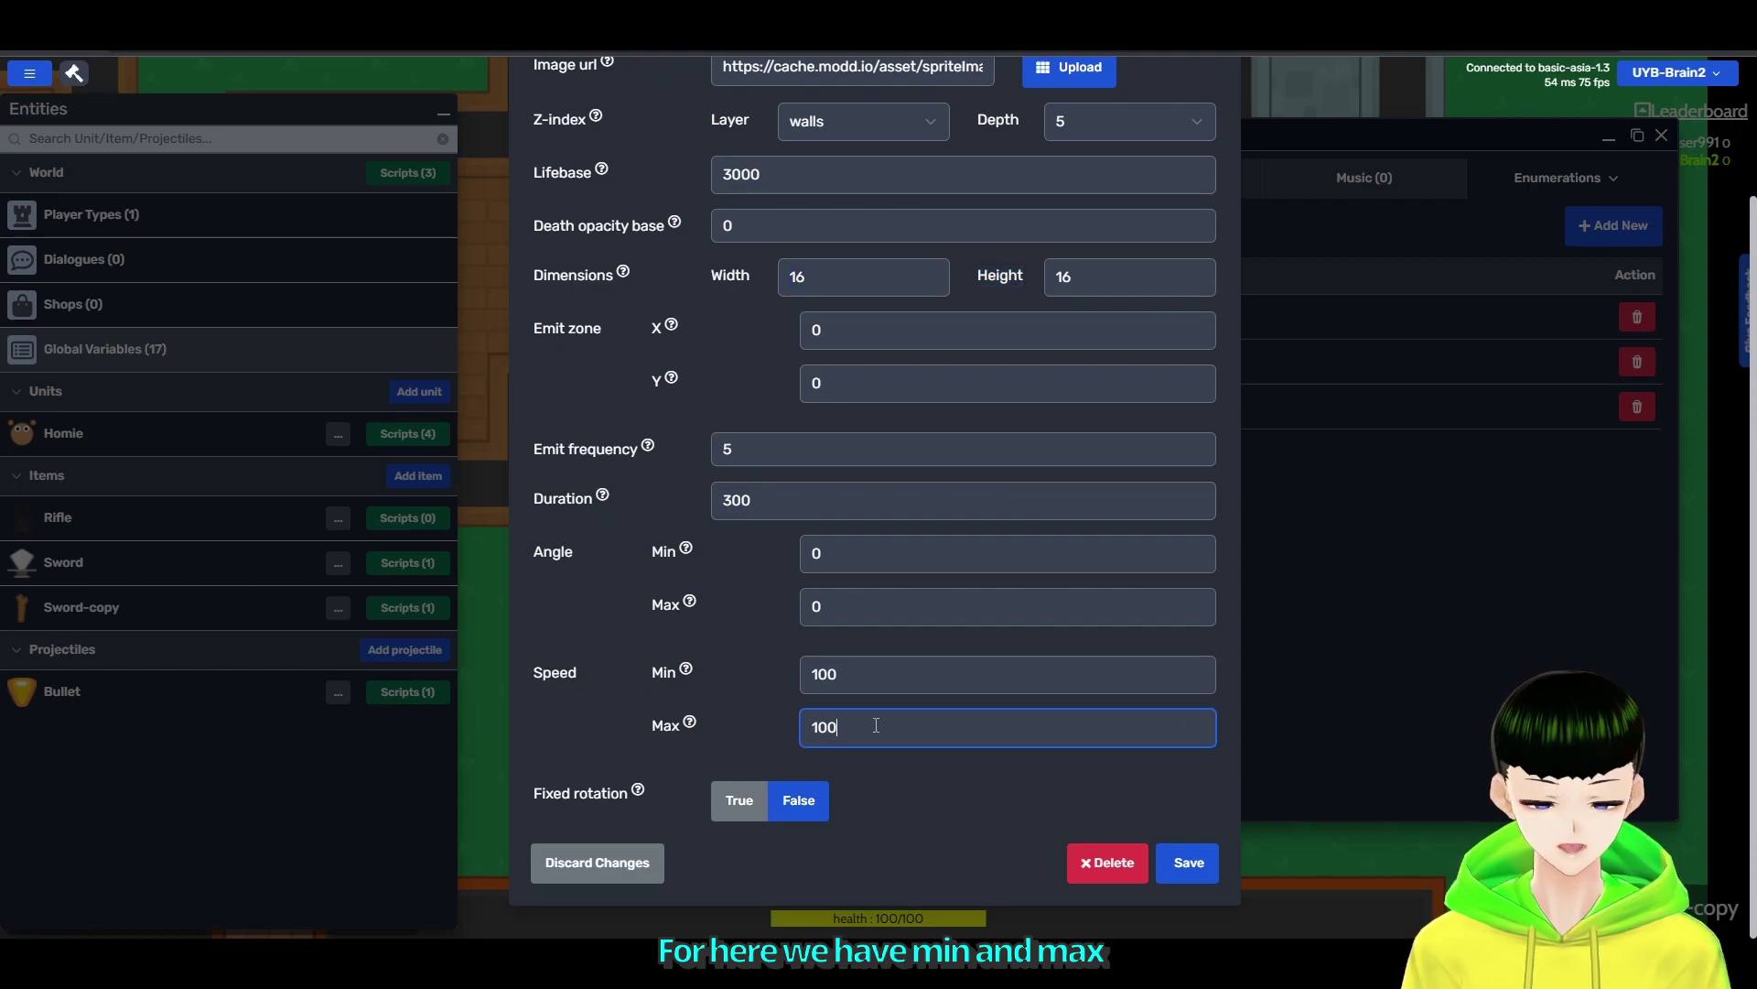
double_click(824, 726)
text(5)
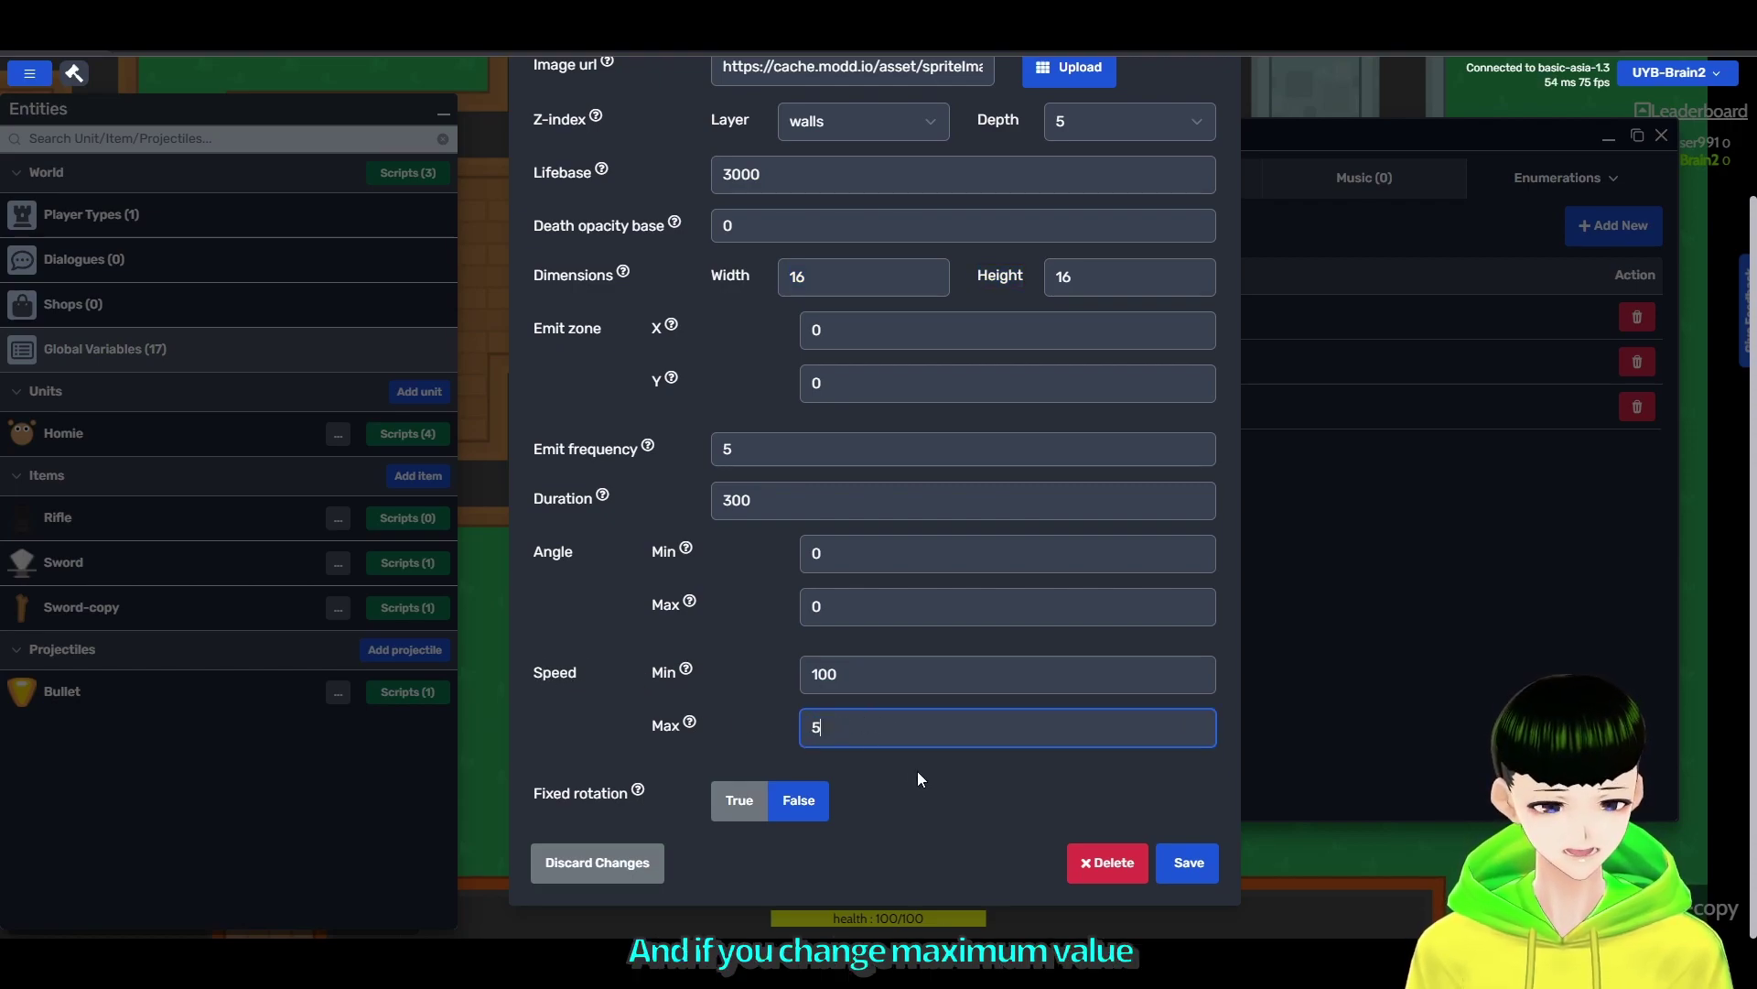
text(00)
click(1189, 861)
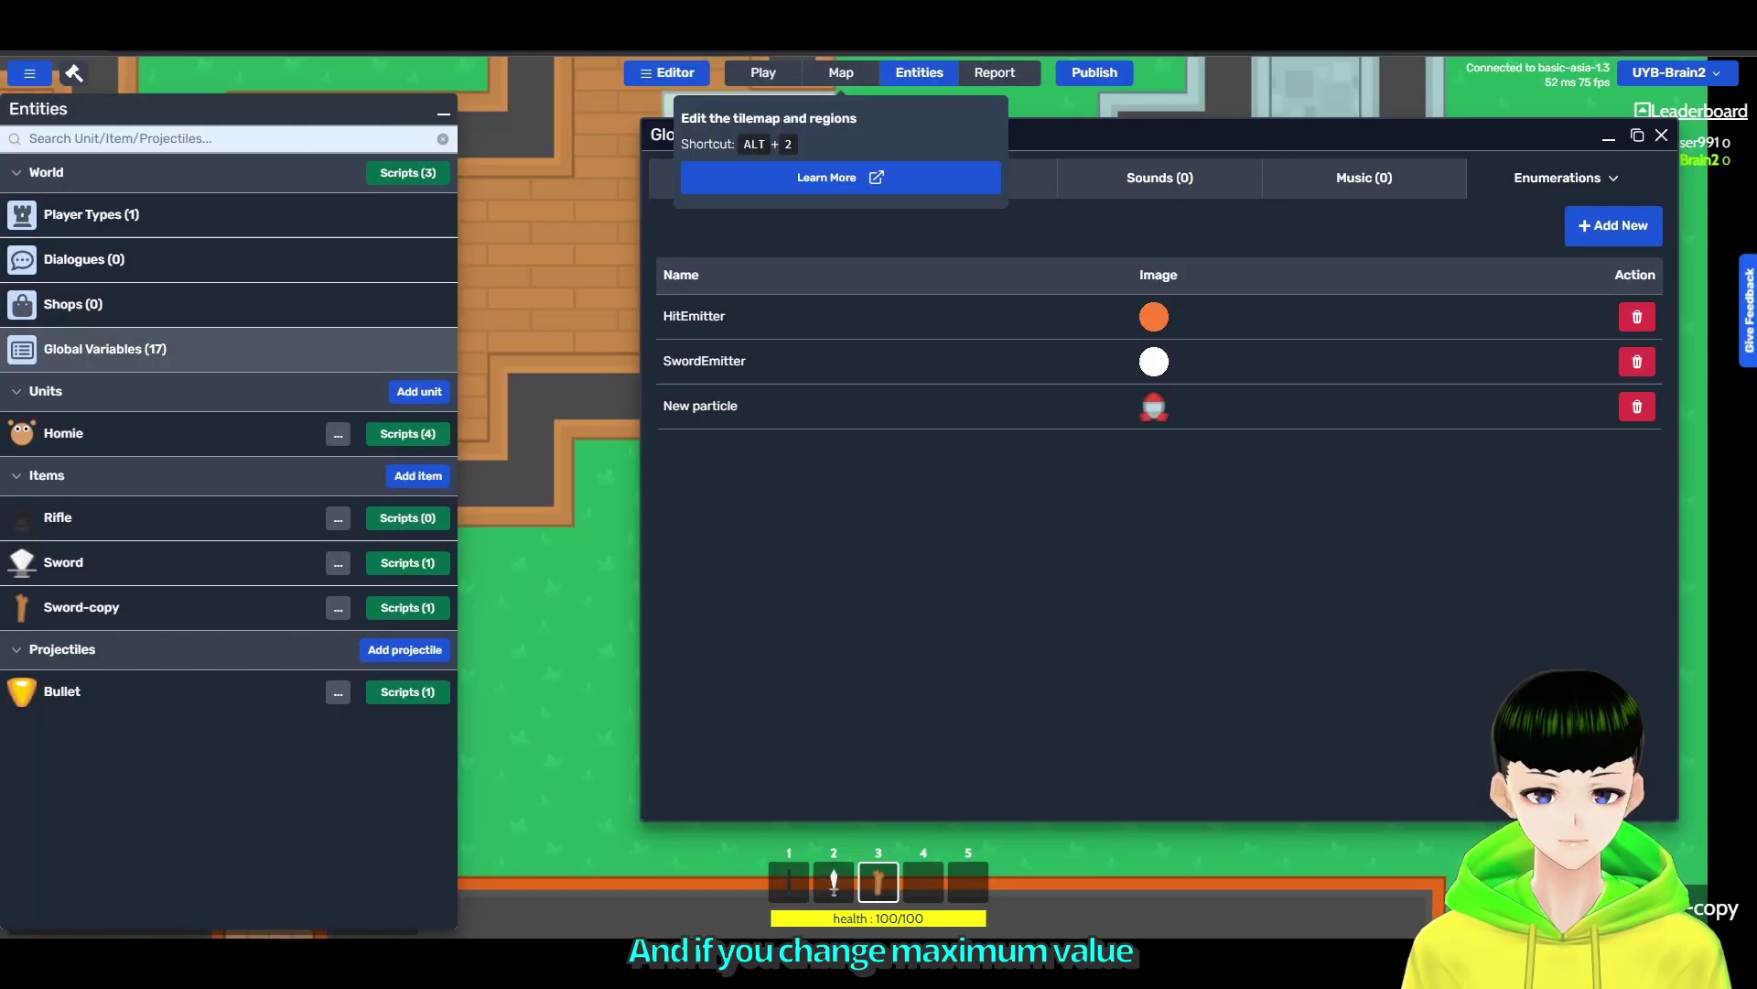
Playtest the game, spraying rocket particles at varied speeds across the map.
click(764, 72)
mouse_move(981, 633)
mouse_down()
mouse_move(863, 647)
mouse_move(1077, 289)
mouse_move(1093, 539)
mouse_up()
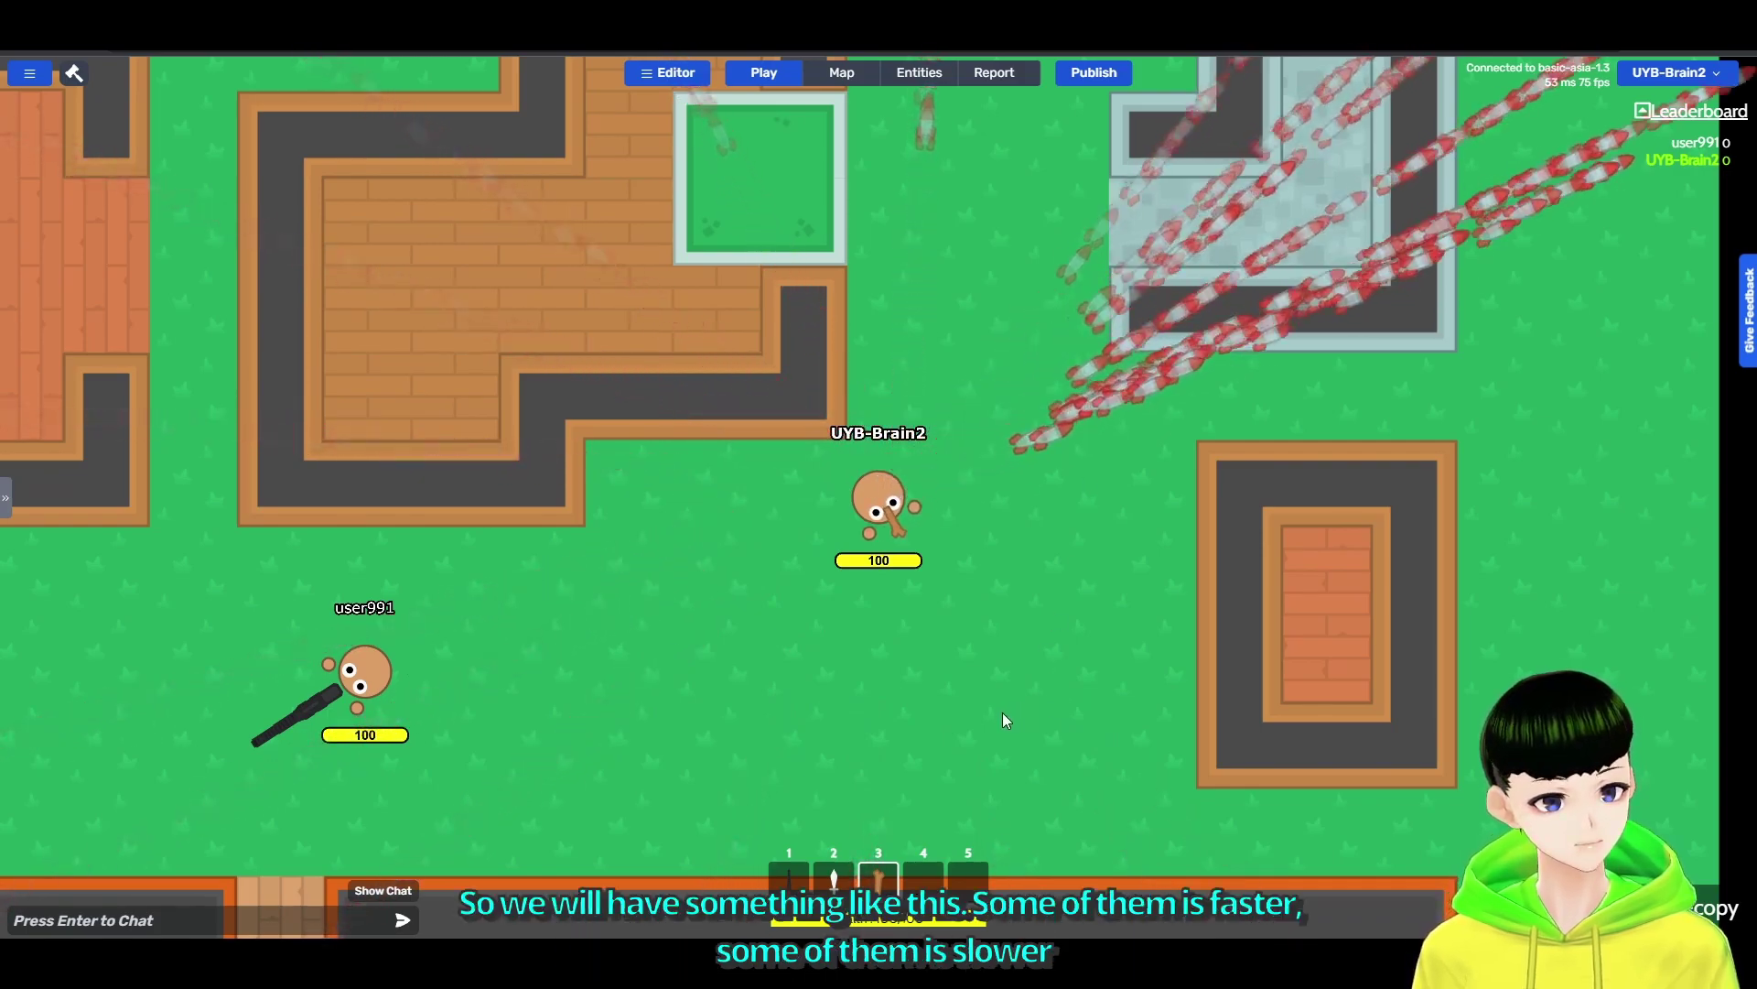
mouse_move(1003, 713)
mouse_down()
mouse_move(1245, 583)
mouse_move(1305, 526)
mouse_up()
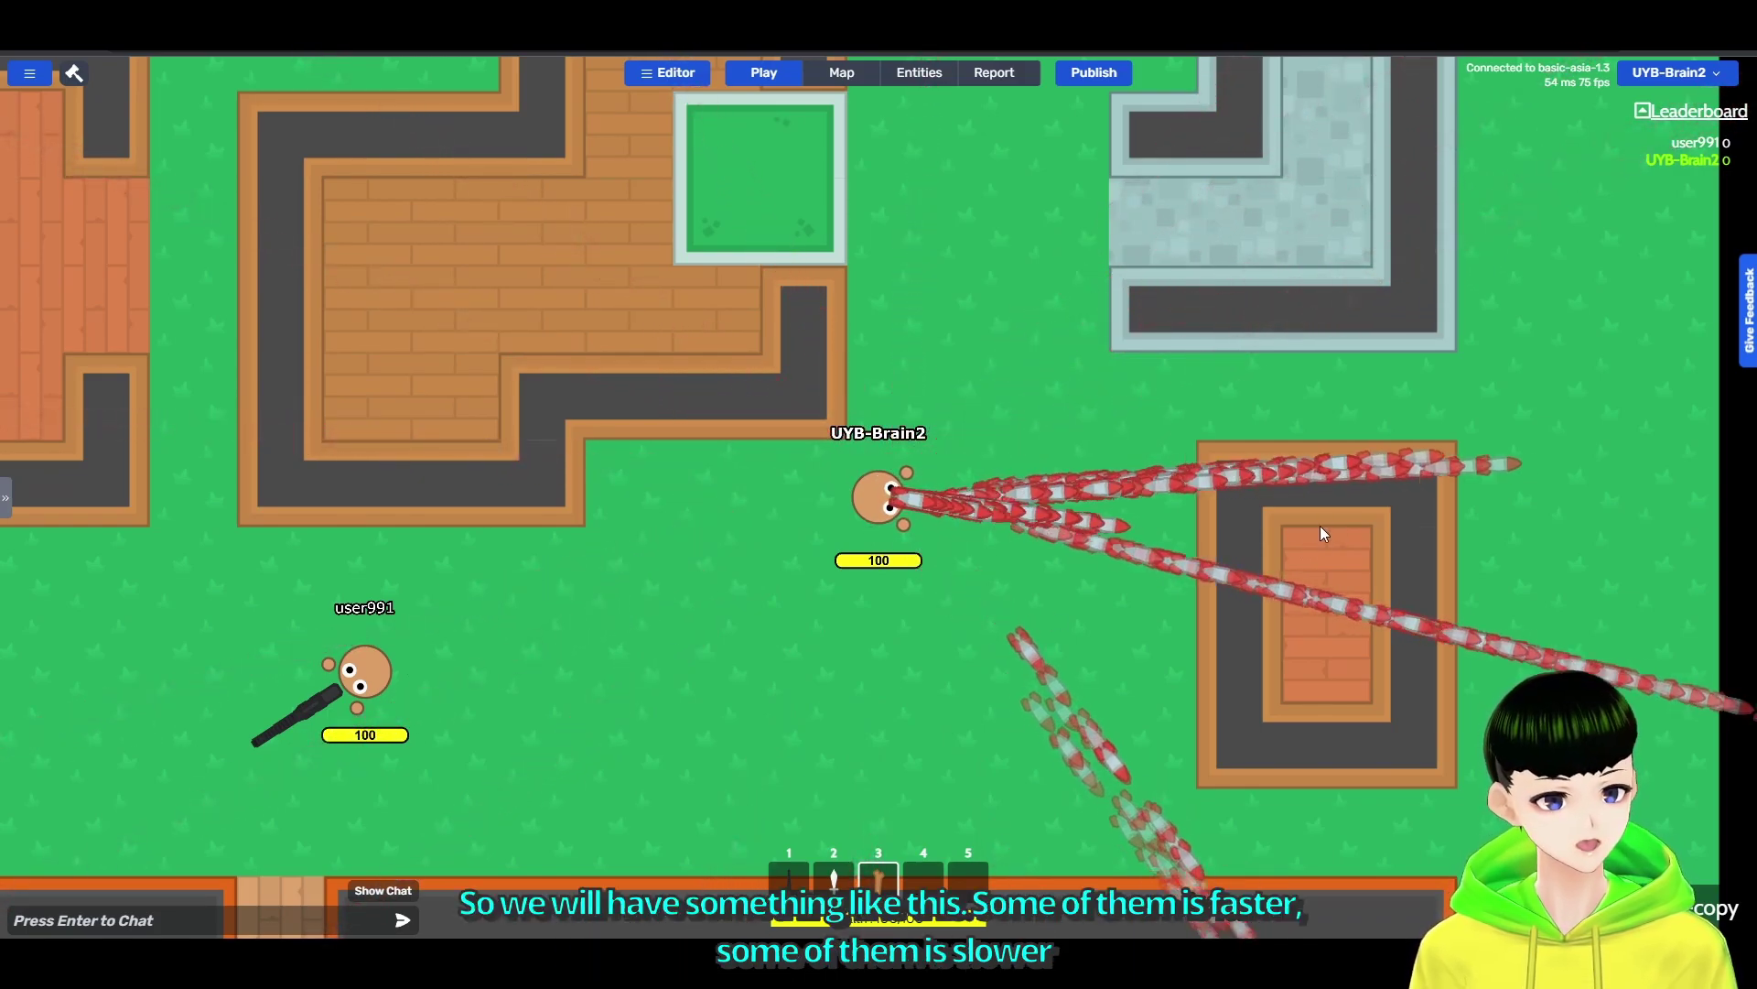
drag(932, 674, 780, 297)
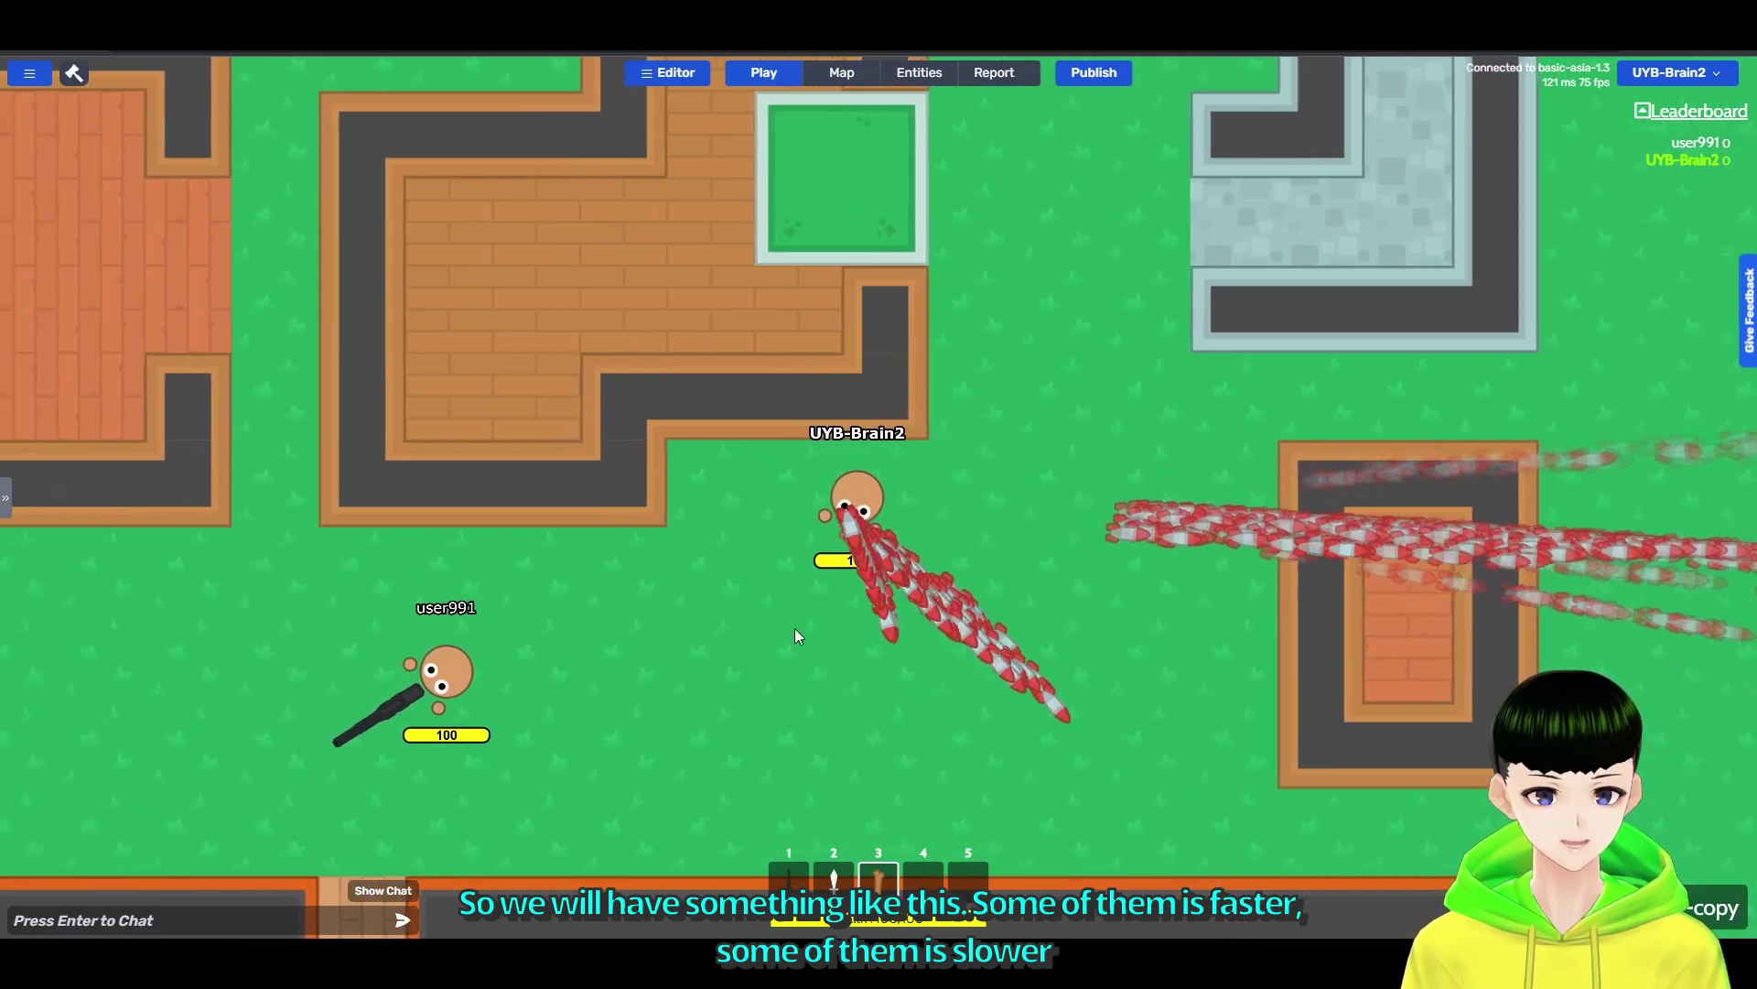
Set New particle's Fixed rotation to True and save it.
click(908, 83)
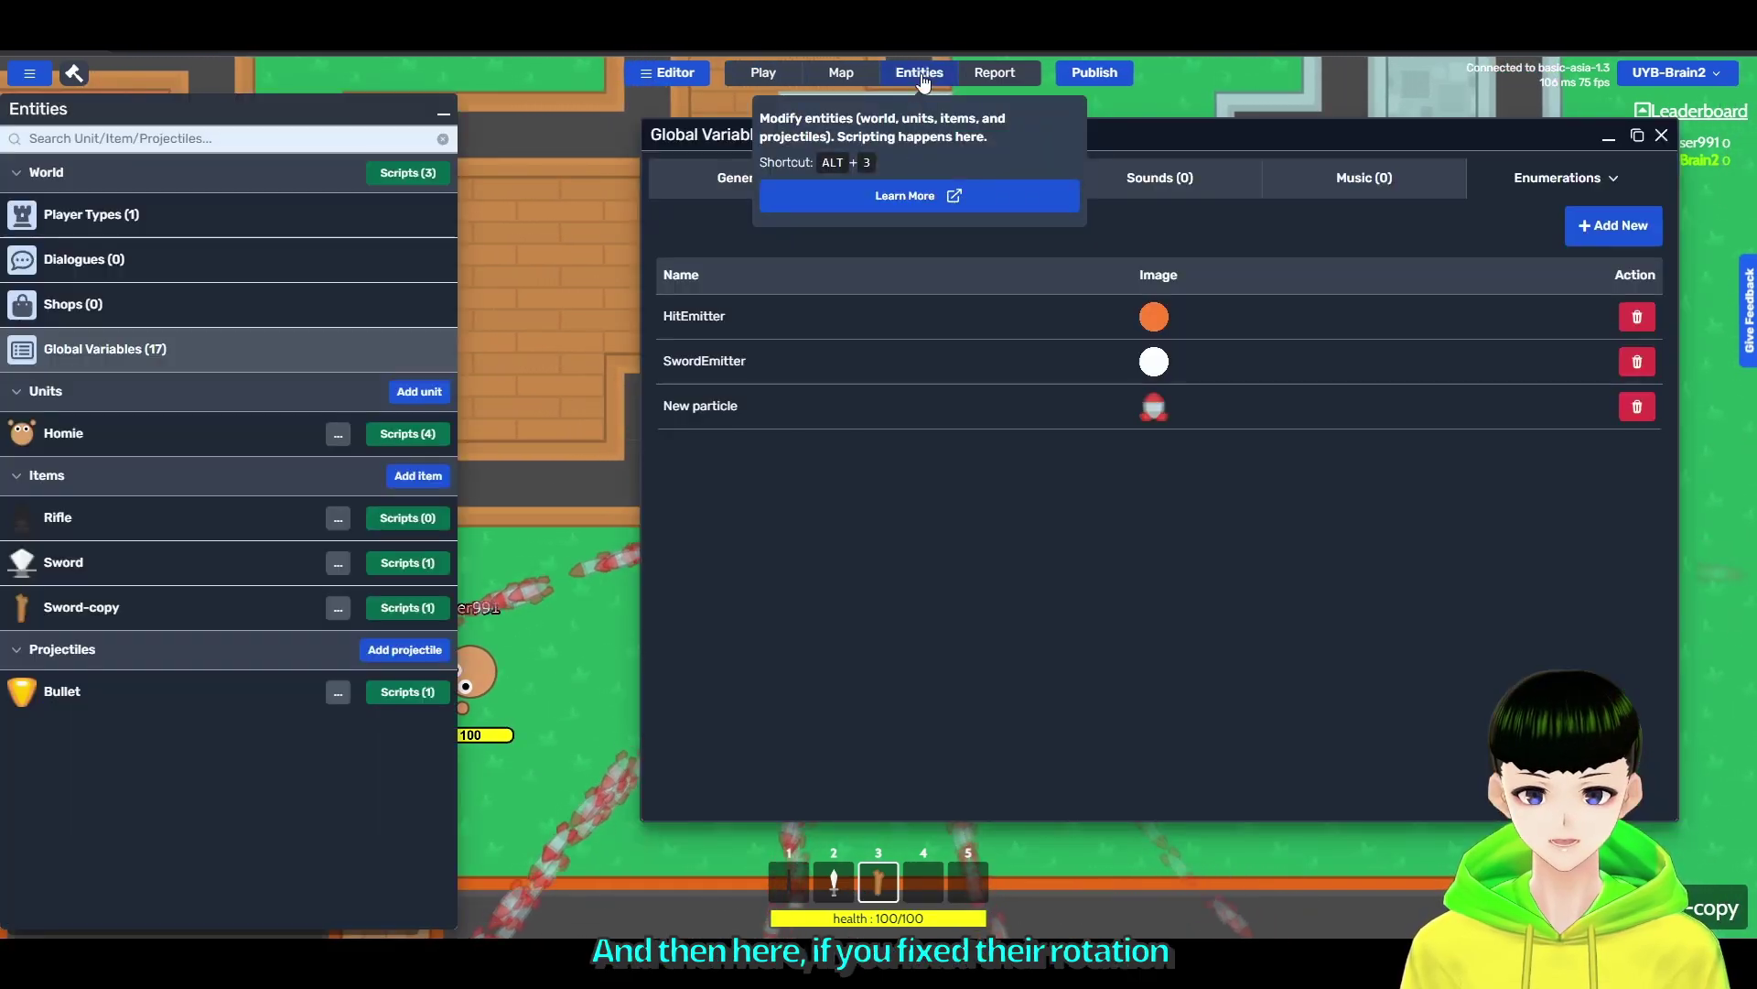
click(749, 406)
scroll(832, 520, down, 5)
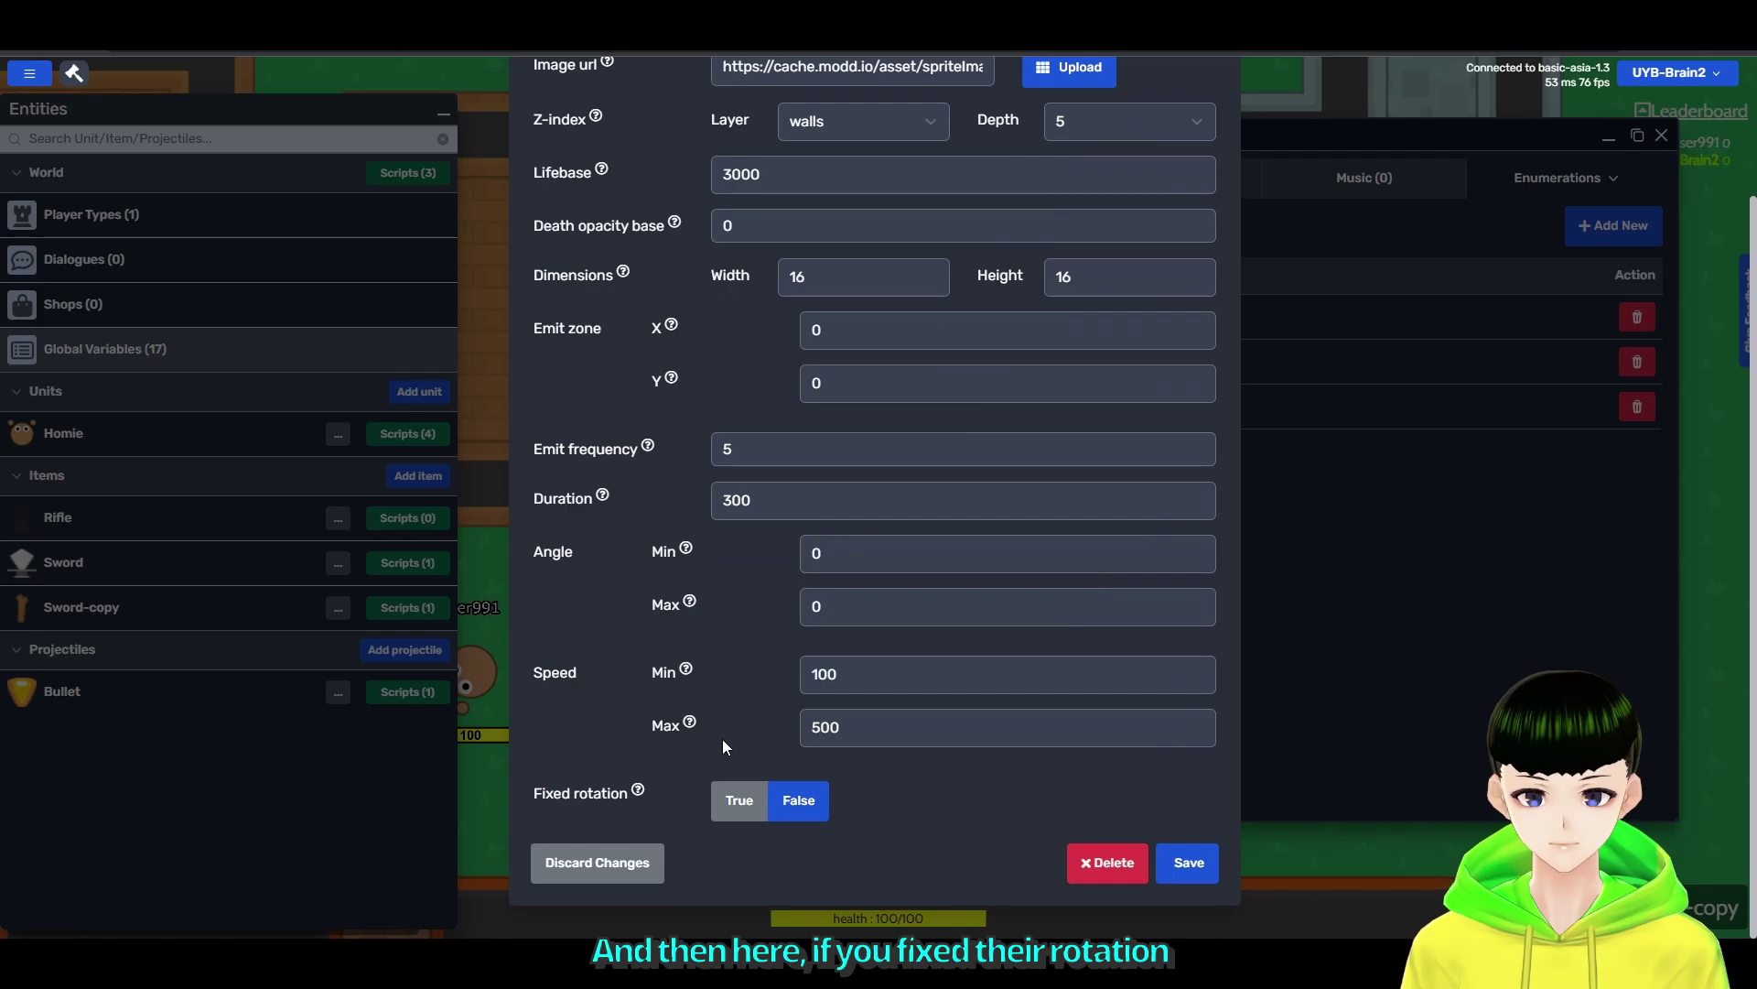
click(739, 799)
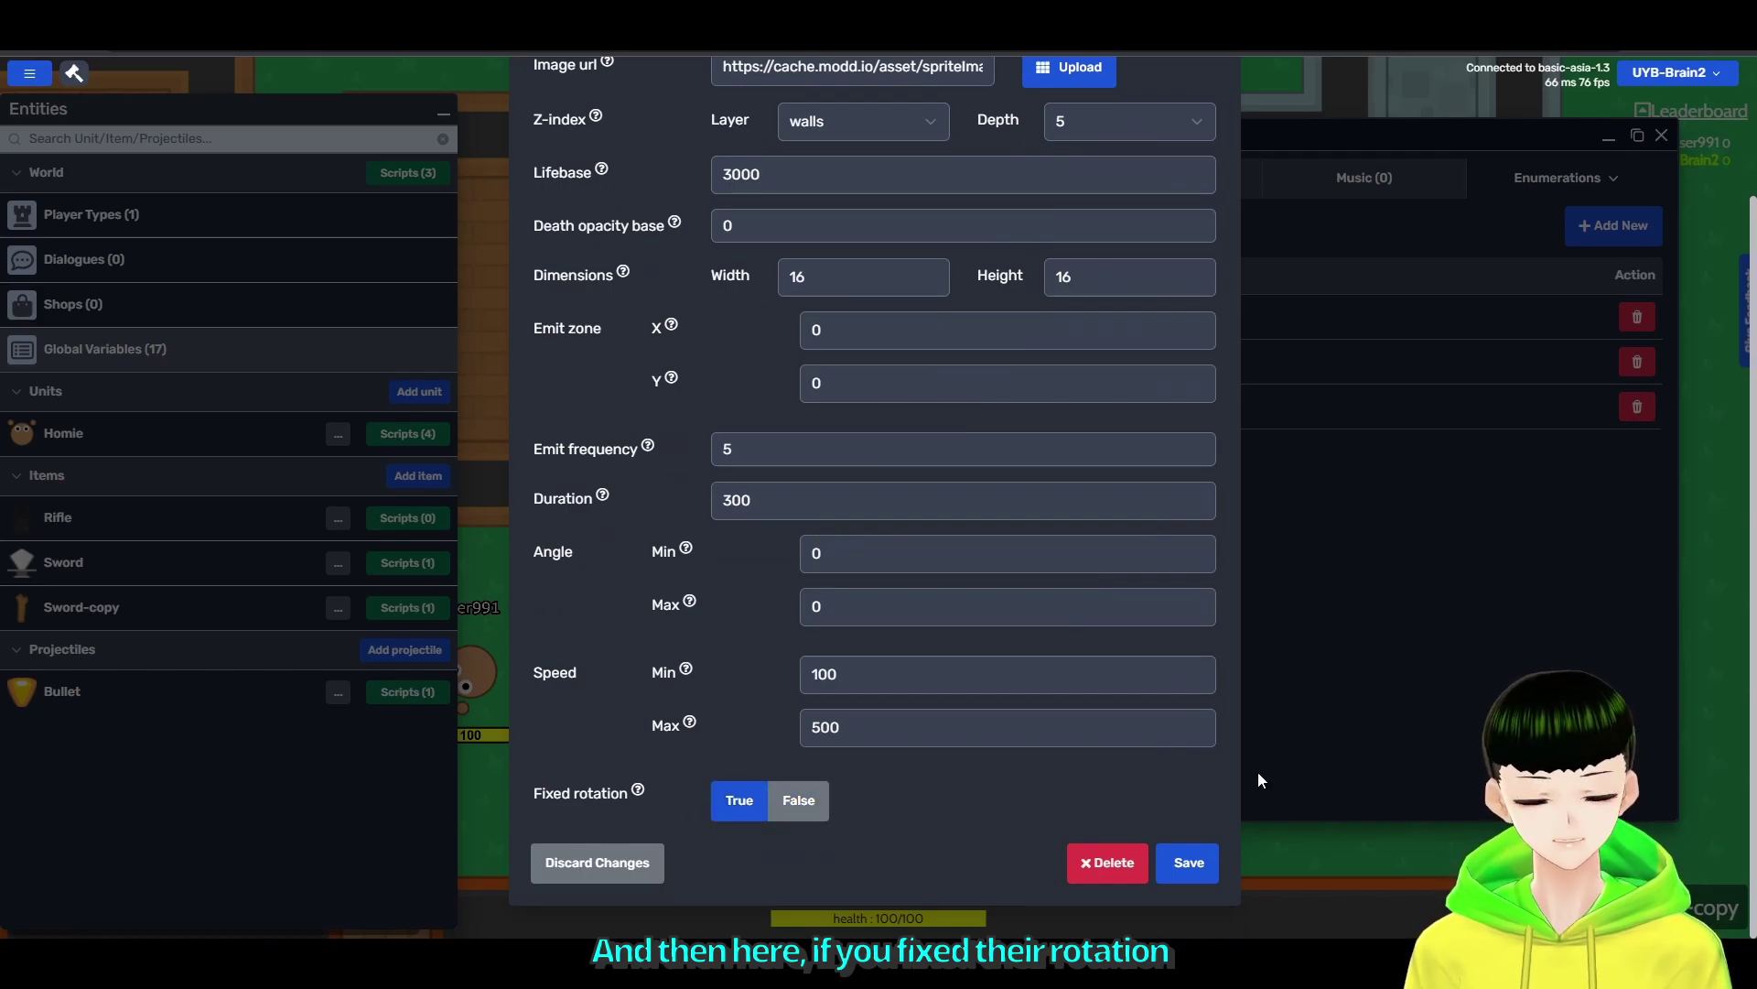
click(1189, 863)
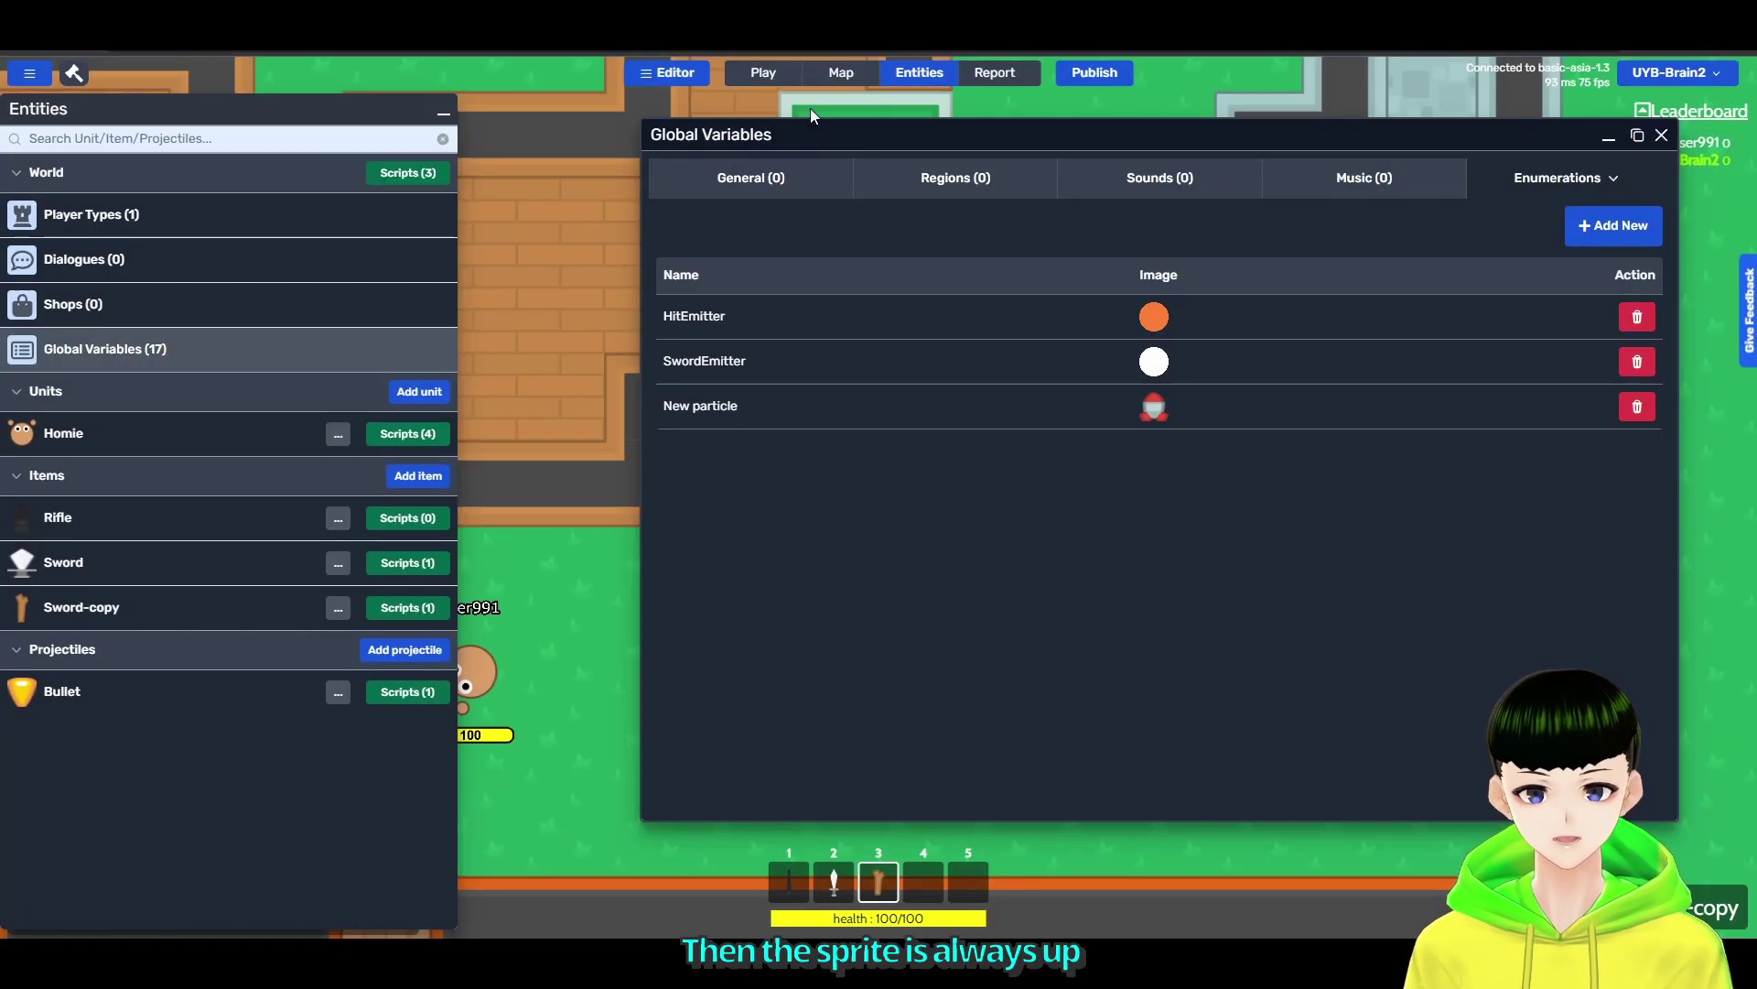
Fire rockets in play to confirm the fixed-rotation particles stay upright.
click(763, 73)
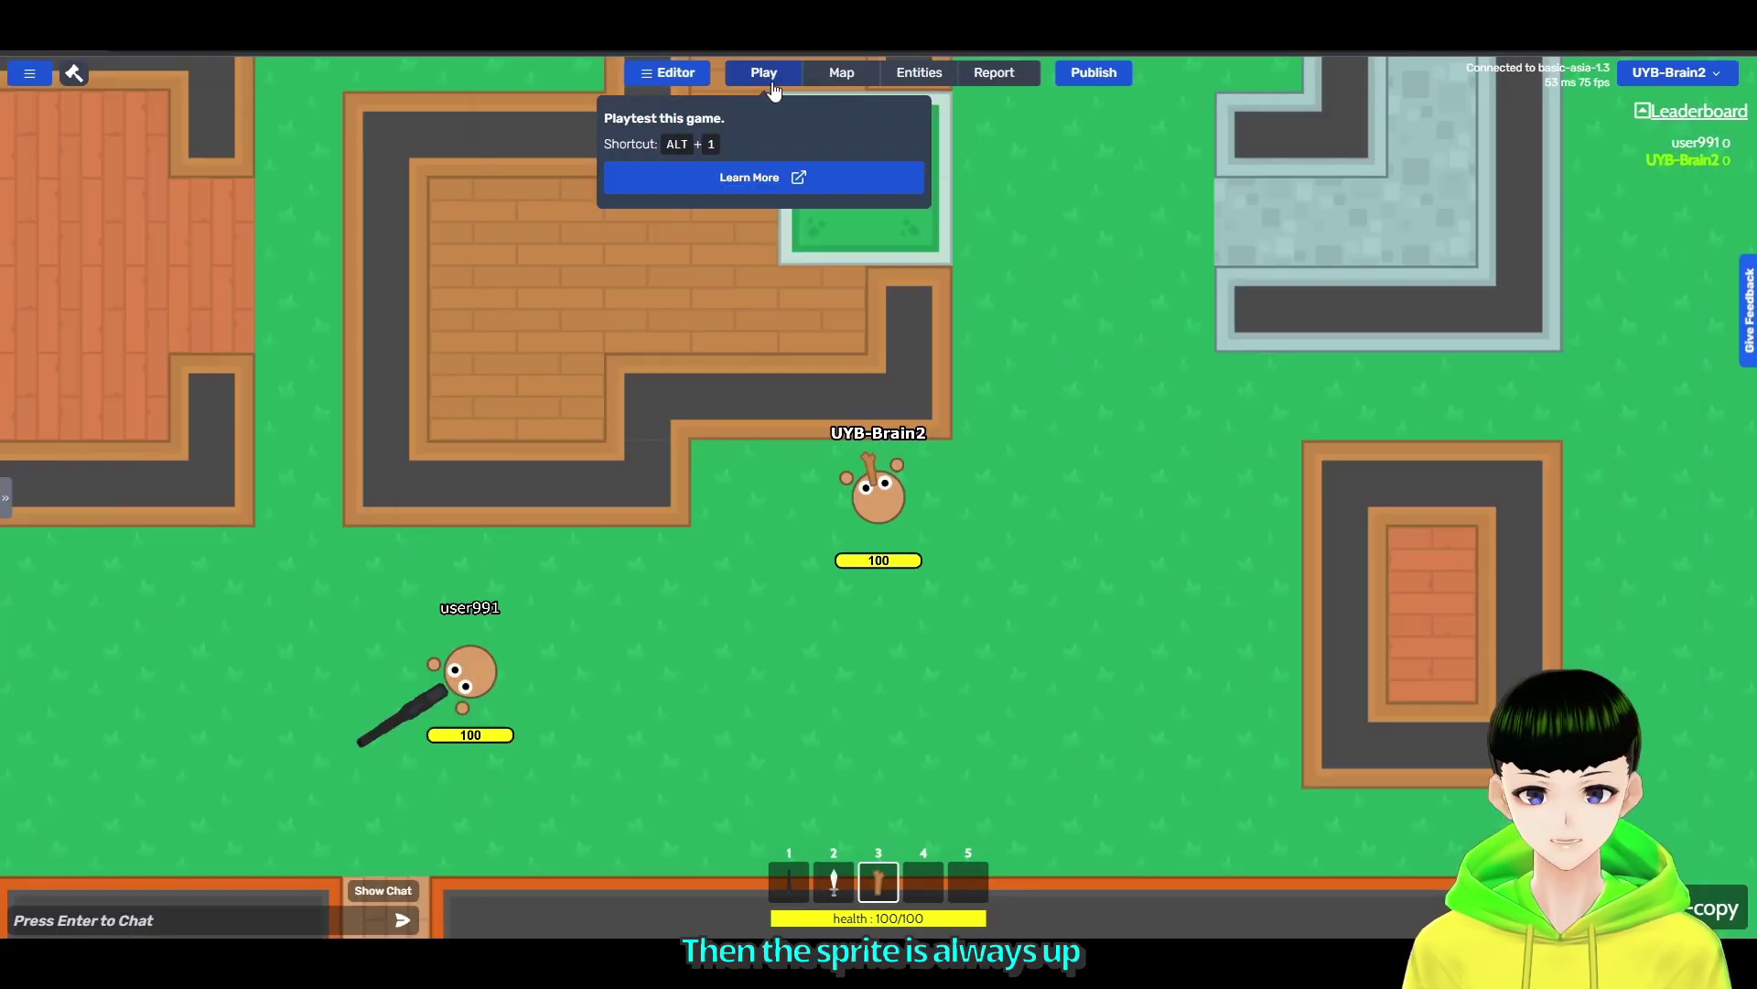
mouse_move(982, 507)
mouse_down()
mouse_move(776, 614)
mouse_move(1042, 505)
mouse_move(807, 637)
mouse_move(1031, 576)
mouse_up()
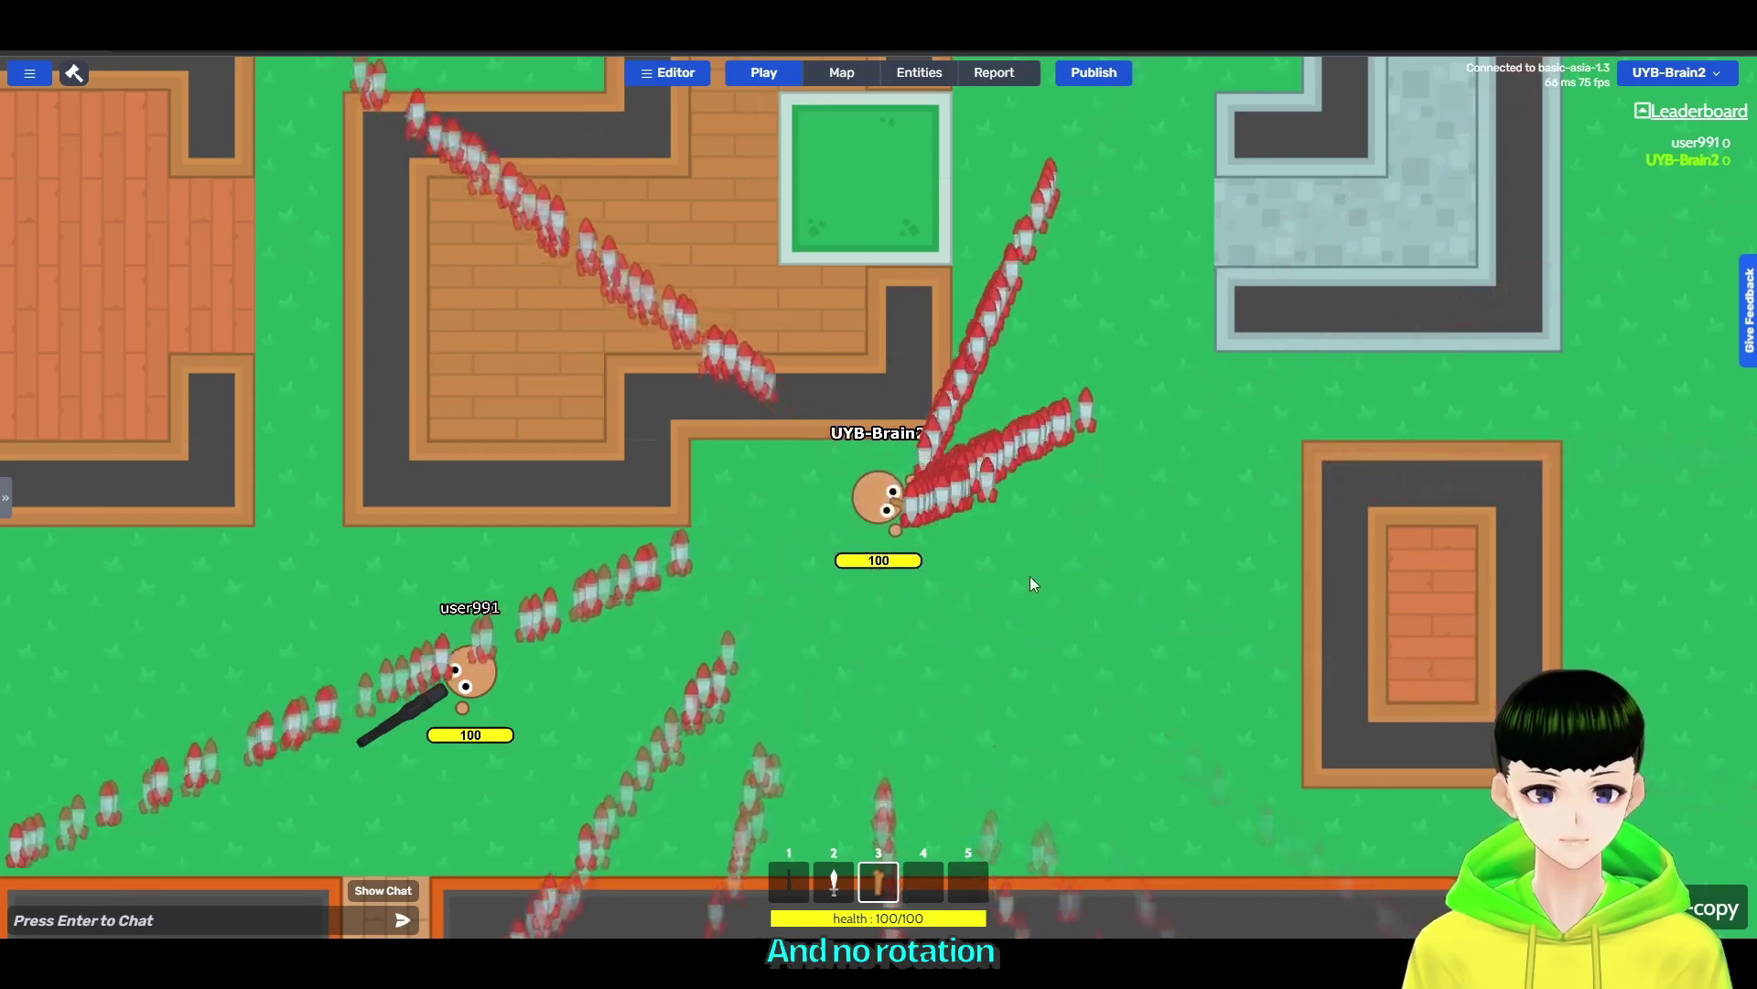
click(919, 72)
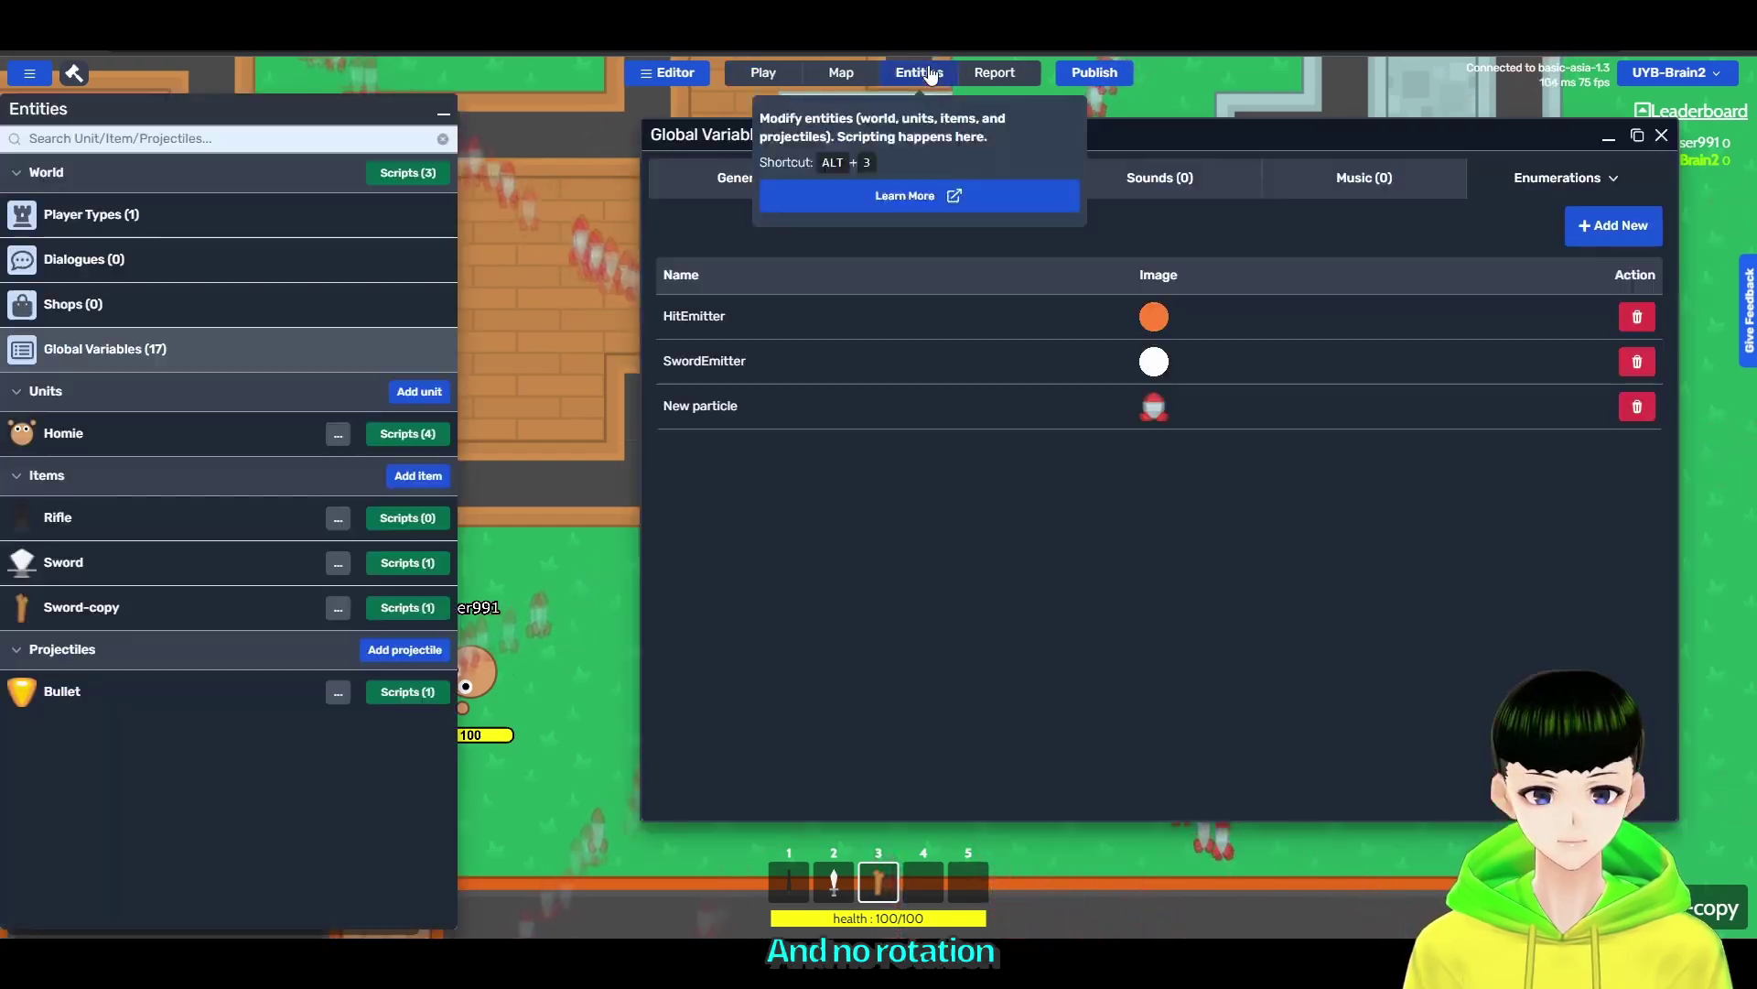
Set Fixed rotation back to False, review the Angle Max help, and save.
click(872, 407)
scroll(855, 554, down, 5)
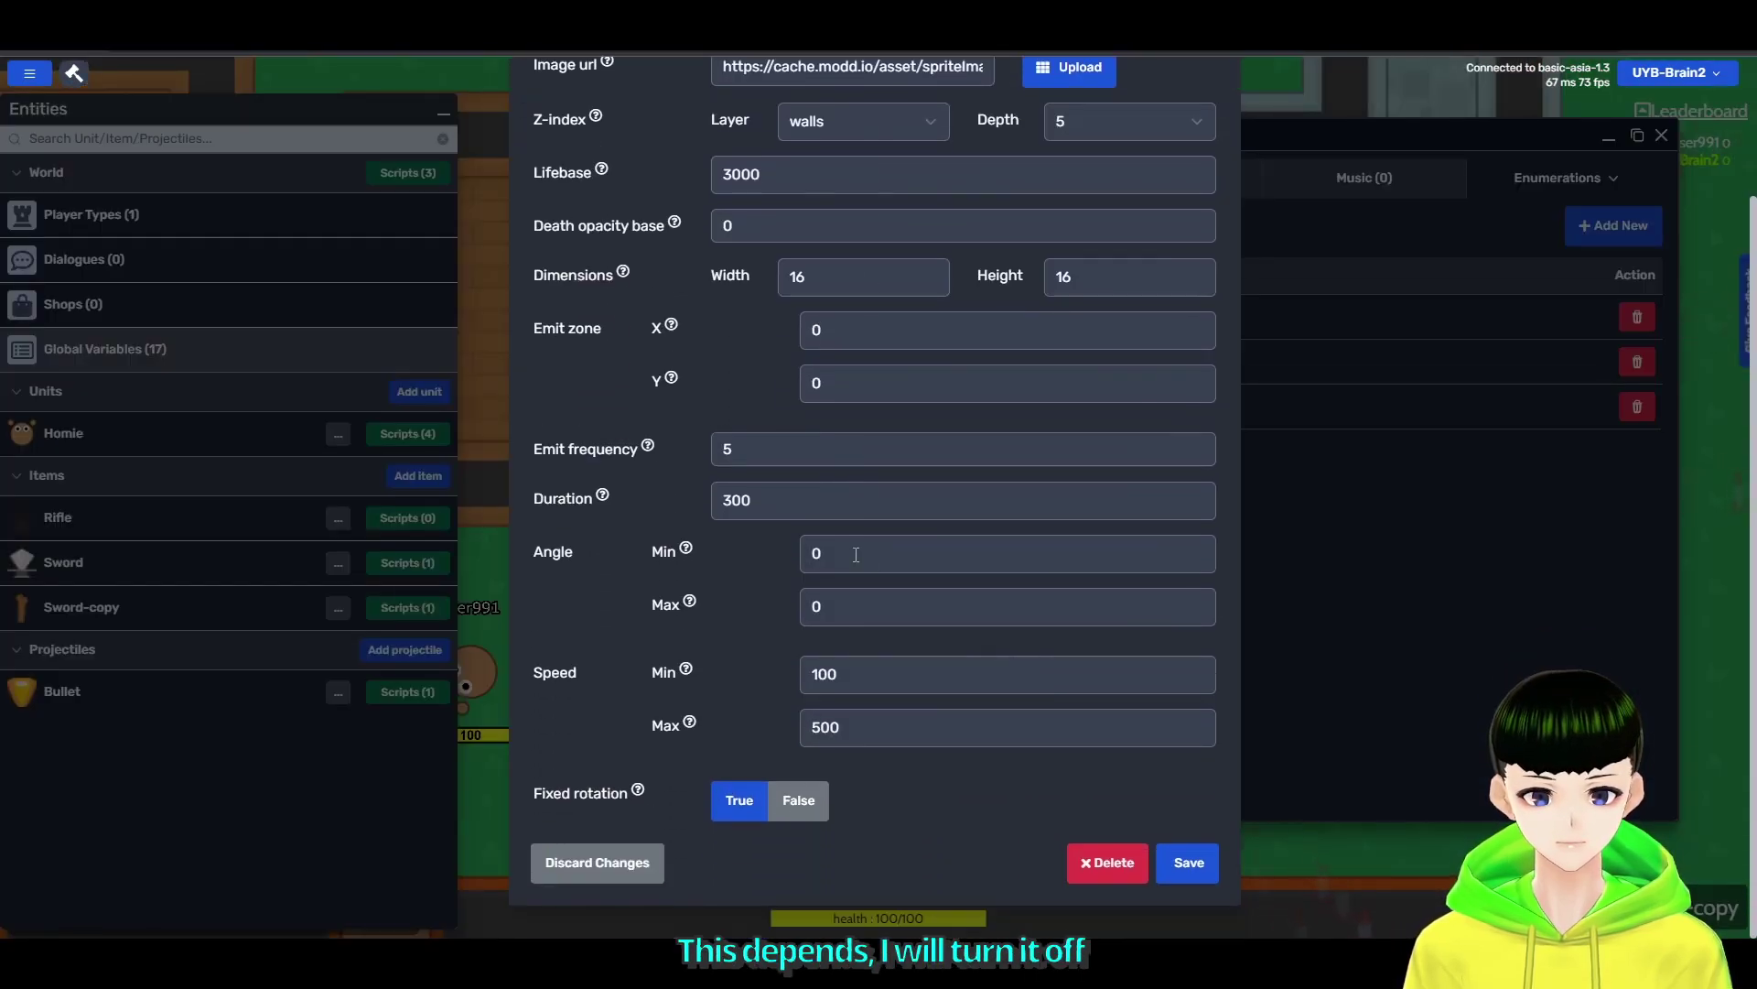
click(798, 799)
drag(573, 553, 565, 552)
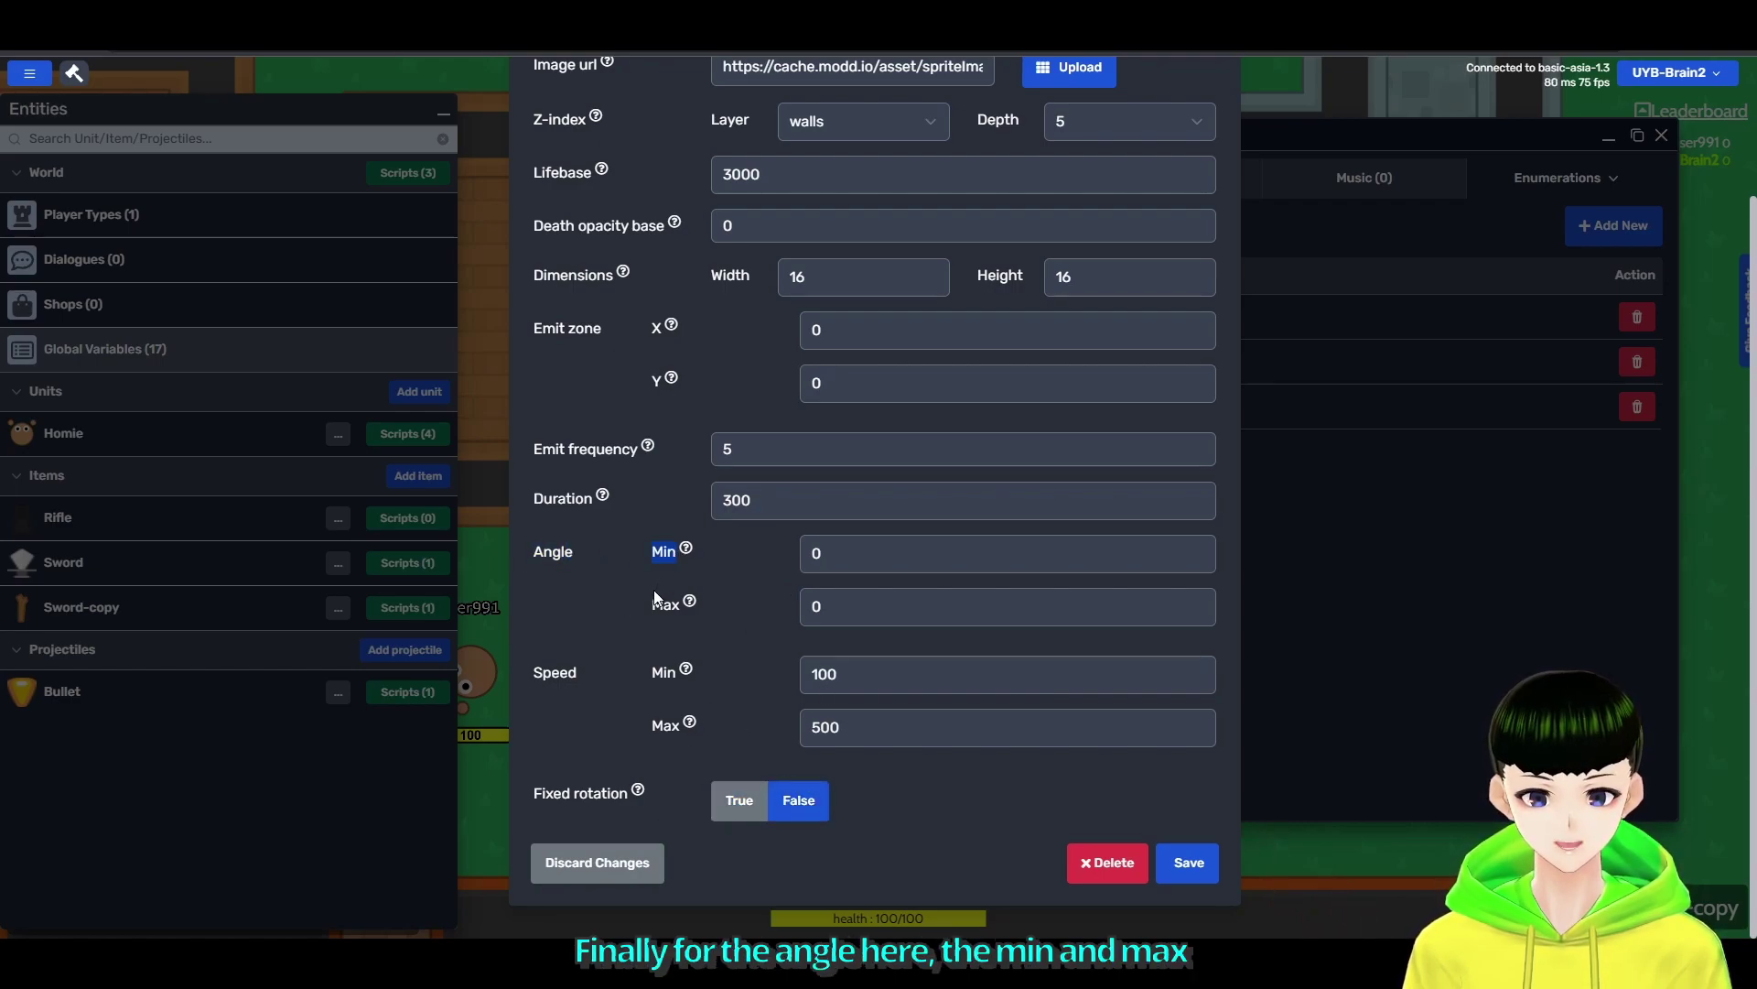
click(689, 602)
click(1219, 424)
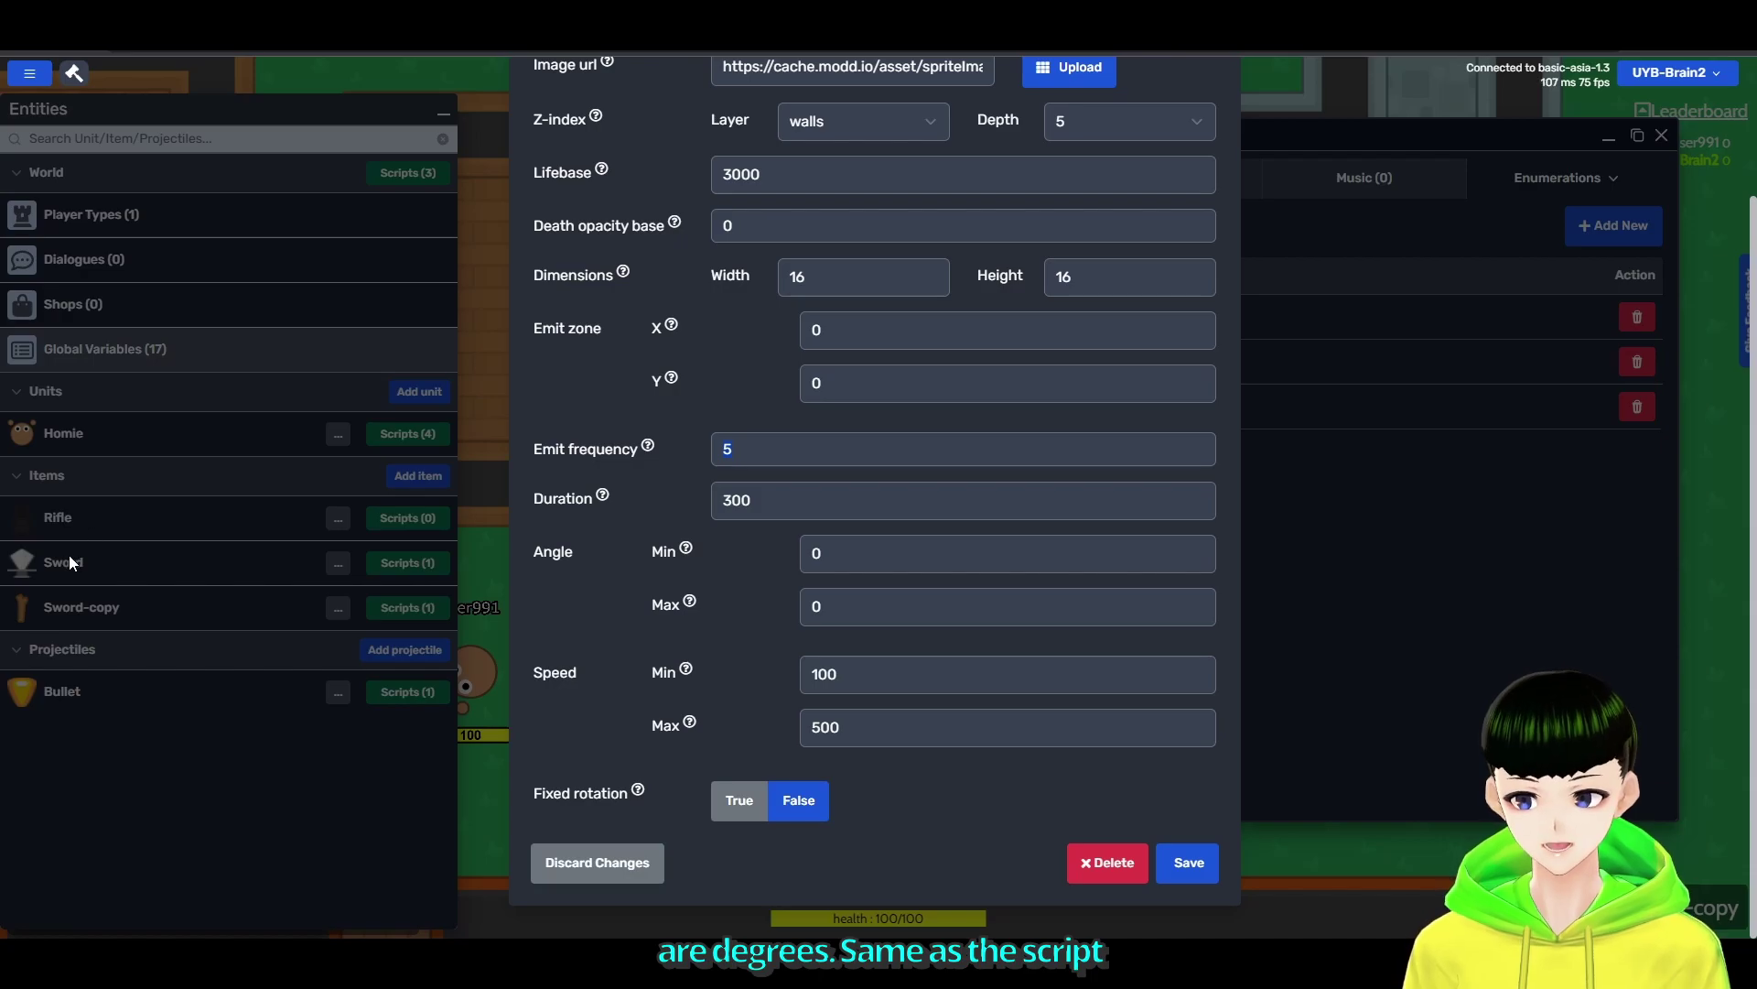
click(1188, 863)
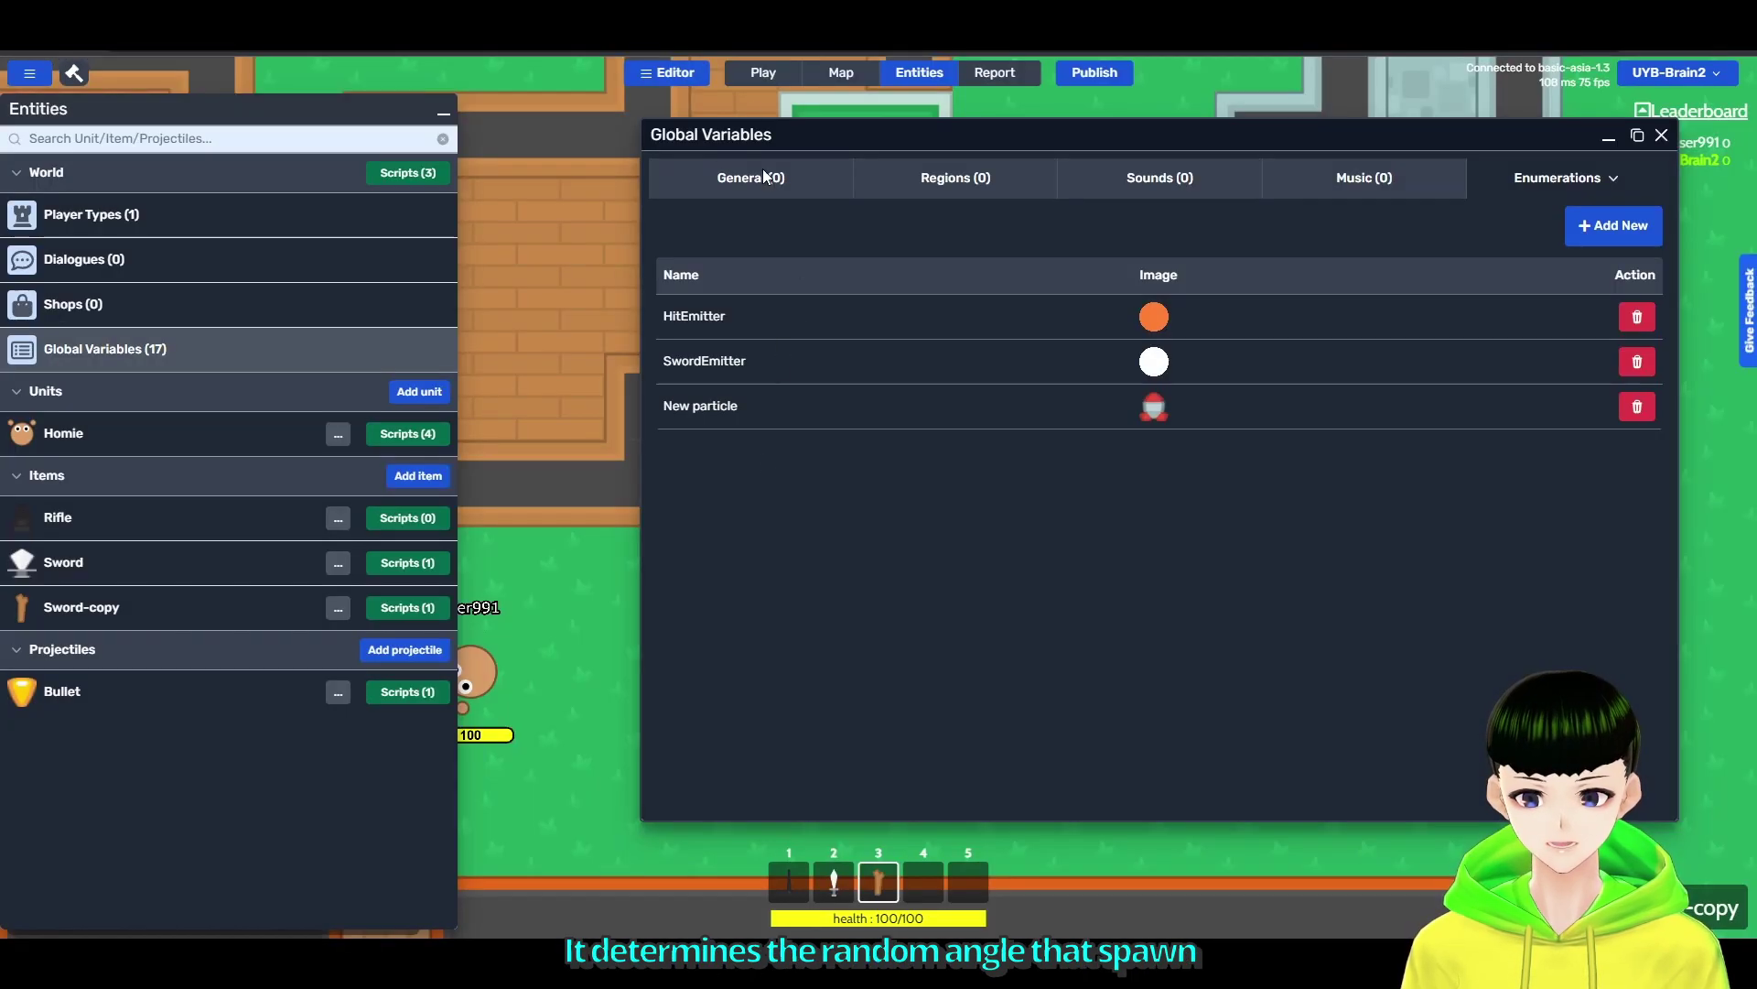
click(763, 71)
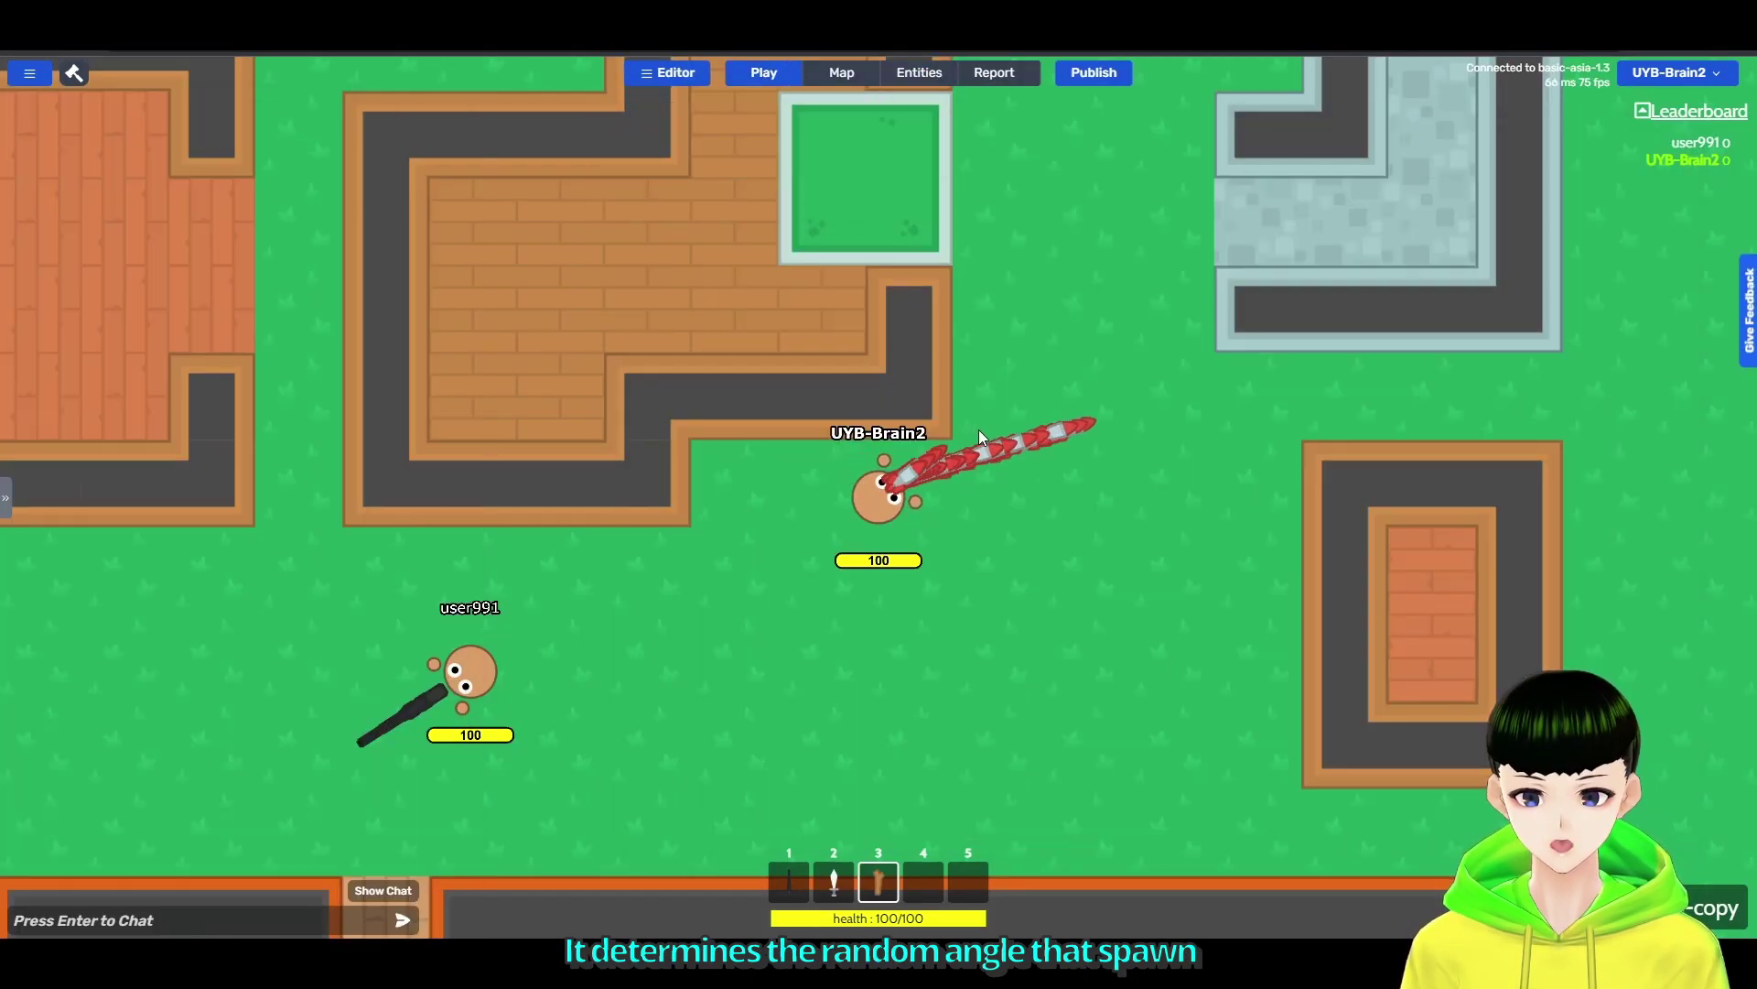
Test the current particle spray, switching between play and the entities editor.
drag(979, 429, 1021, 454)
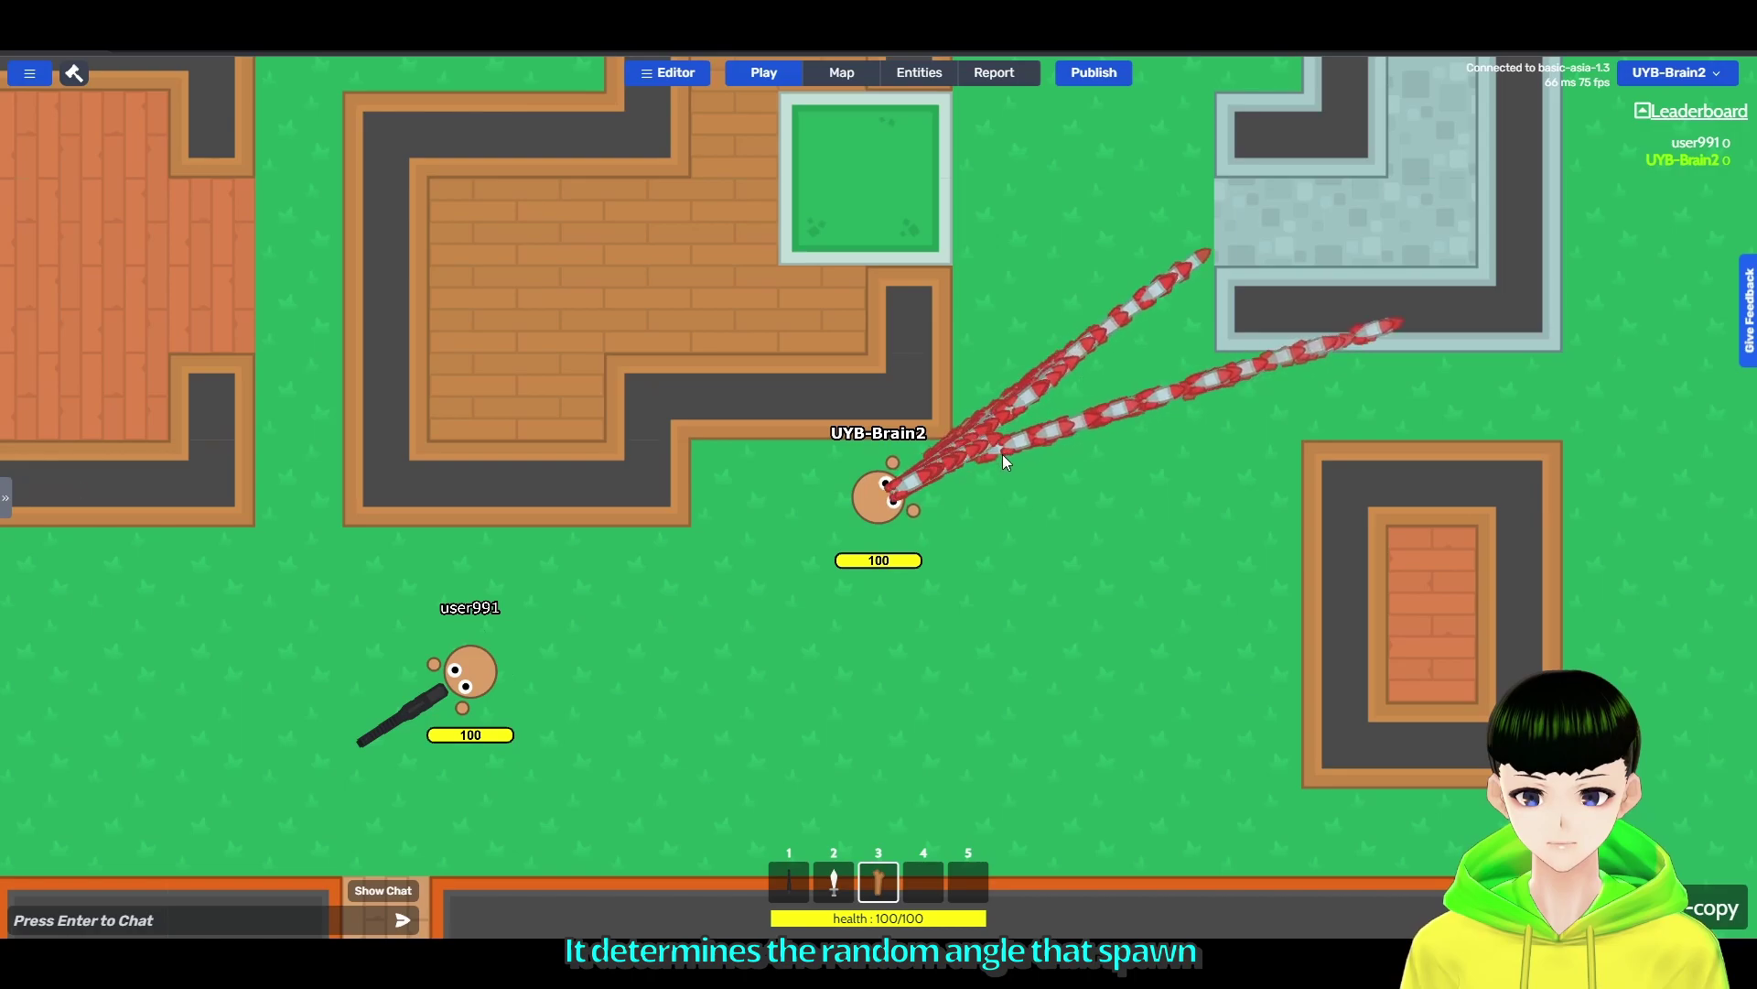
click(918, 71)
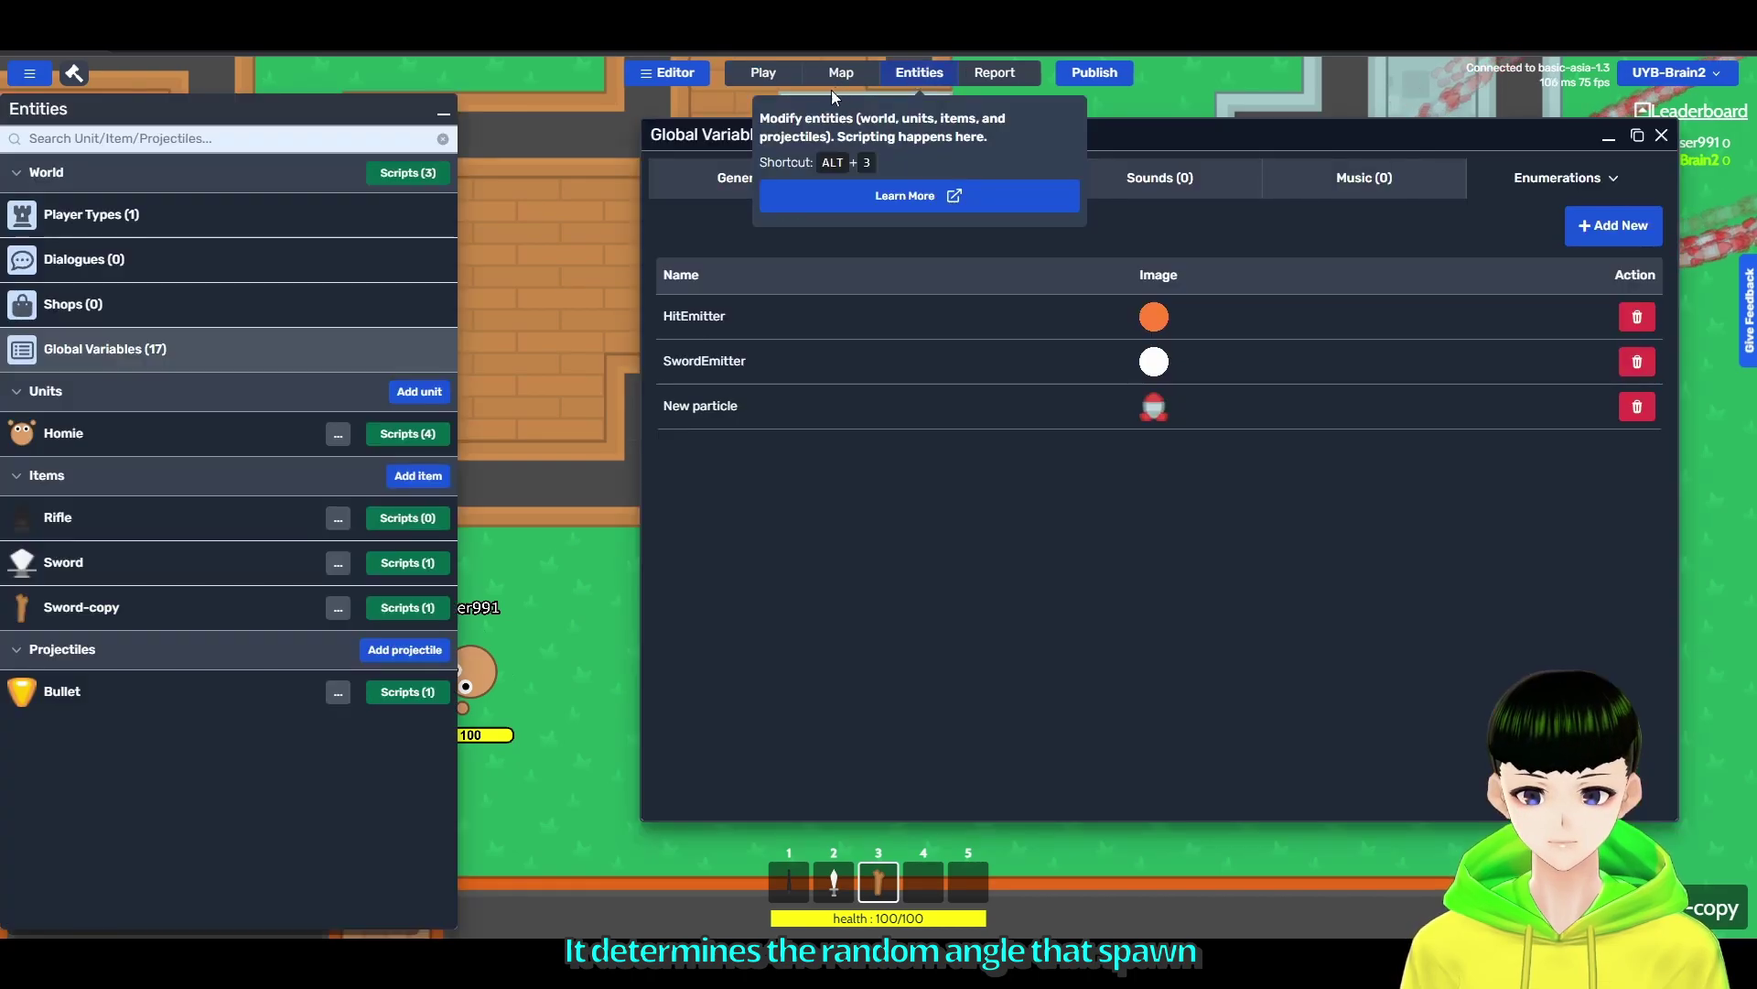
click(763, 72)
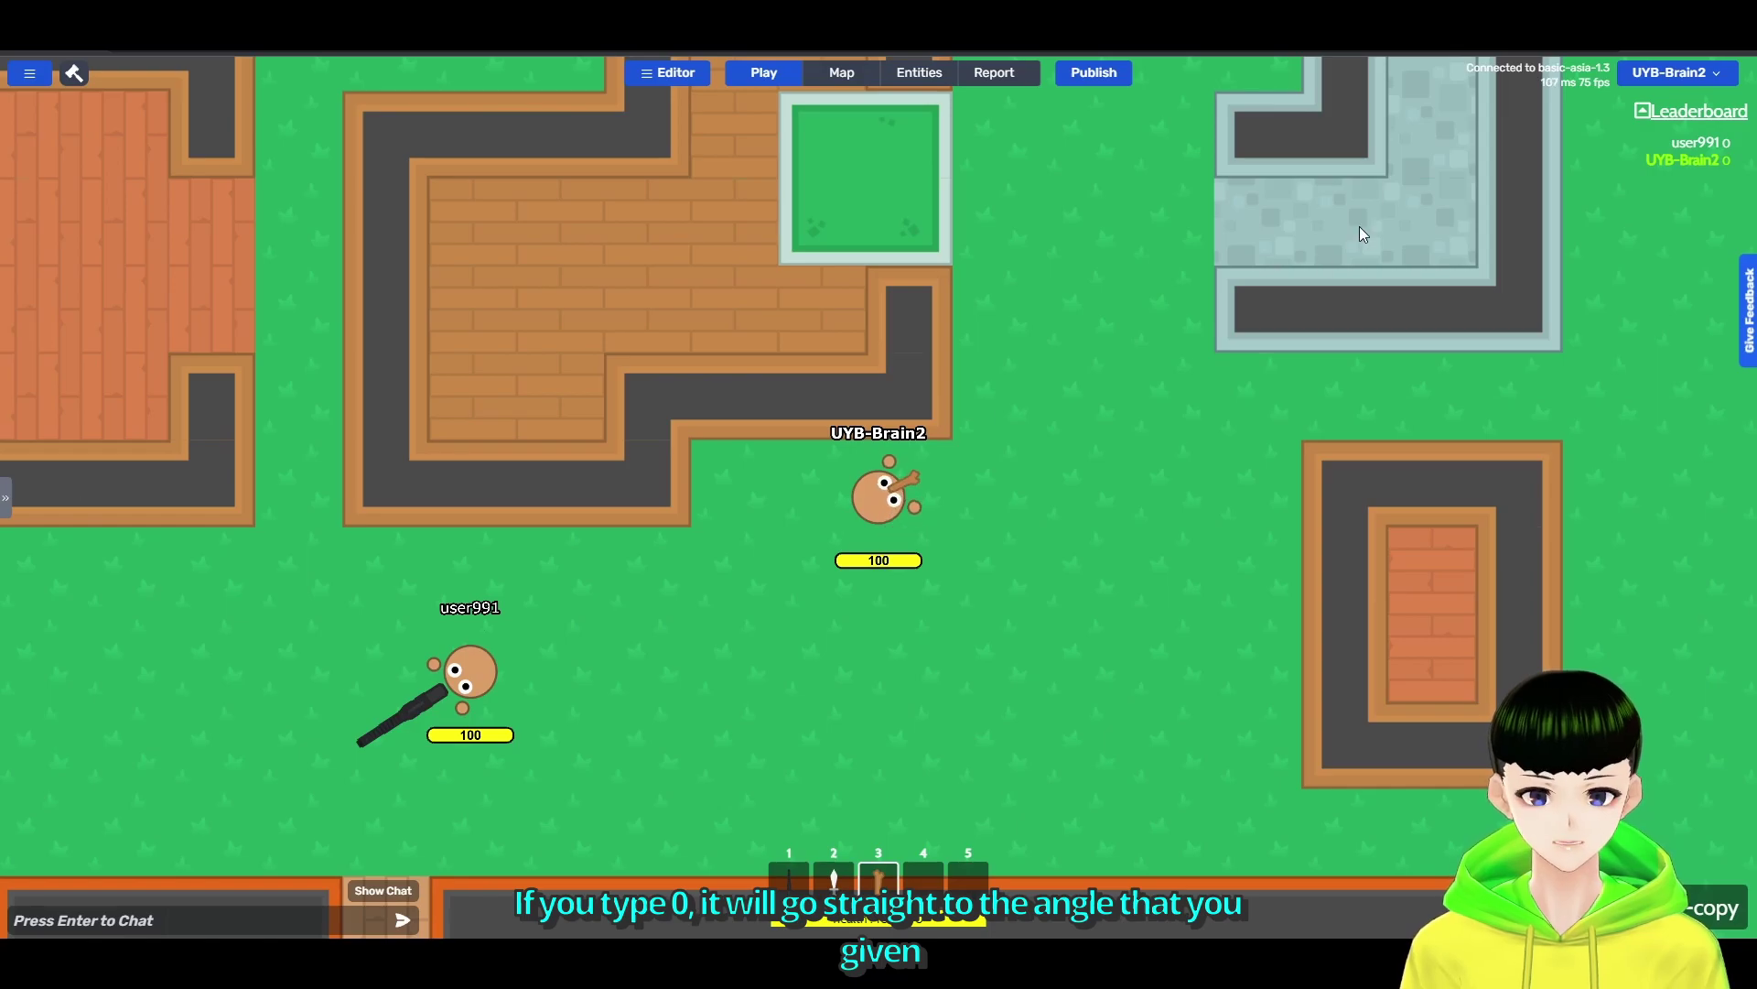
click(919, 72)
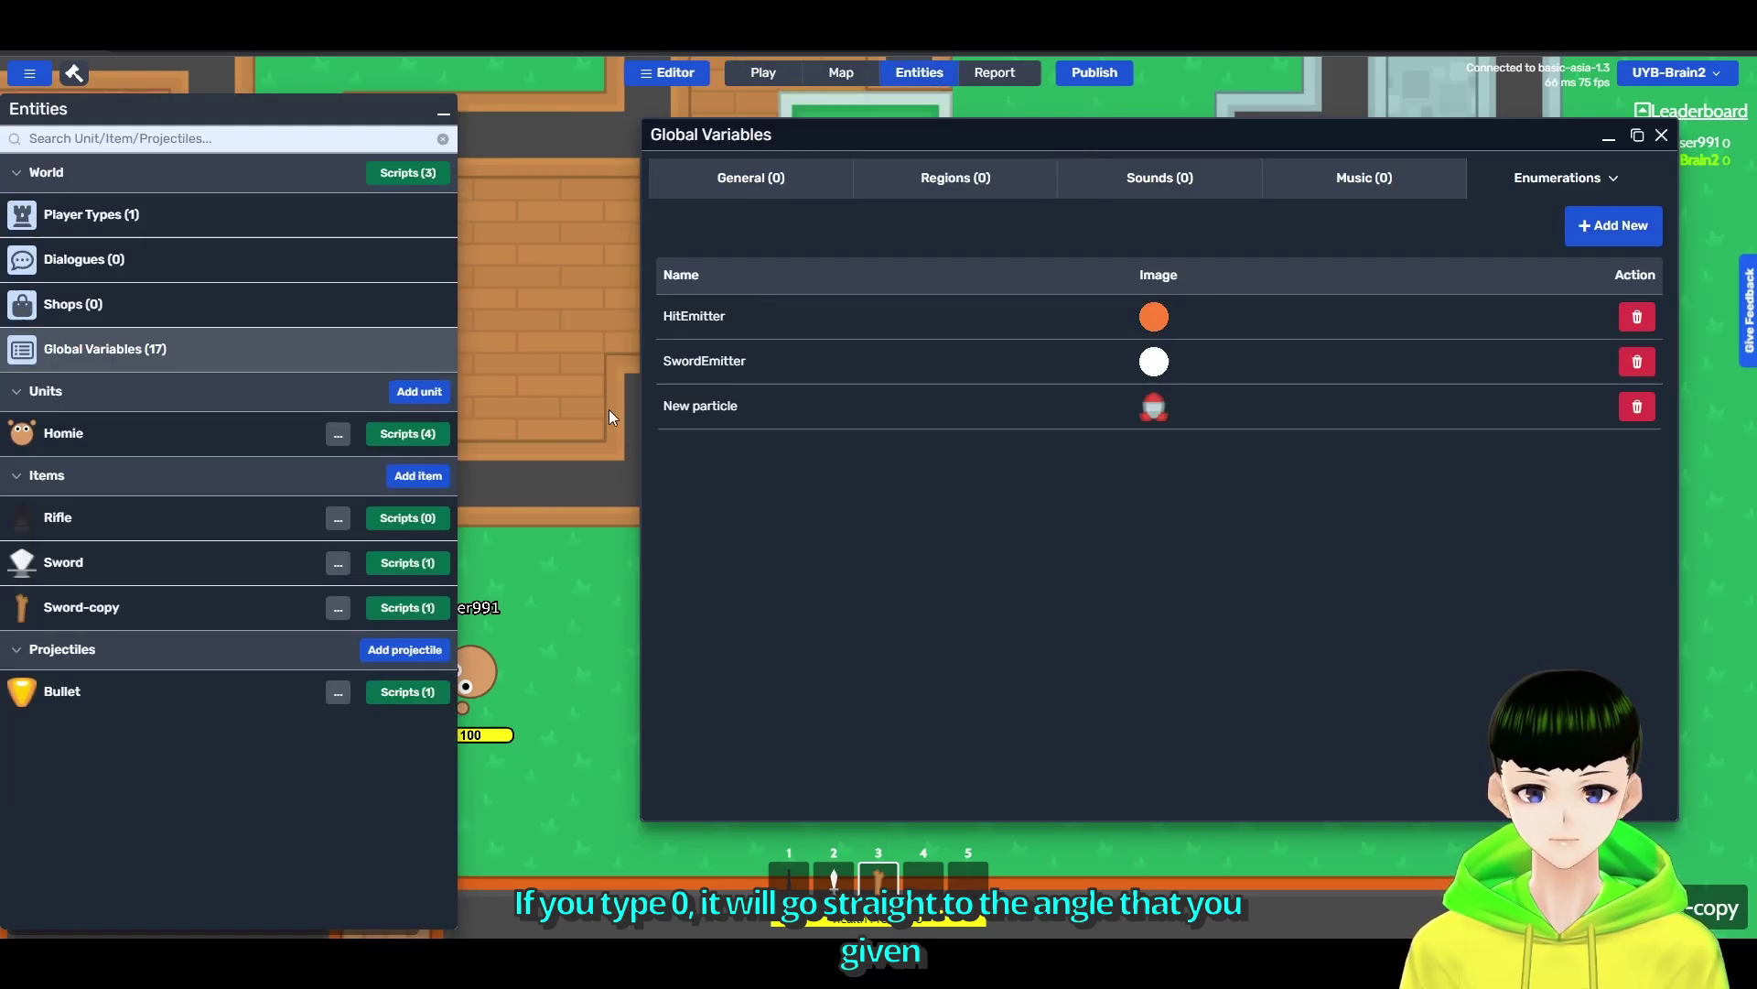
Set New particle's emit angle to 0–90, save, and test the spread in play.
click(743, 406)
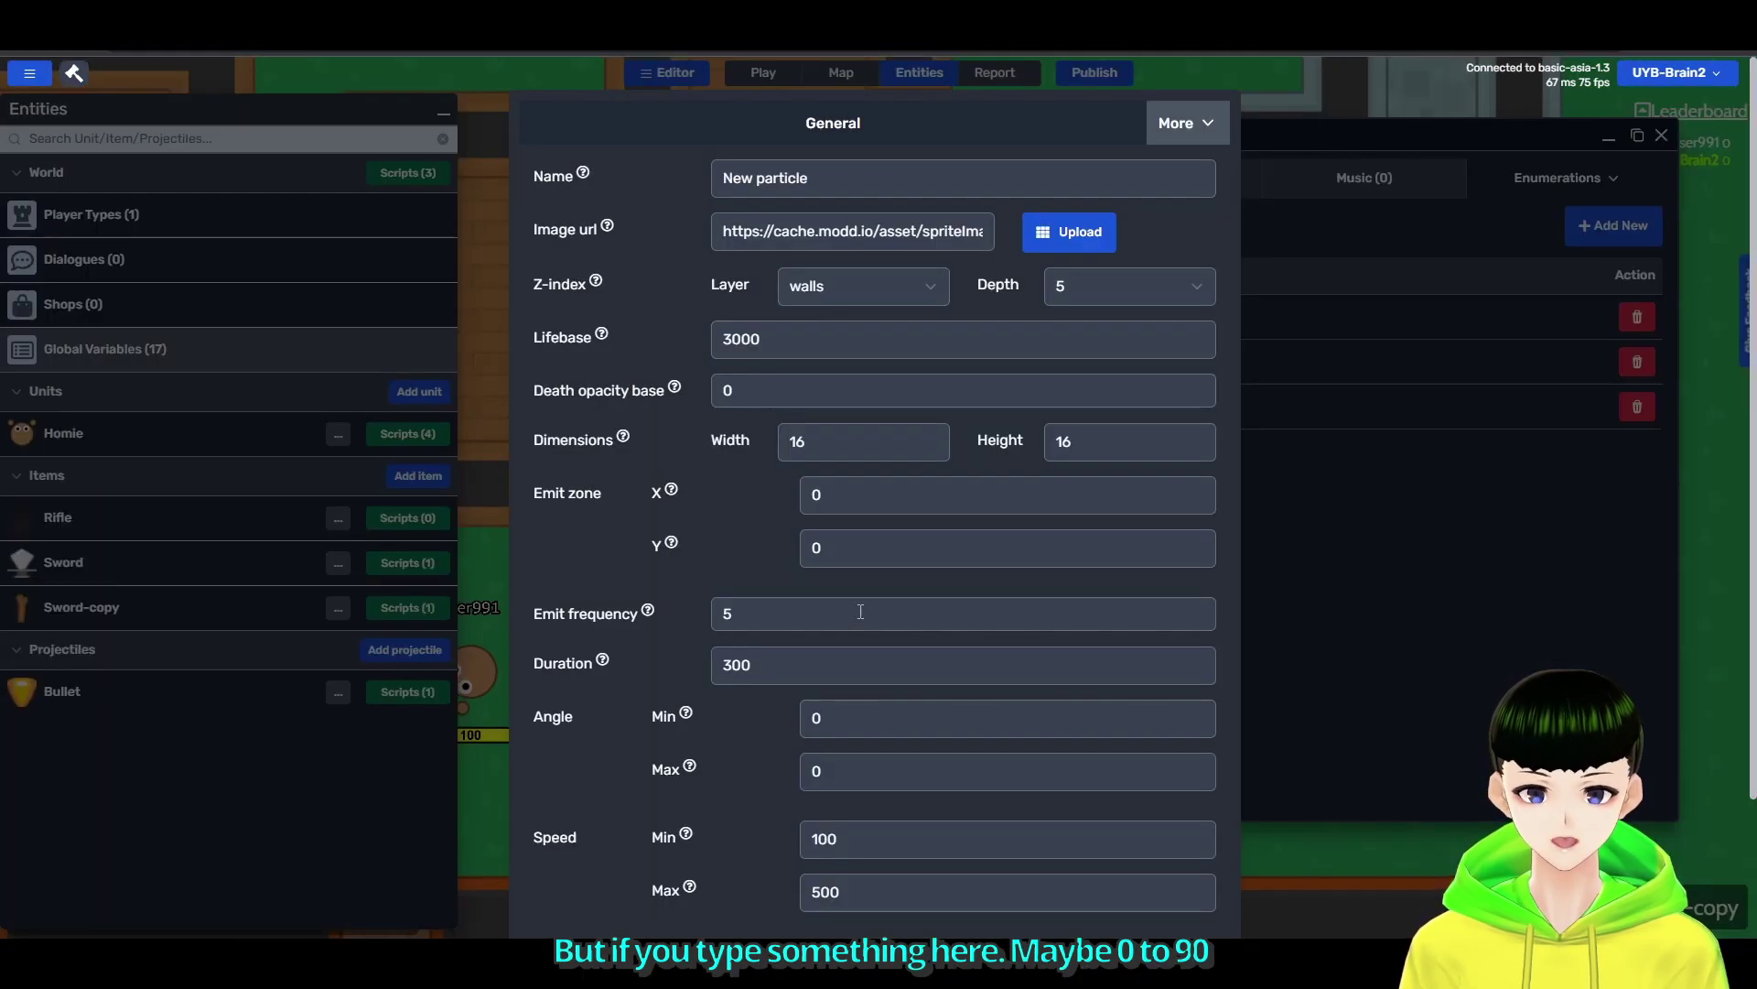
click(836, 723)
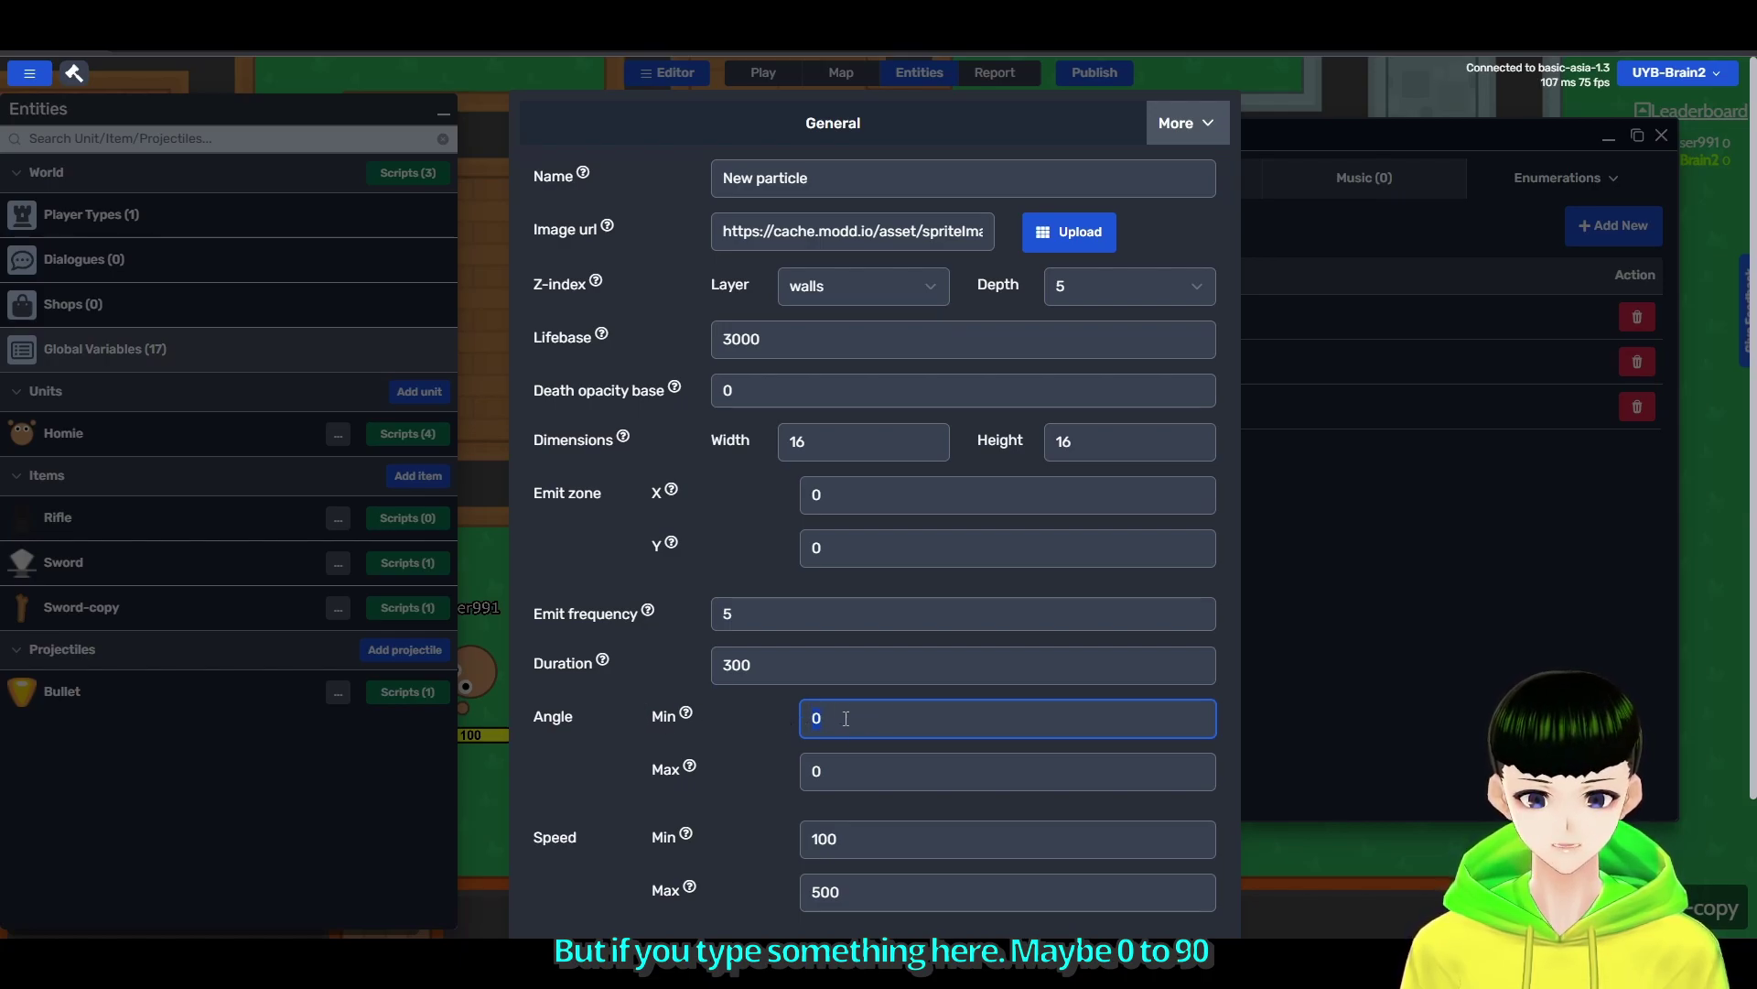
key(Tab)
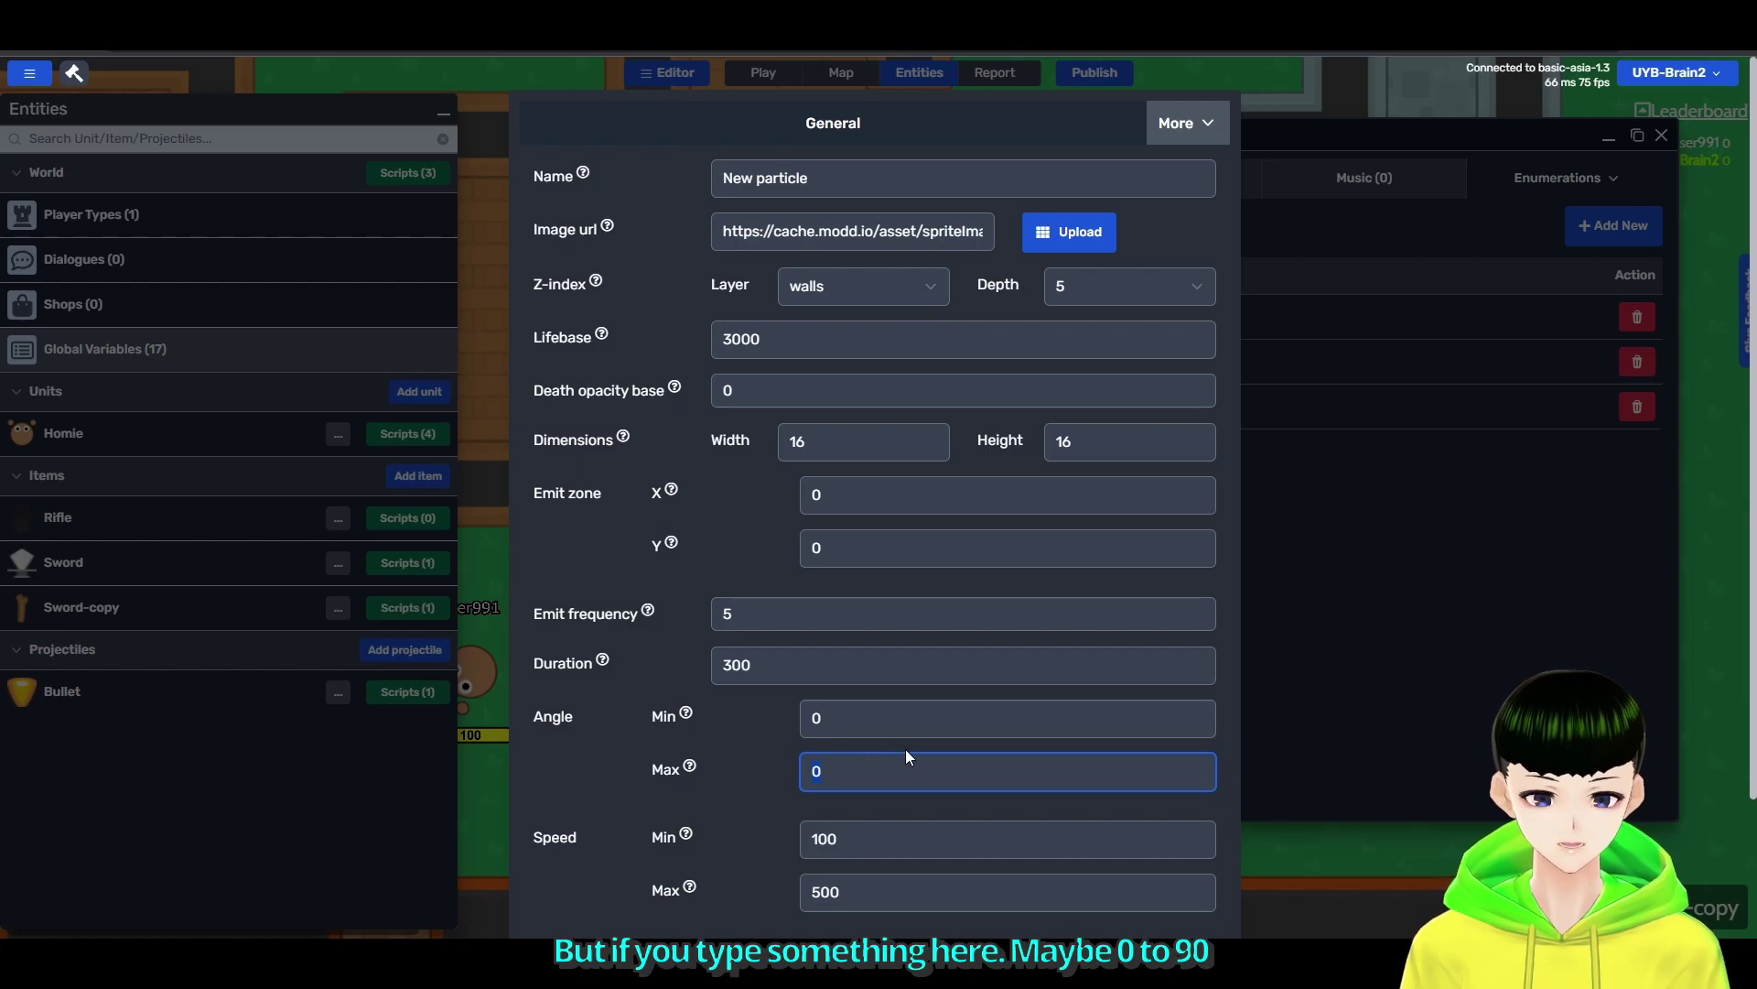
text(90)
scroll(931, 747, down, 3)
click(1184, 862)
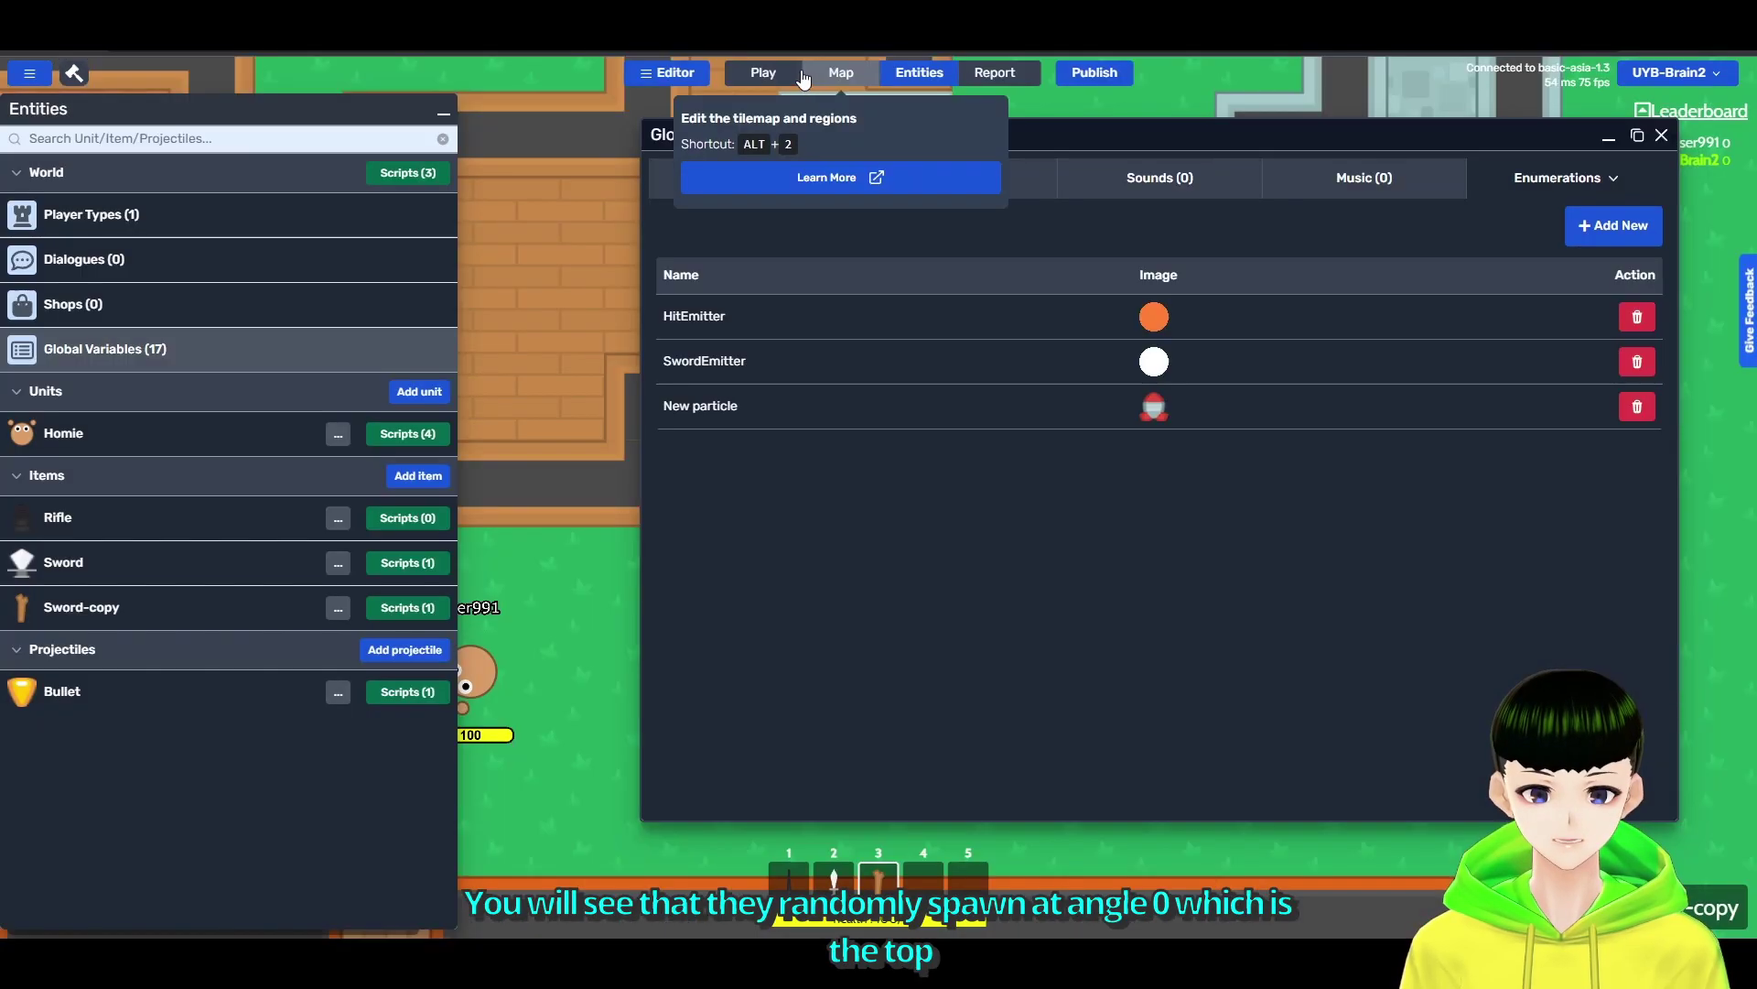
key(Tab)
mouse_move(932, 262)
mouse_down()
mouse_move(929, 224)
mouse_move(900, 216)
mouse_move(888, 325)
mouse_move(890, 297)
mouse_up()
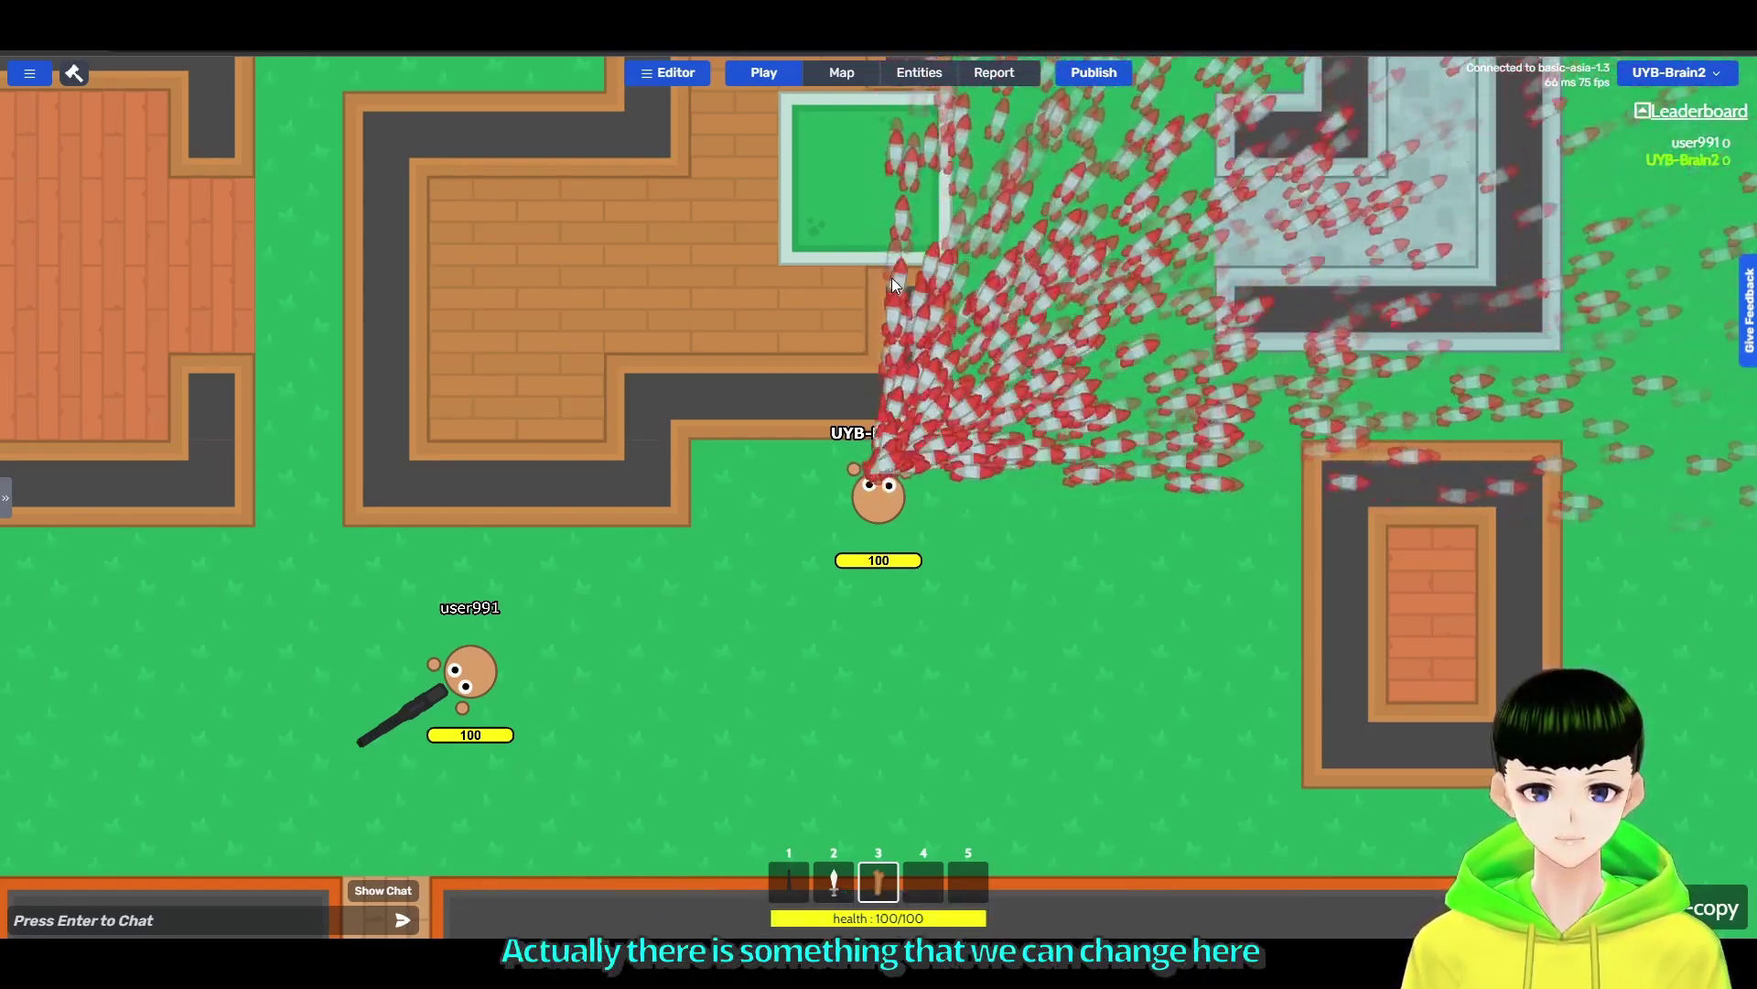
Keep firing to test the 0–90 spread, then return to the entities editor.
drag(892, 298, 905, 93)
click(919, 73)
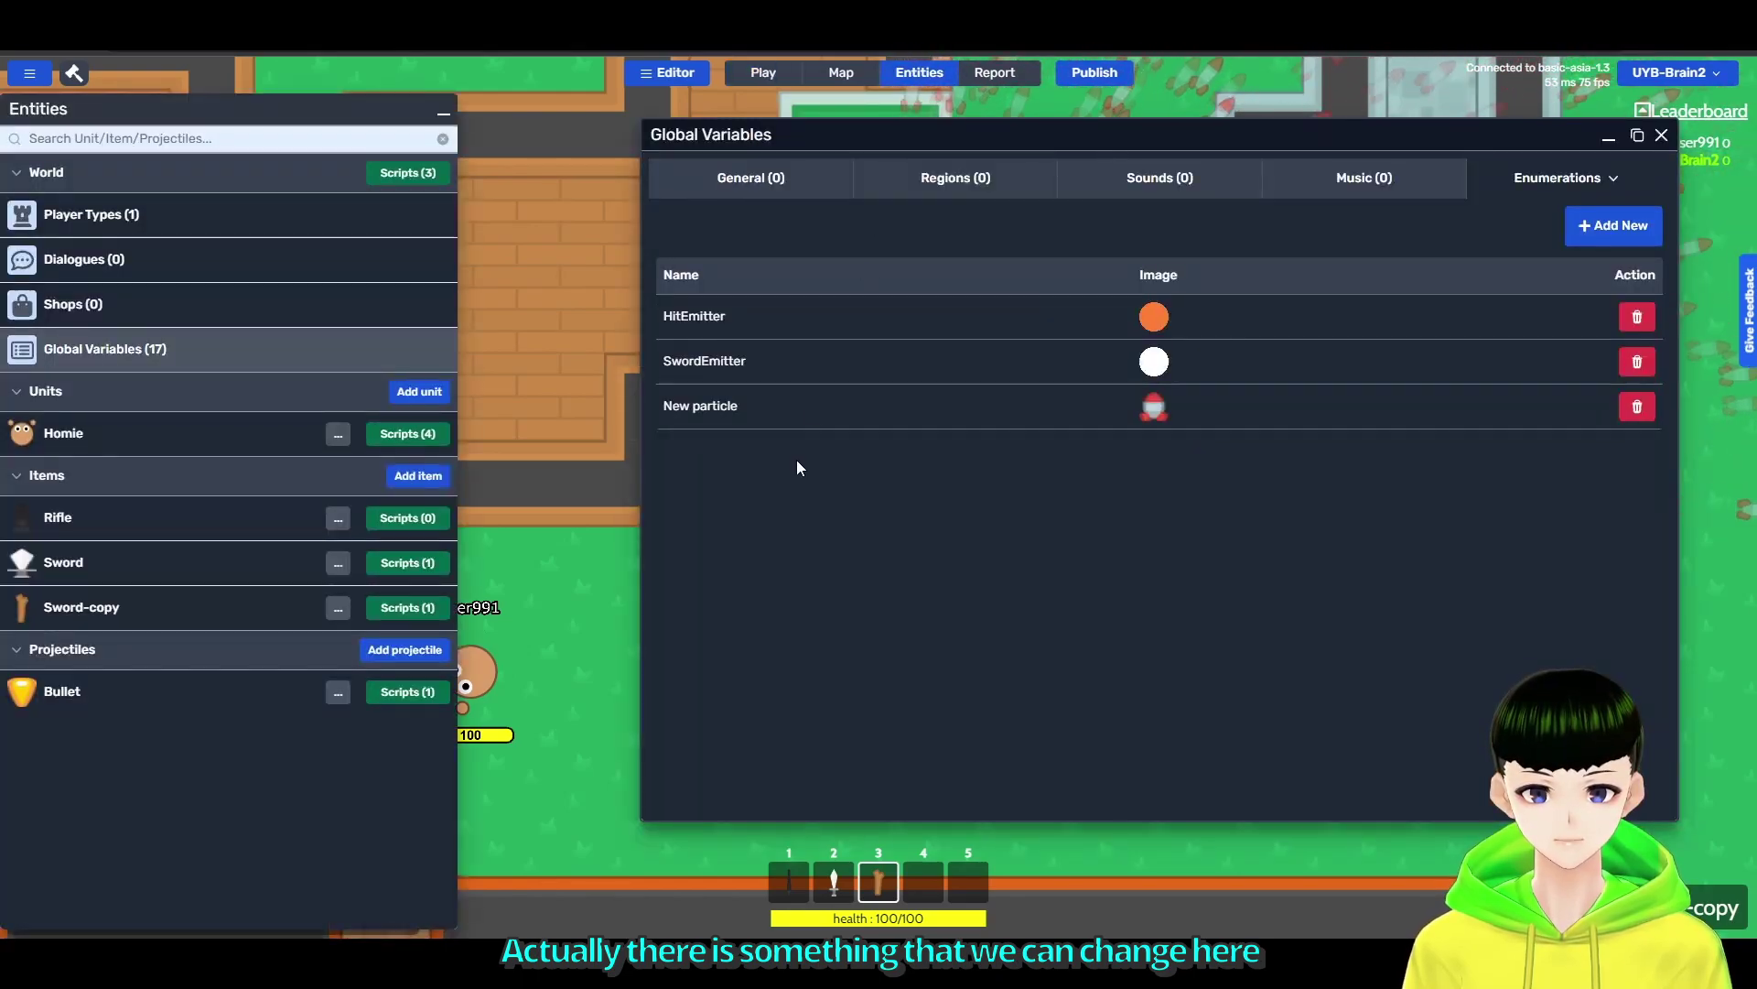
click(853, 395)
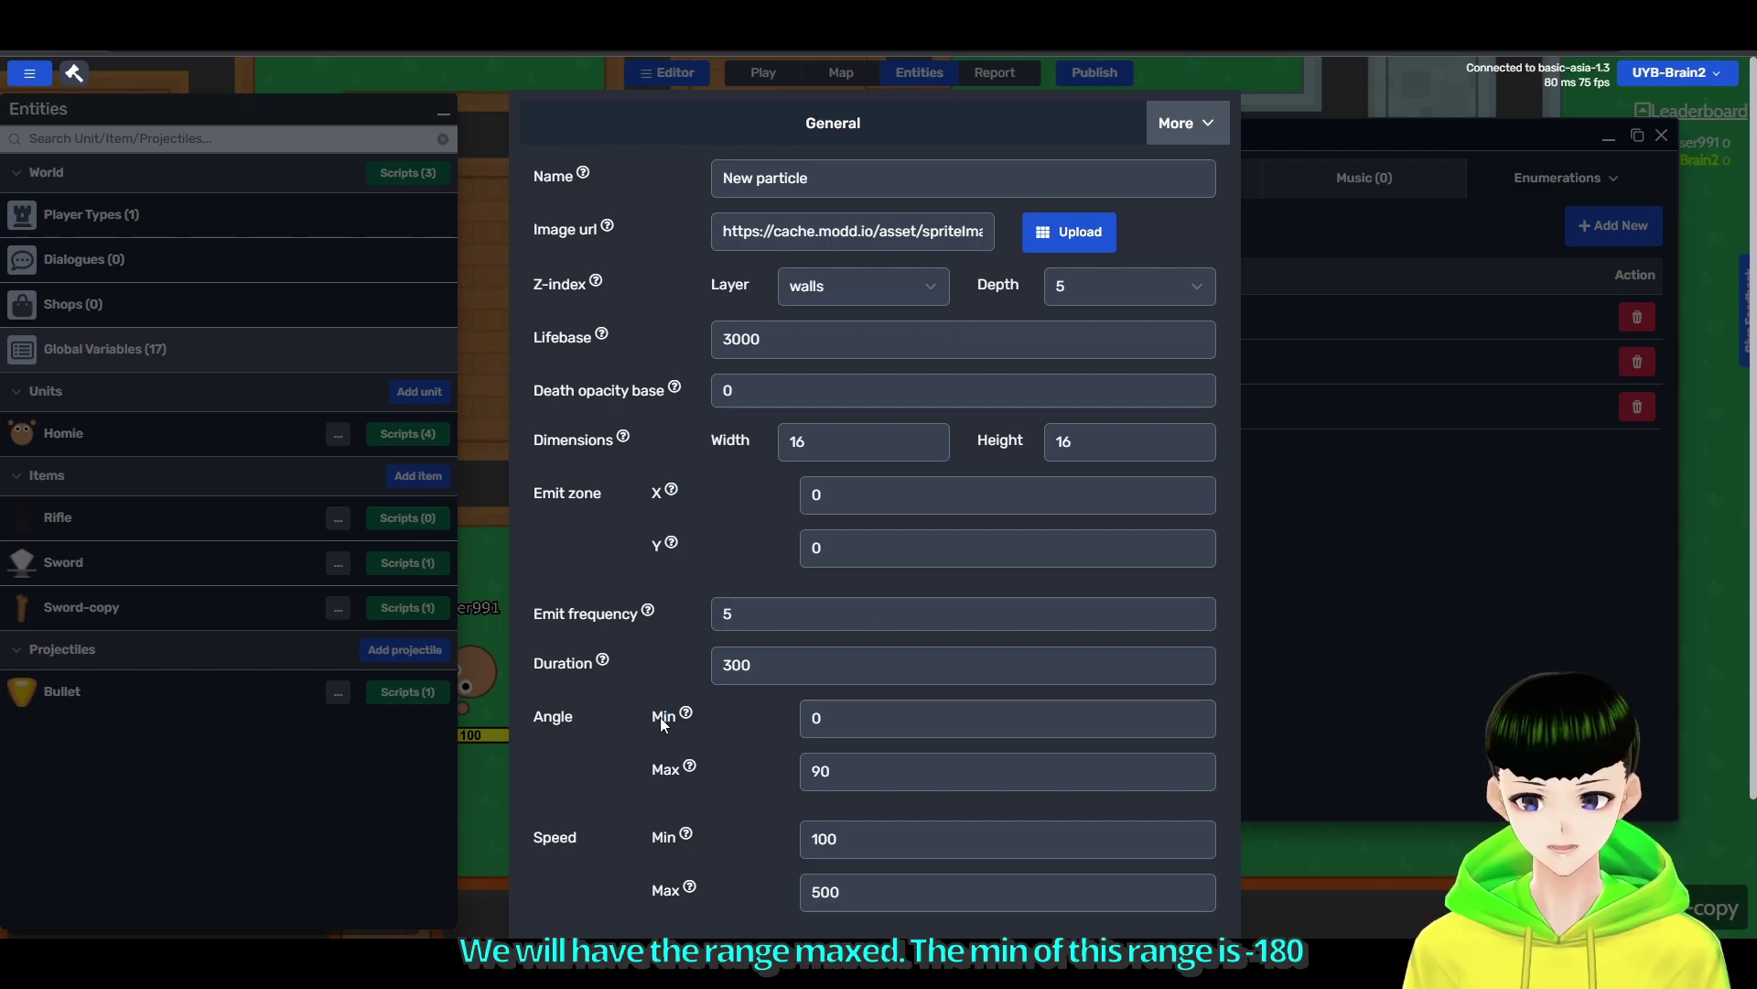
Widen the emit angle to -180 through 180, save, and watch the burst in play.
click(805, 717)
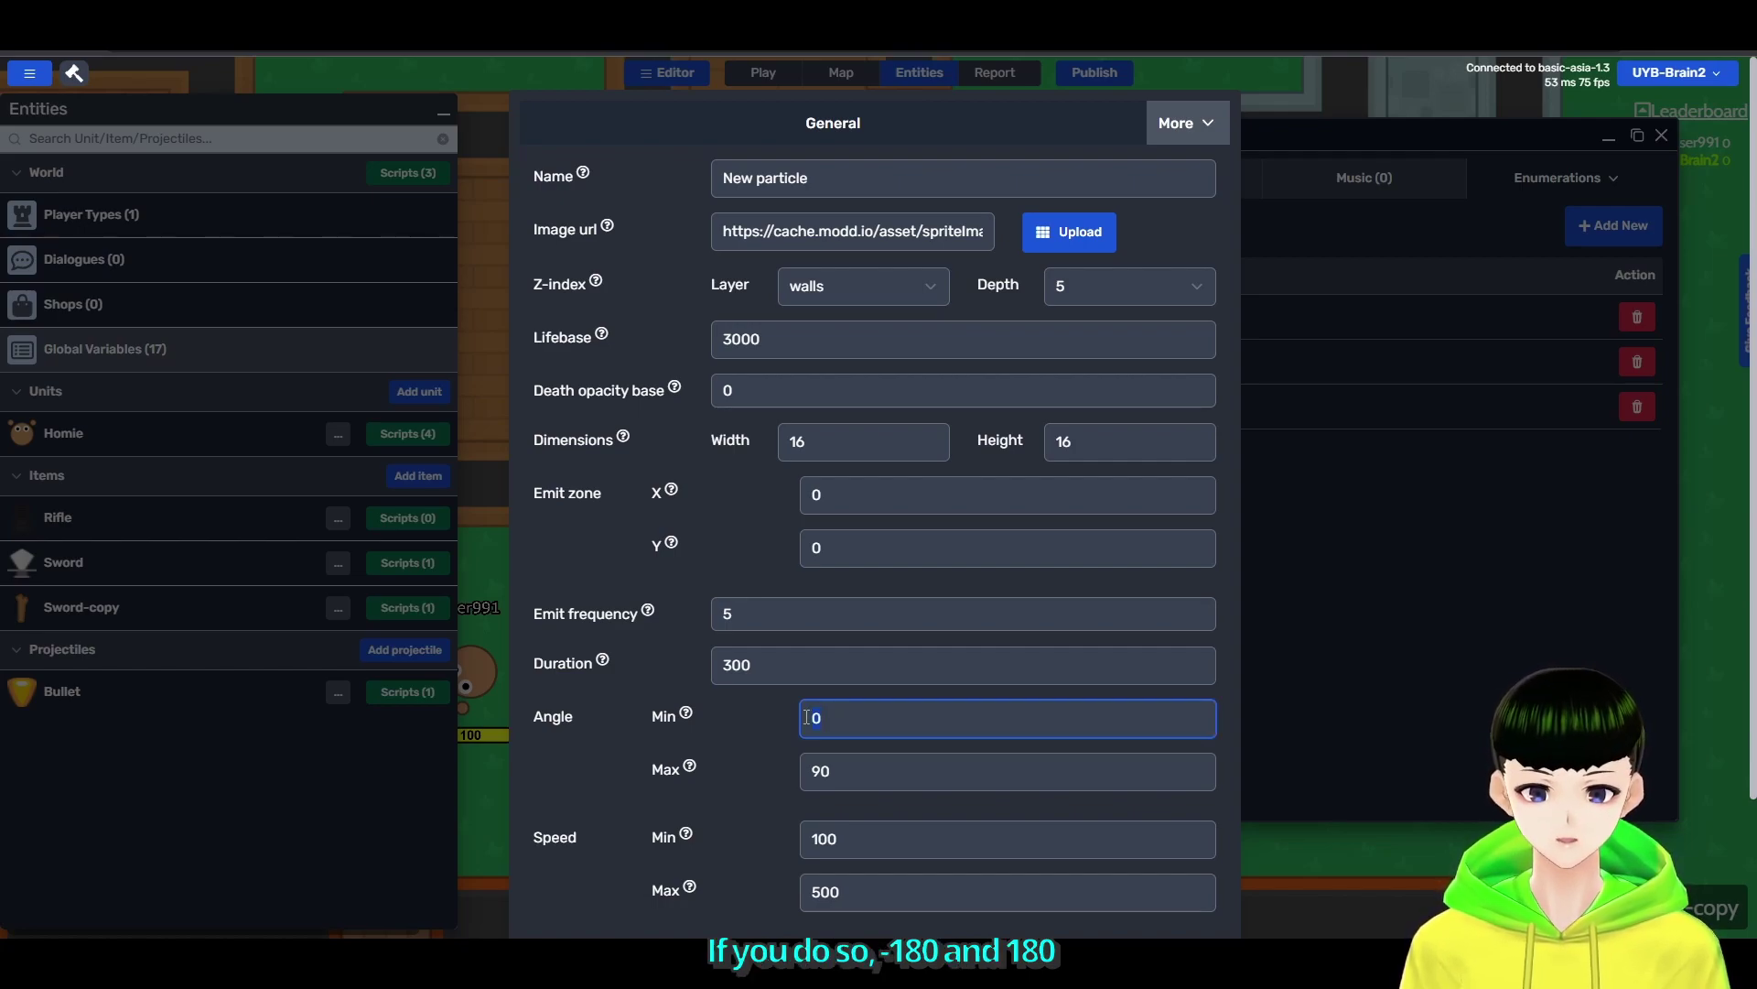
key(BackSpace)
text(-18)
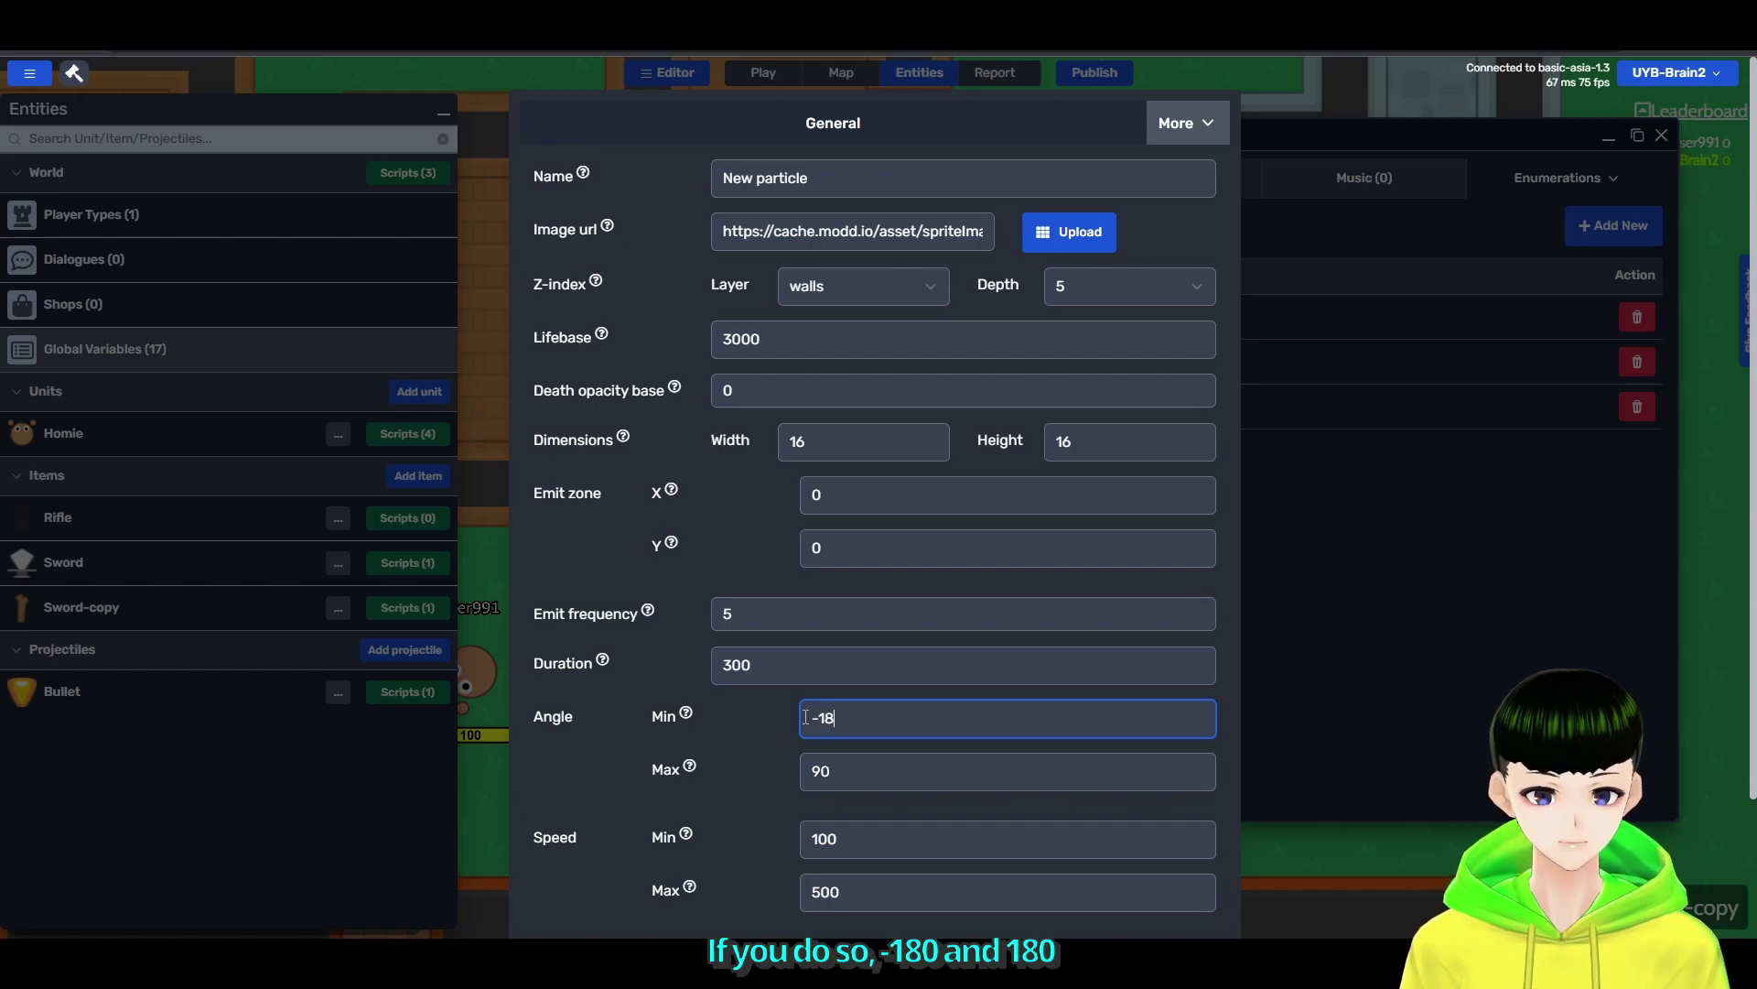
click(852, 769)
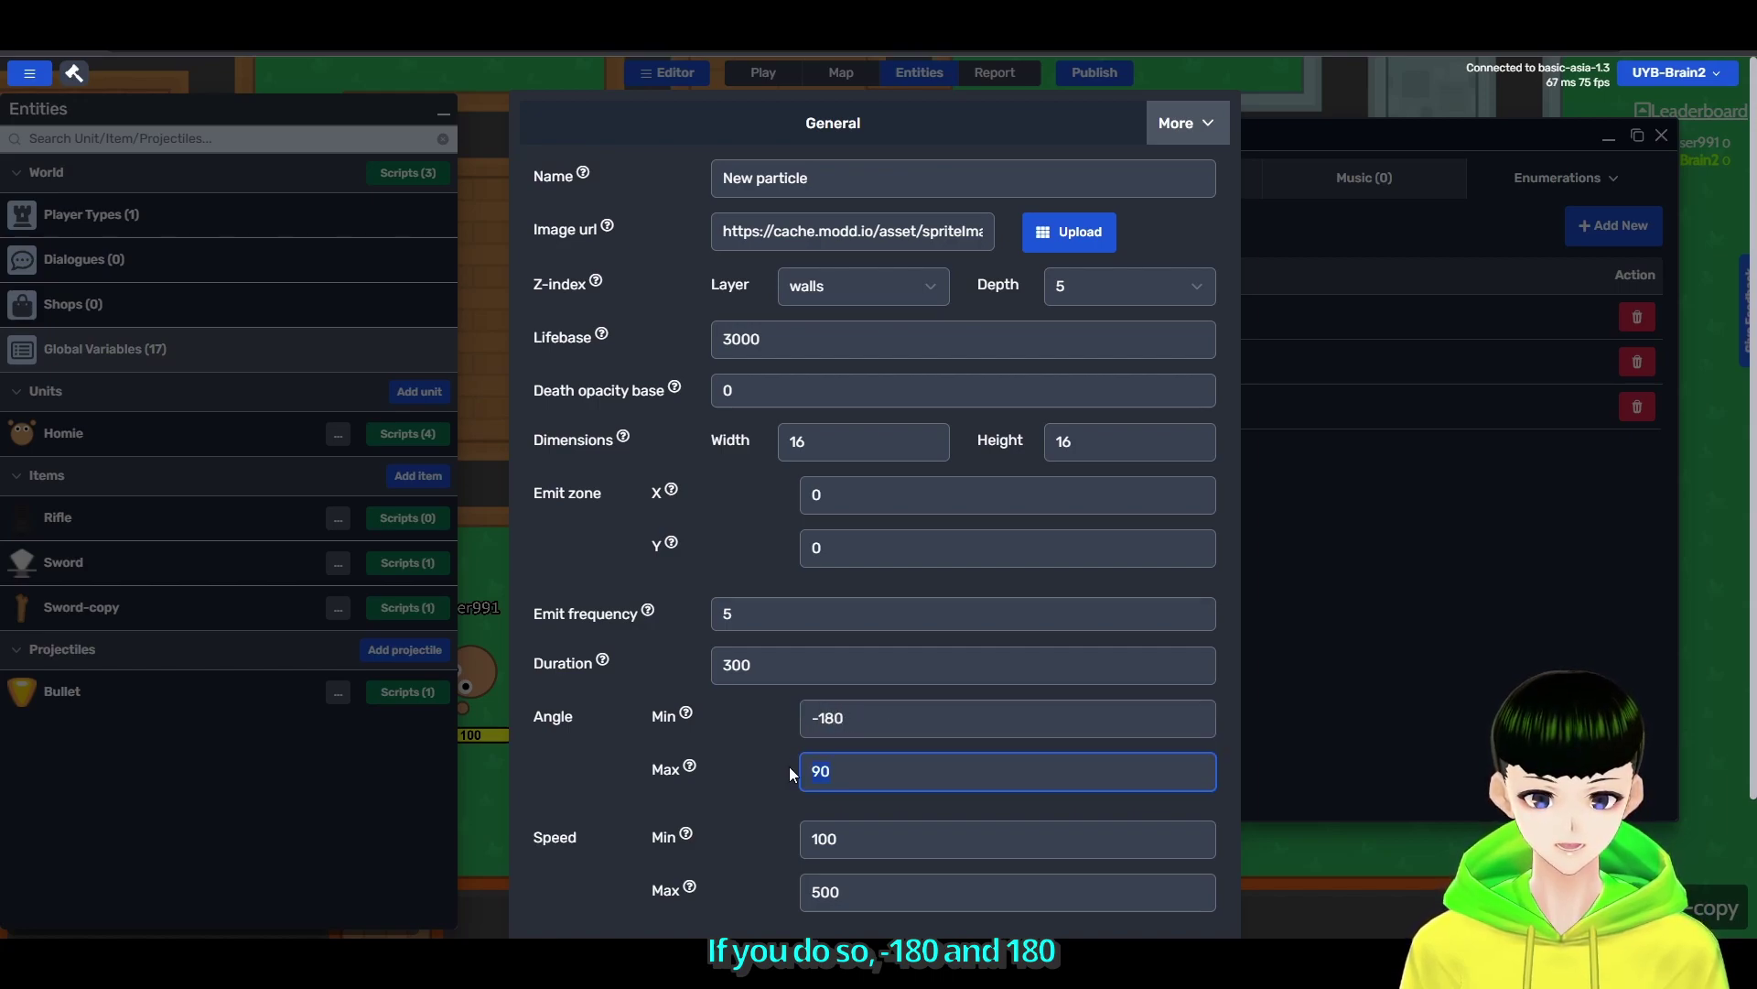
key(BackSpace)
key(BackSpace)
text(180)
scroll(1026, 681, down, 1)
scroll(1026, 681, down, 2)
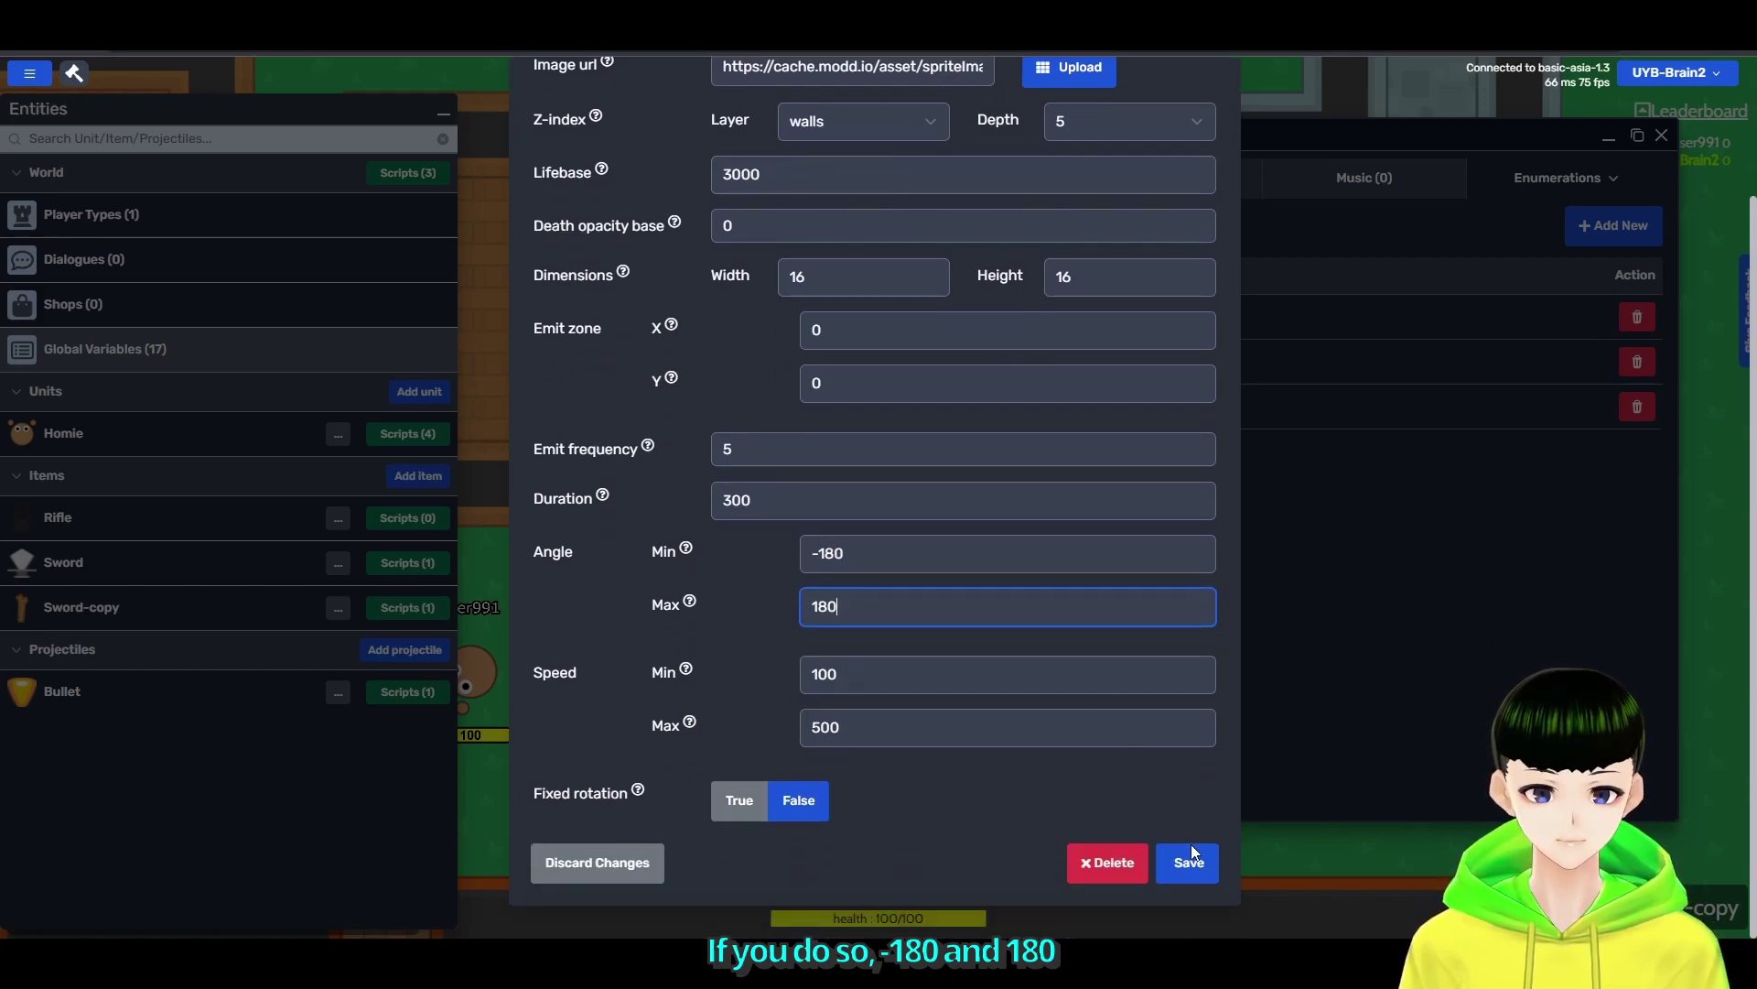
click(1191, 857)
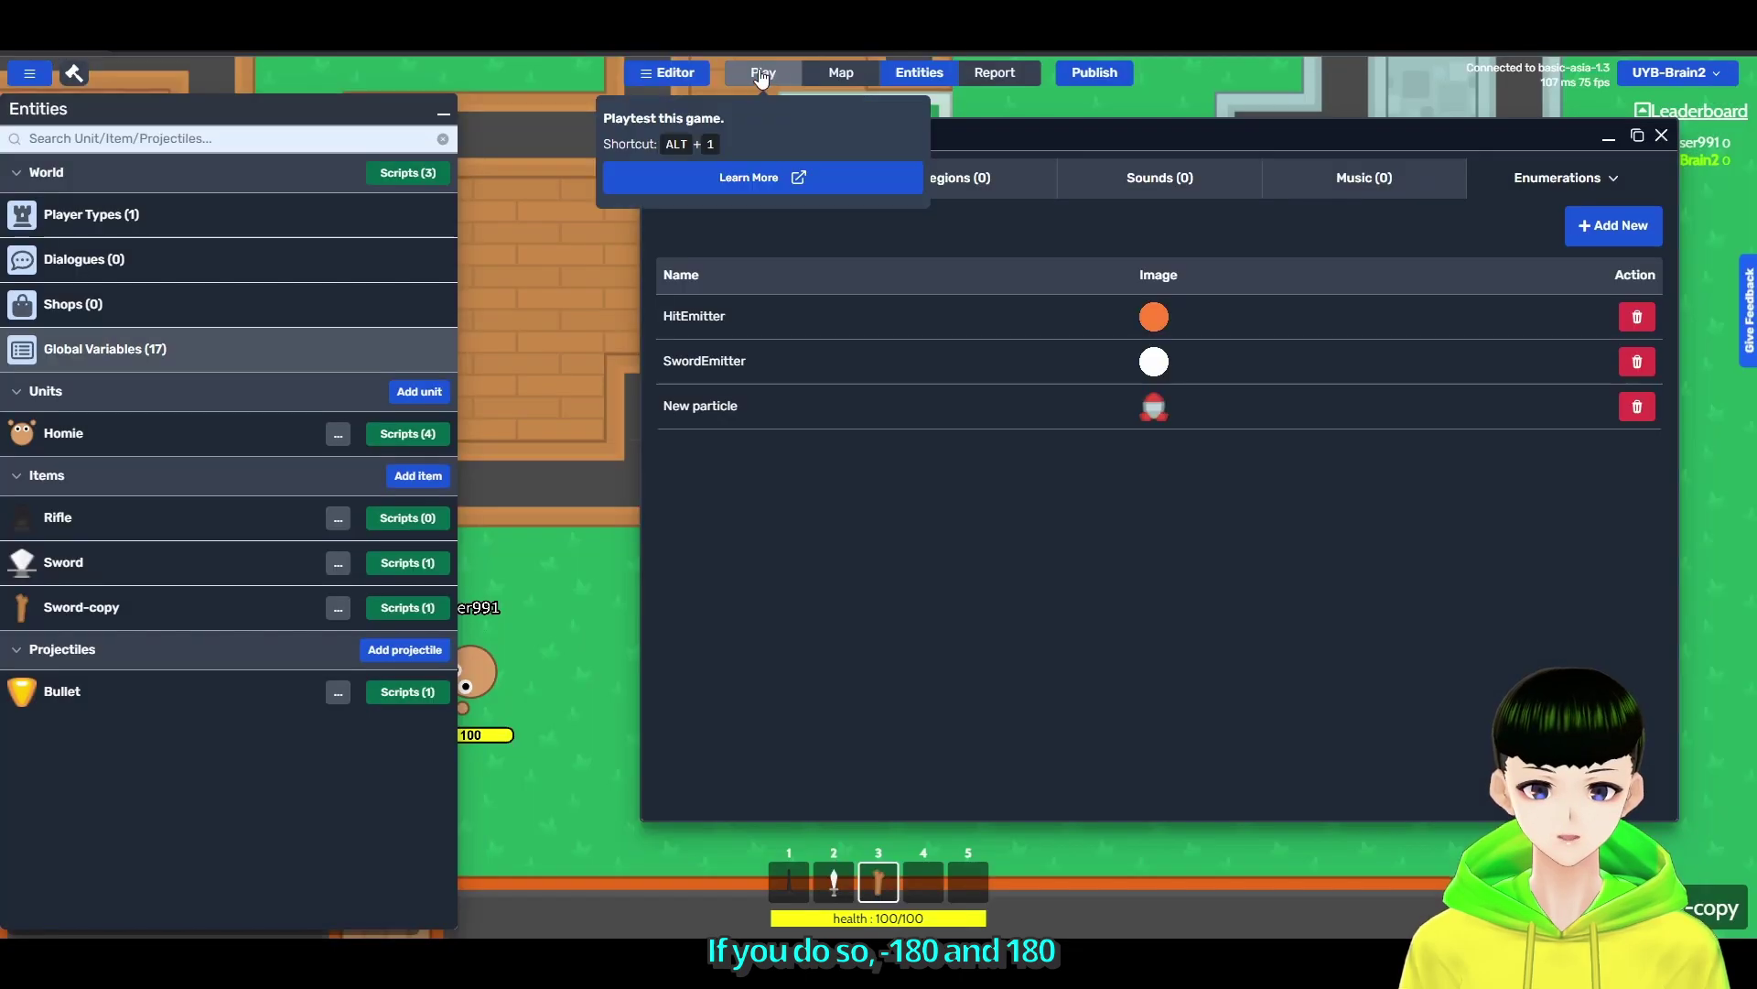
click(763, 71)
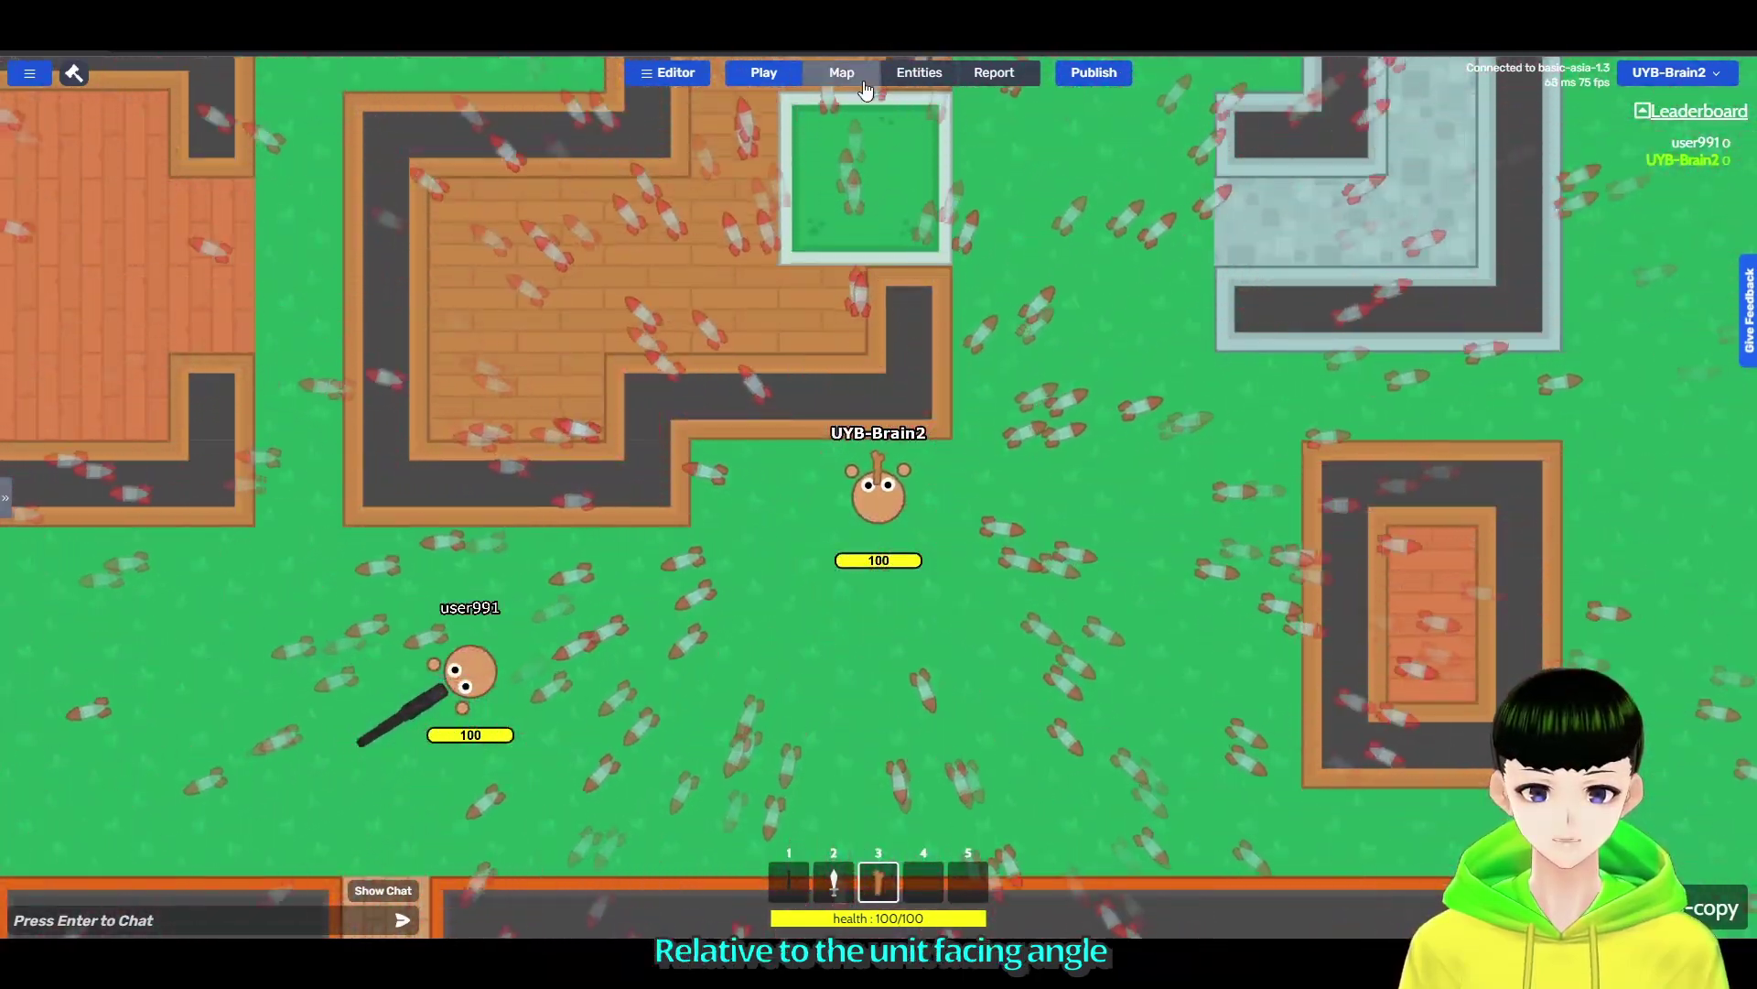
Narrow the emit angle to -45 through 45, save, and fire rockets to test the cone.
click(918, 72)
click(793, 406)
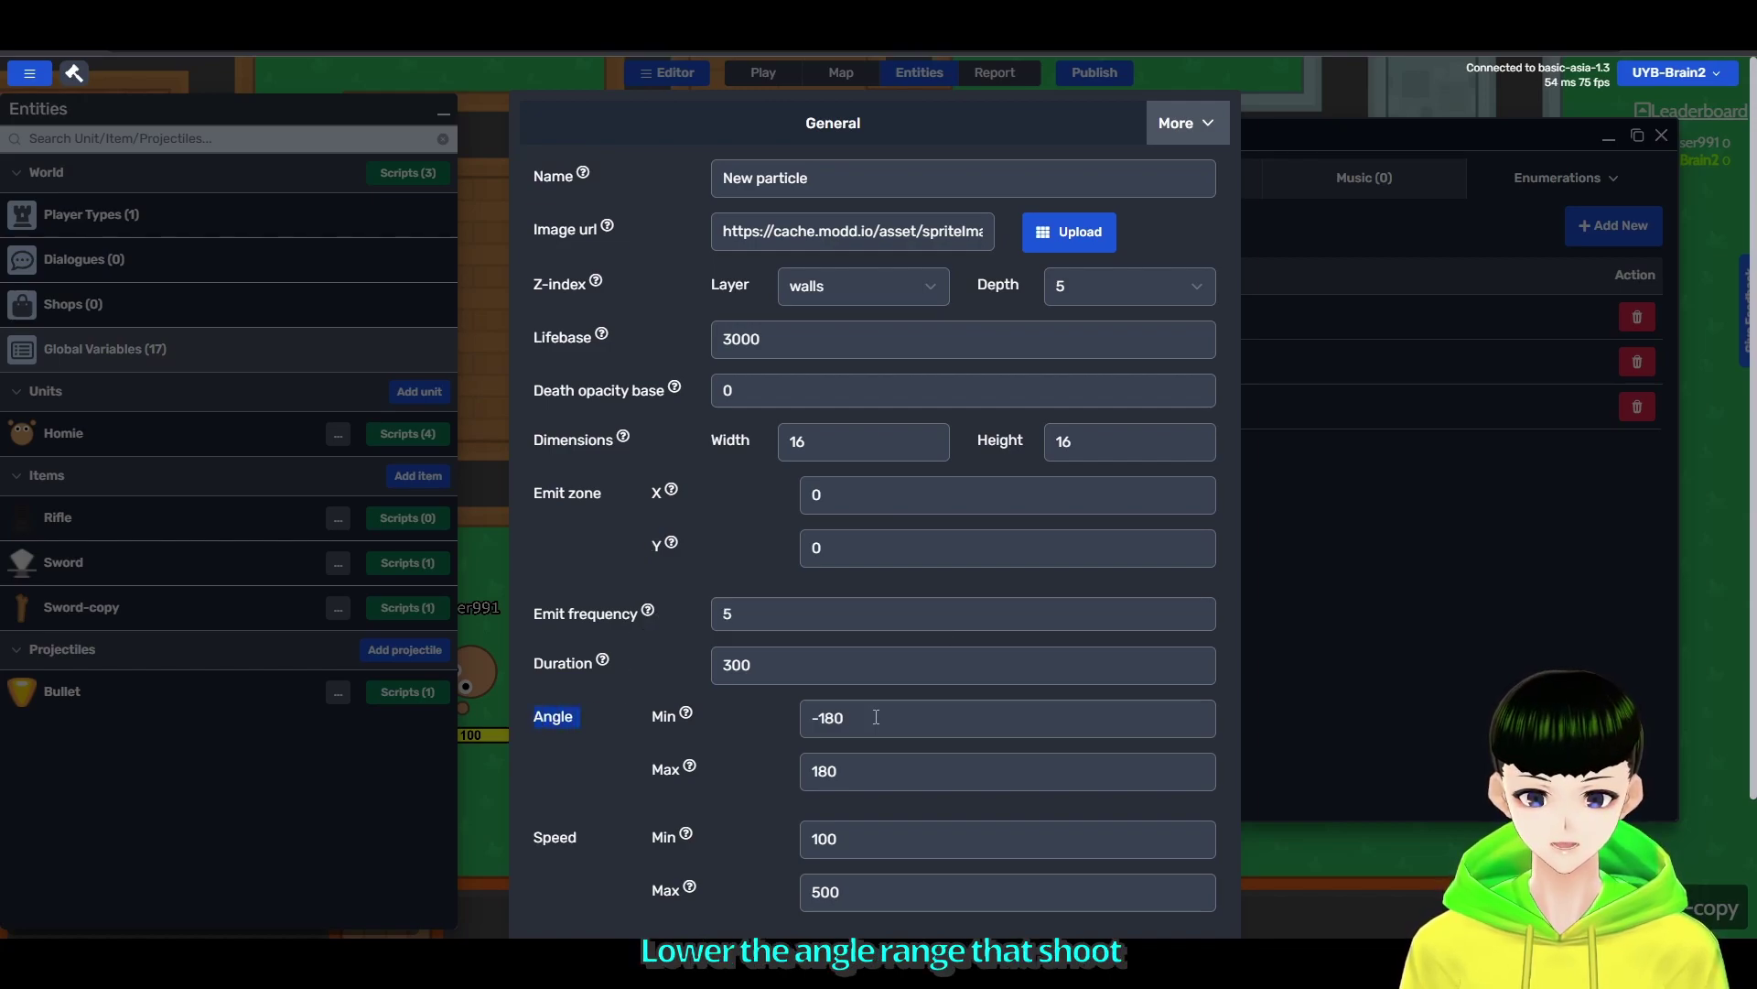
click(831, 717)
double_click(831, 717)
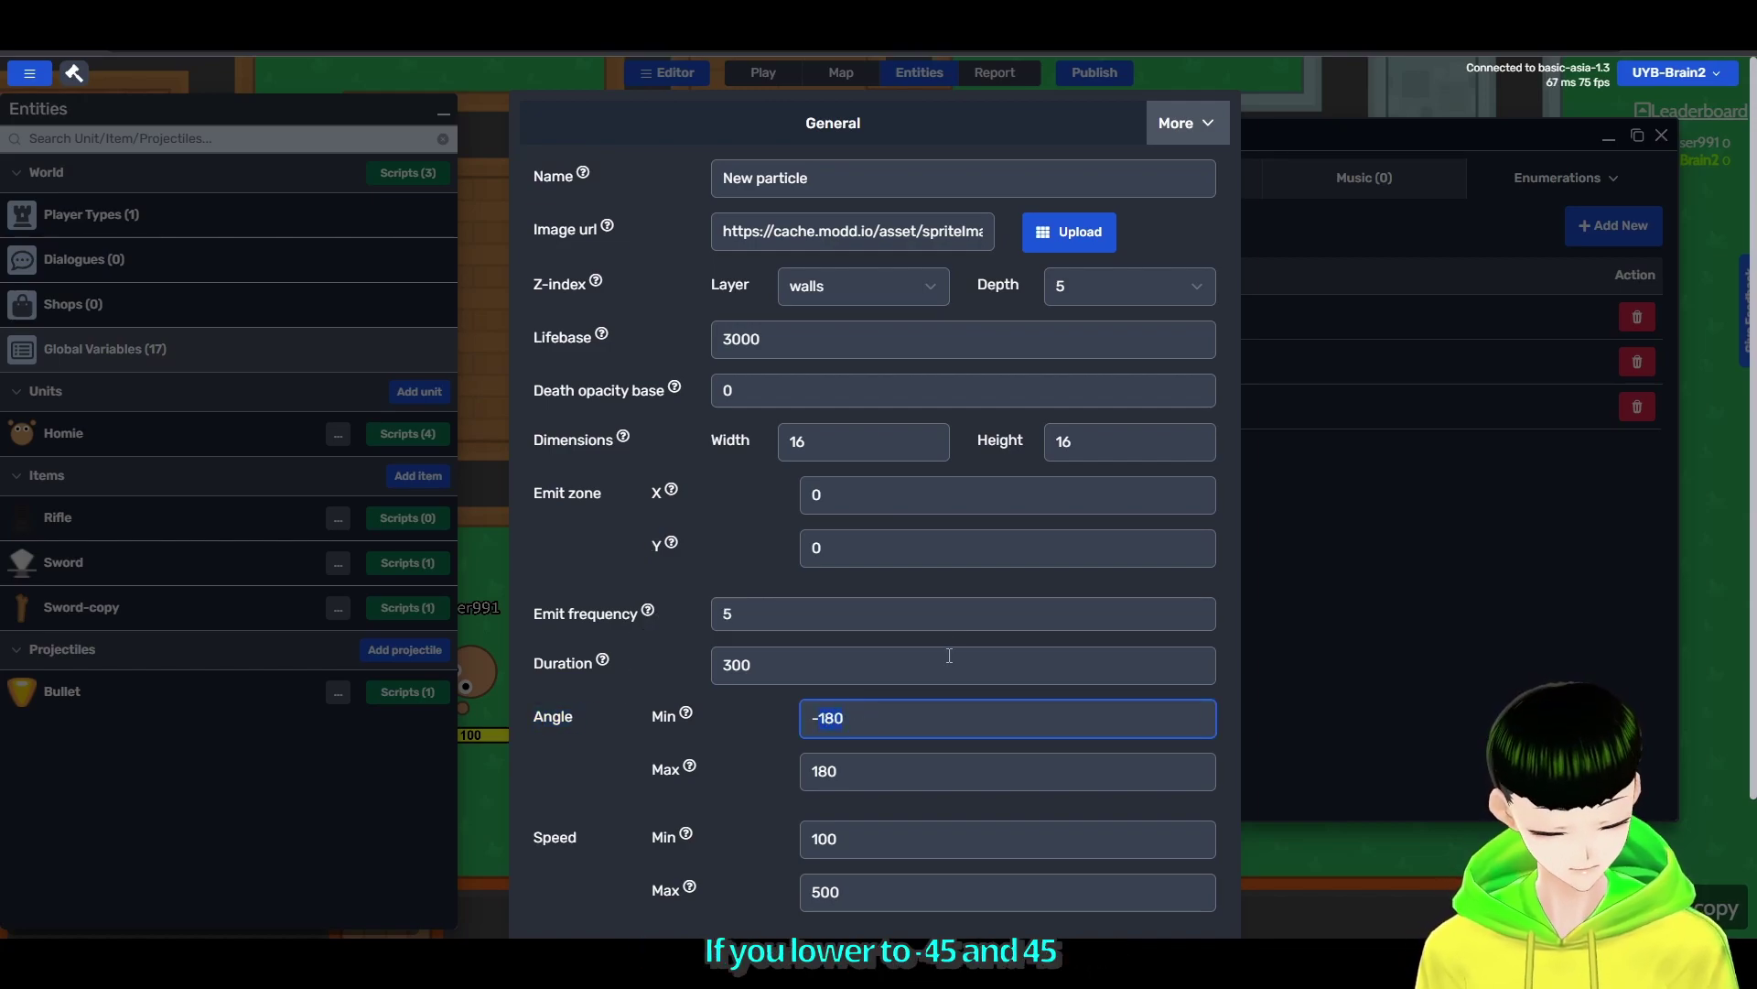
text(-45)
click(846, 768)
scroll(998, 782, down, 3)
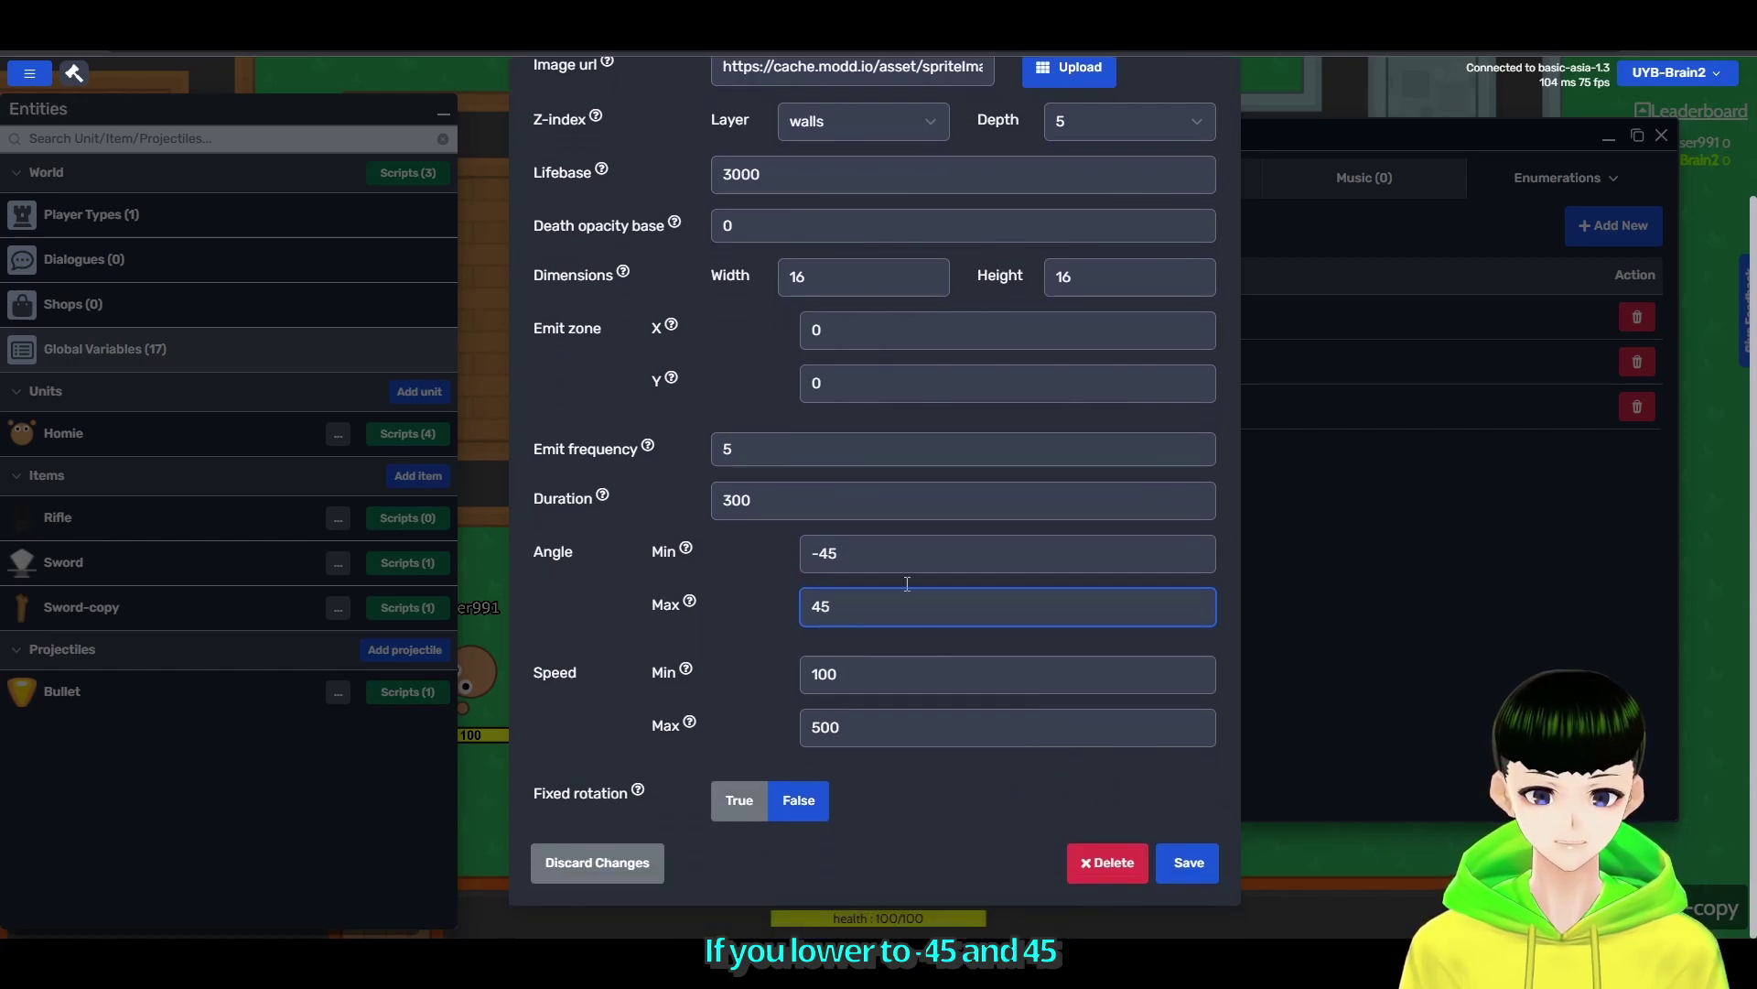
click(1192, 862)
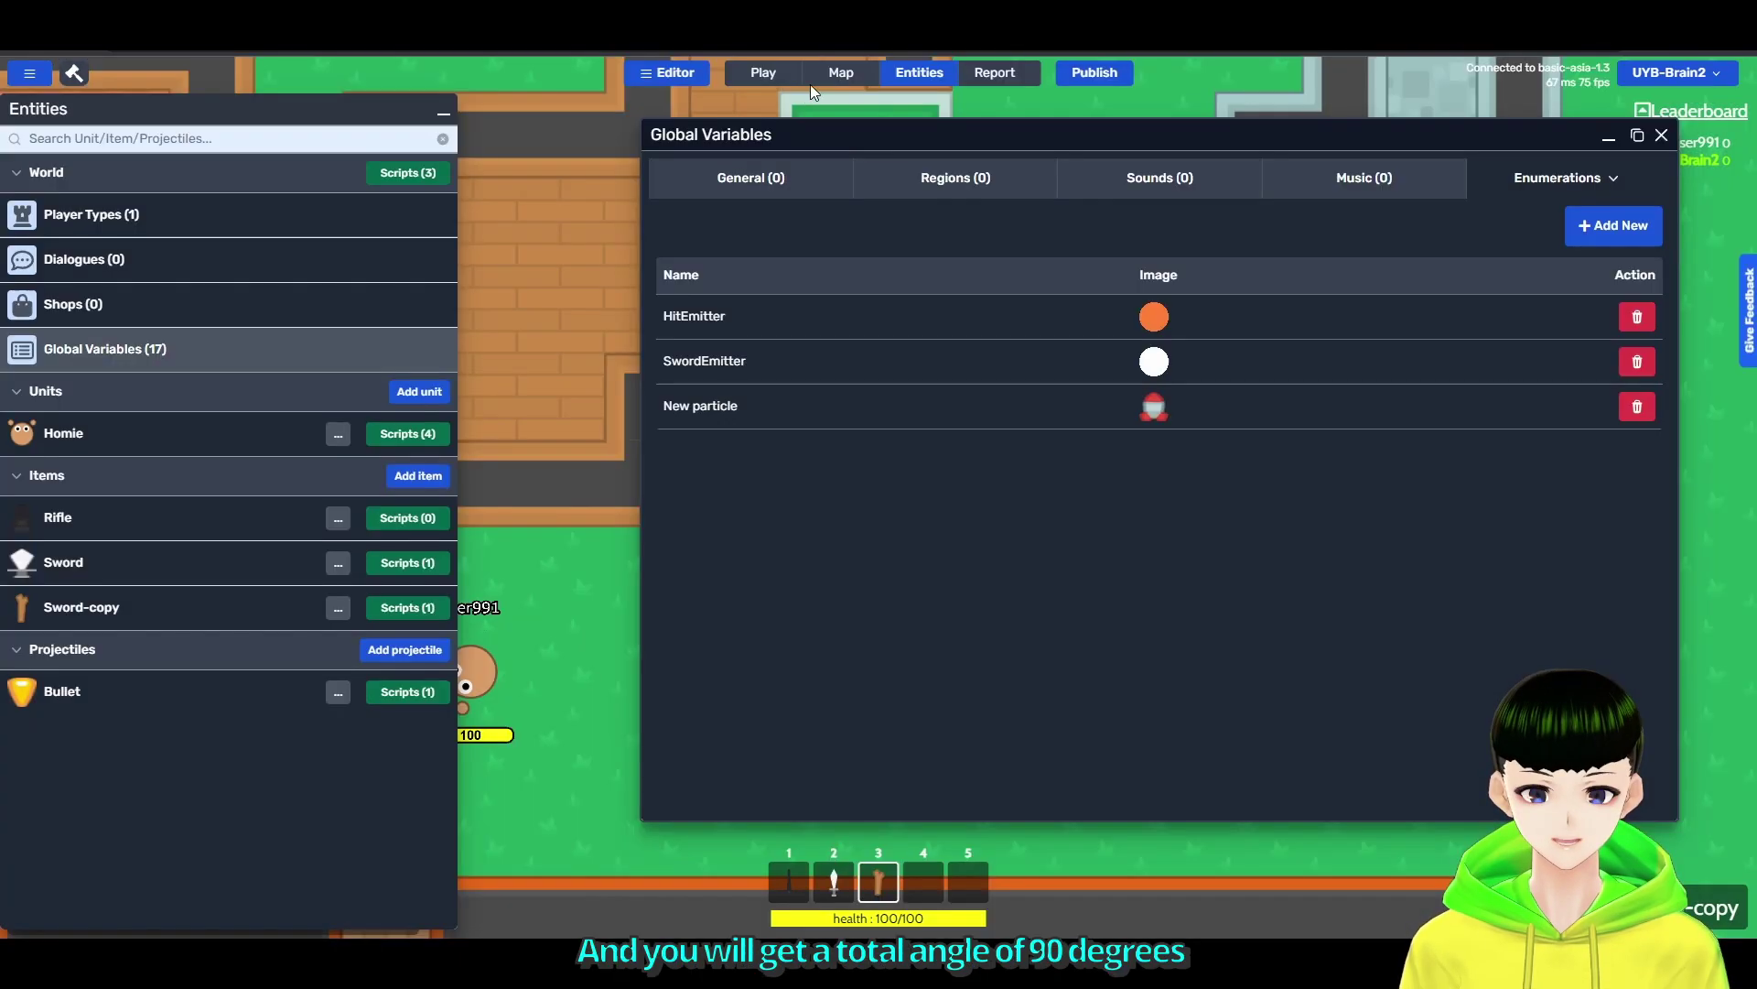
click(763, 72)
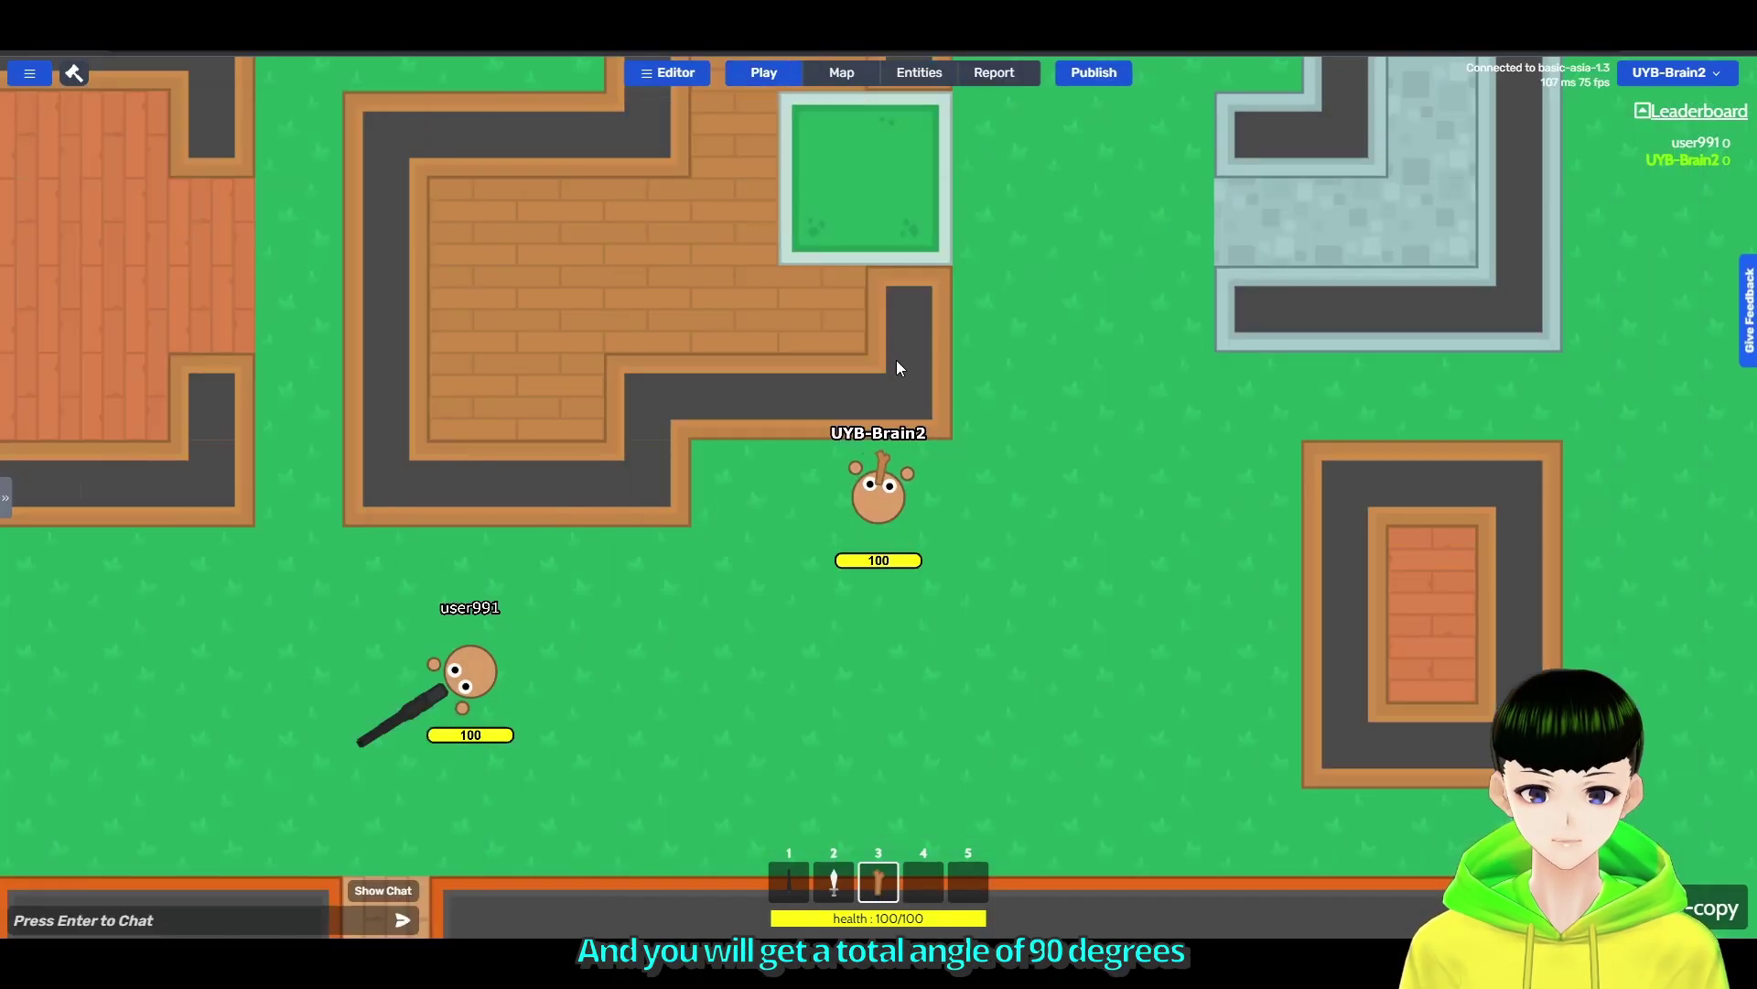
mouse_move(885, 336)
mouse_down()
mouse_move(872, 264)
mouse_move(890, 274)
mouse_move(954, 529)
mouse_move(697, 500)
mouse_move(990, 529)
mouse_up()
Set both Angle Min and Angle Max to -90, save, and return to play.
click(919, 71)
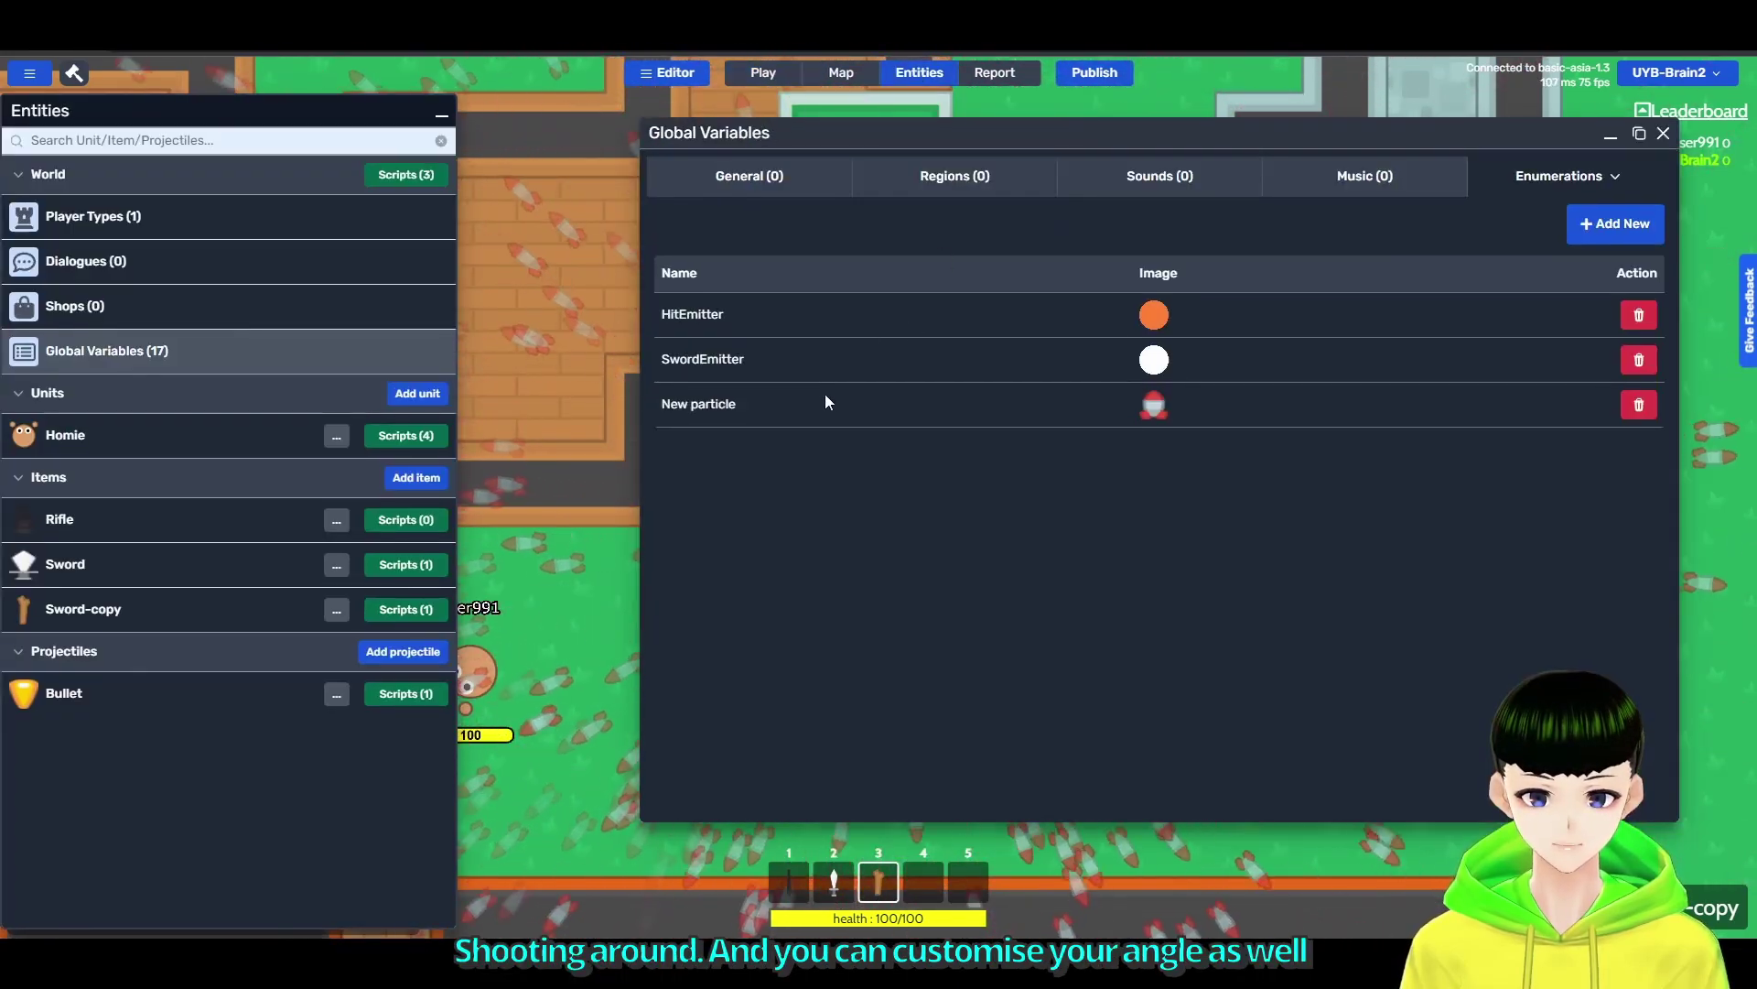
click(826, 404)
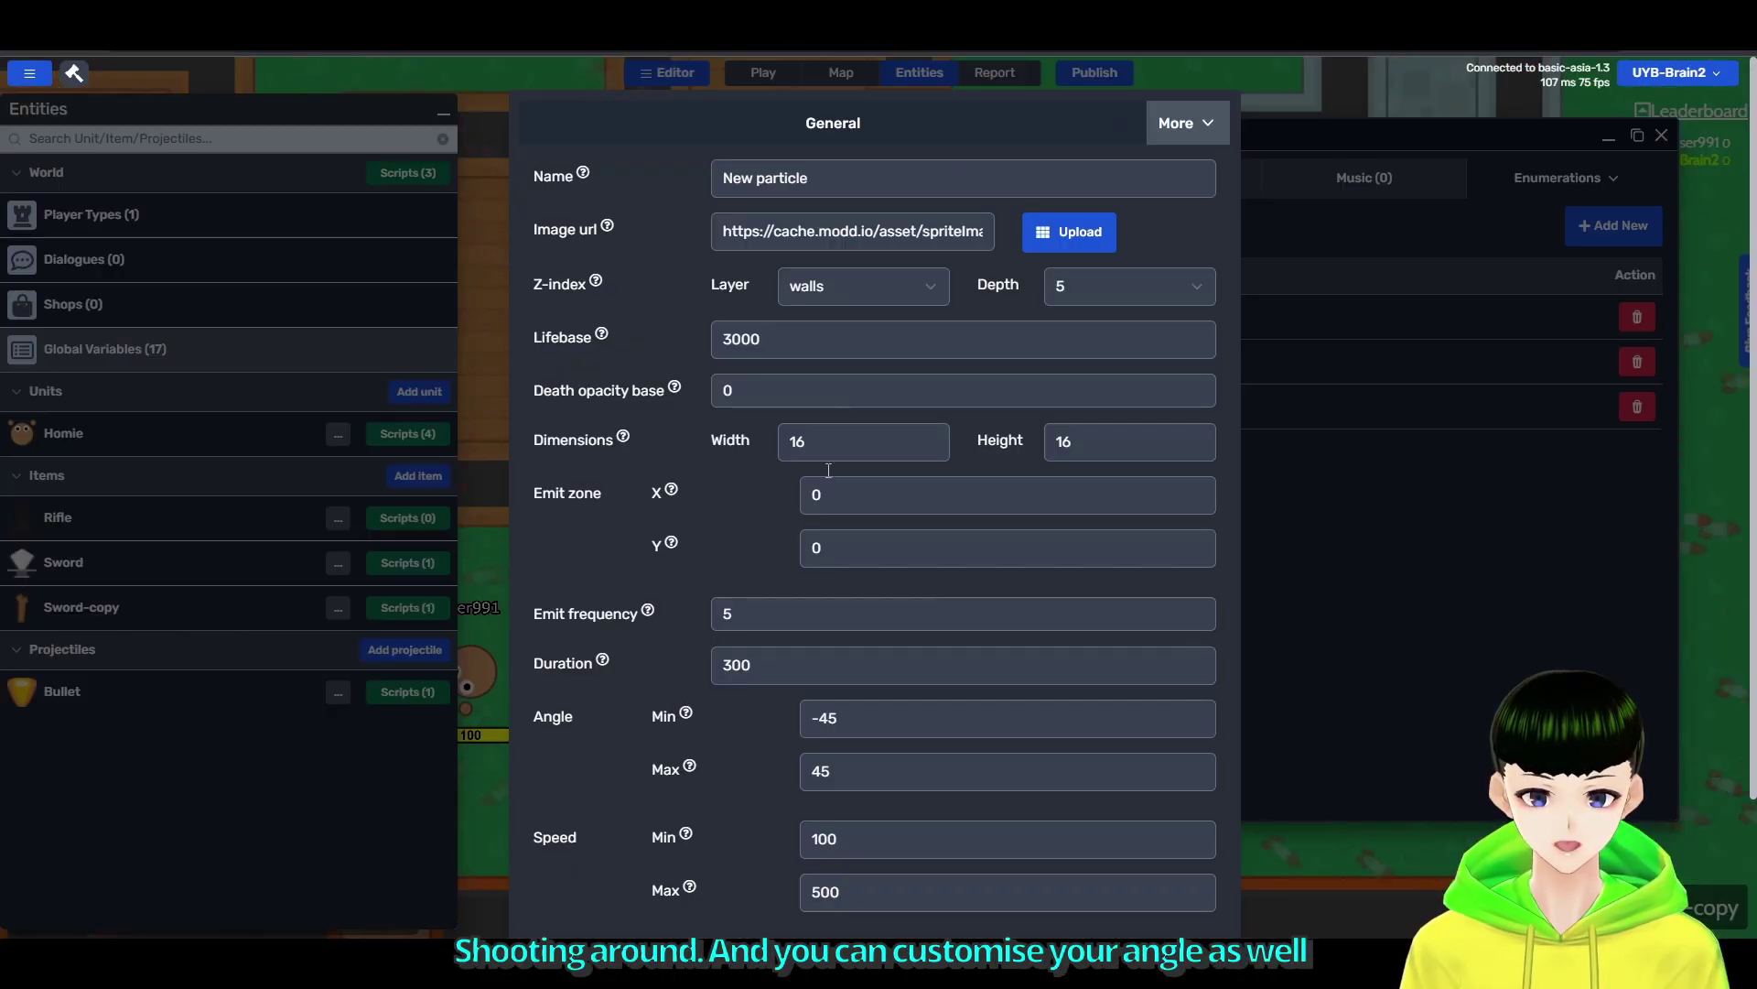
click(875, 717)
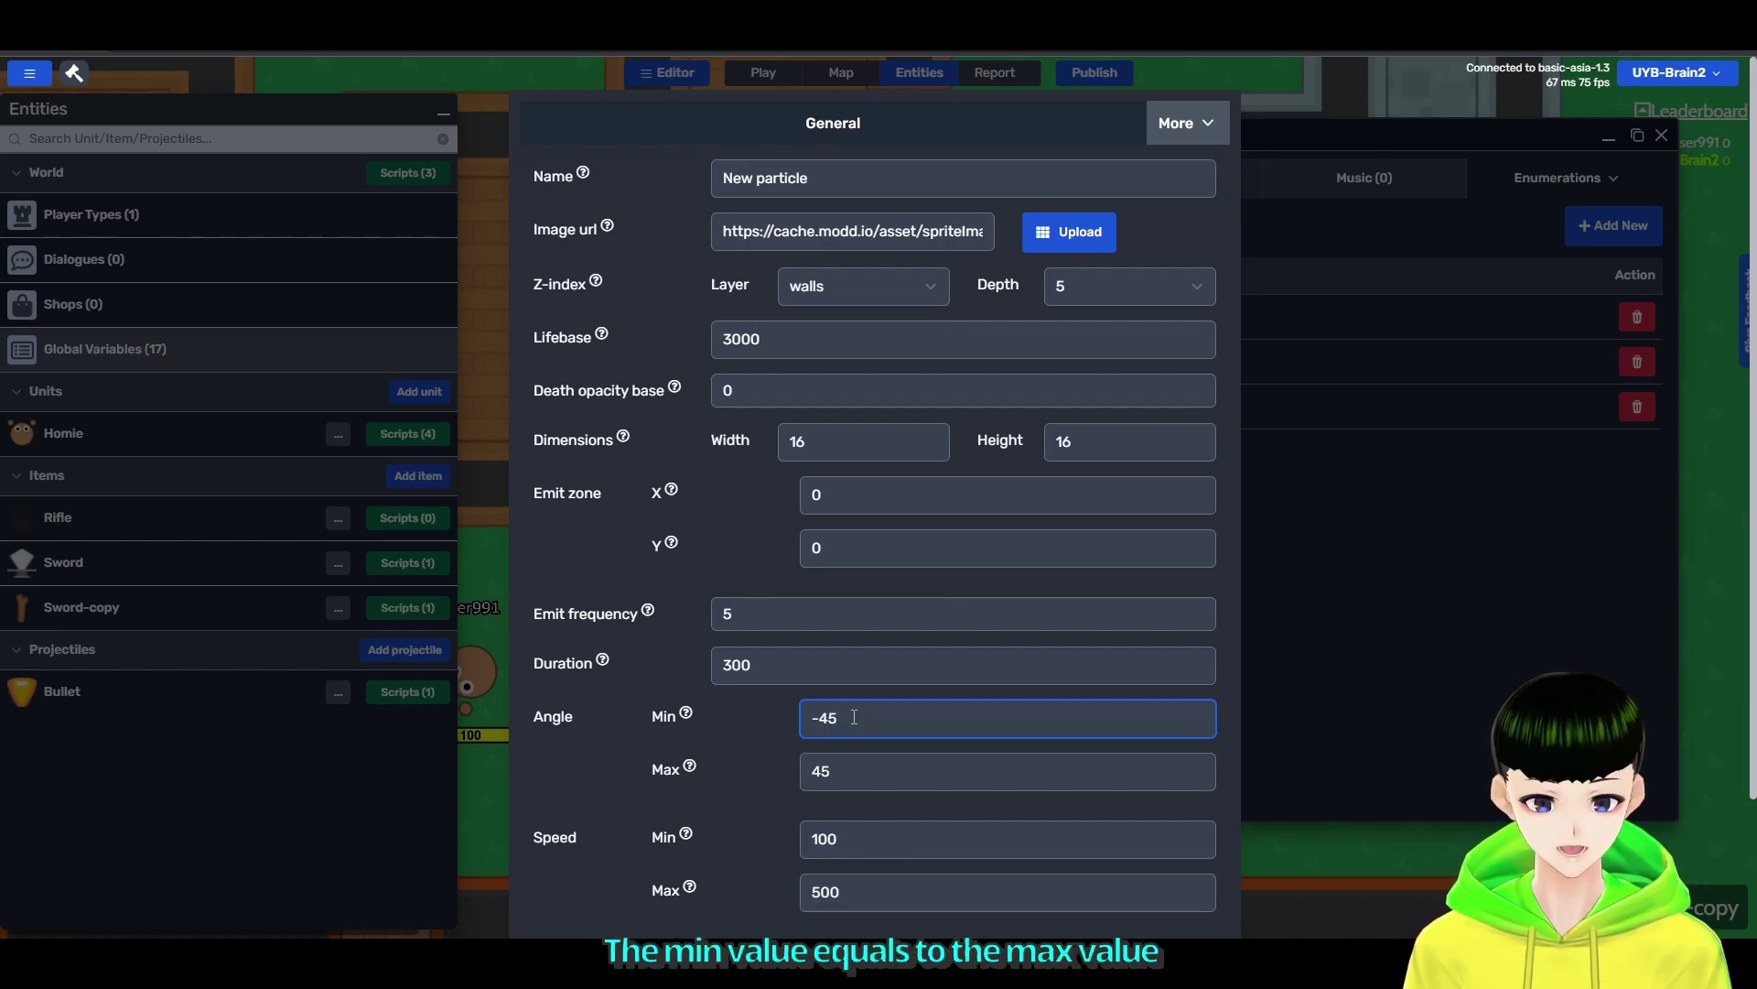
click(816, 770)
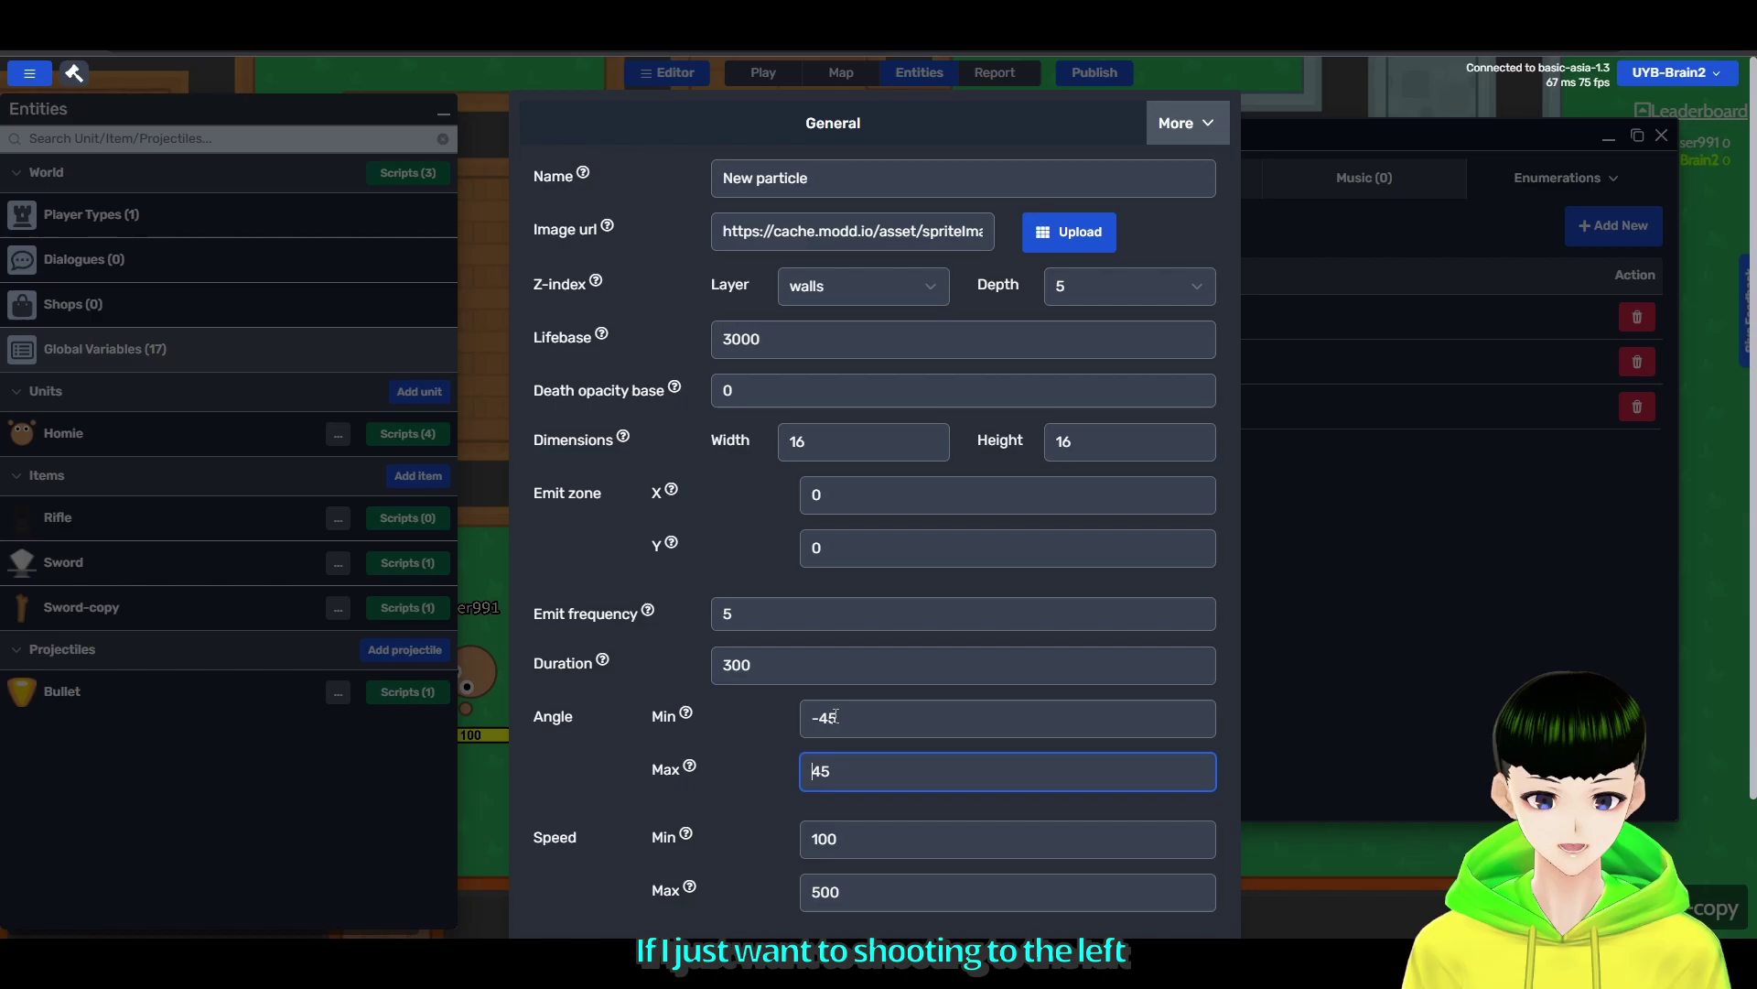
click(828, 718)
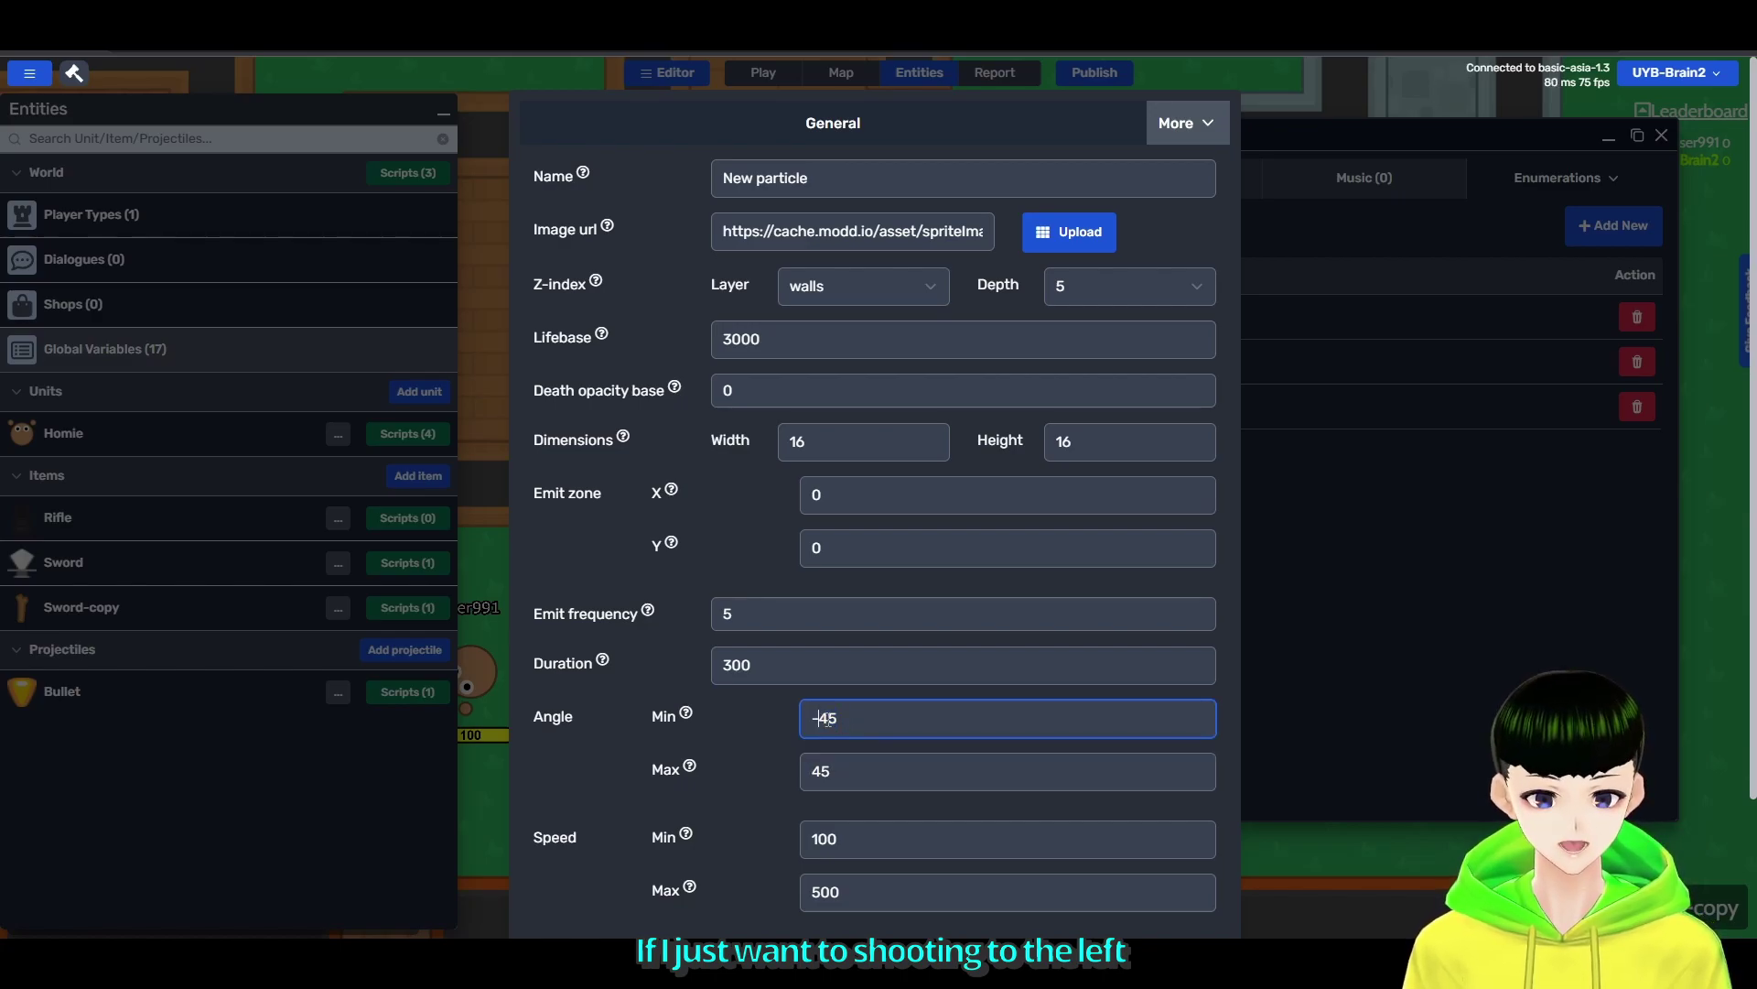
text(-9045)
key(Delete)
key(Delete)
click(812, 771)
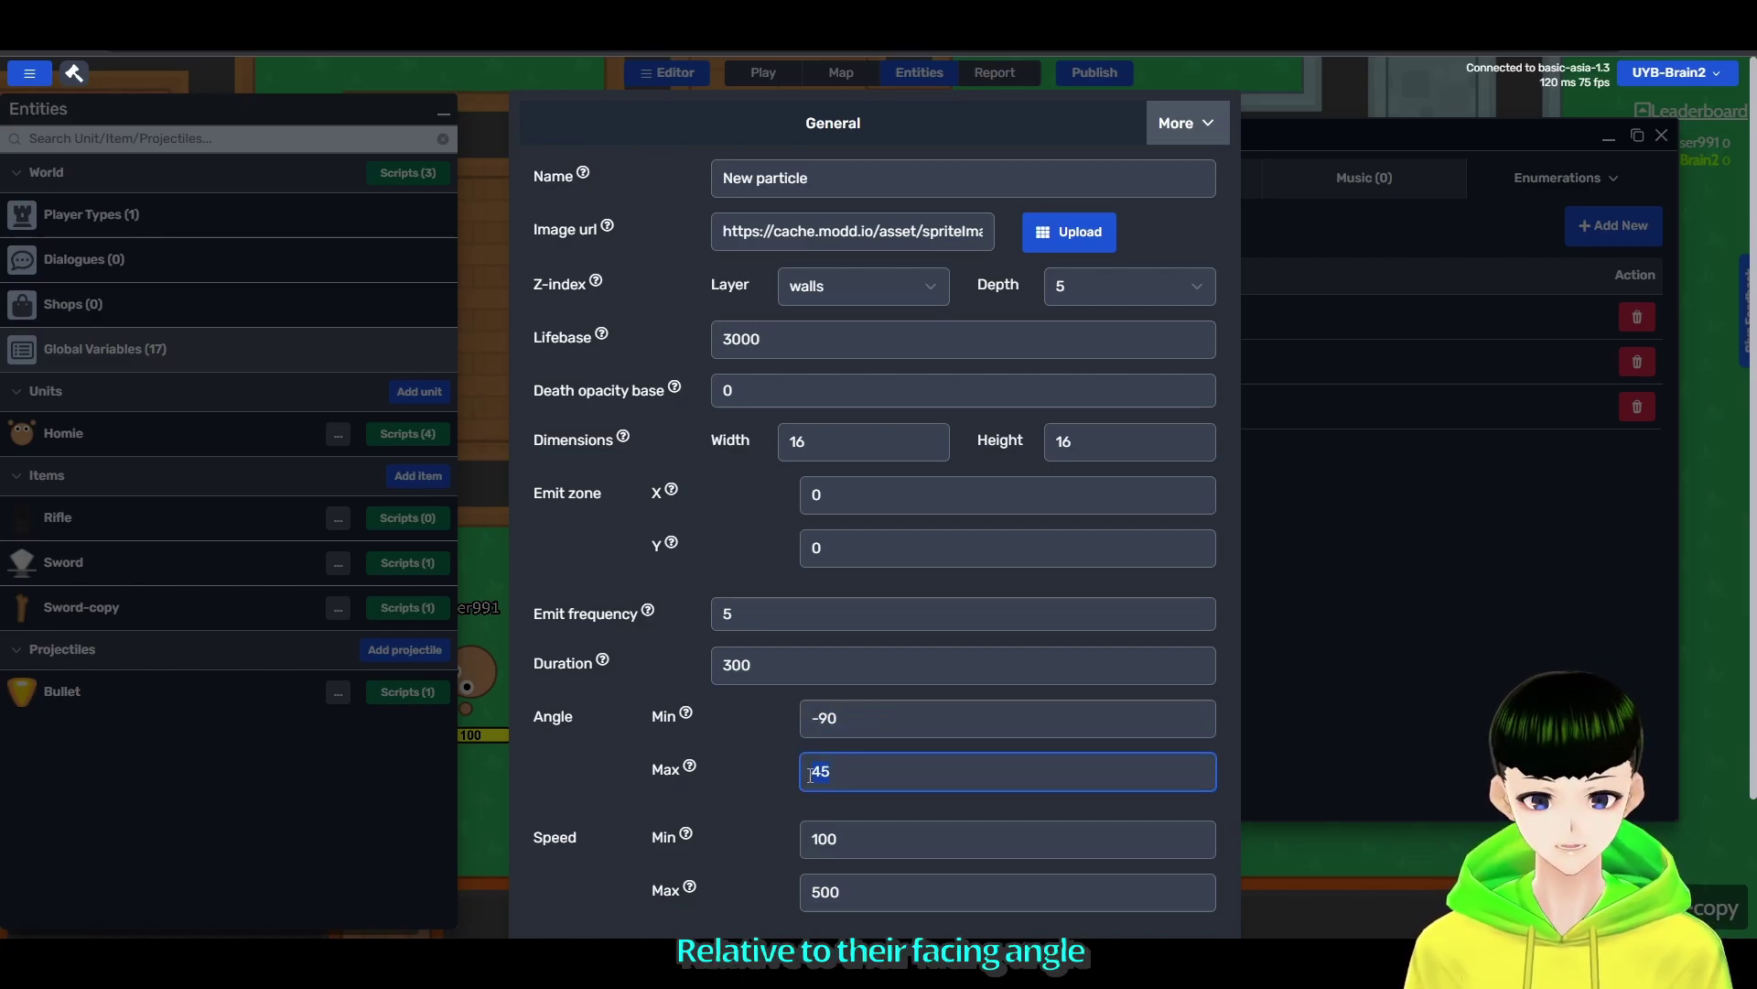
key(ctrl+a)
text(90)
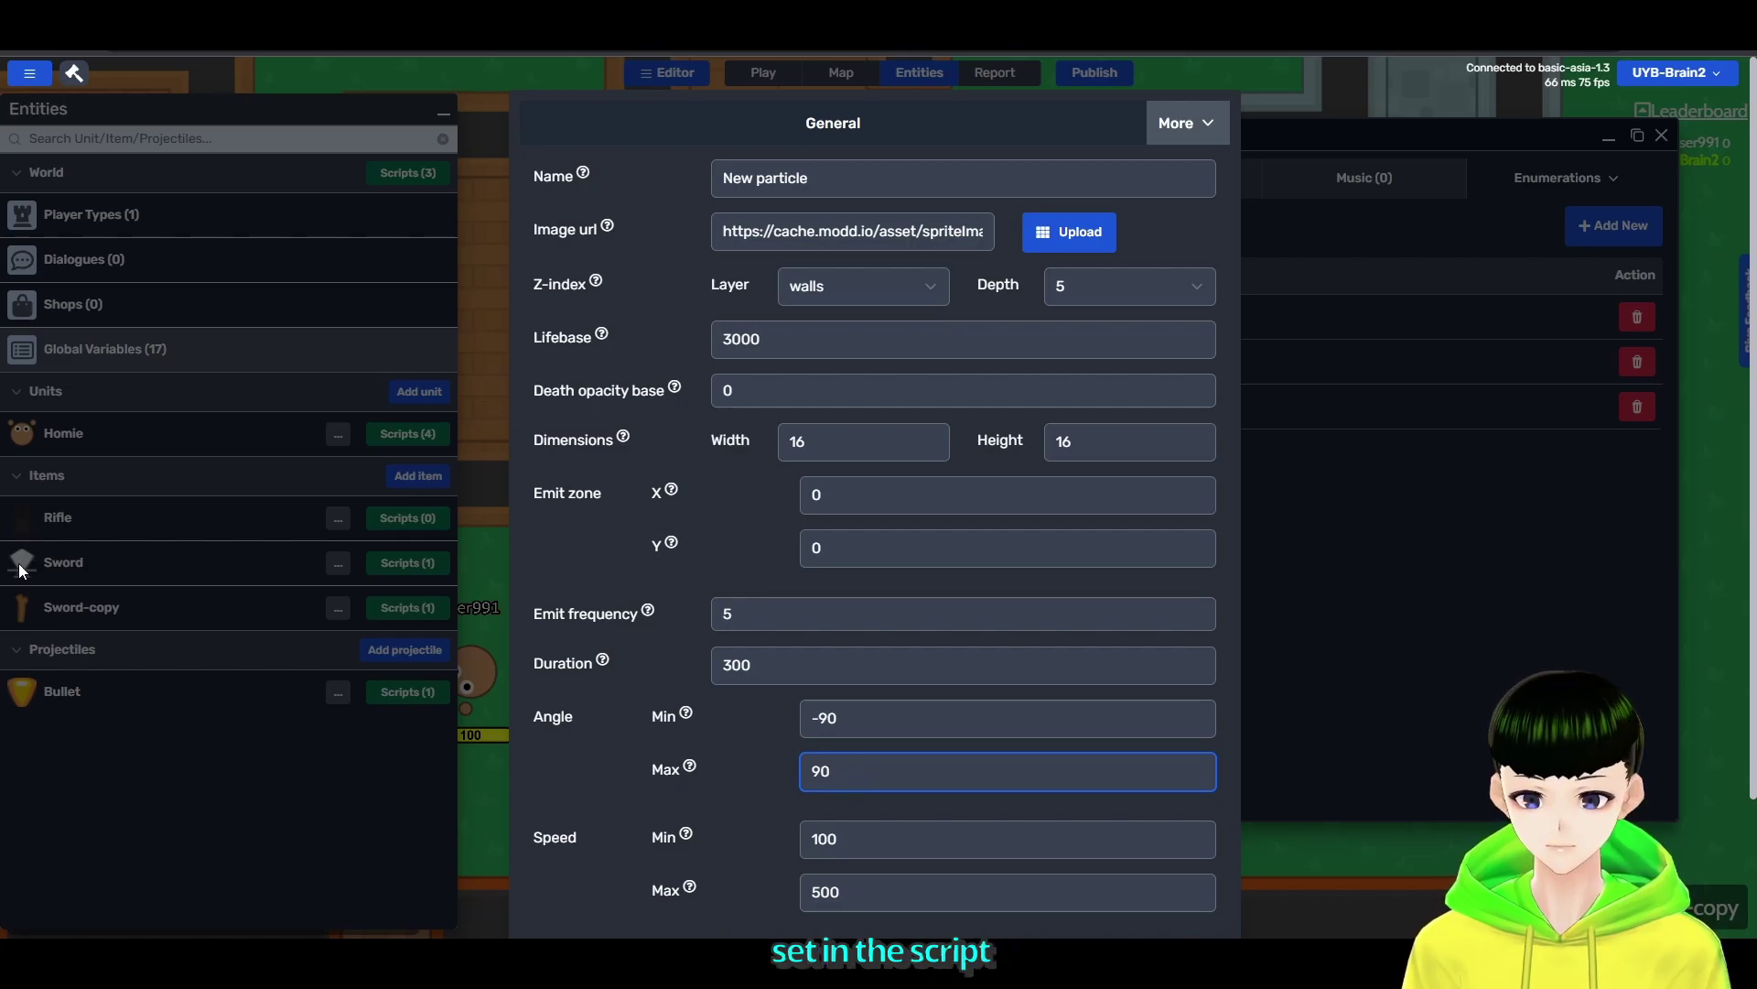
scroll(1155, 732, down, 3)
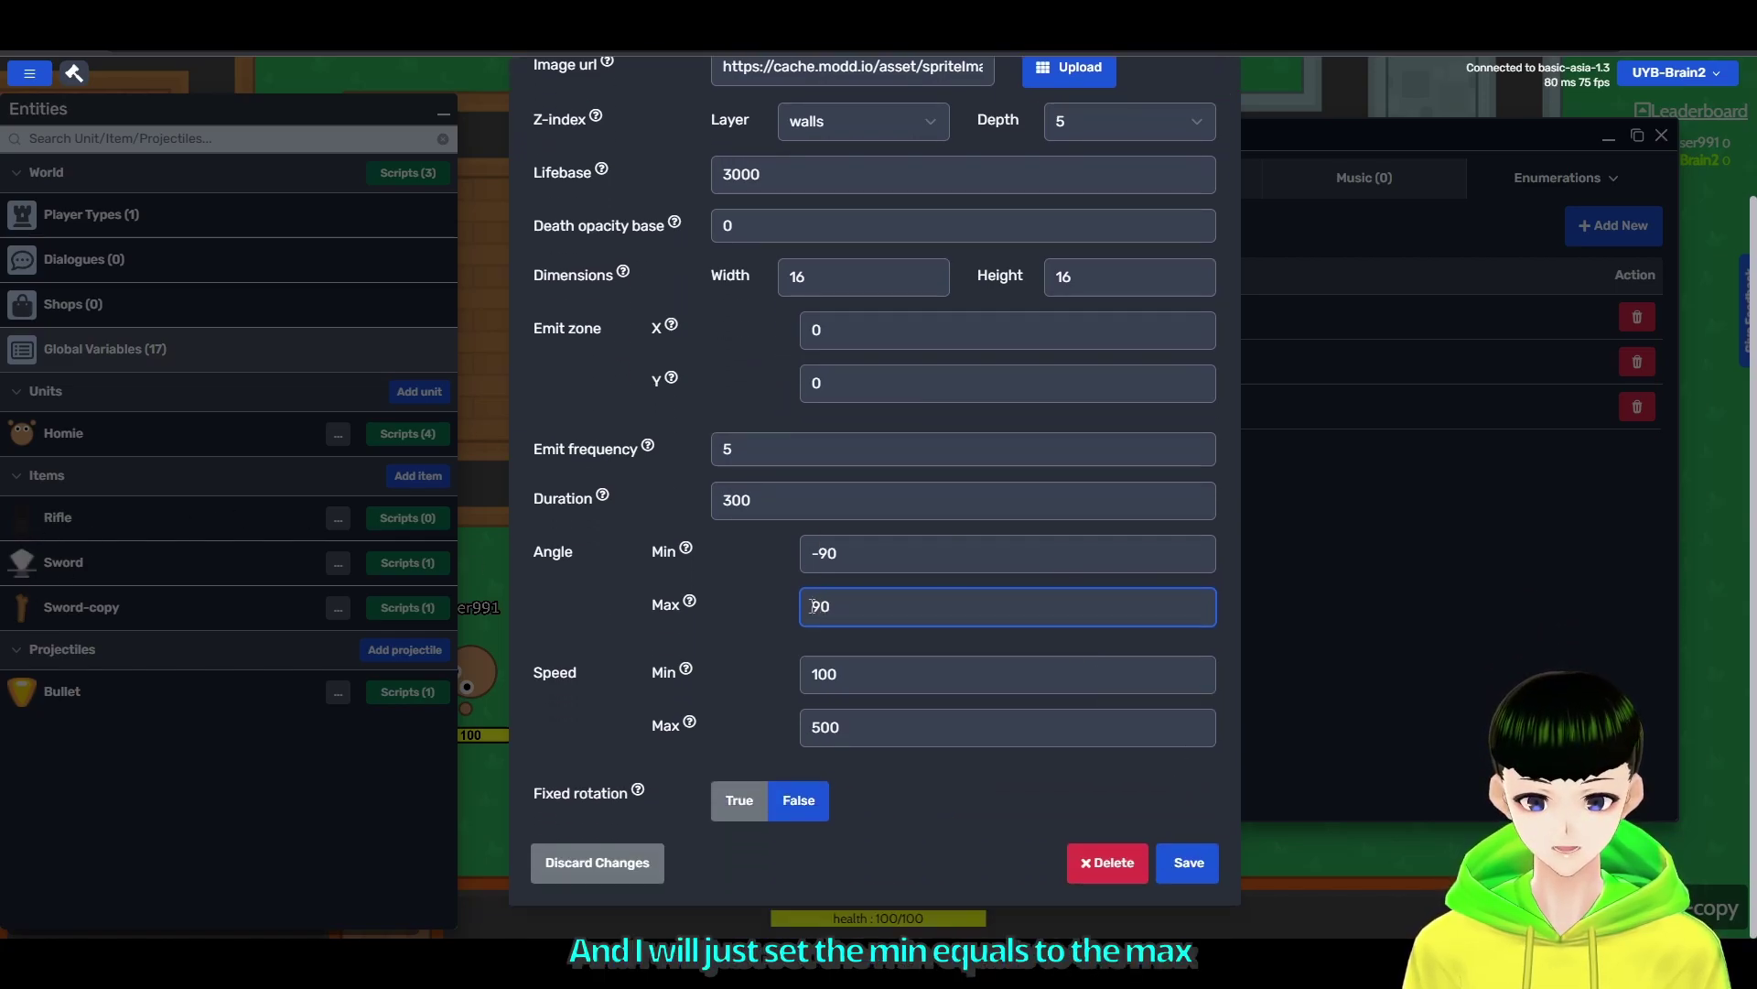
key(Home)
text(-)
click(1189, 862)
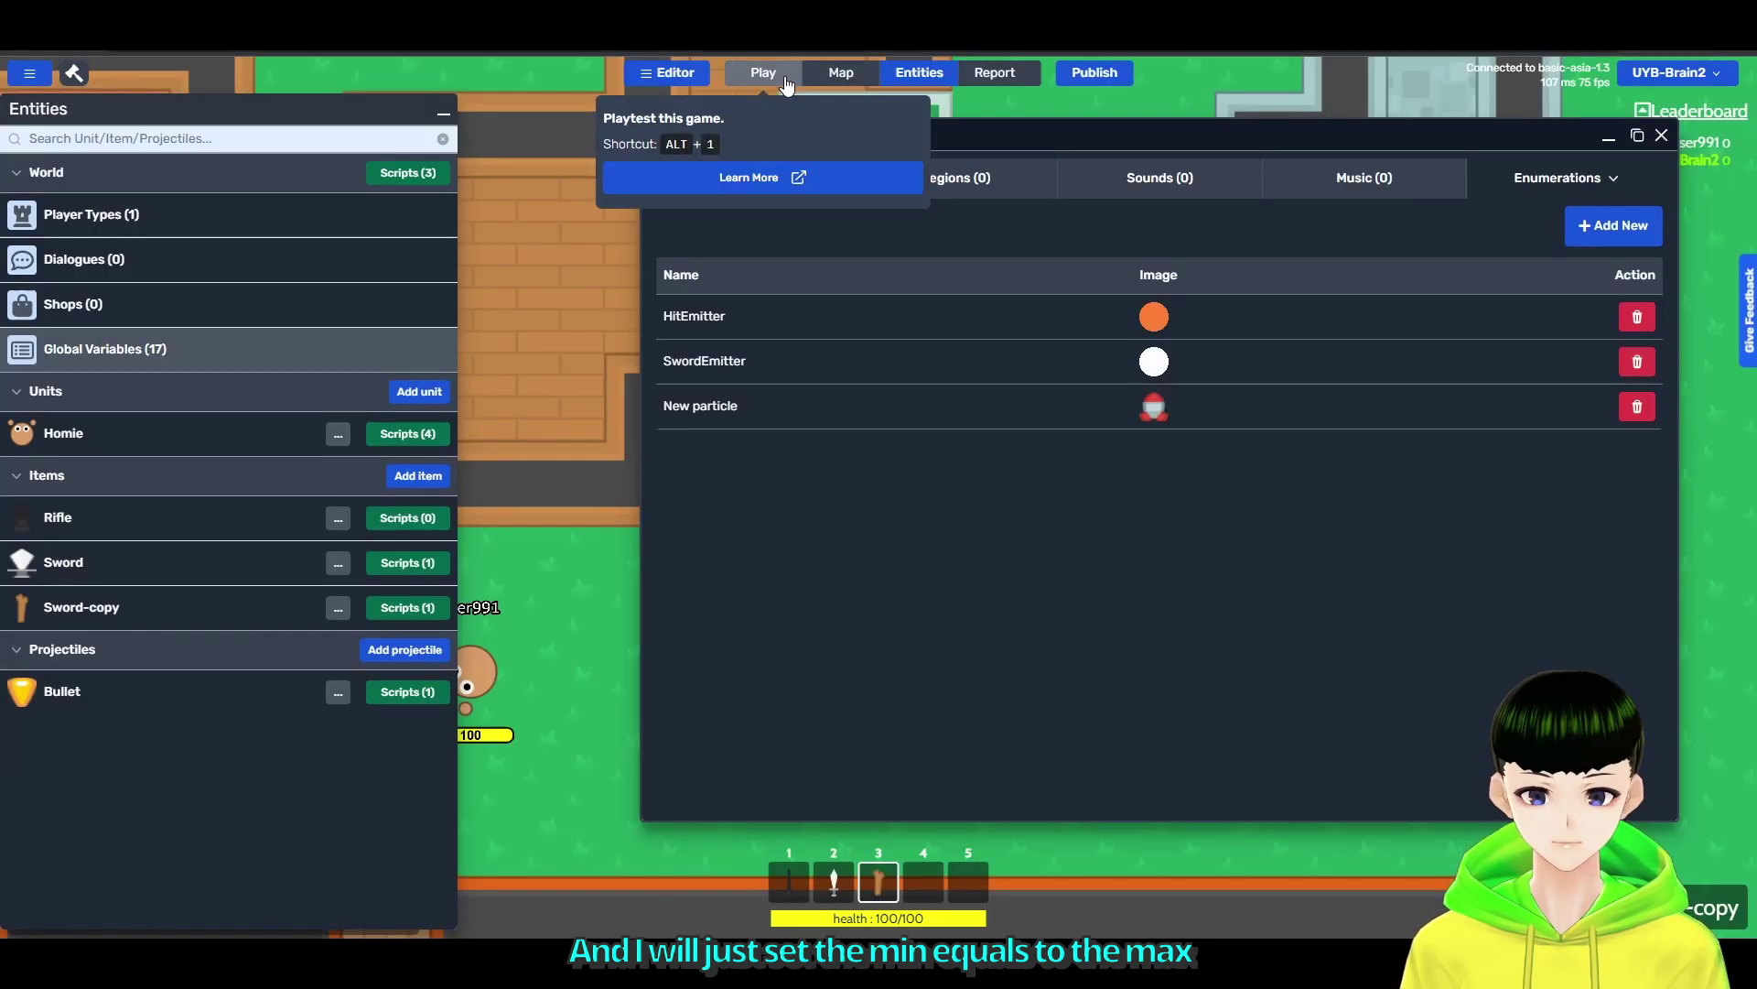
click(764, 73)
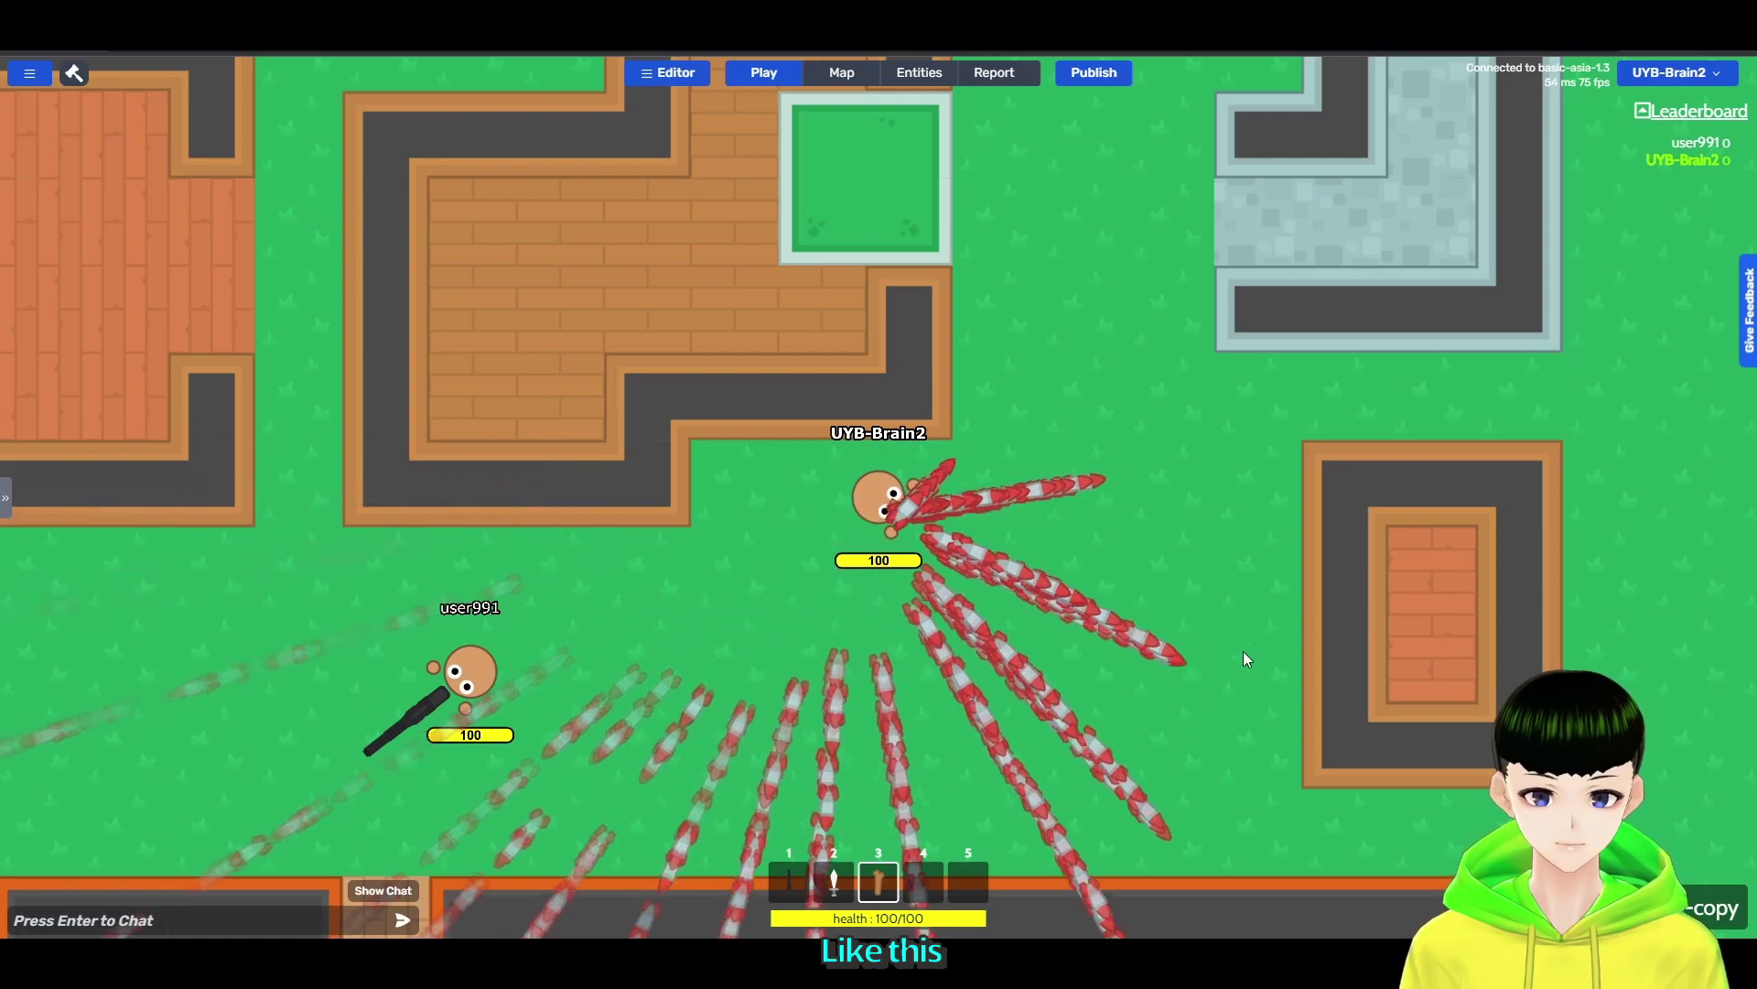
Reopen New particle's settings to review angle -90, speed 100–500, fixed rotation False.
click(904, 77)
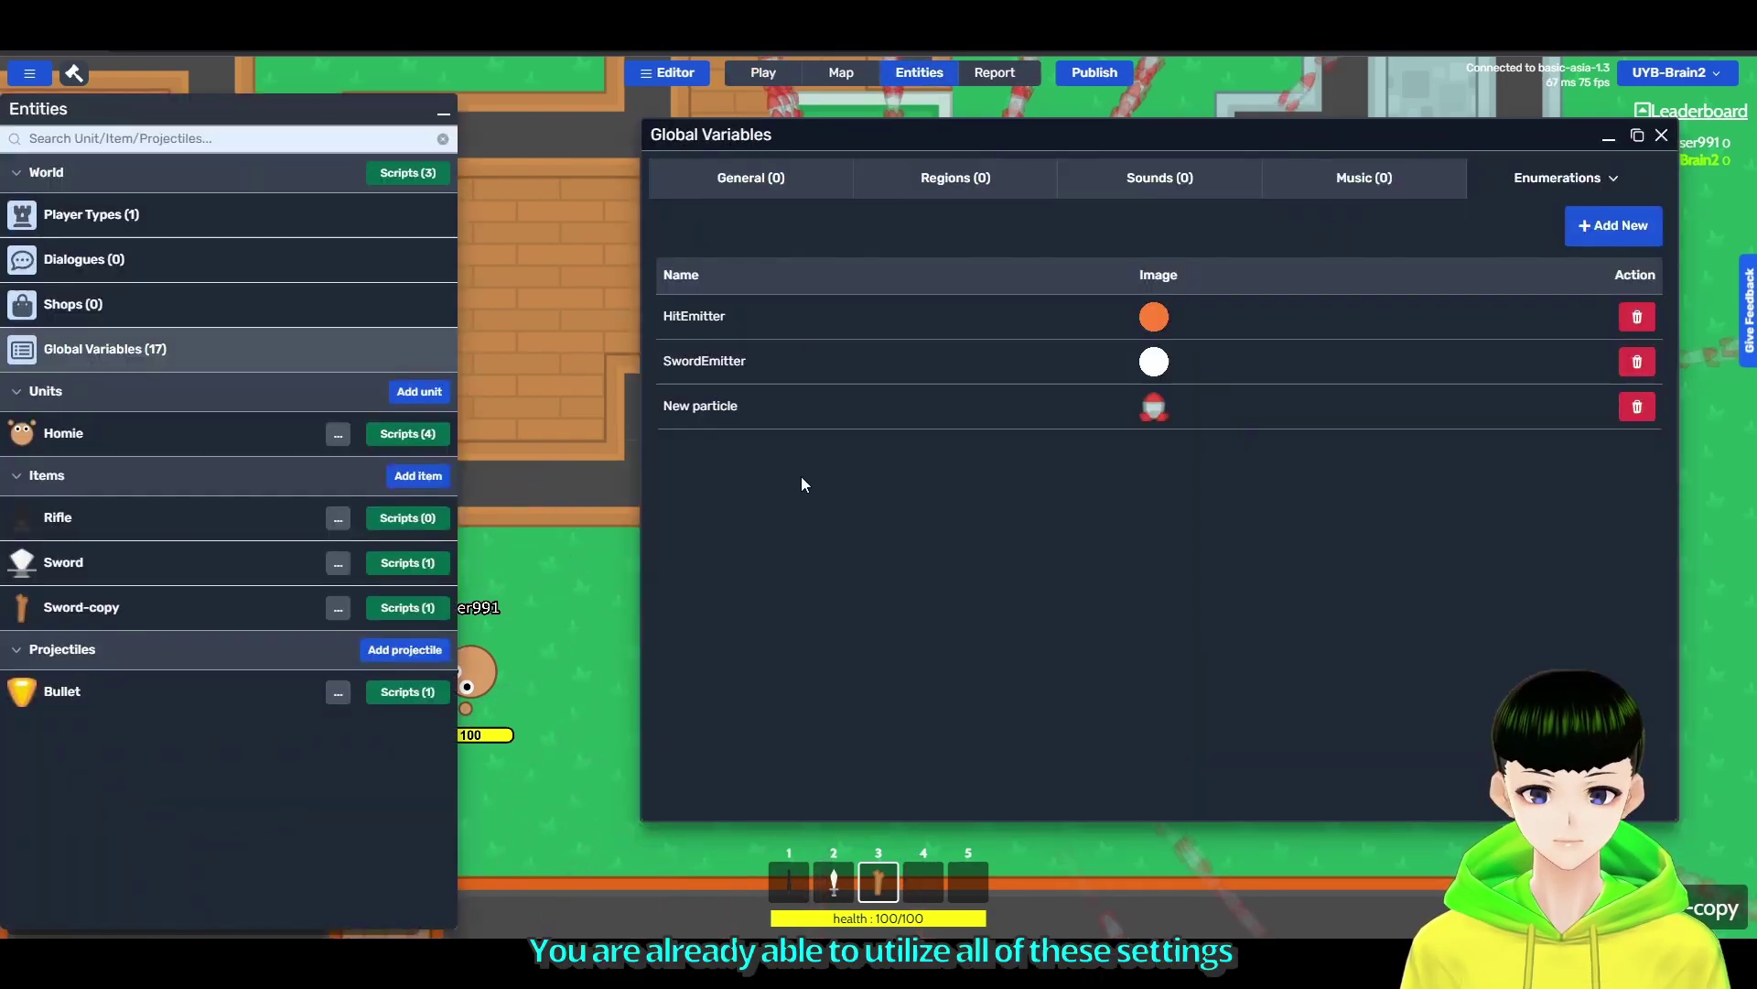
click(800, 476)
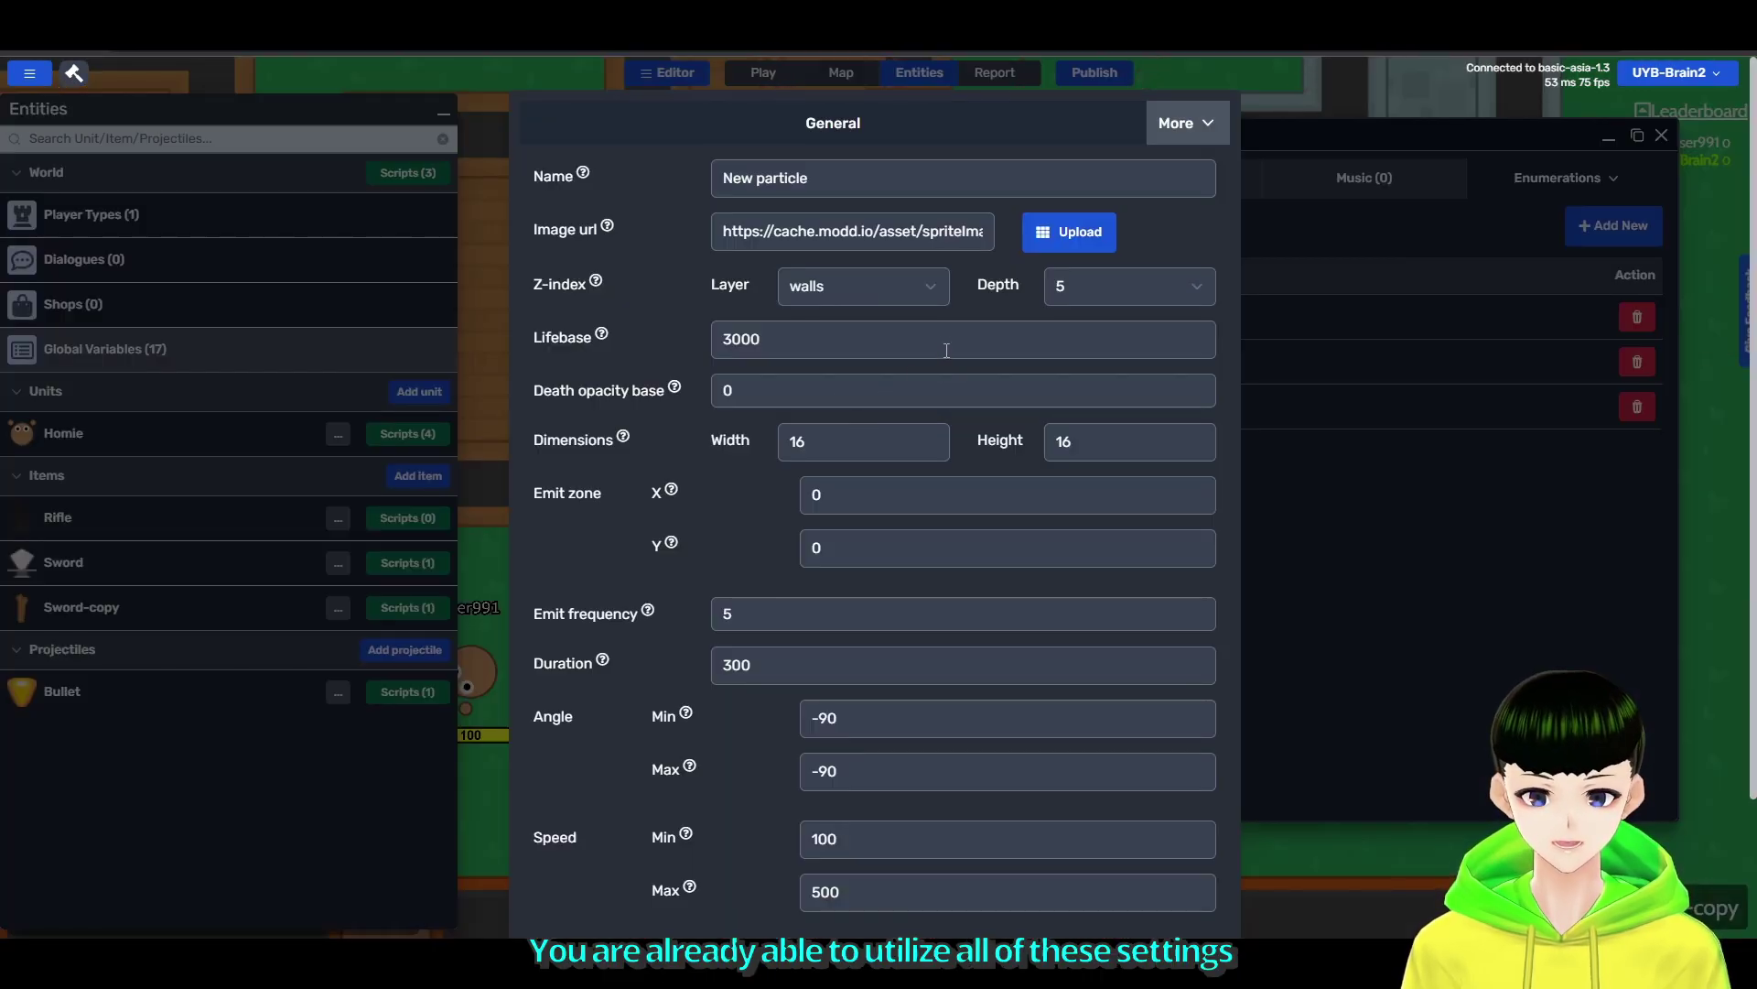
scroll(671, 200, down, 1)
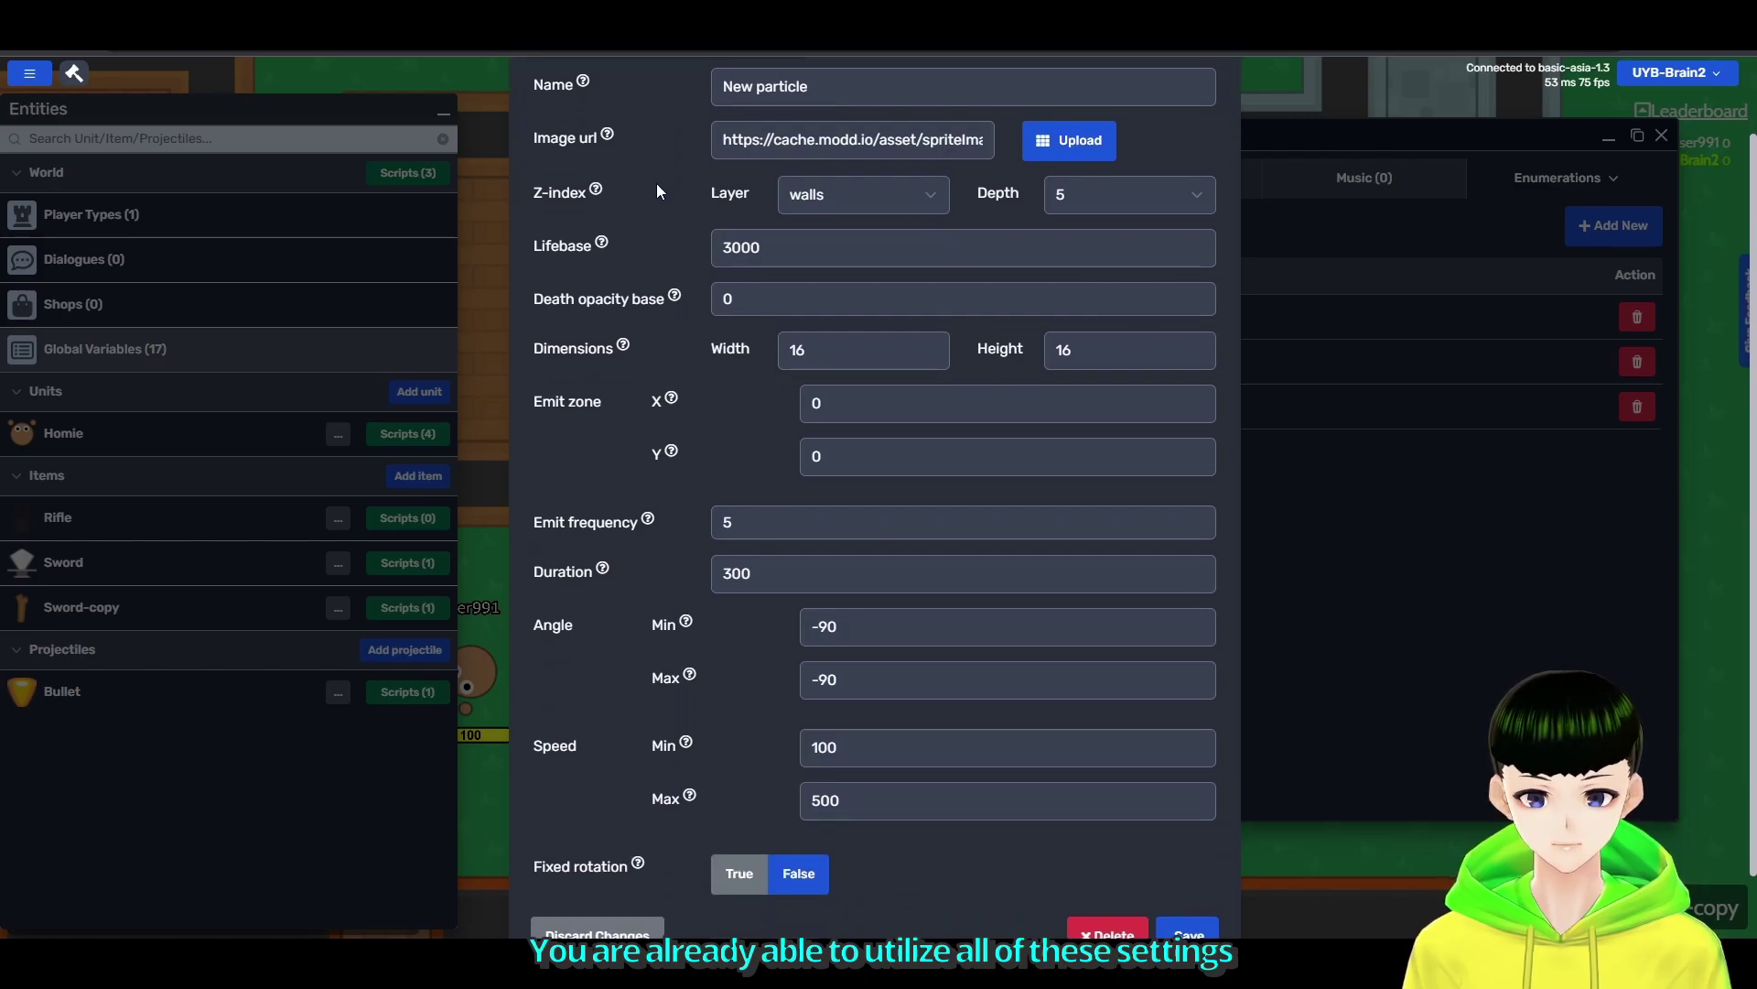
scroll(683, 746, down, 1)
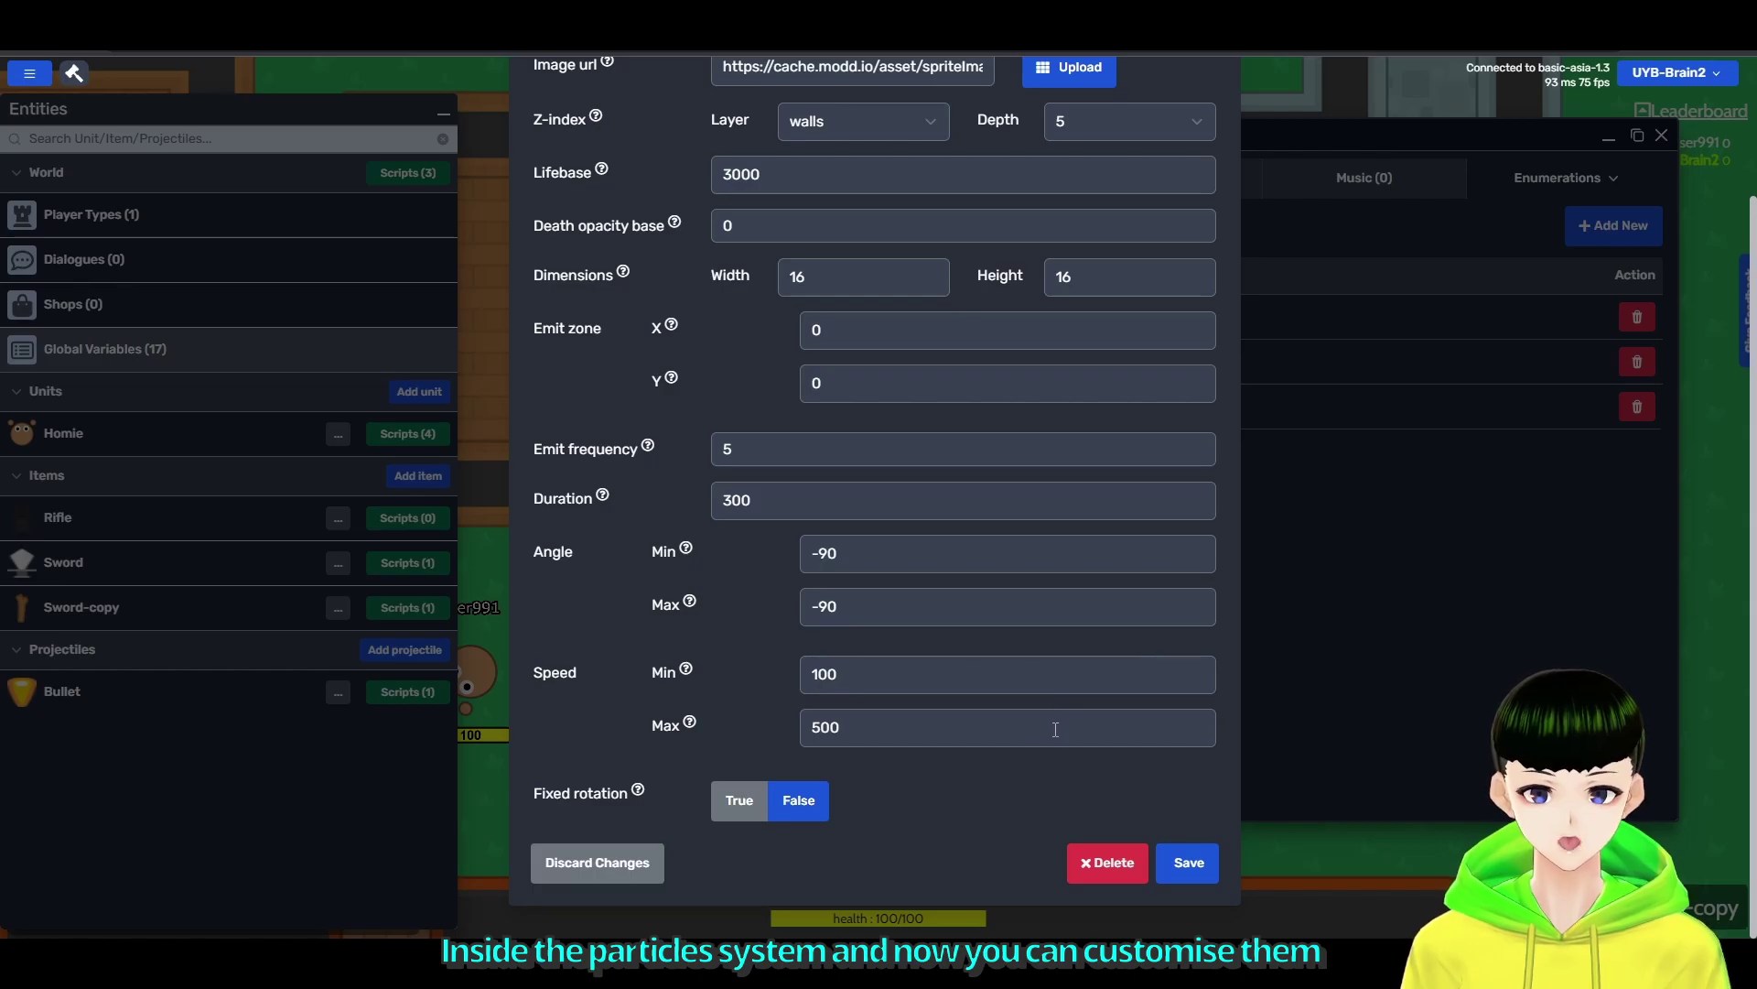
scroll(1054, 728, up, 3)
scroll(978, 354, down, 3)
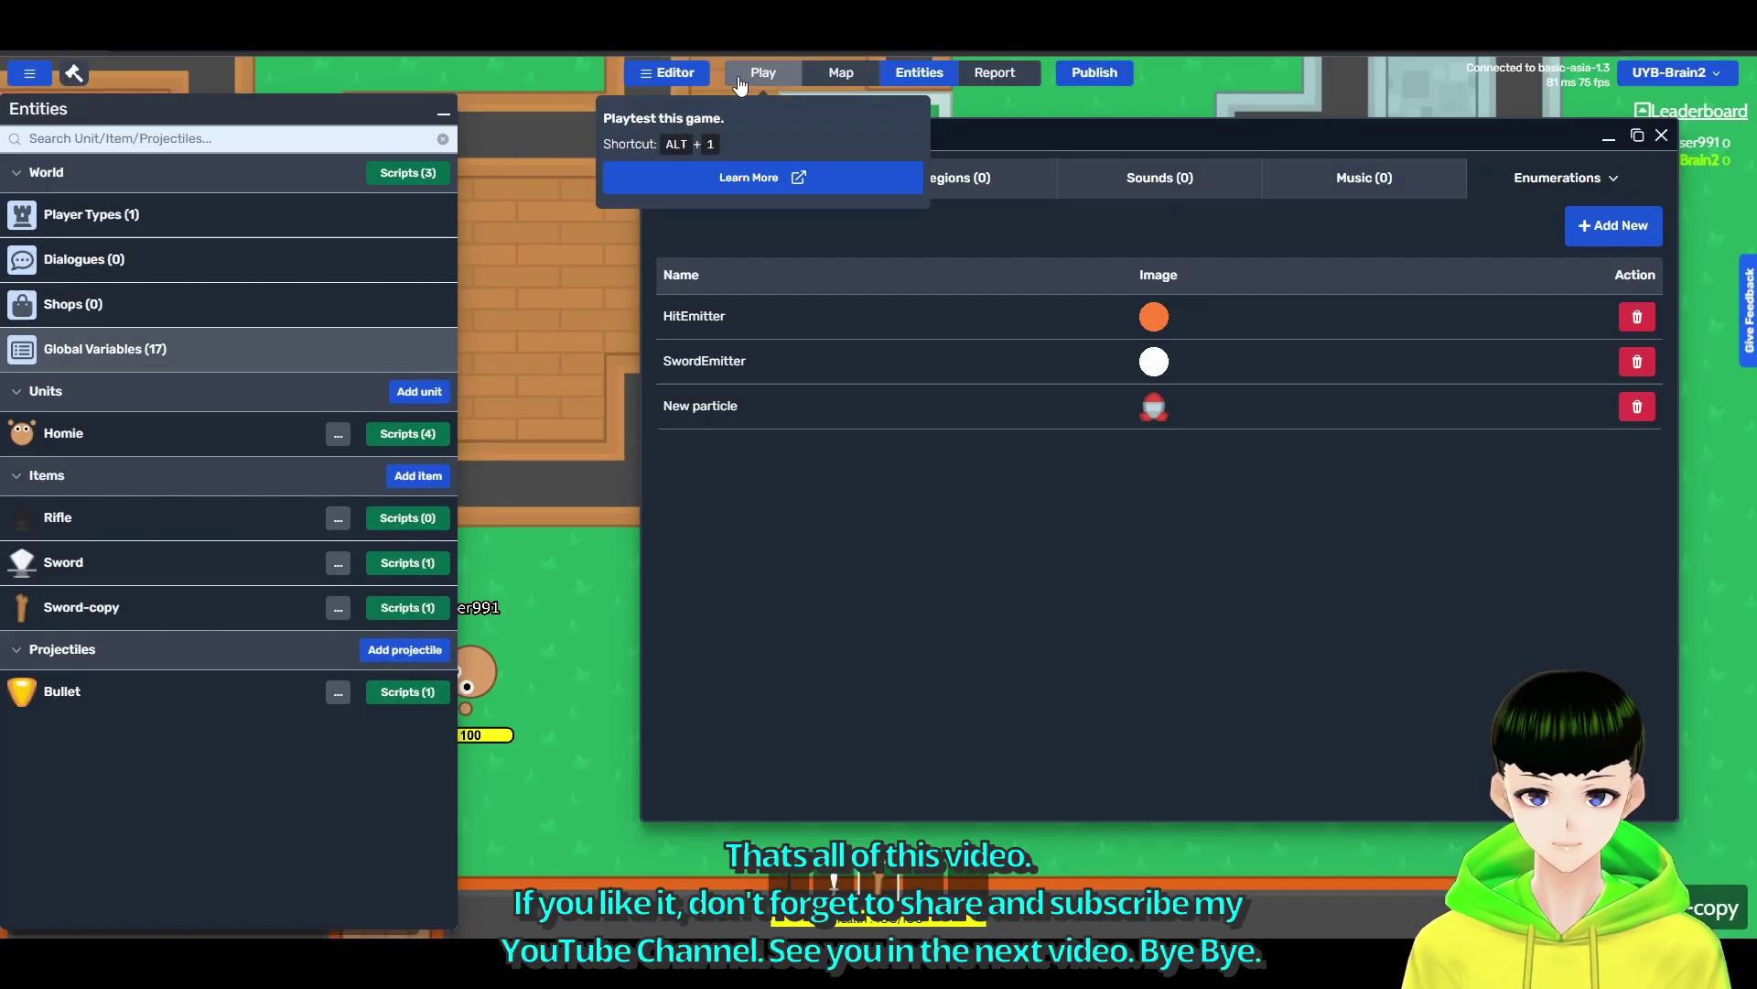
Resume play, shoot user991 to zero health, switch to the sword and move.
click(762, 71)
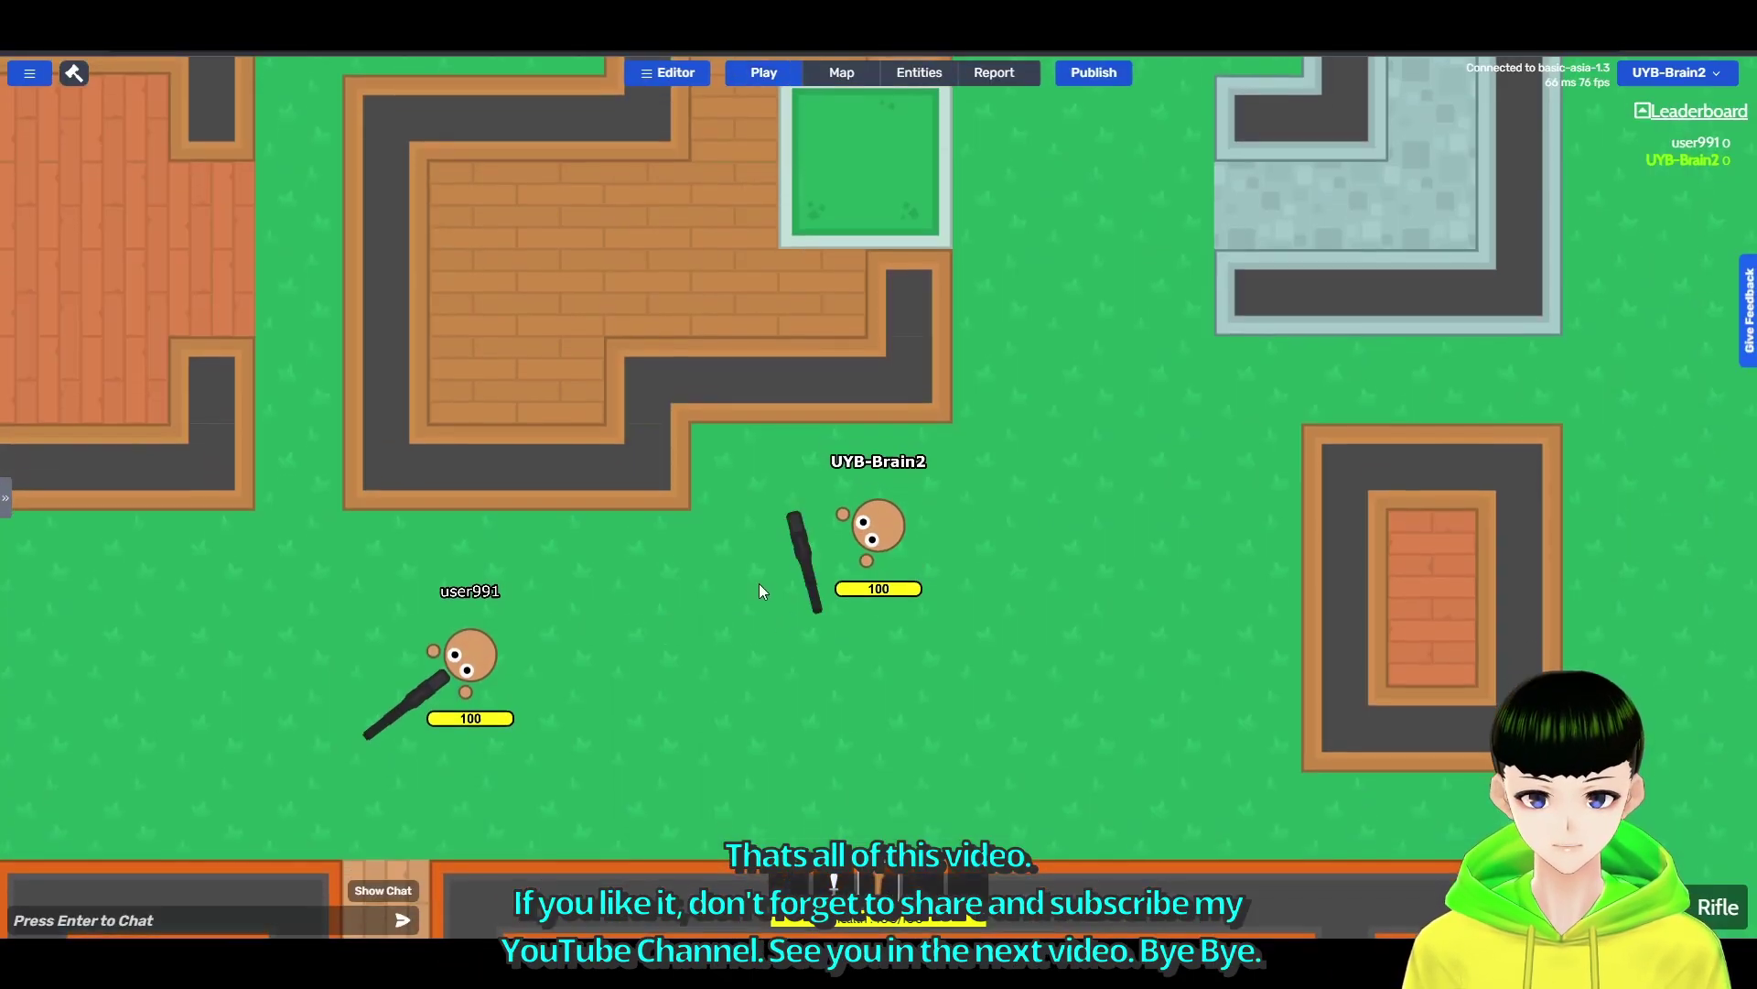
mouse_move(664, 520)
mouse_down()
mouse_move(576, 476)
mouse_move(484, 379)
mouse_up()
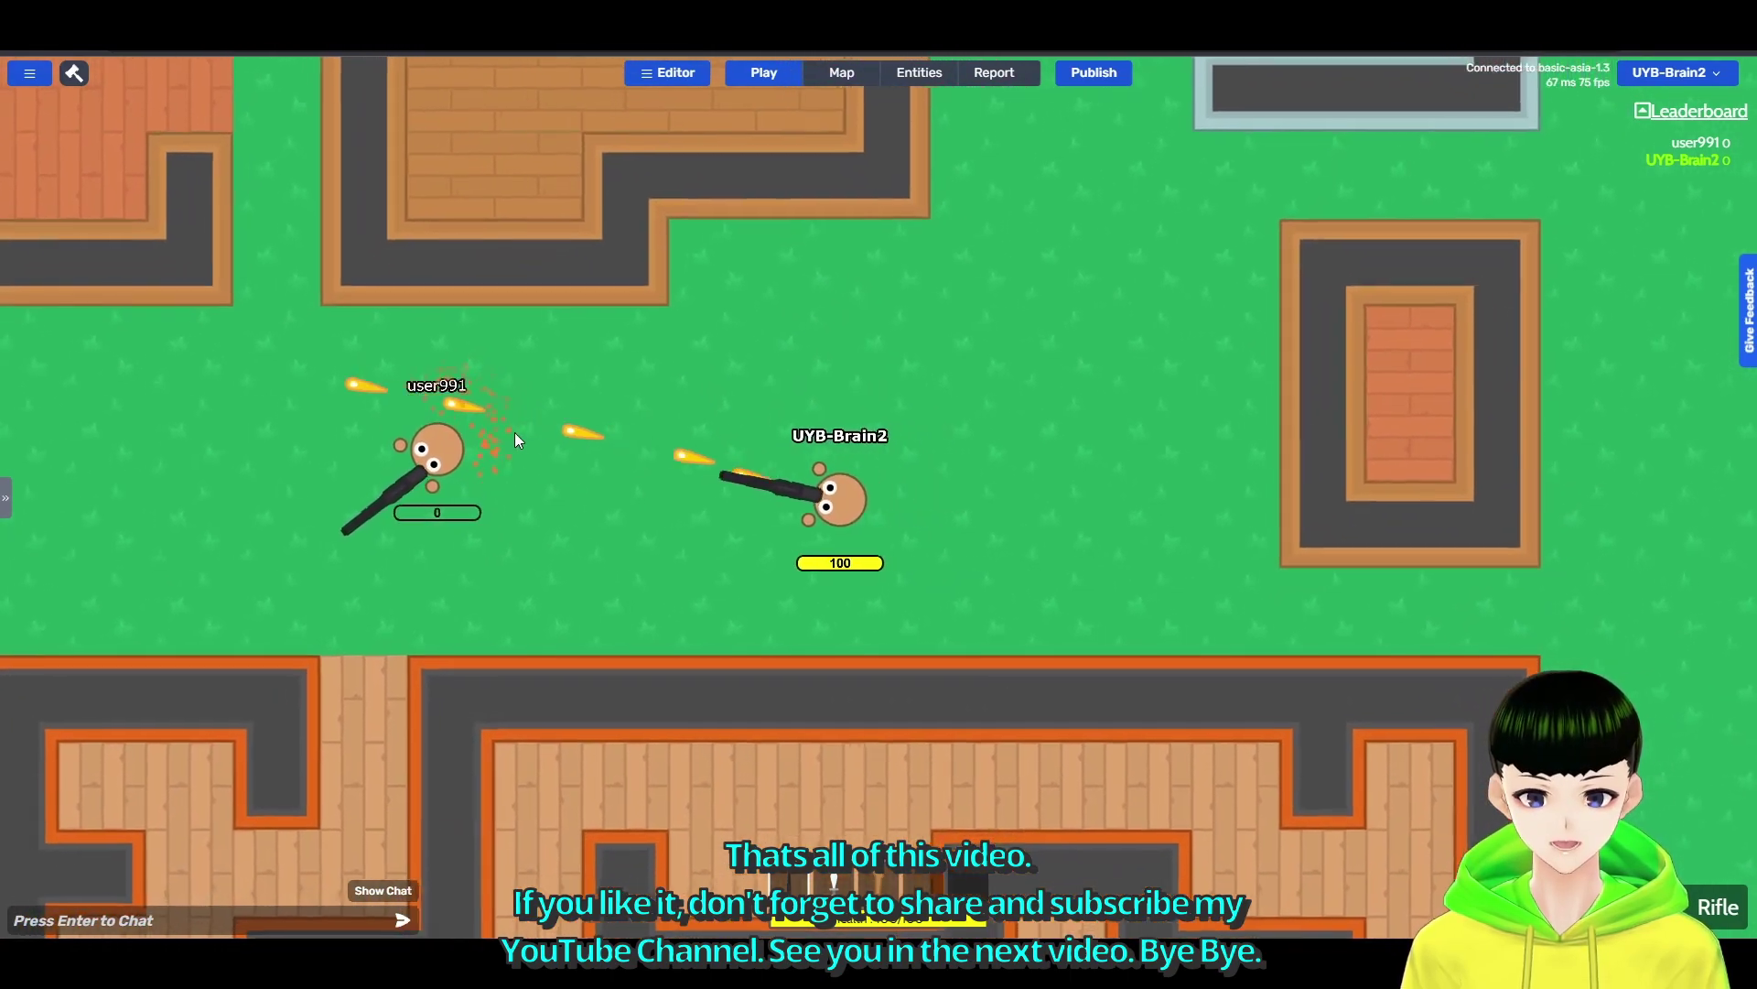
key(w)
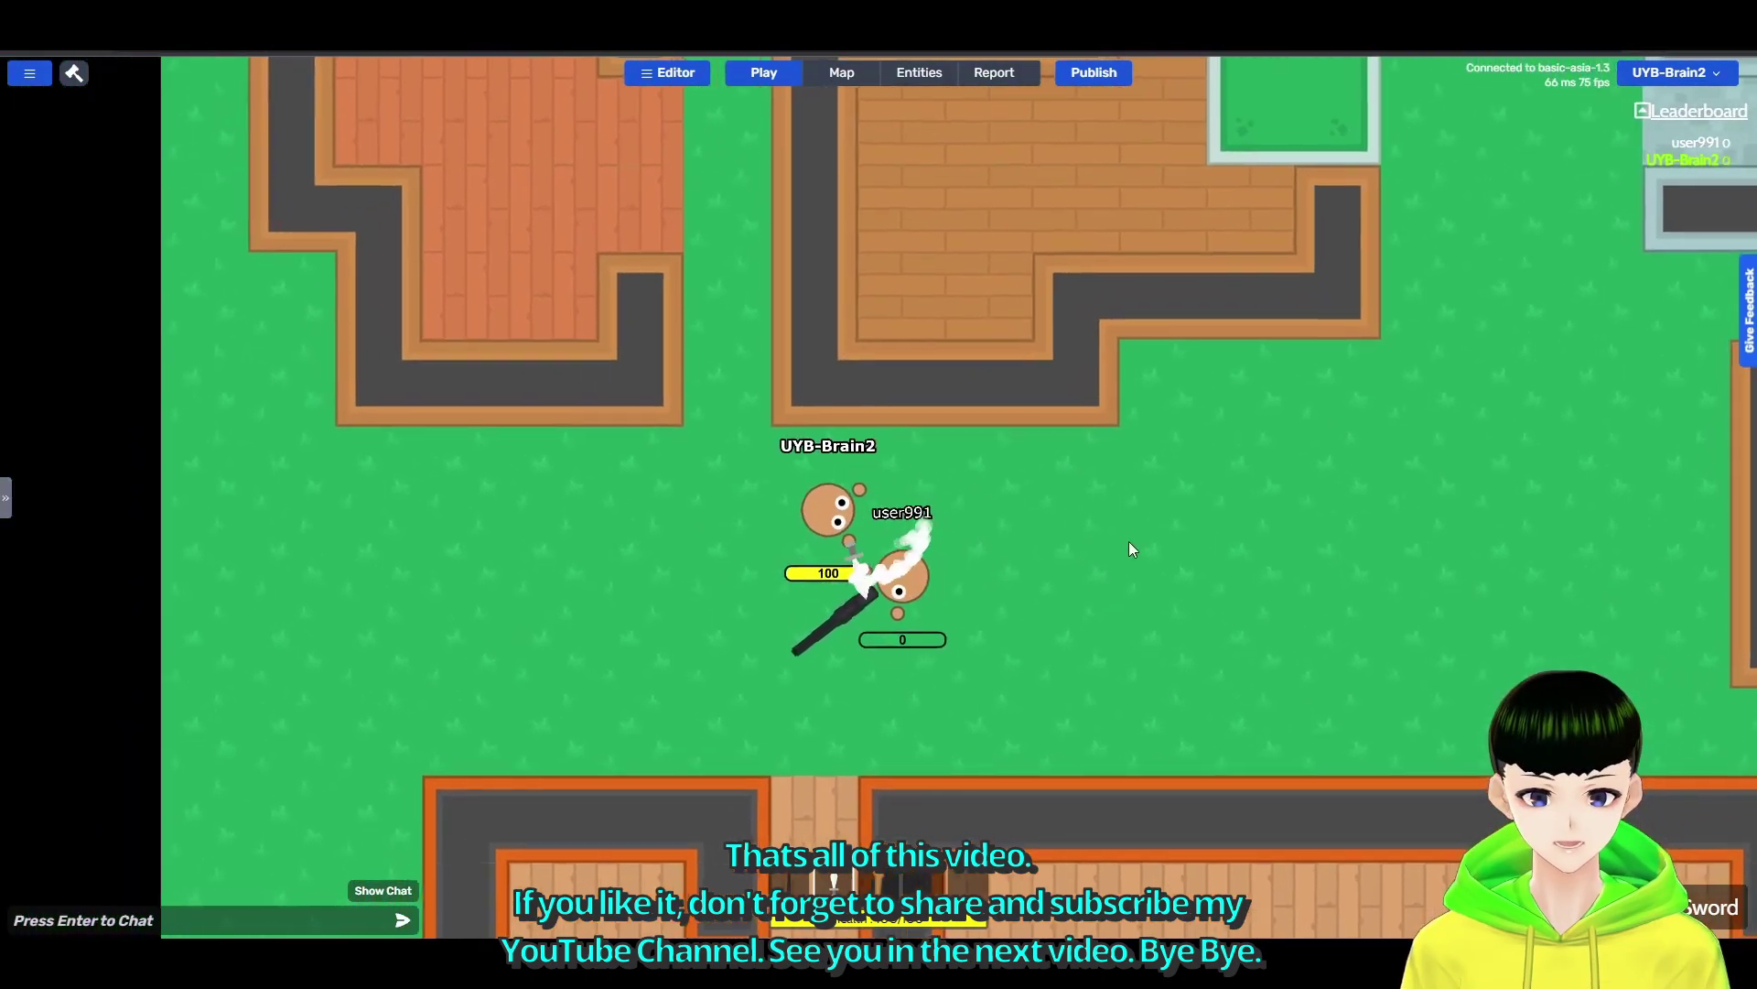
key(s)
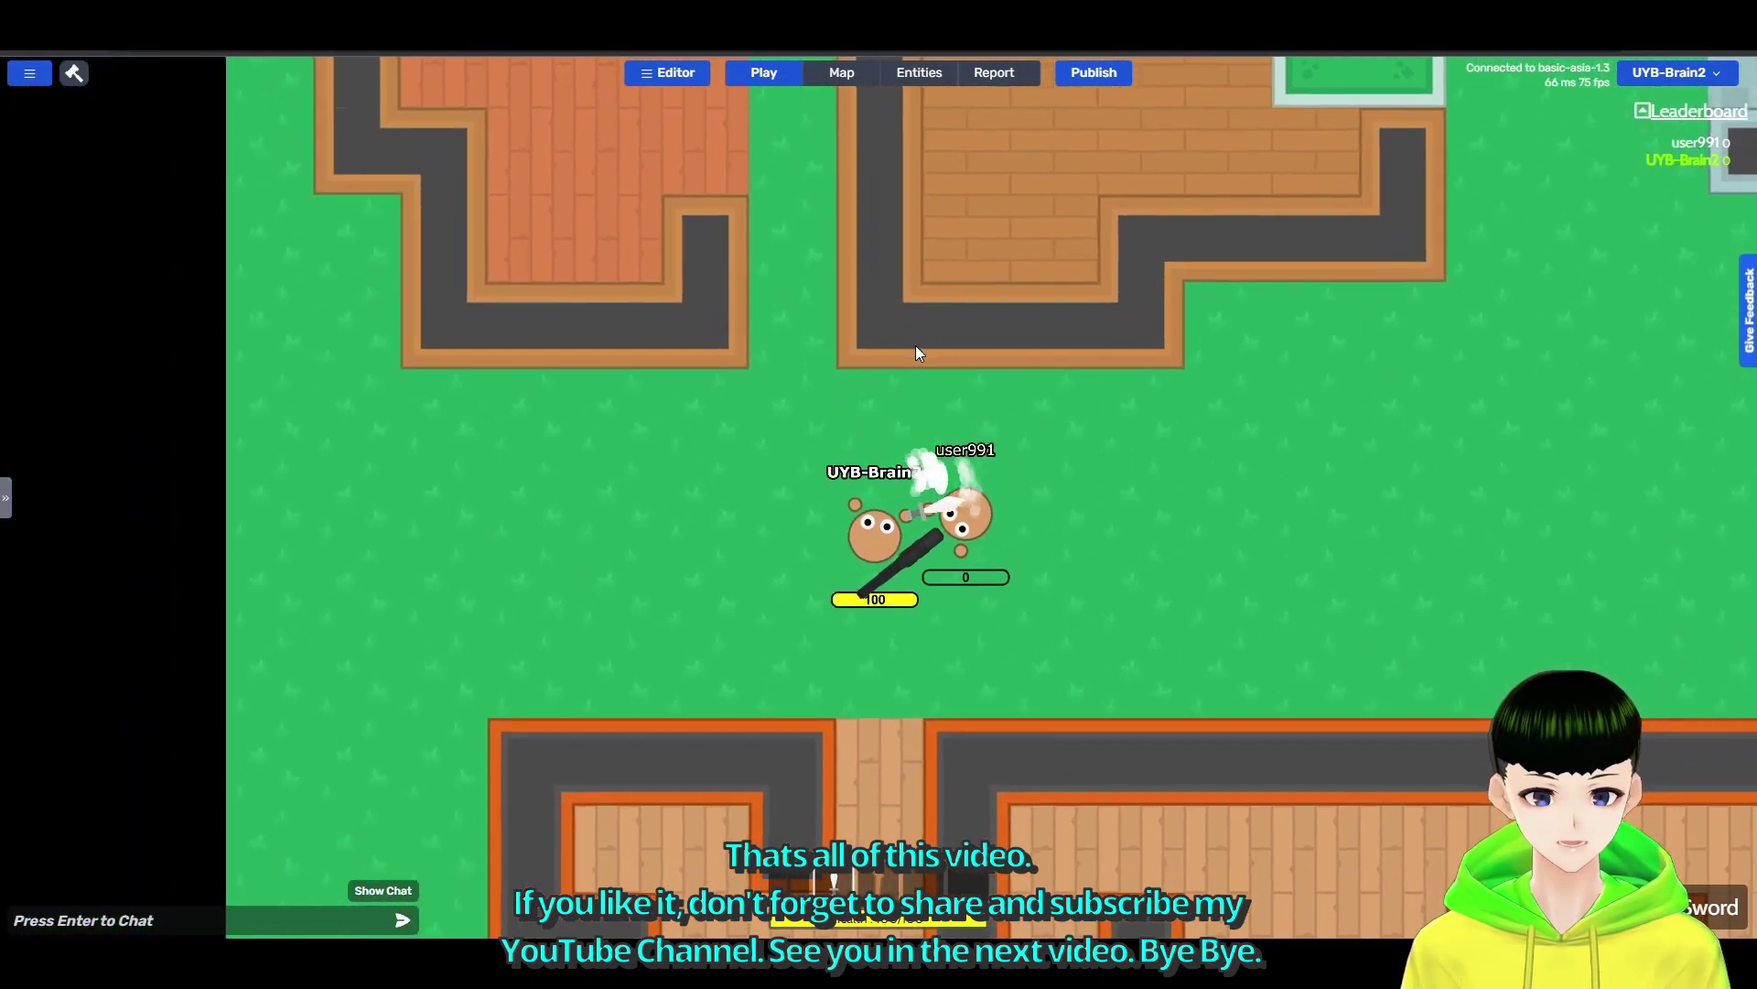